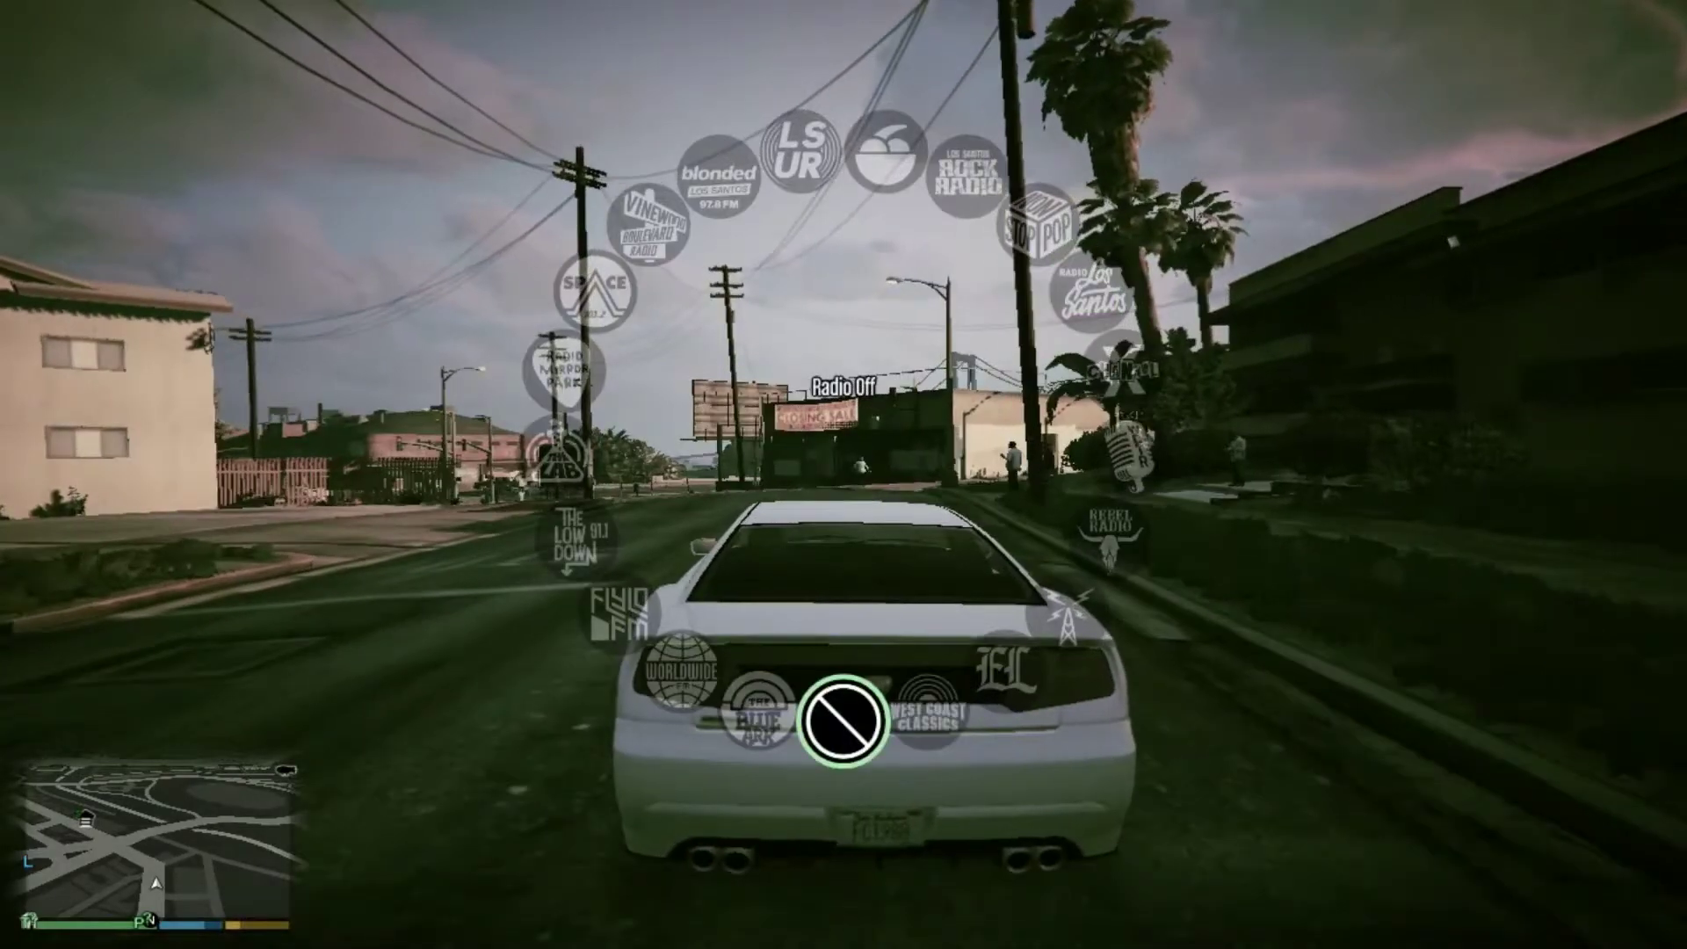
key("w")
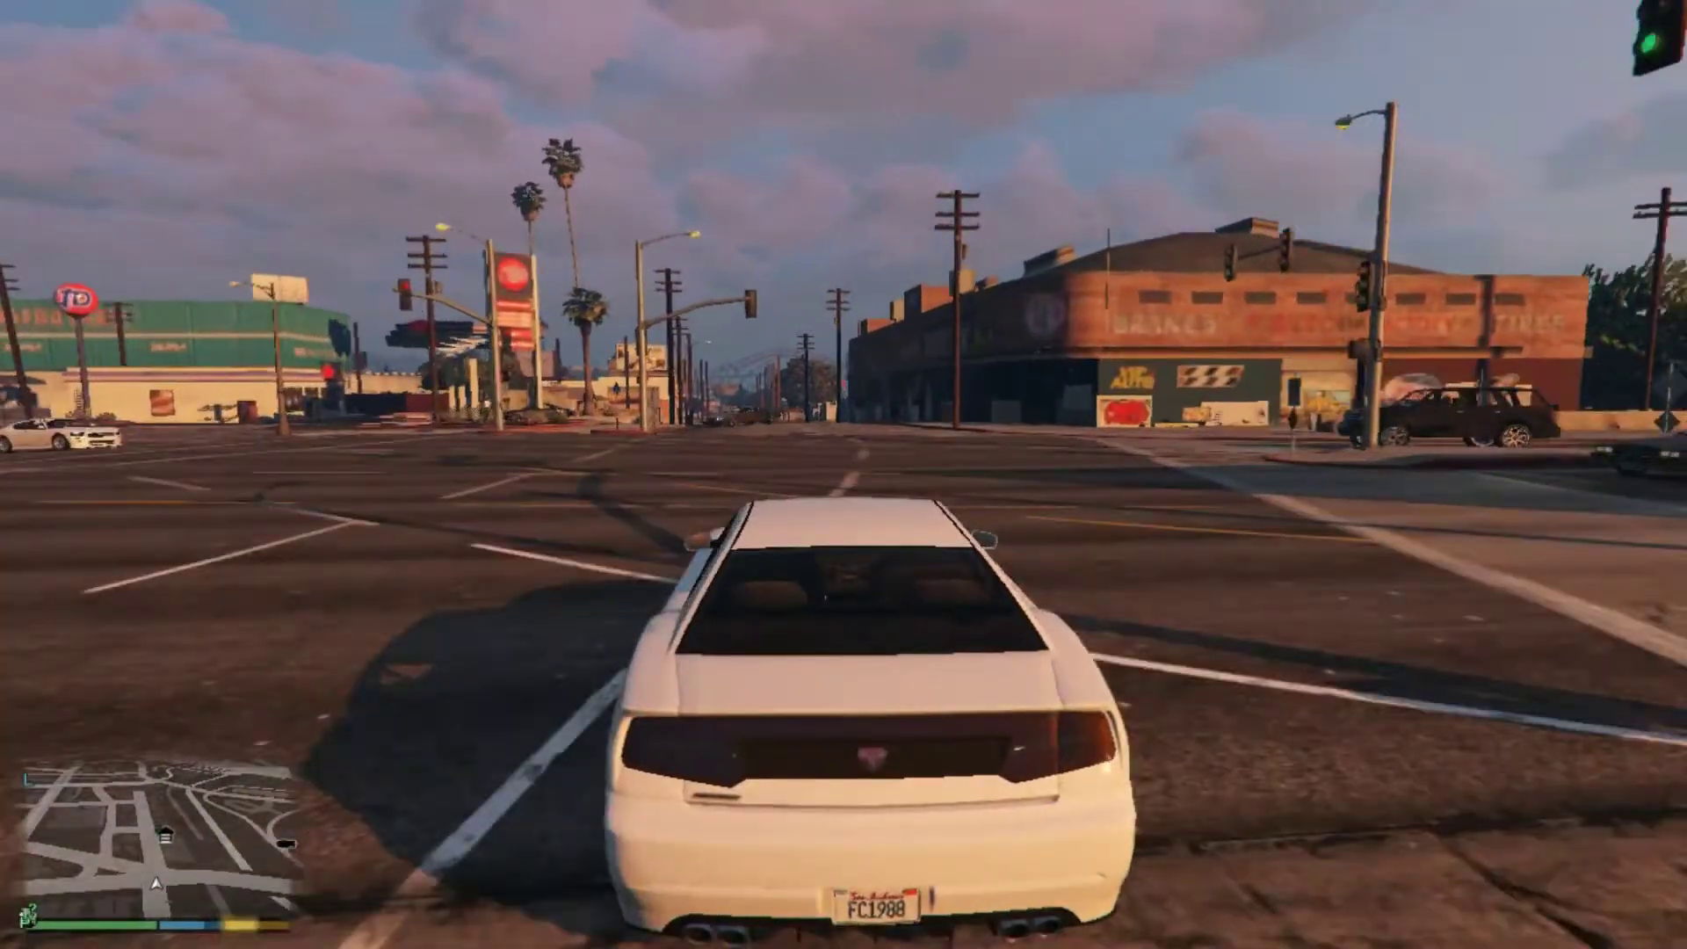
key("a")
key("w")
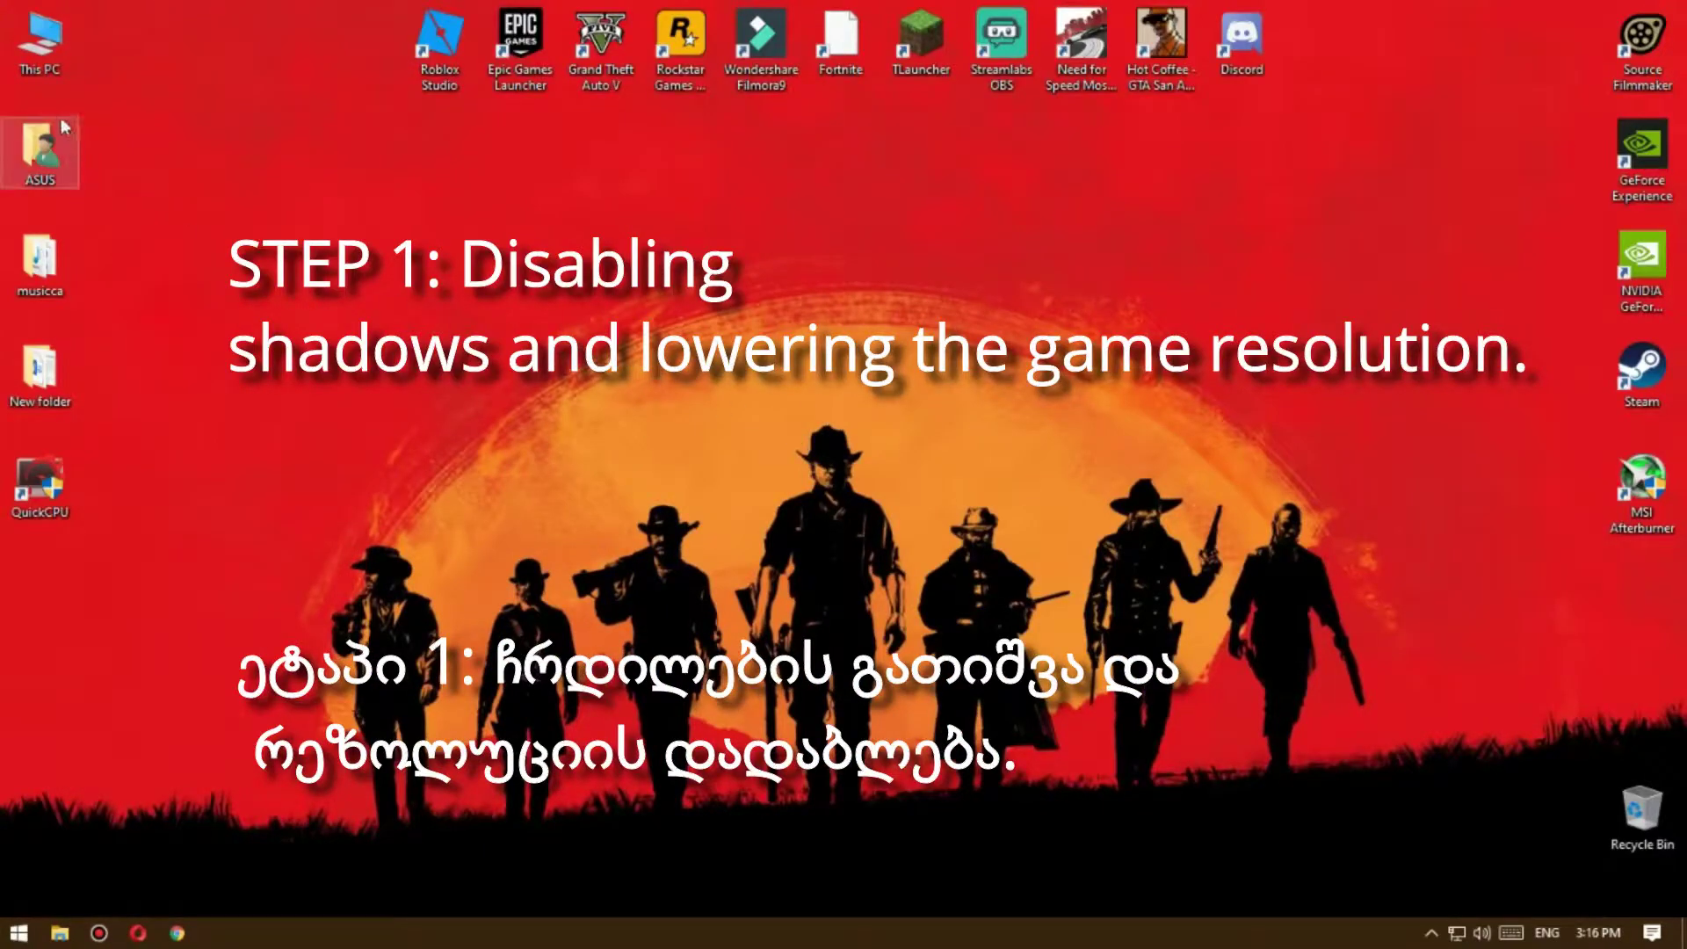
Step: Open settings.xml from the Documents folder's Rockstar Games\GTA V subfolder in Notepad and maximize its window
double_click(42, 48)
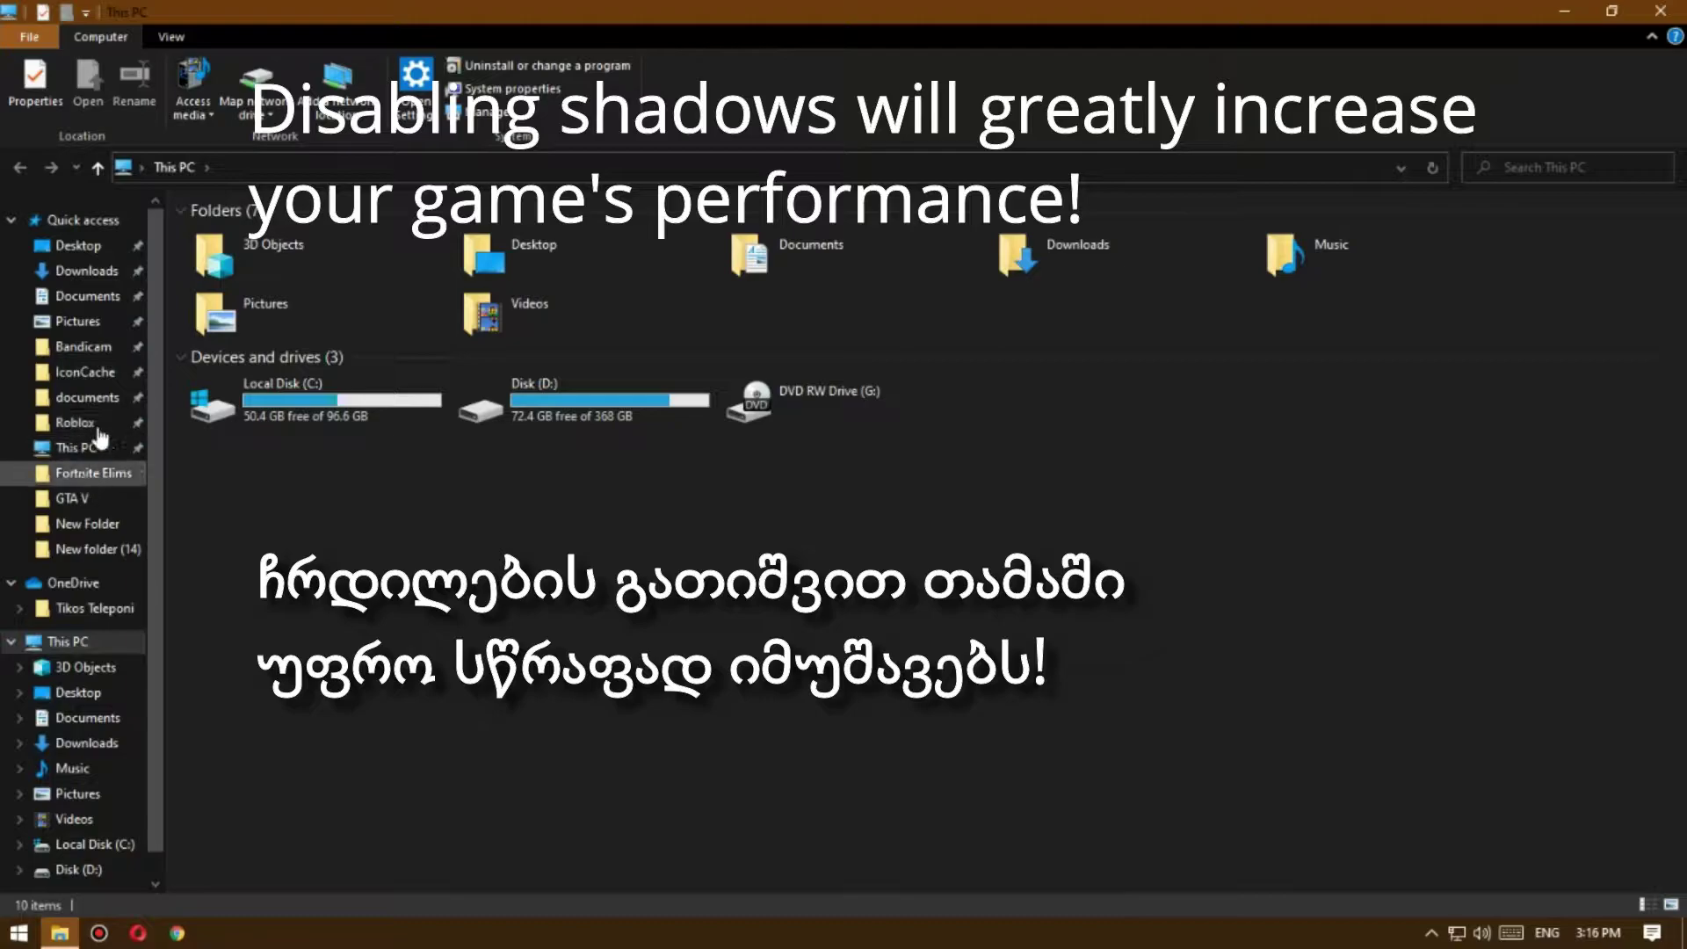
left_click(78, 299)
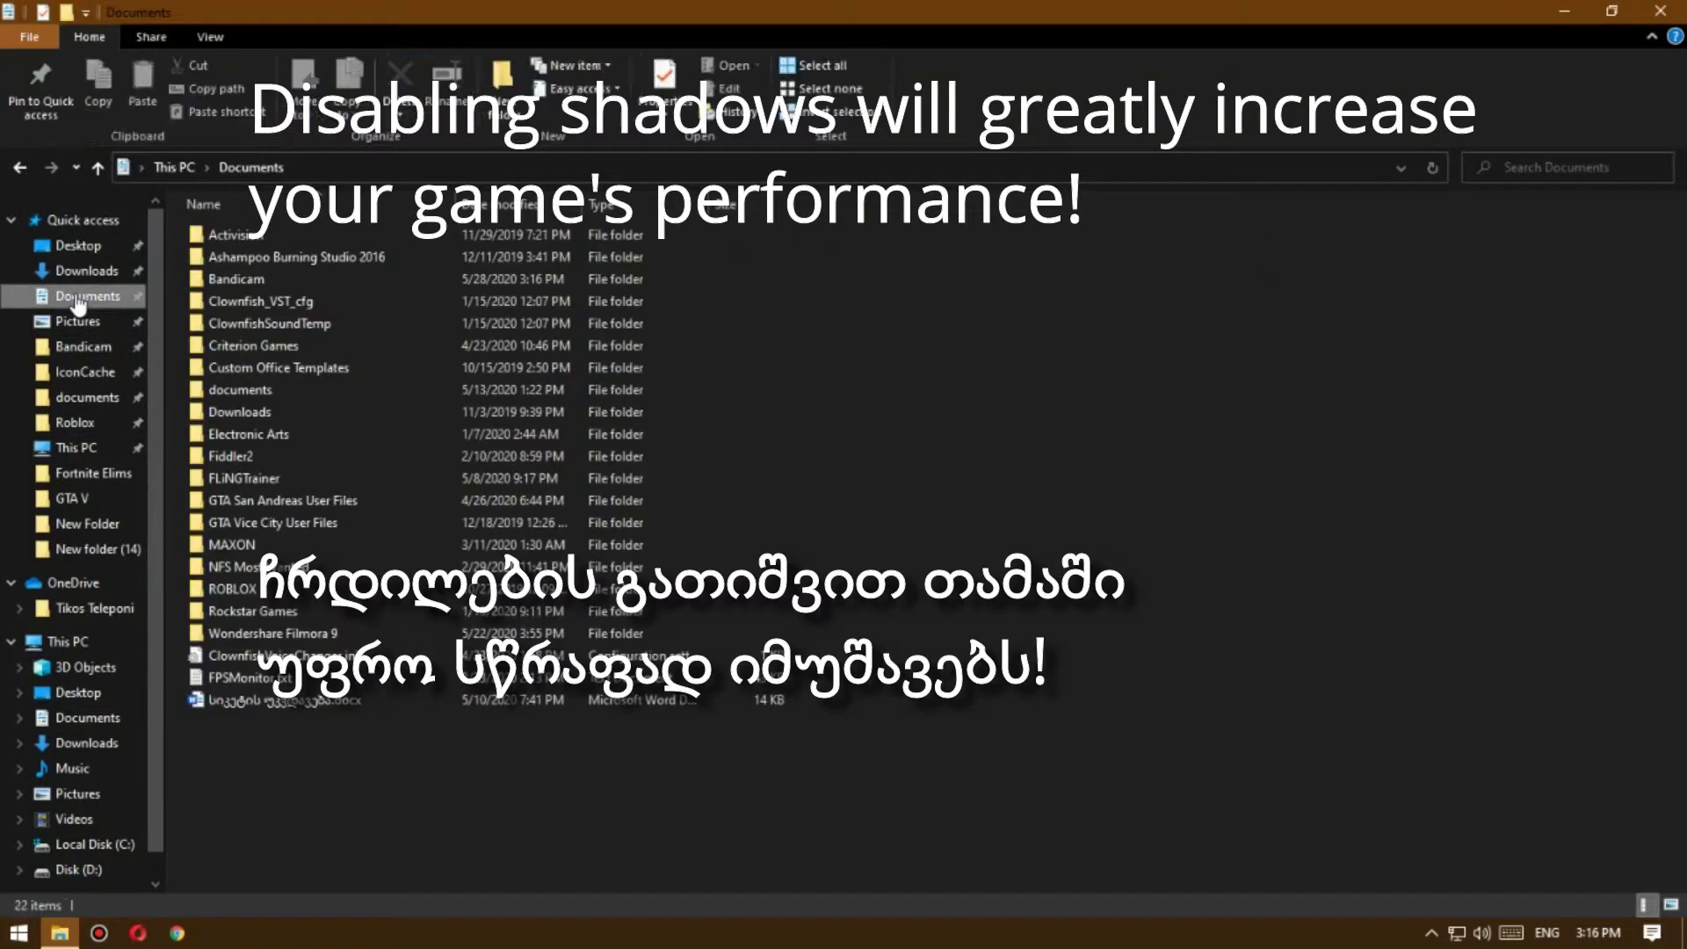
double_click(235, 610)
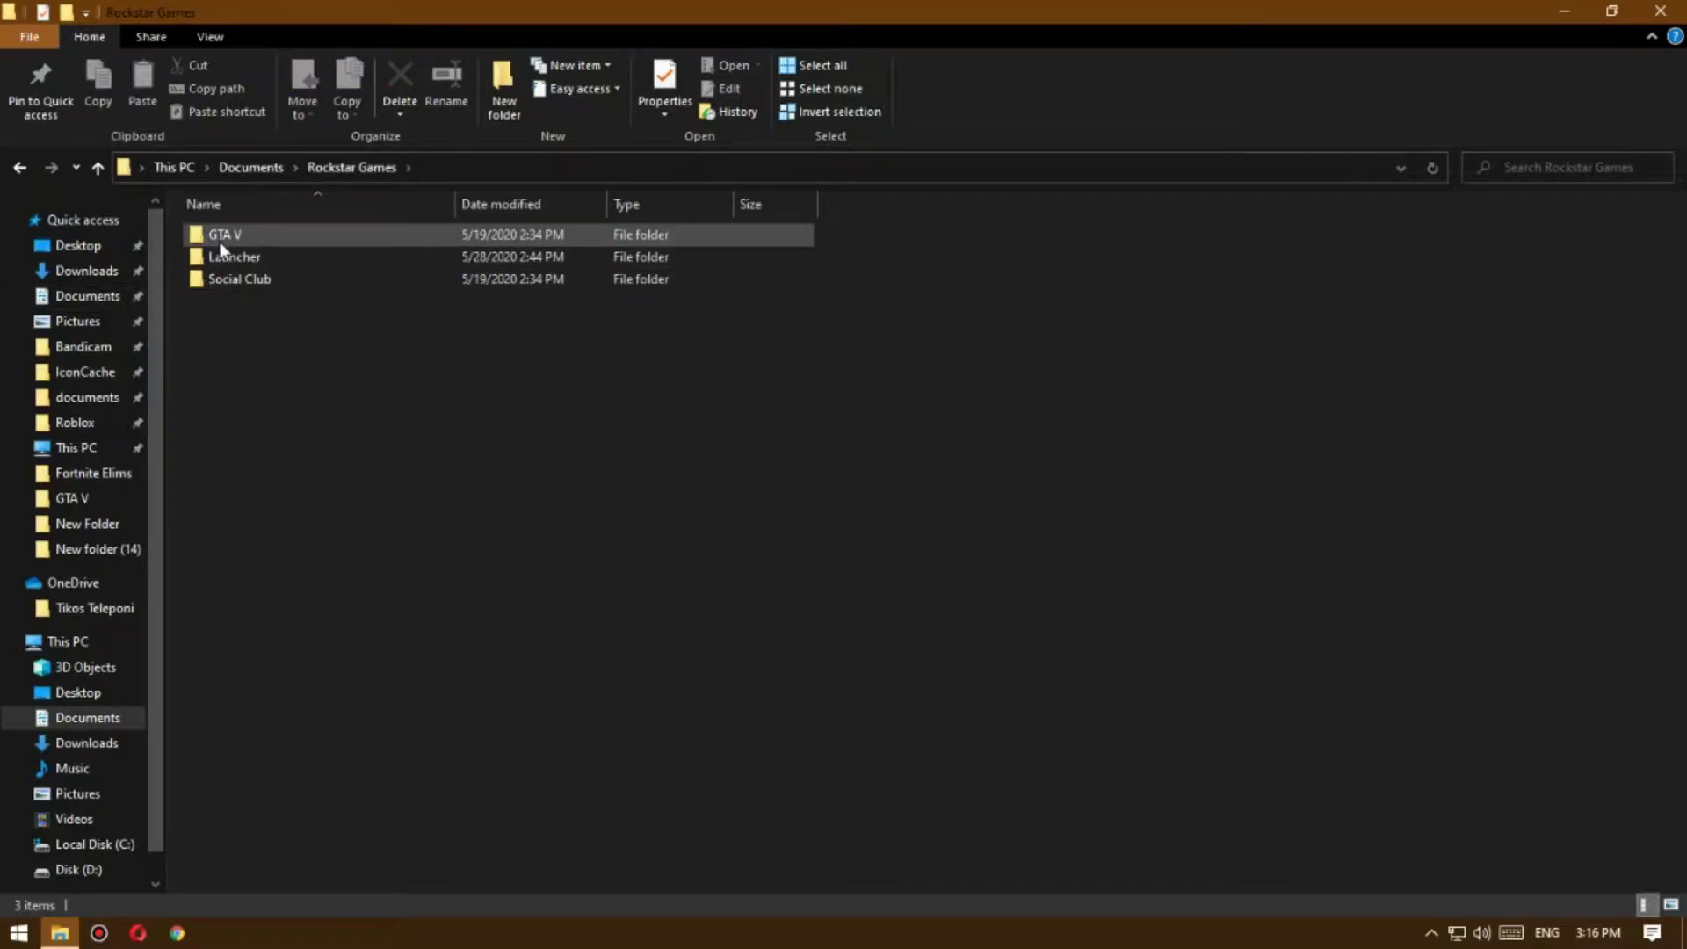
double_click(246, 236)
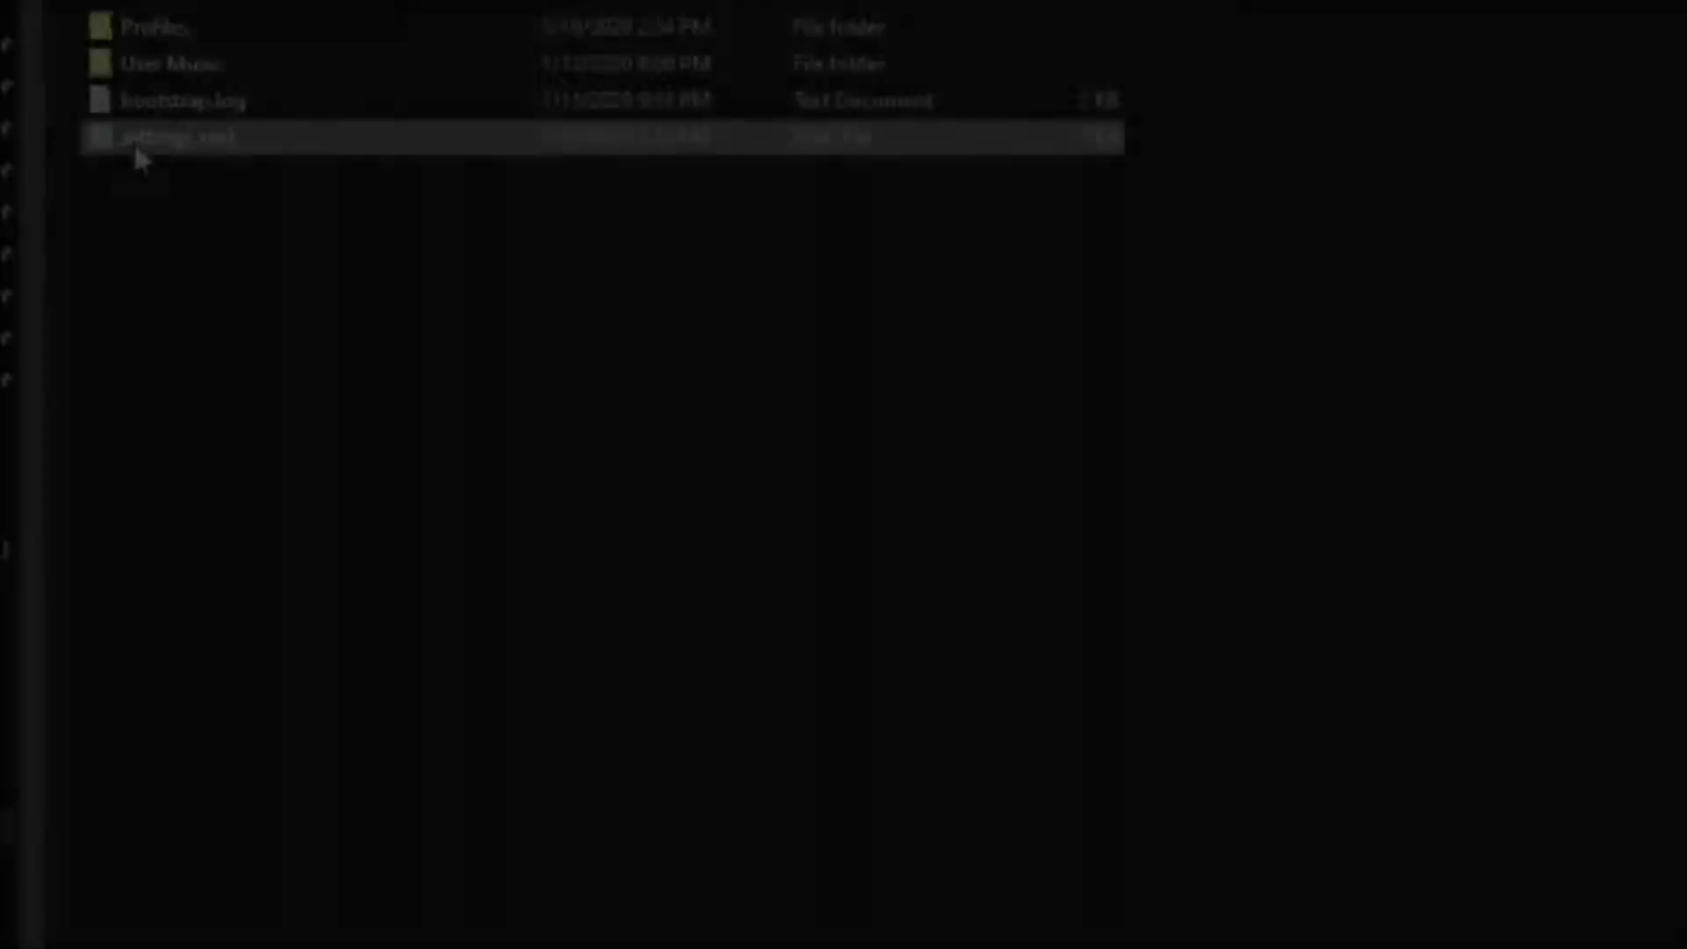
right_click(218, 304)
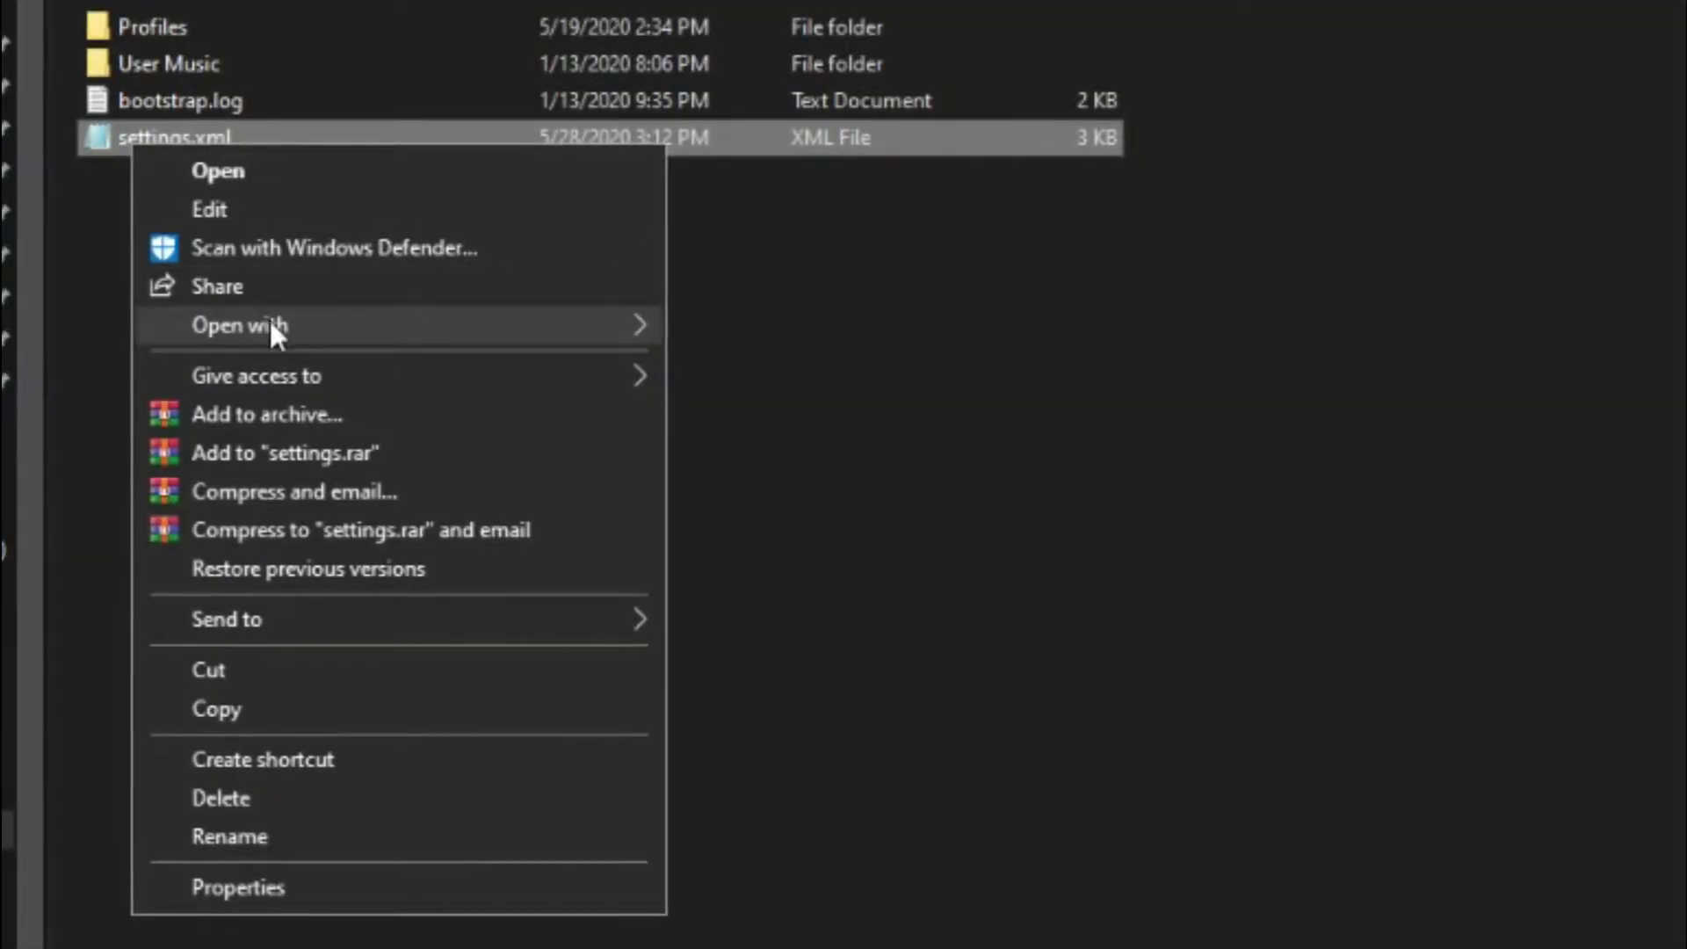
mouse_move(629, 327)
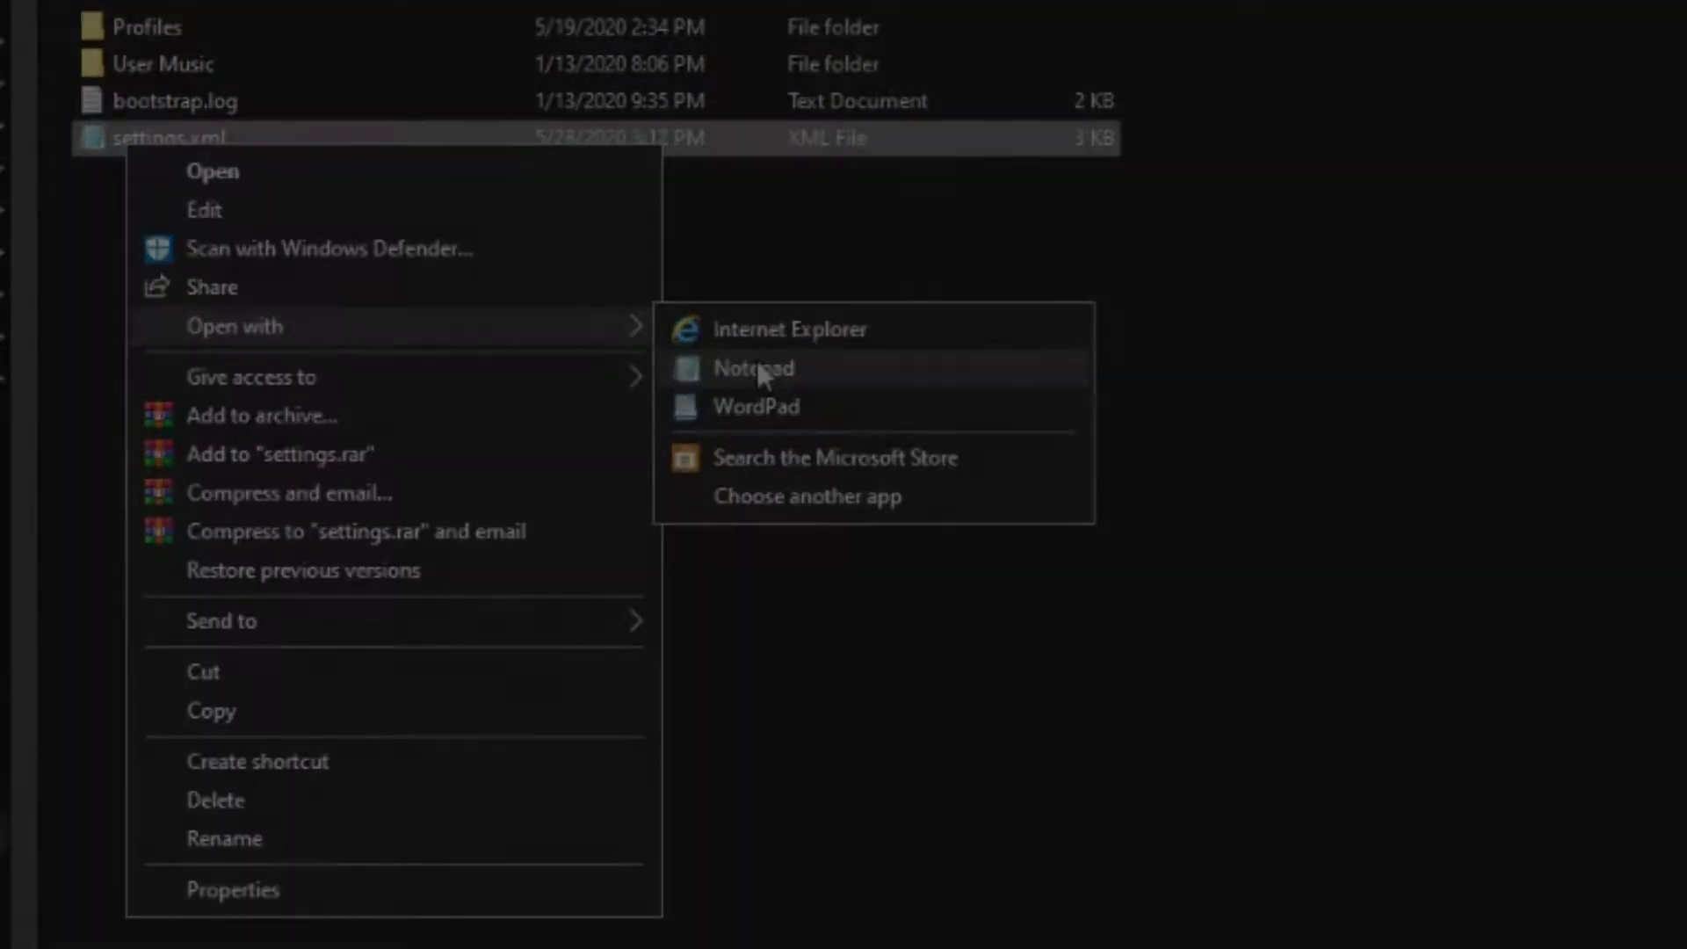
left_click(757, 362)
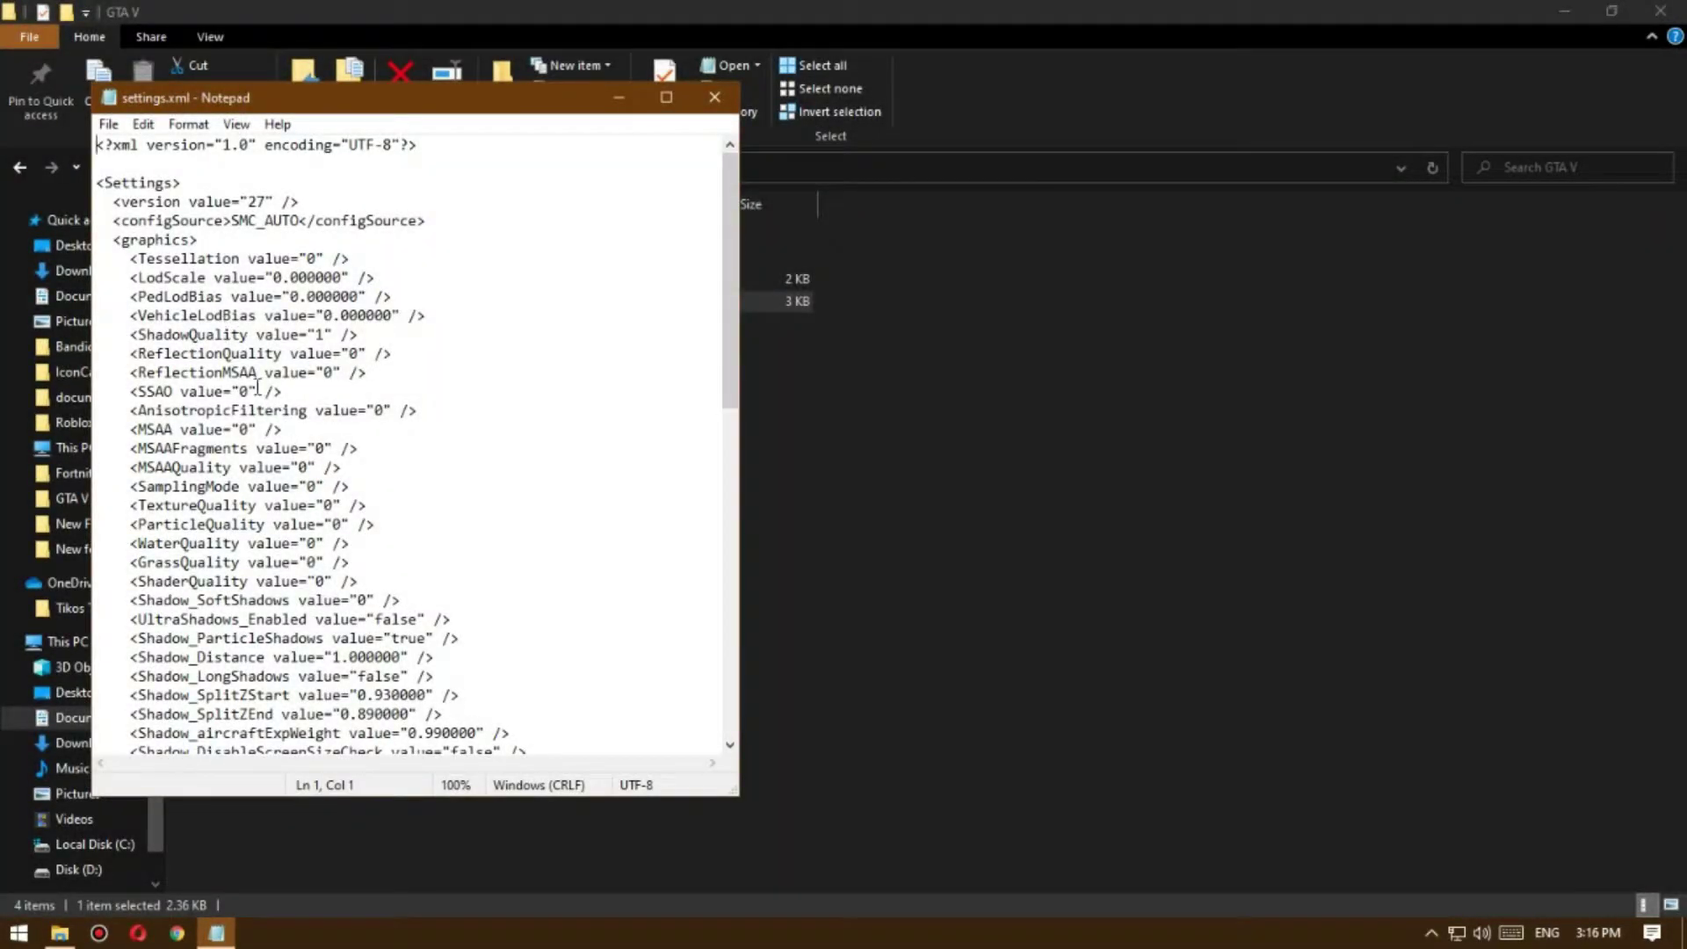
left_click(666, 96)
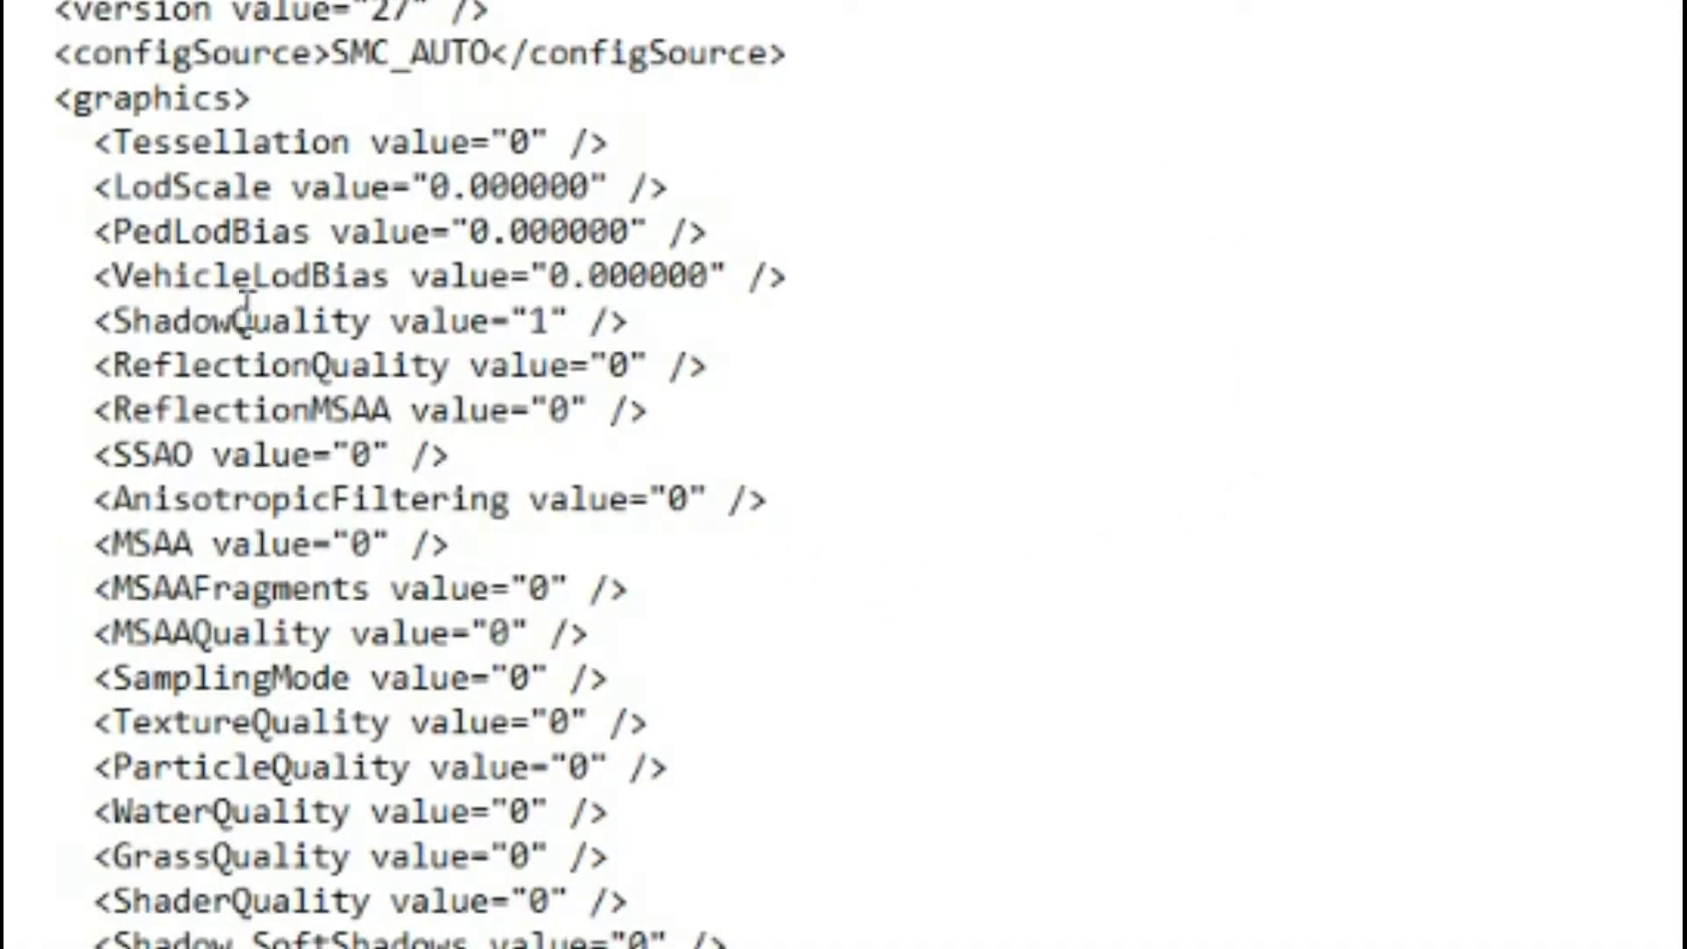
Step: Set the ShadowQuality value to 0 in the graphics section of settings.xml
left_click_drag(92, 321, 642, 324)
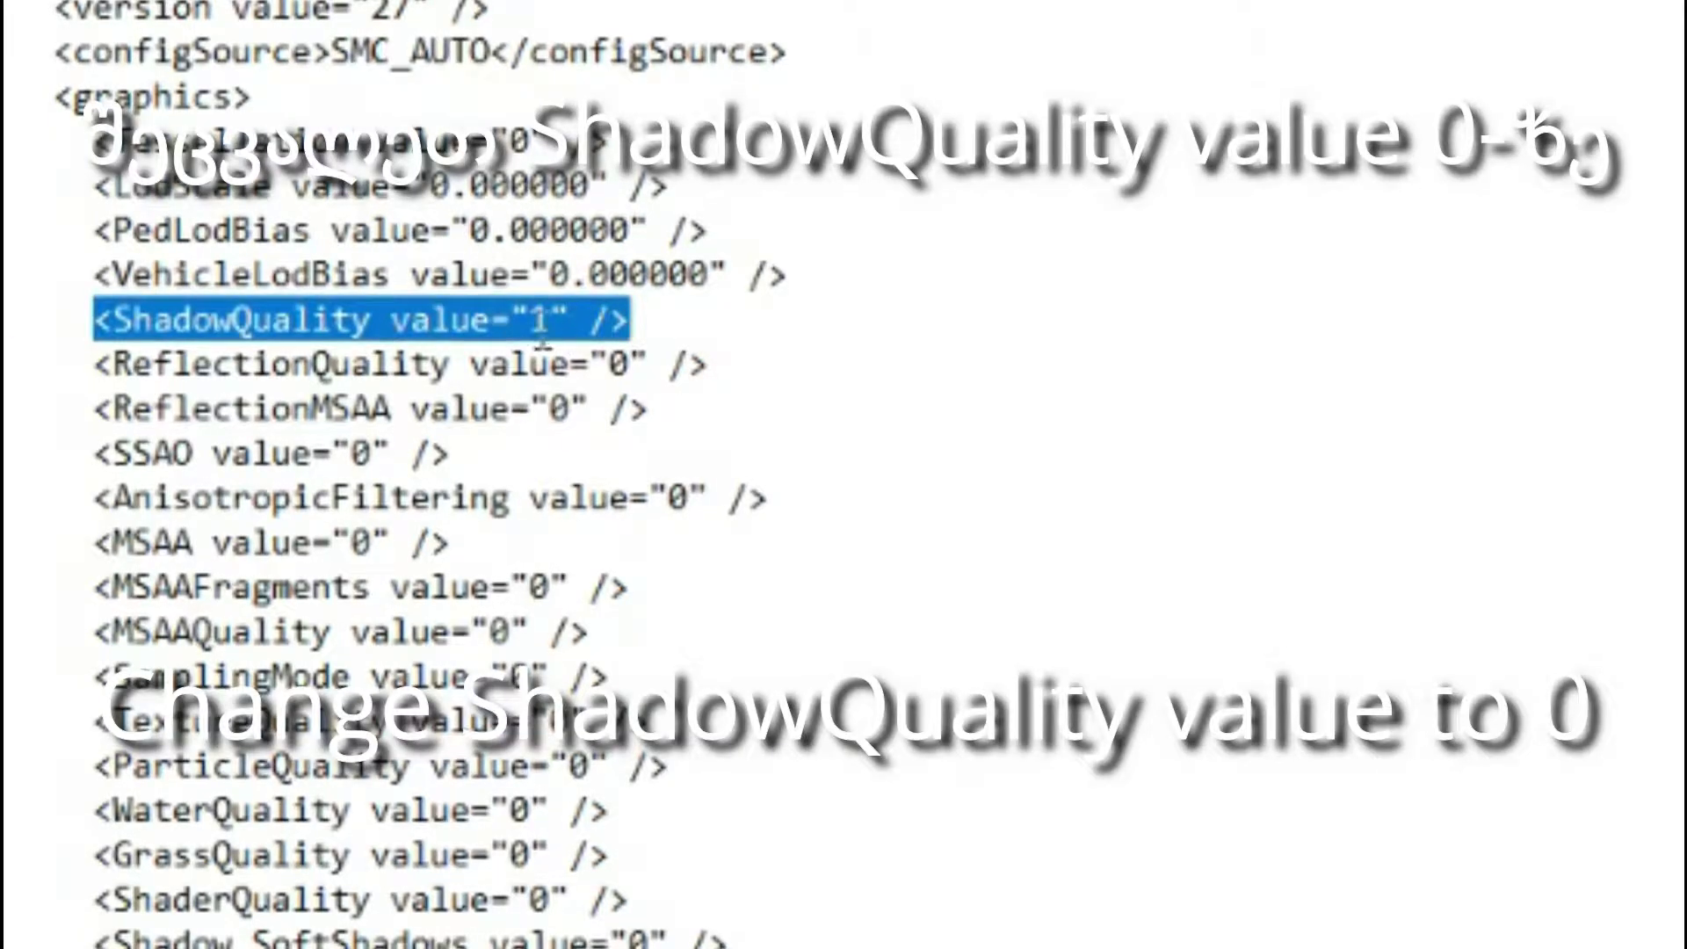
left_click(541, 321)
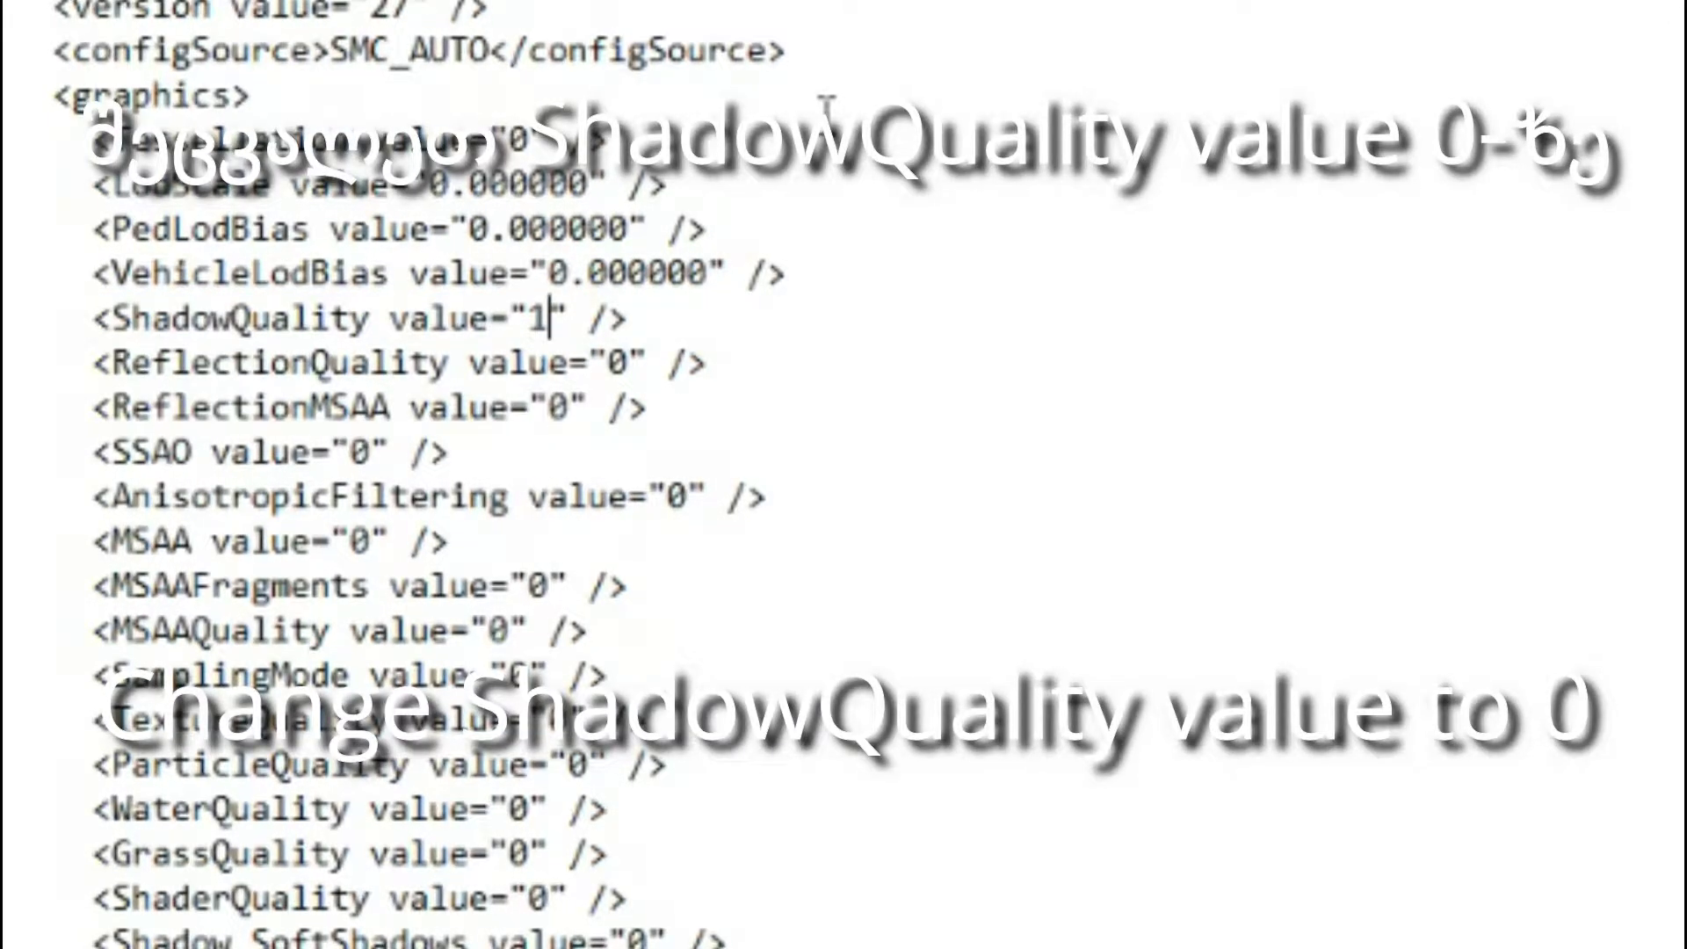
key("BackSpace")
type("0")
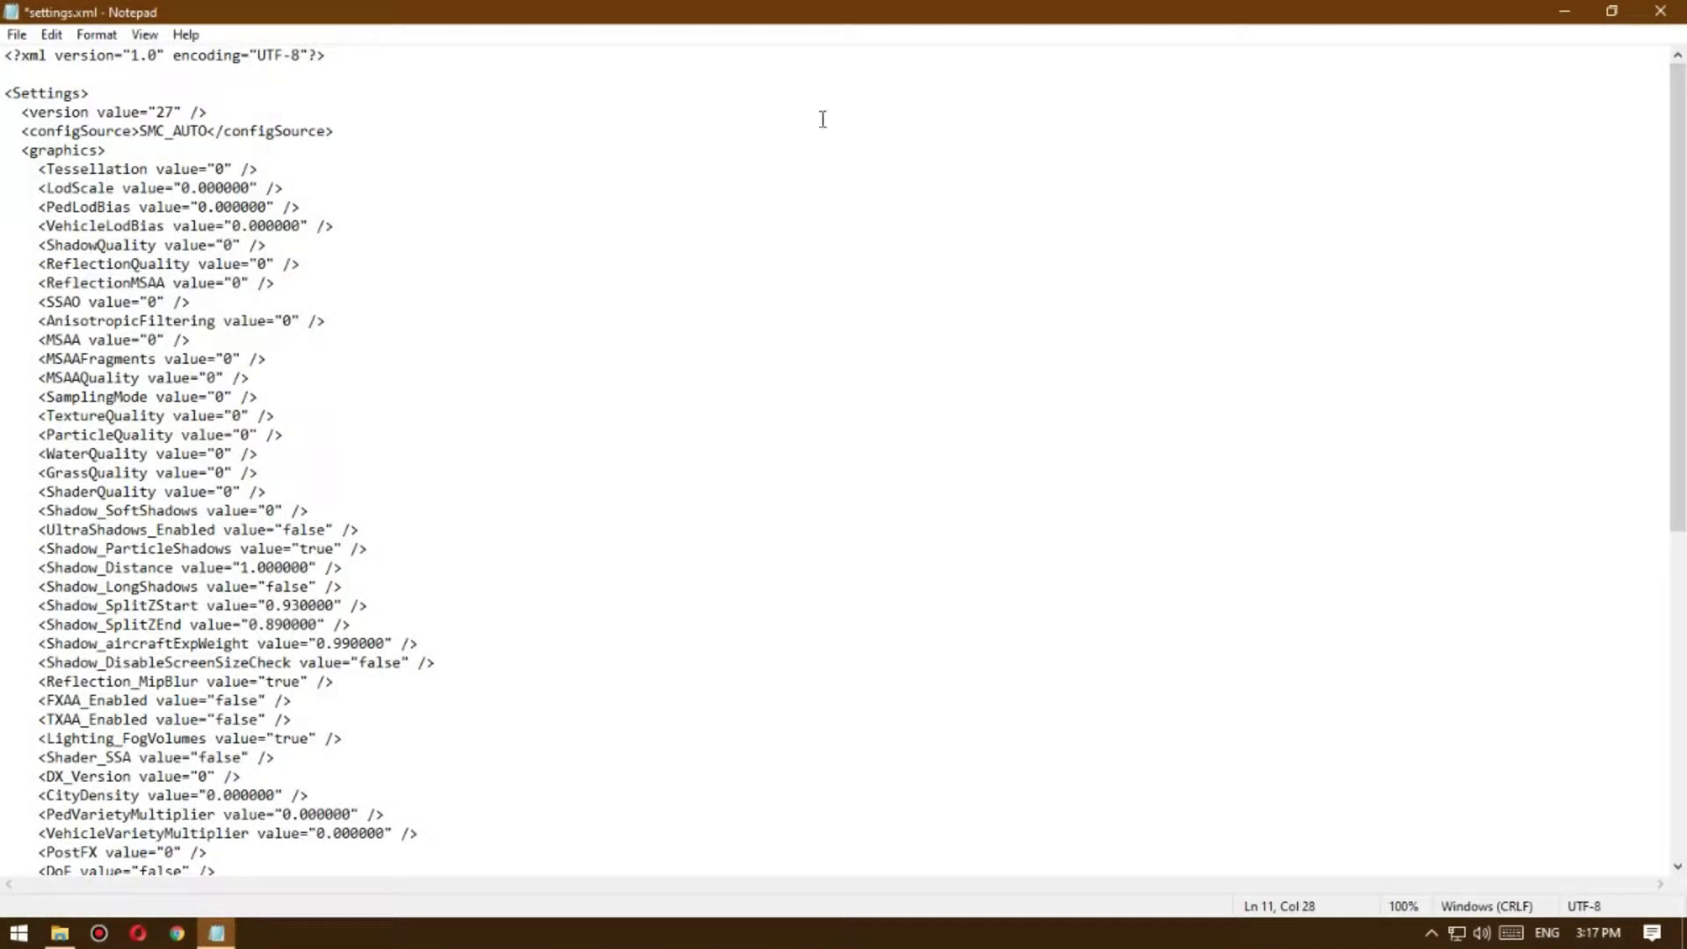
Step: Set ScreenWidth to 800 and ScreenHeight to 600 in the video section of settings.xml
left_click_drag(1679, 195, 1661, 554)
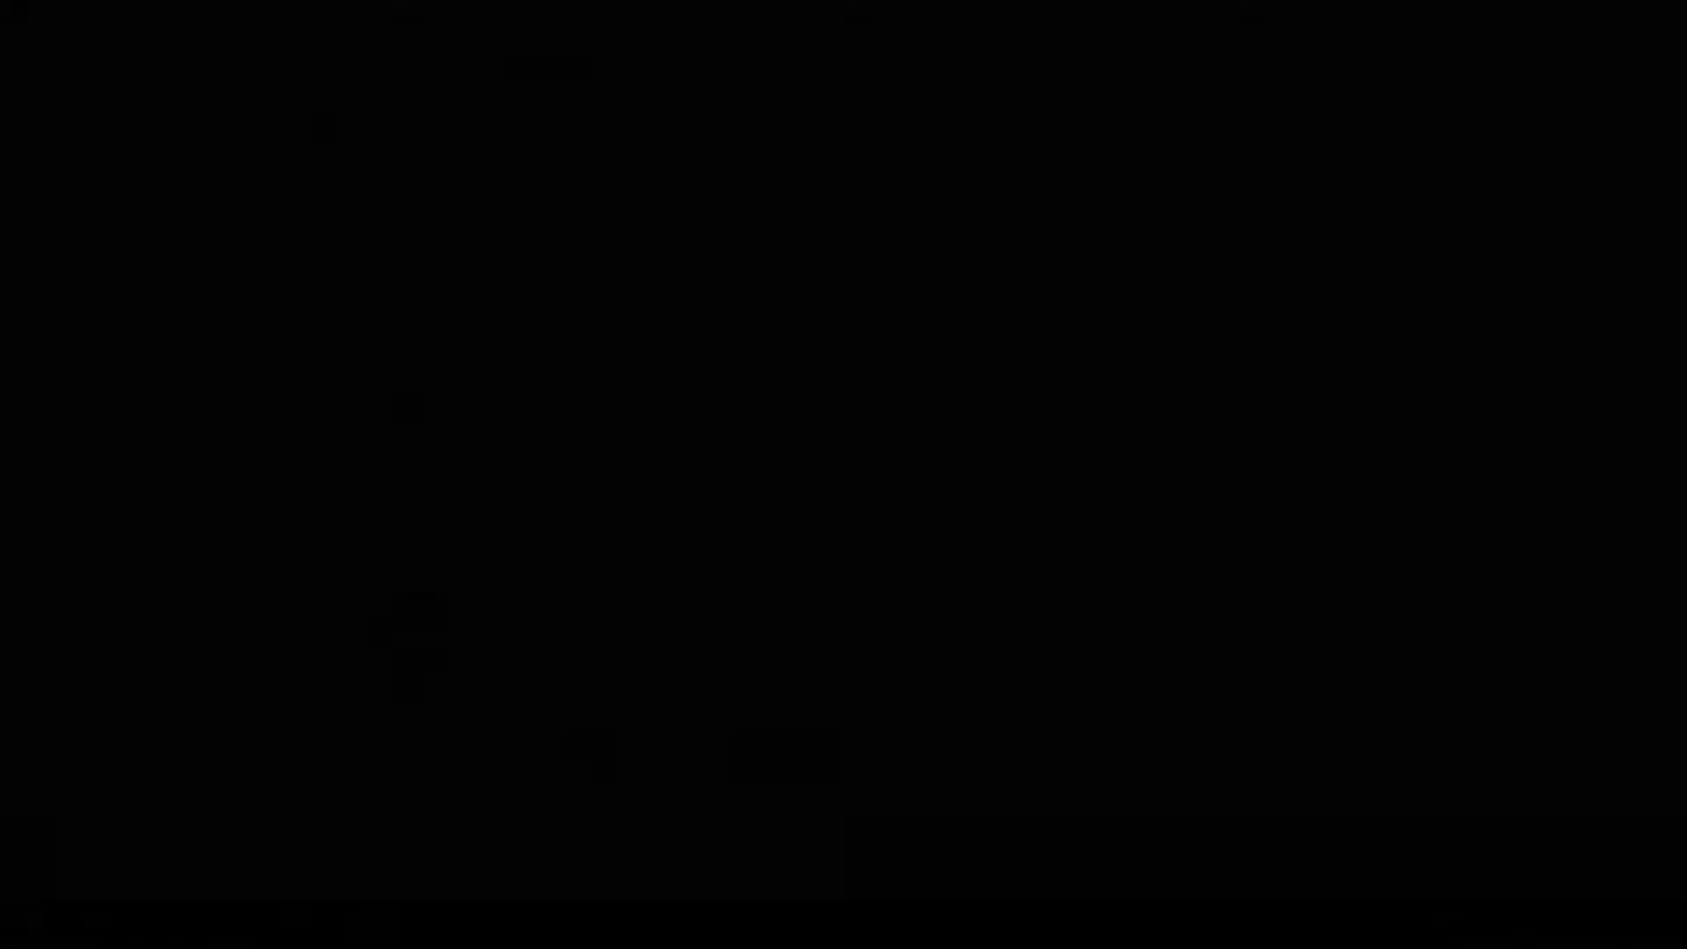
left_click_drag(243, 625, 218, 625)
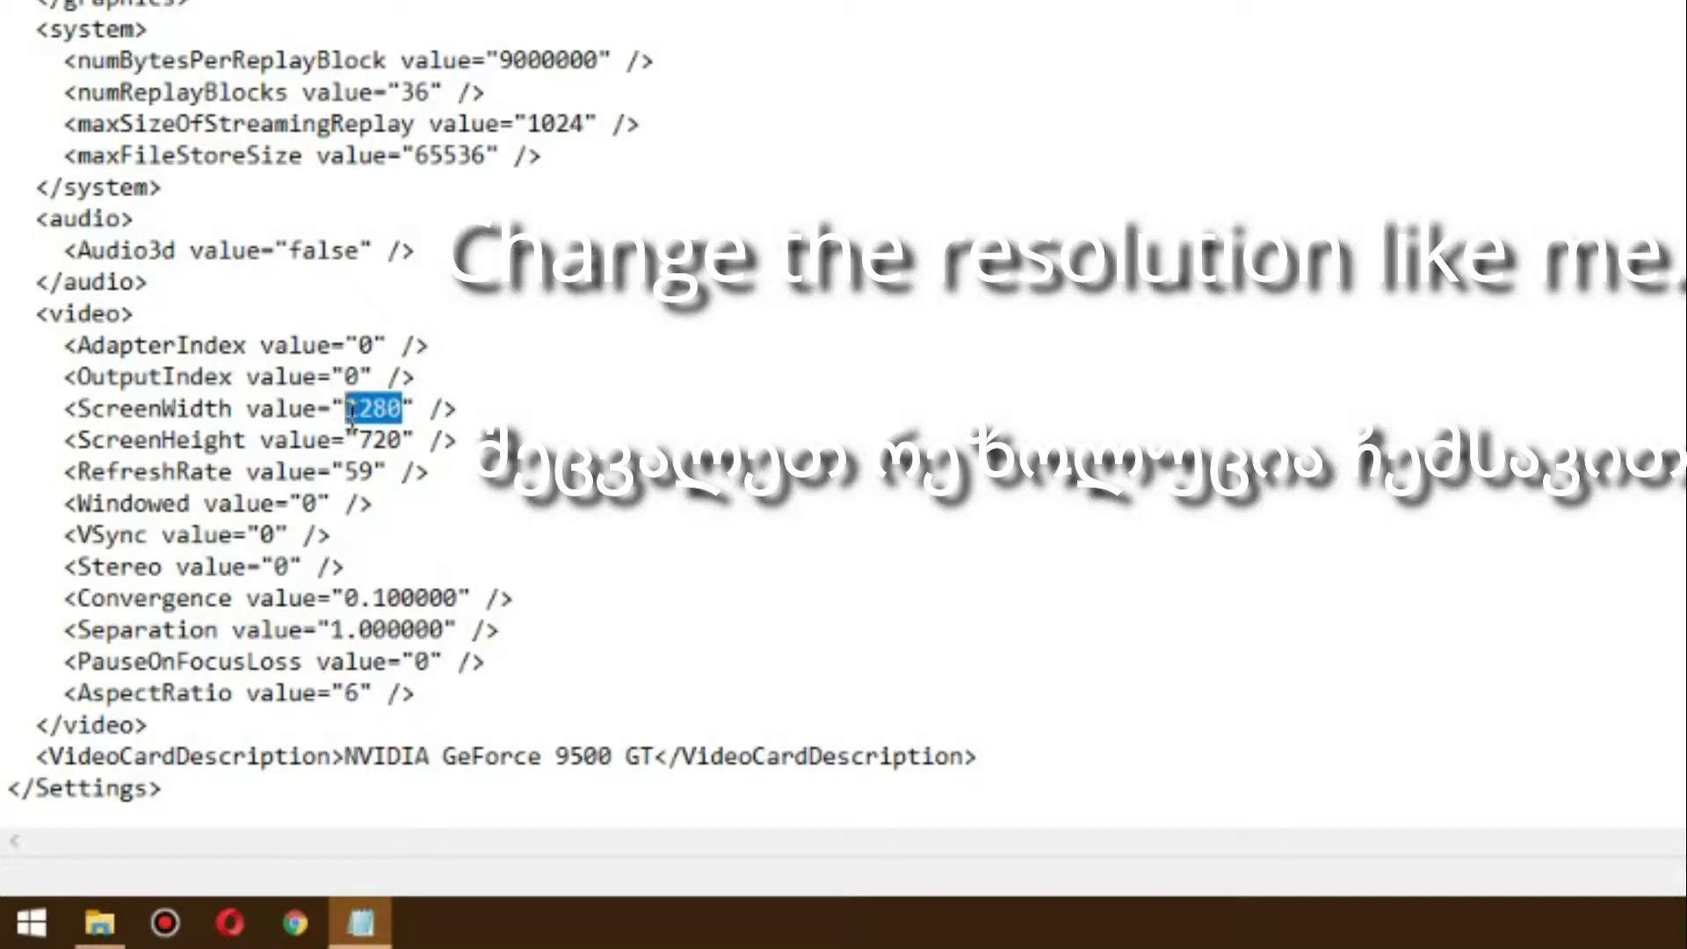
type("800")
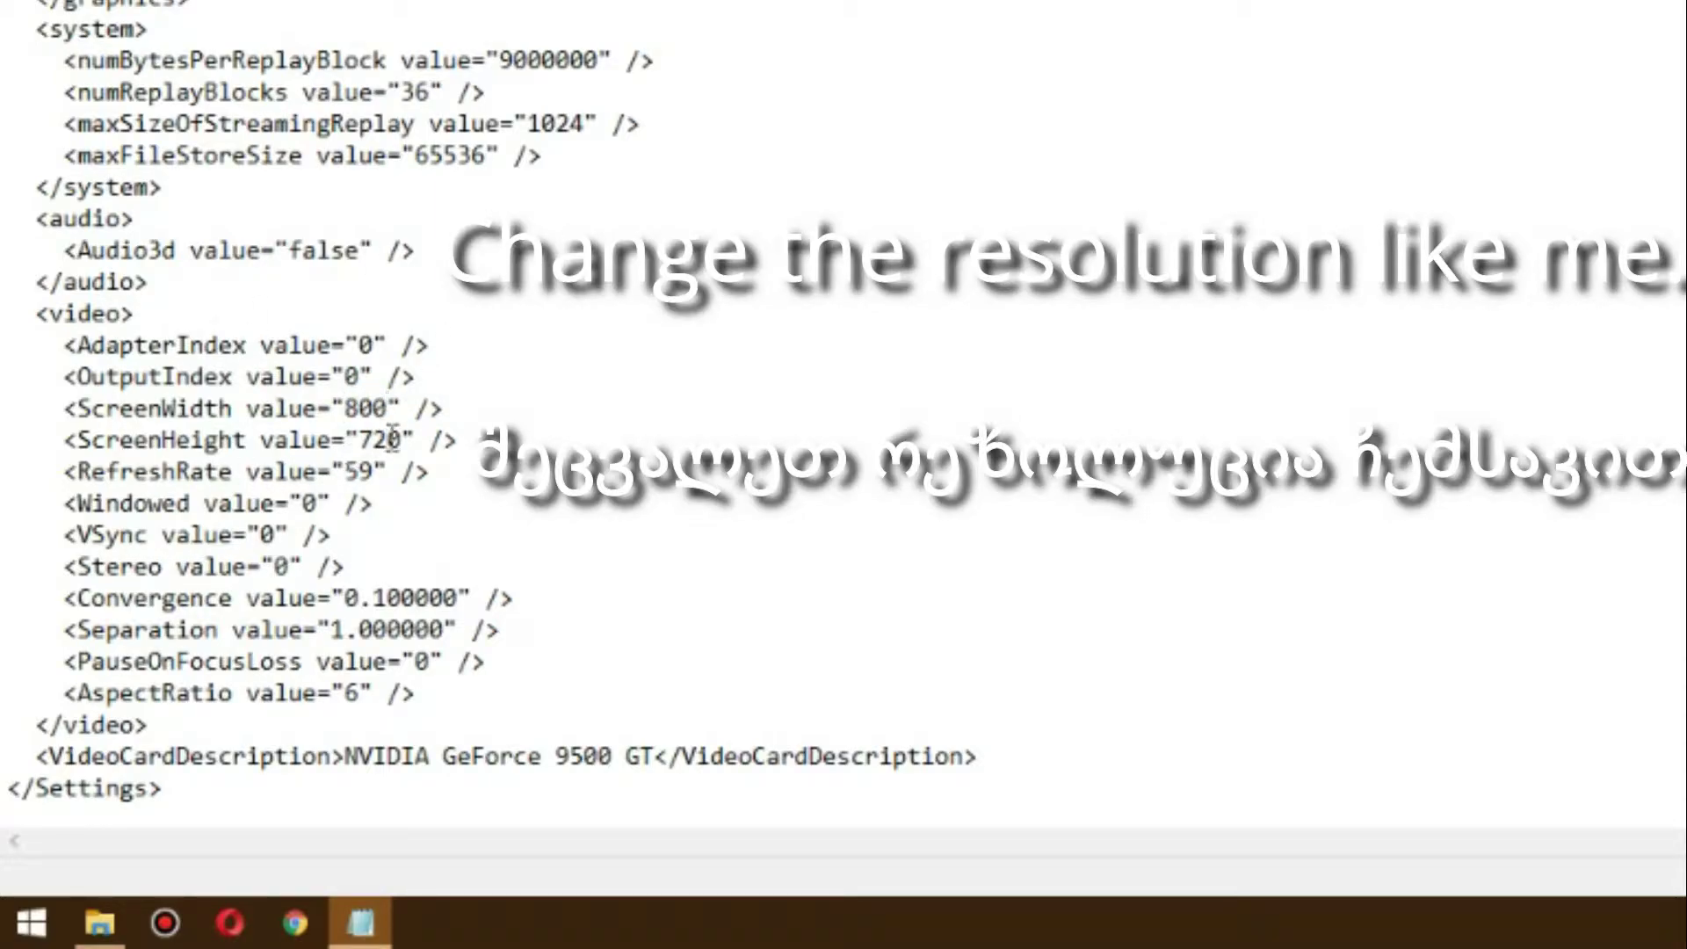
key("Down")
key("BackSpace")
key("BackSpace")
key("Delete")
type("5")
key("BackSpace")
type("600")
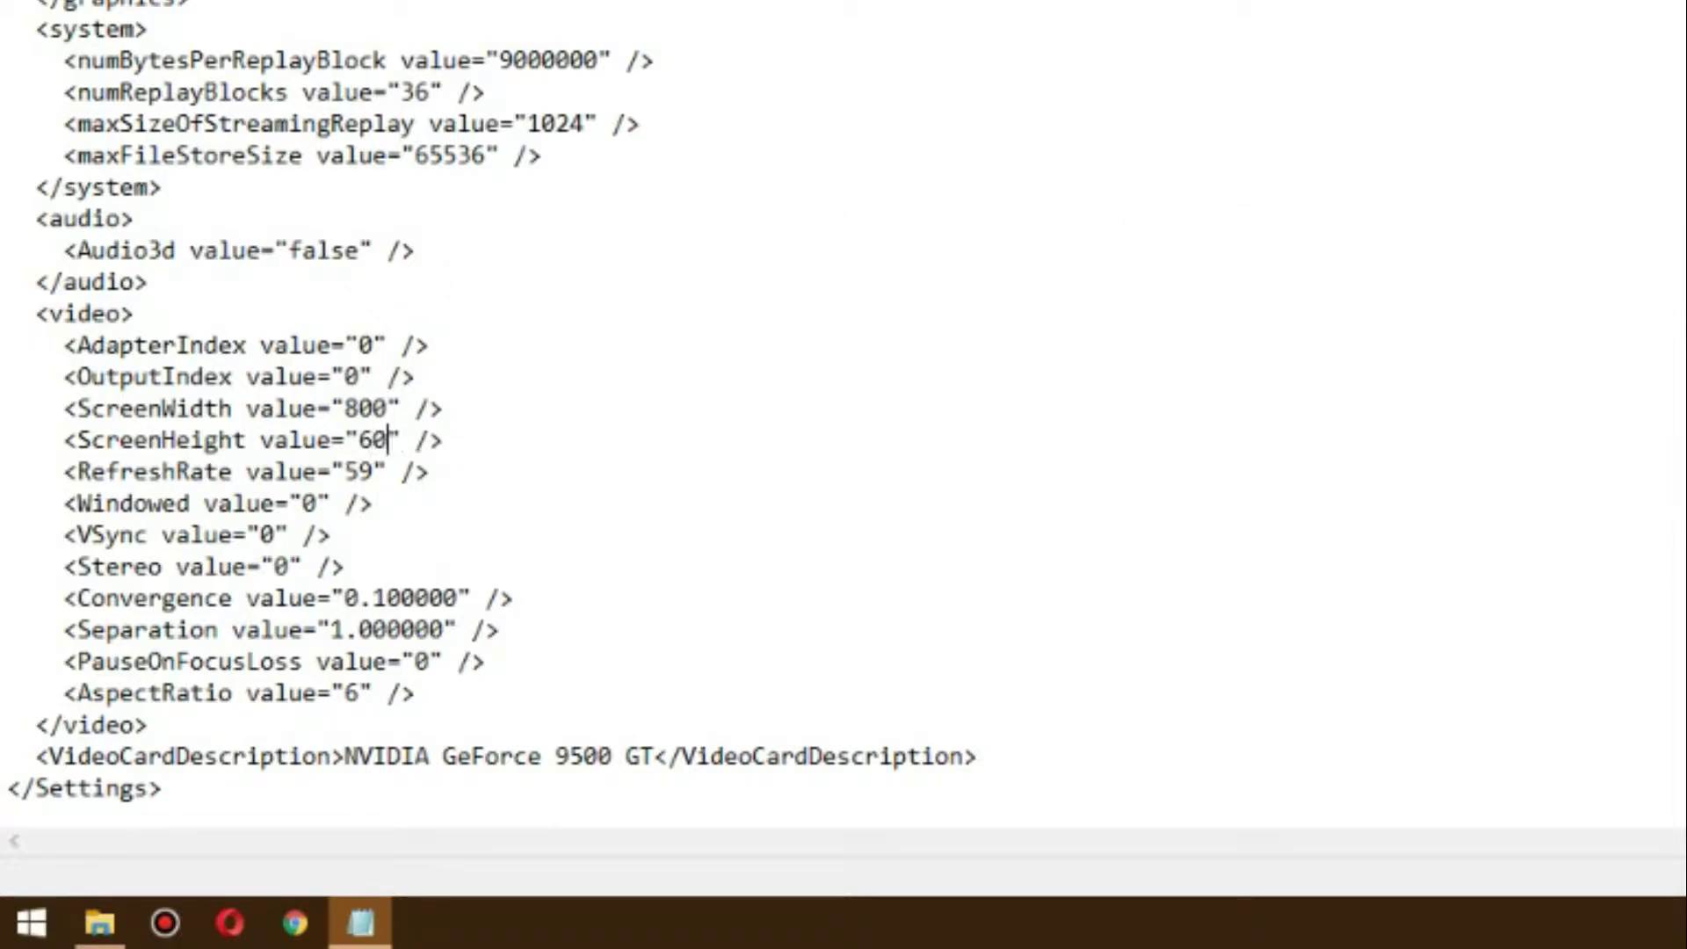
Step: Set the RefreshRate value to 60 in the video section
key("BackSpace")
key("BackSpace")
type("60")
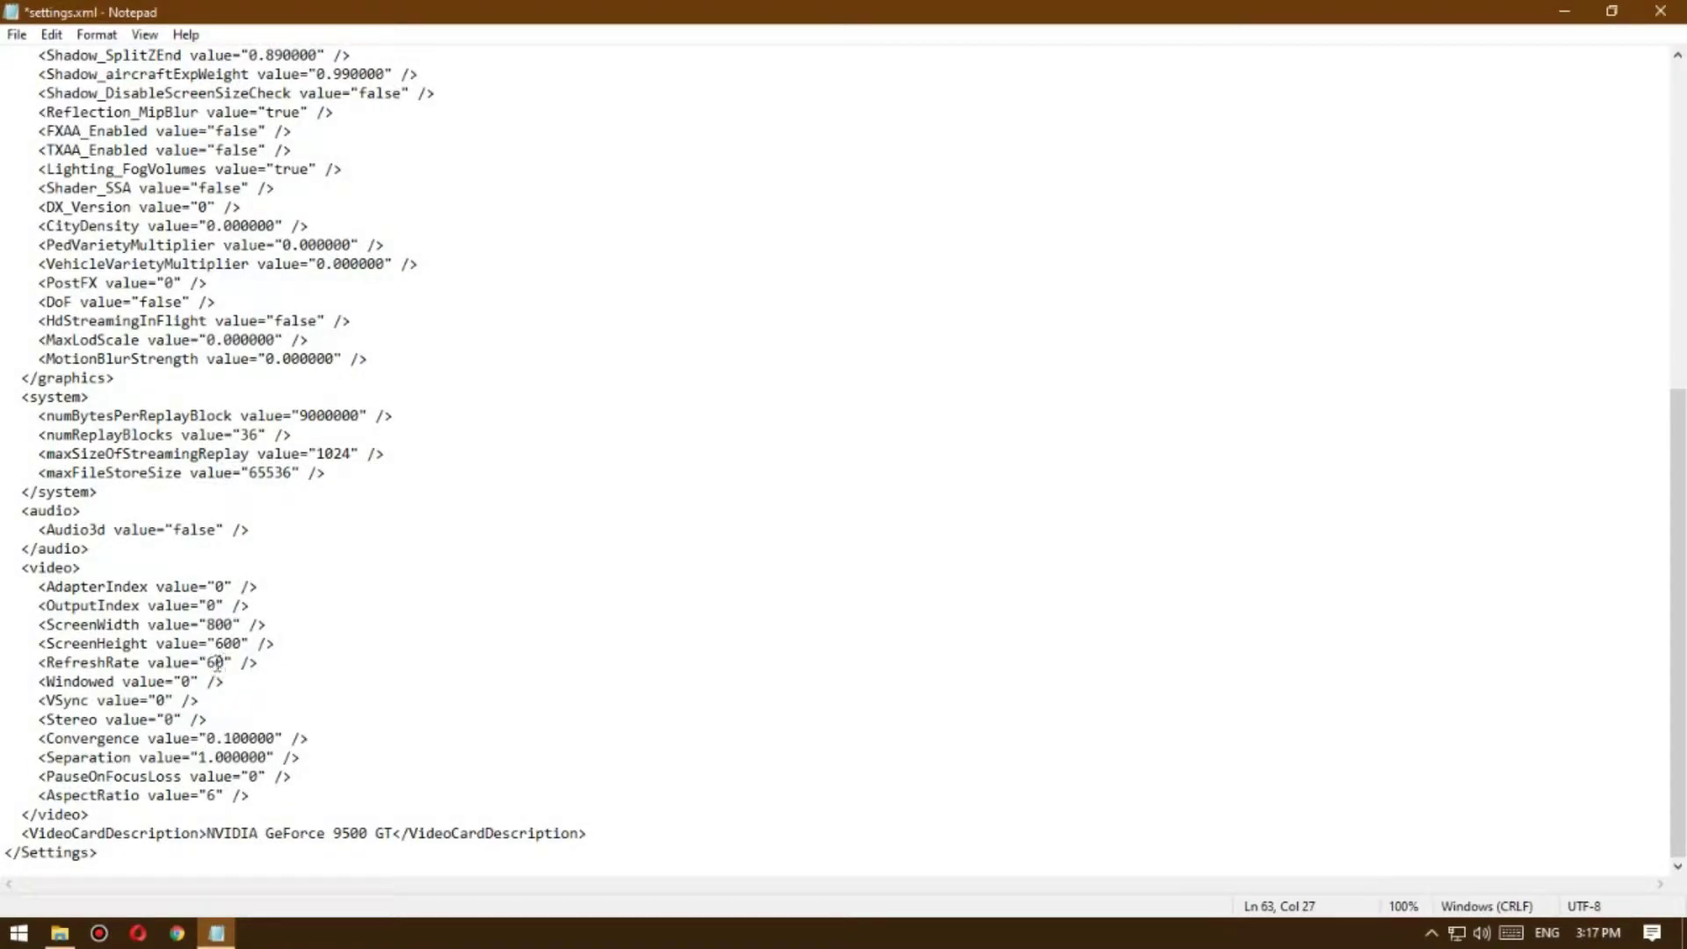
Step: Save the changes to settings.xml and close the file
left_click(16, 35)
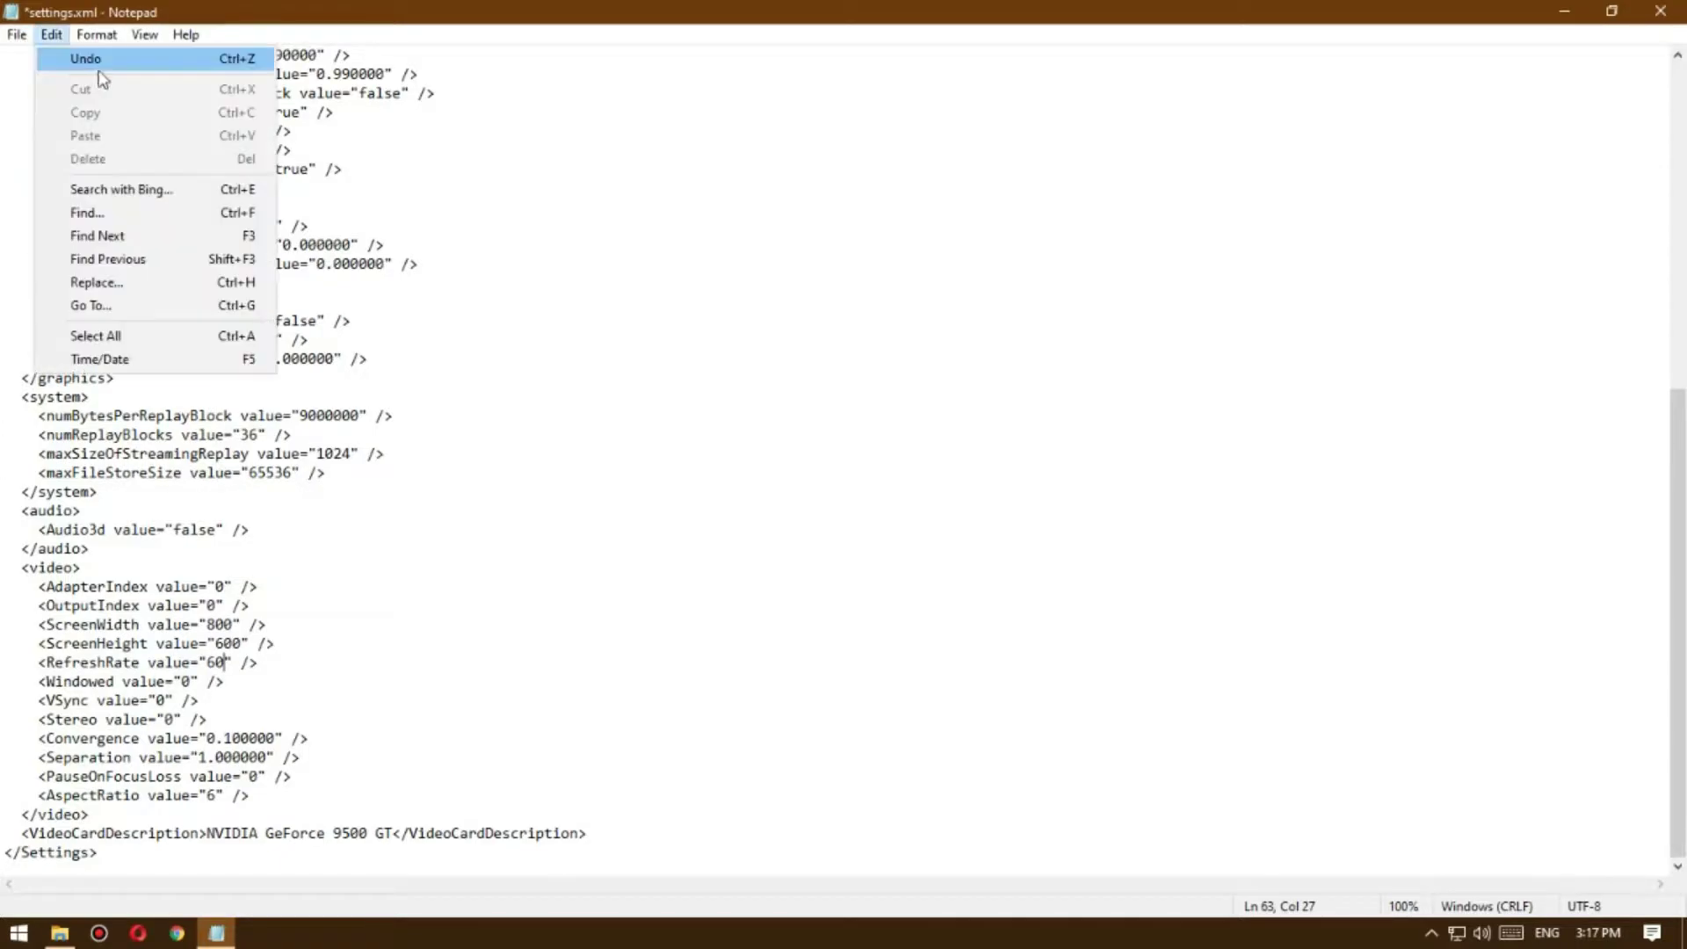
left_click(48, 130)
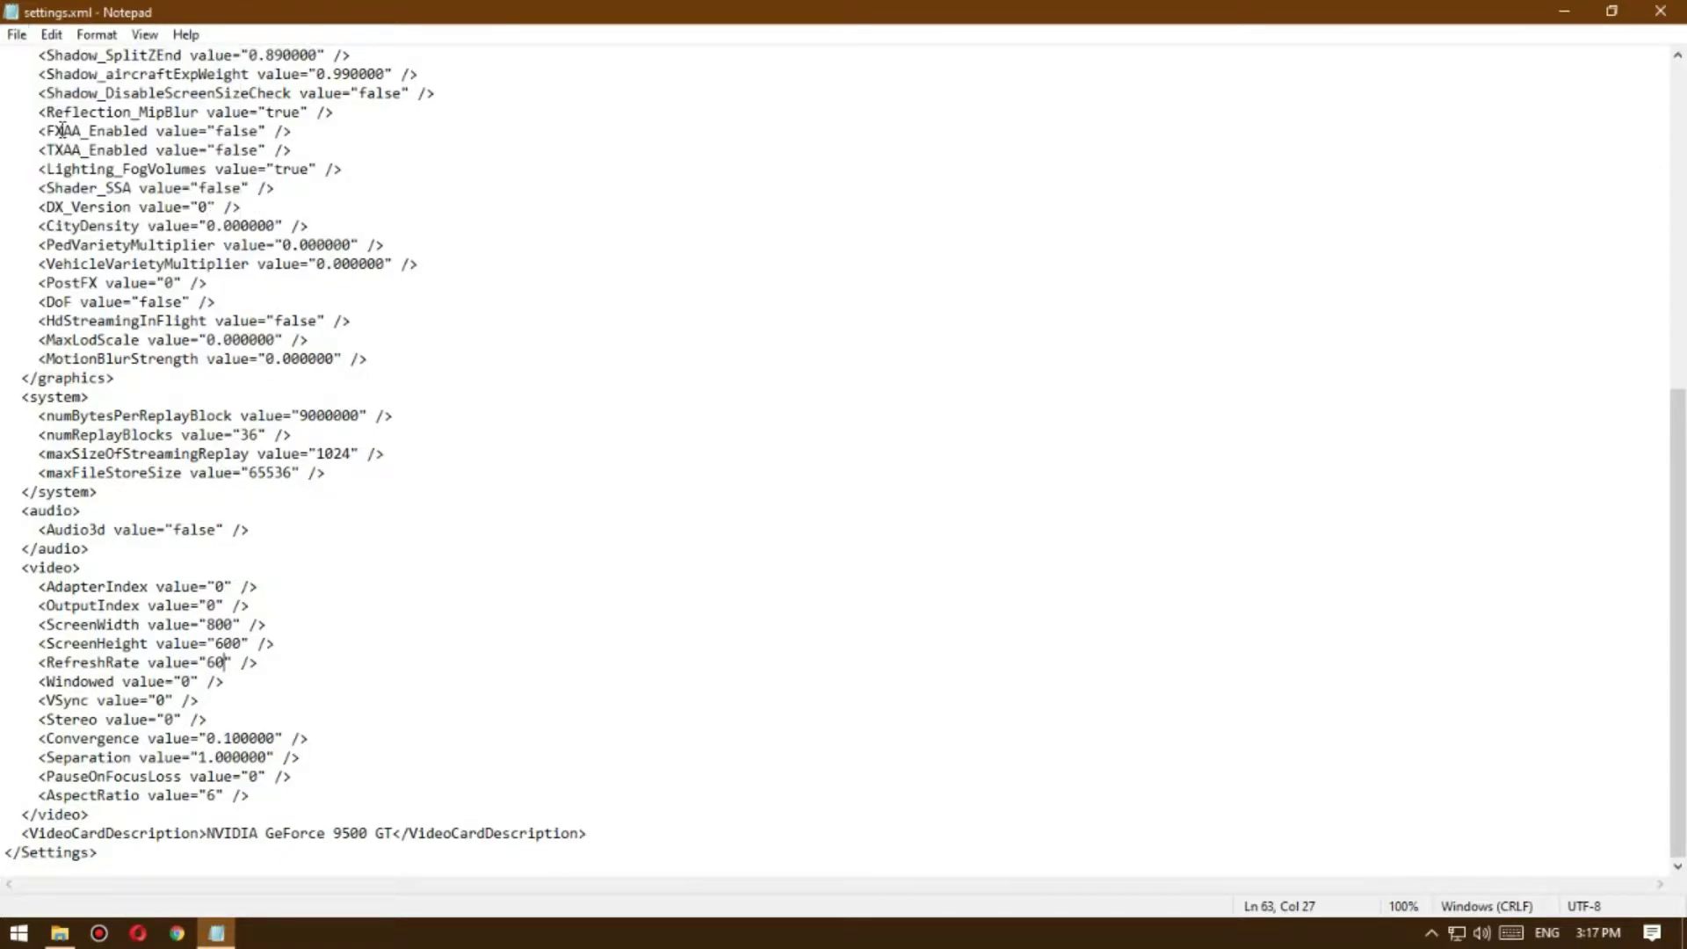
left_click_drag(1678, 659, 1678, 343)
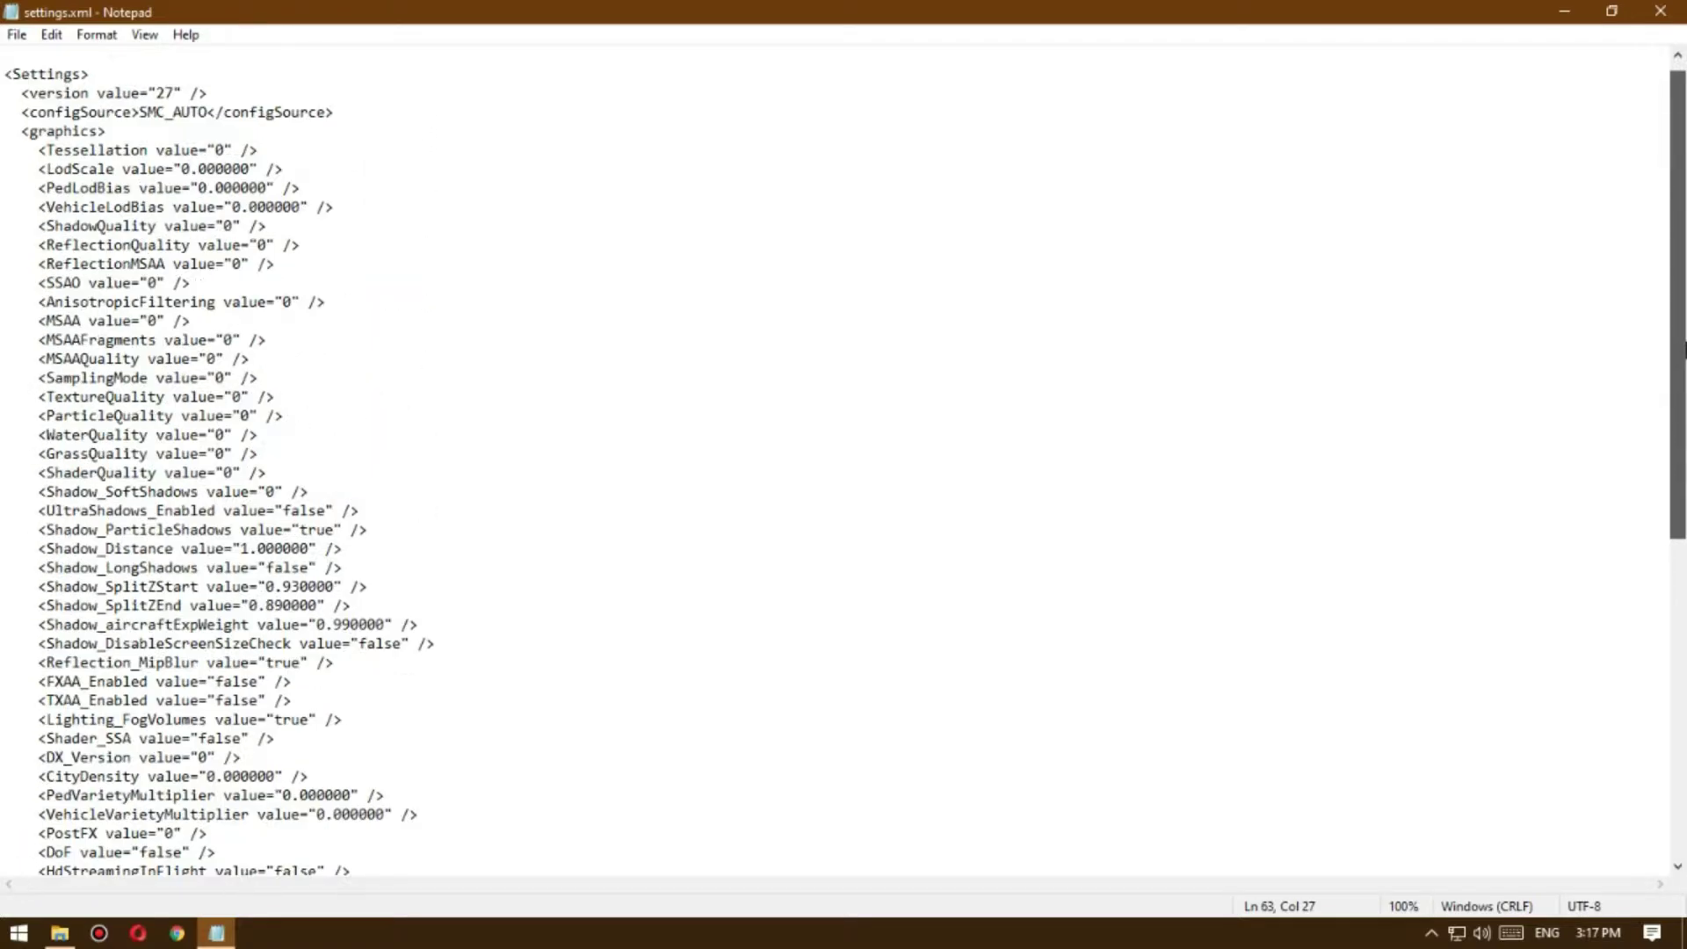
left_click(1661, 12)
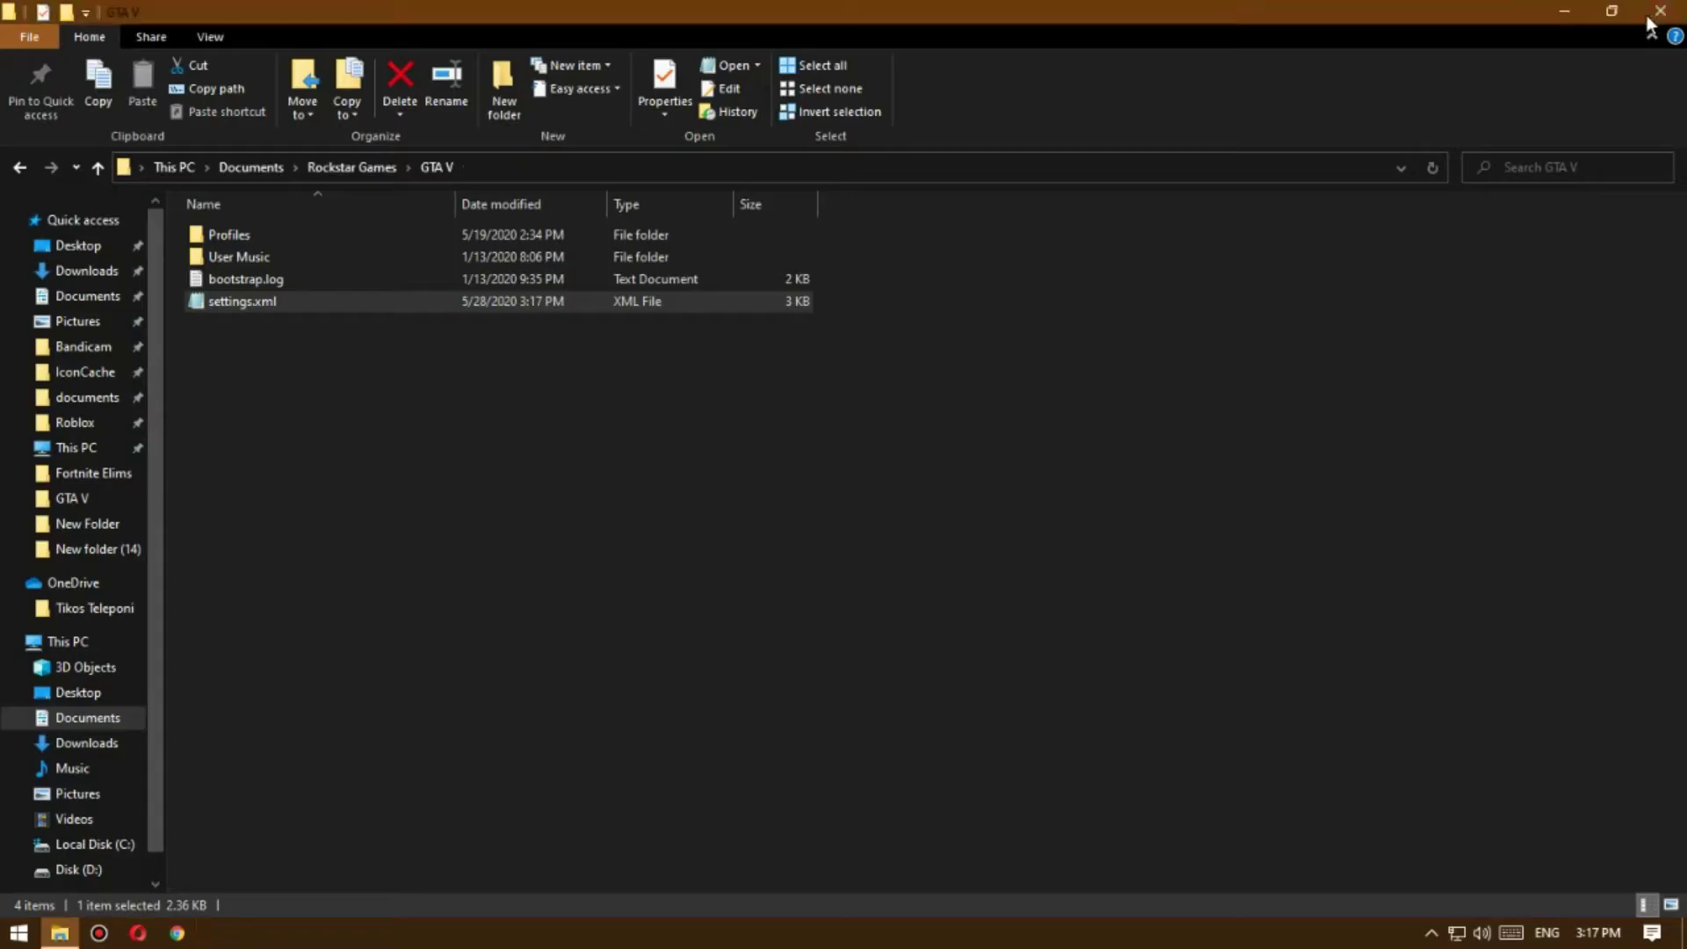
Step: Refresh and close the GTA V folder, and refresh the desktop
right_click(543, 455)
left_click(594, 535)
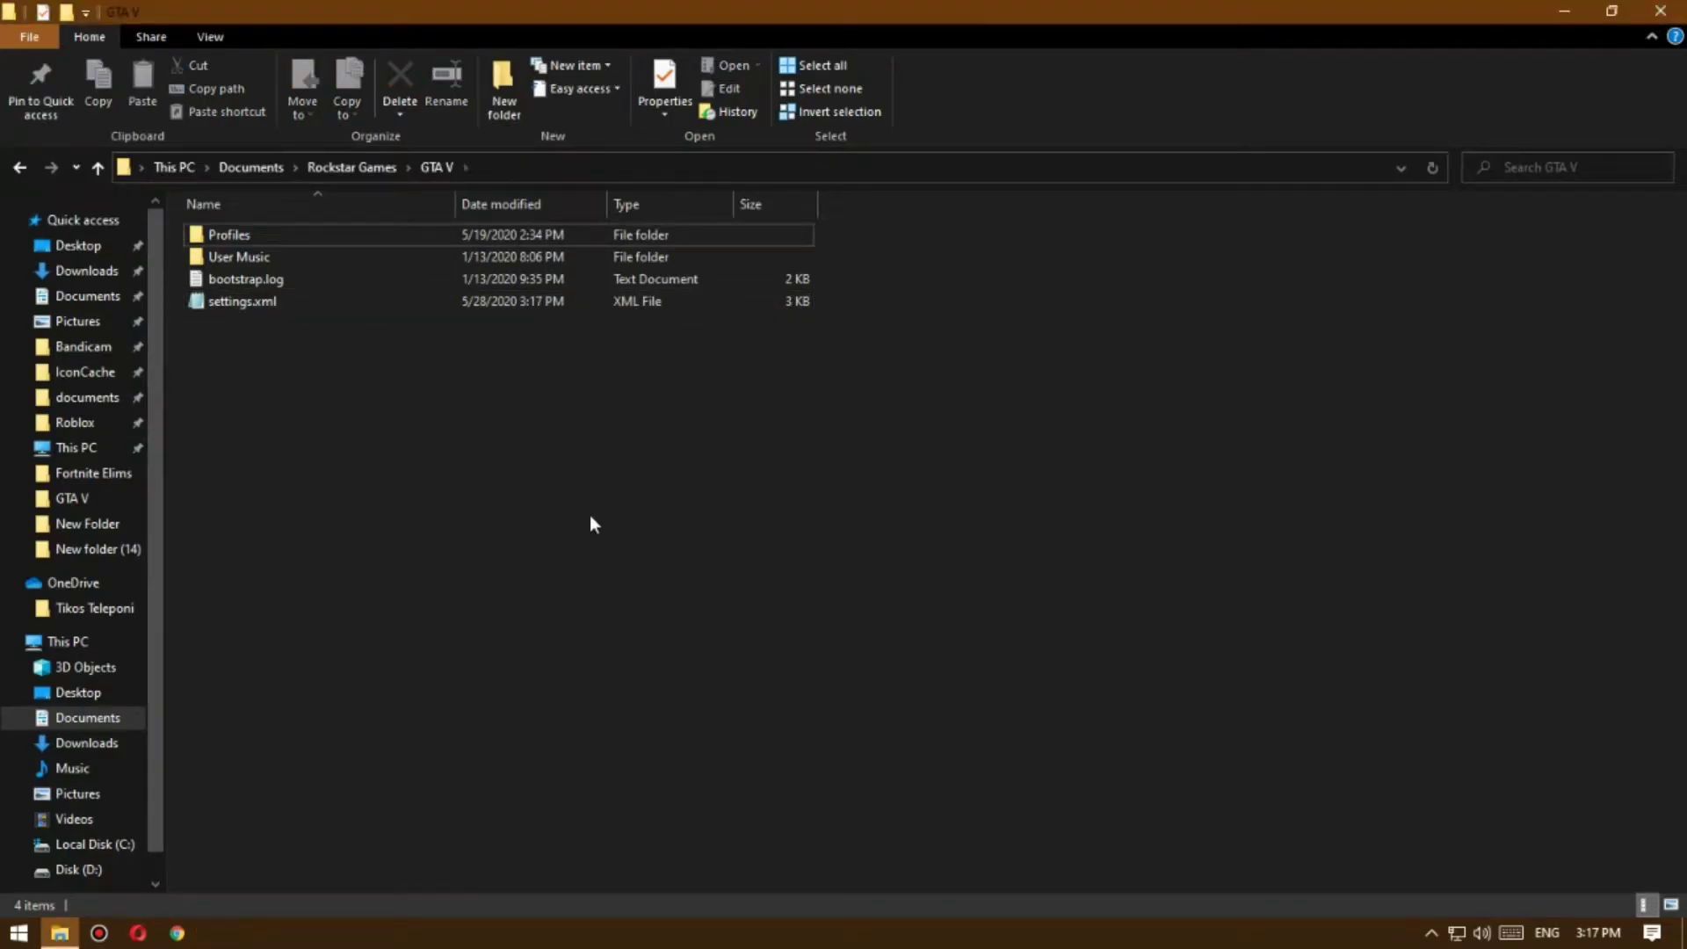
left_click(1660, 11)
right_click(725, 345)
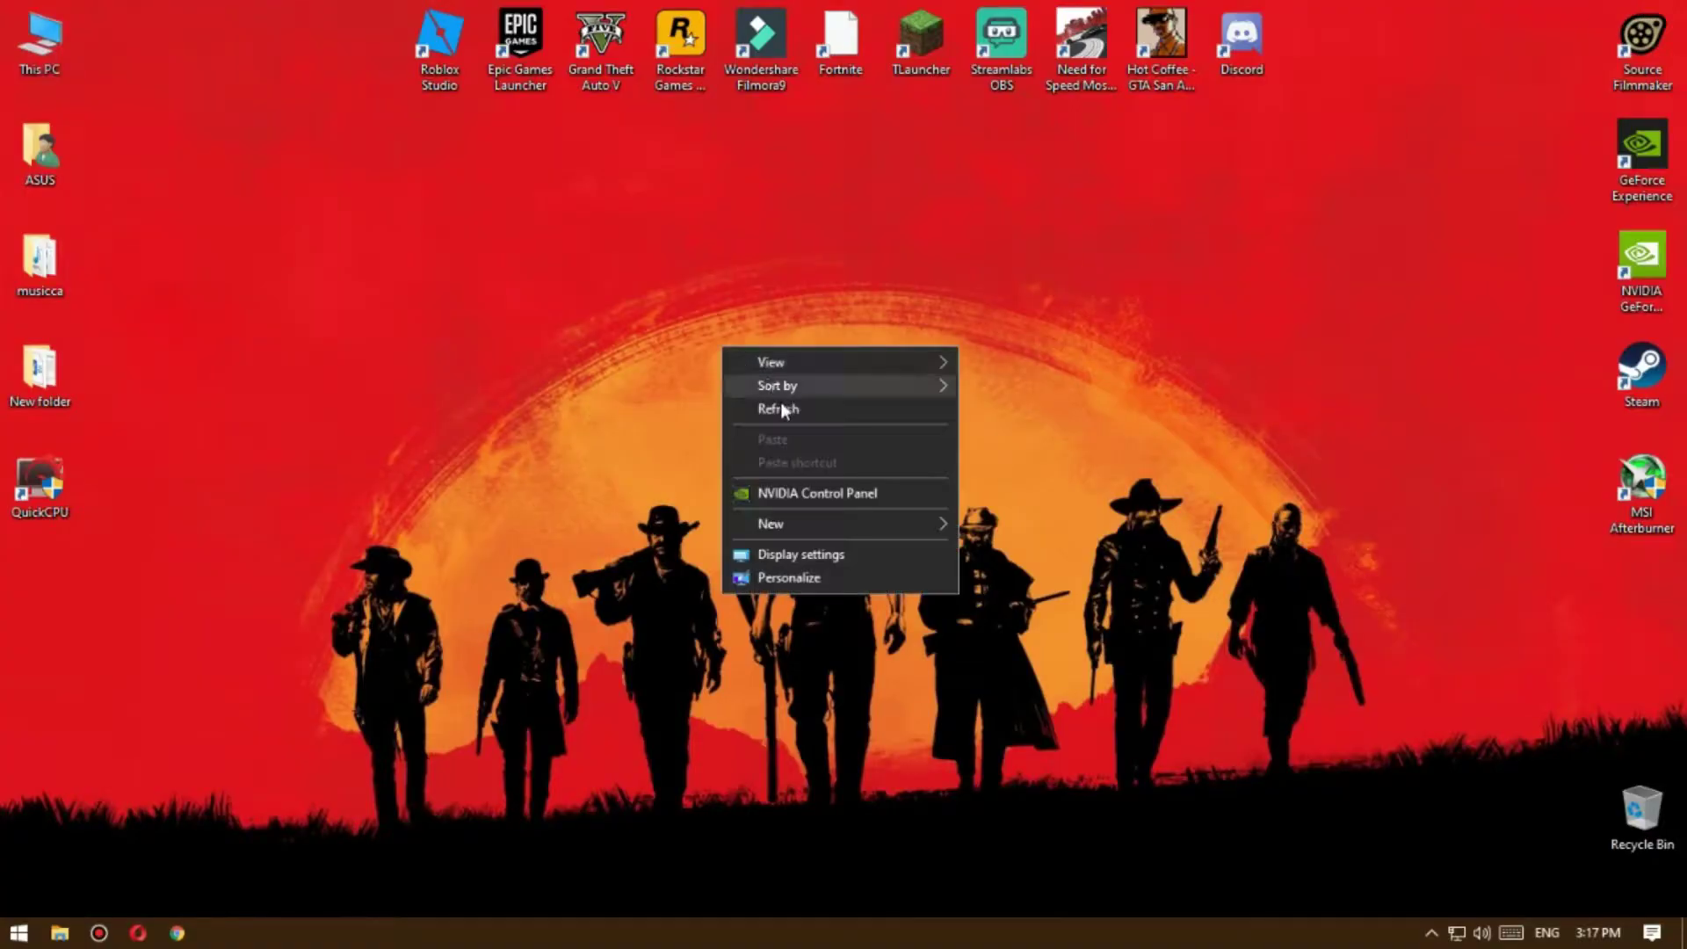
left_click(781, 403)
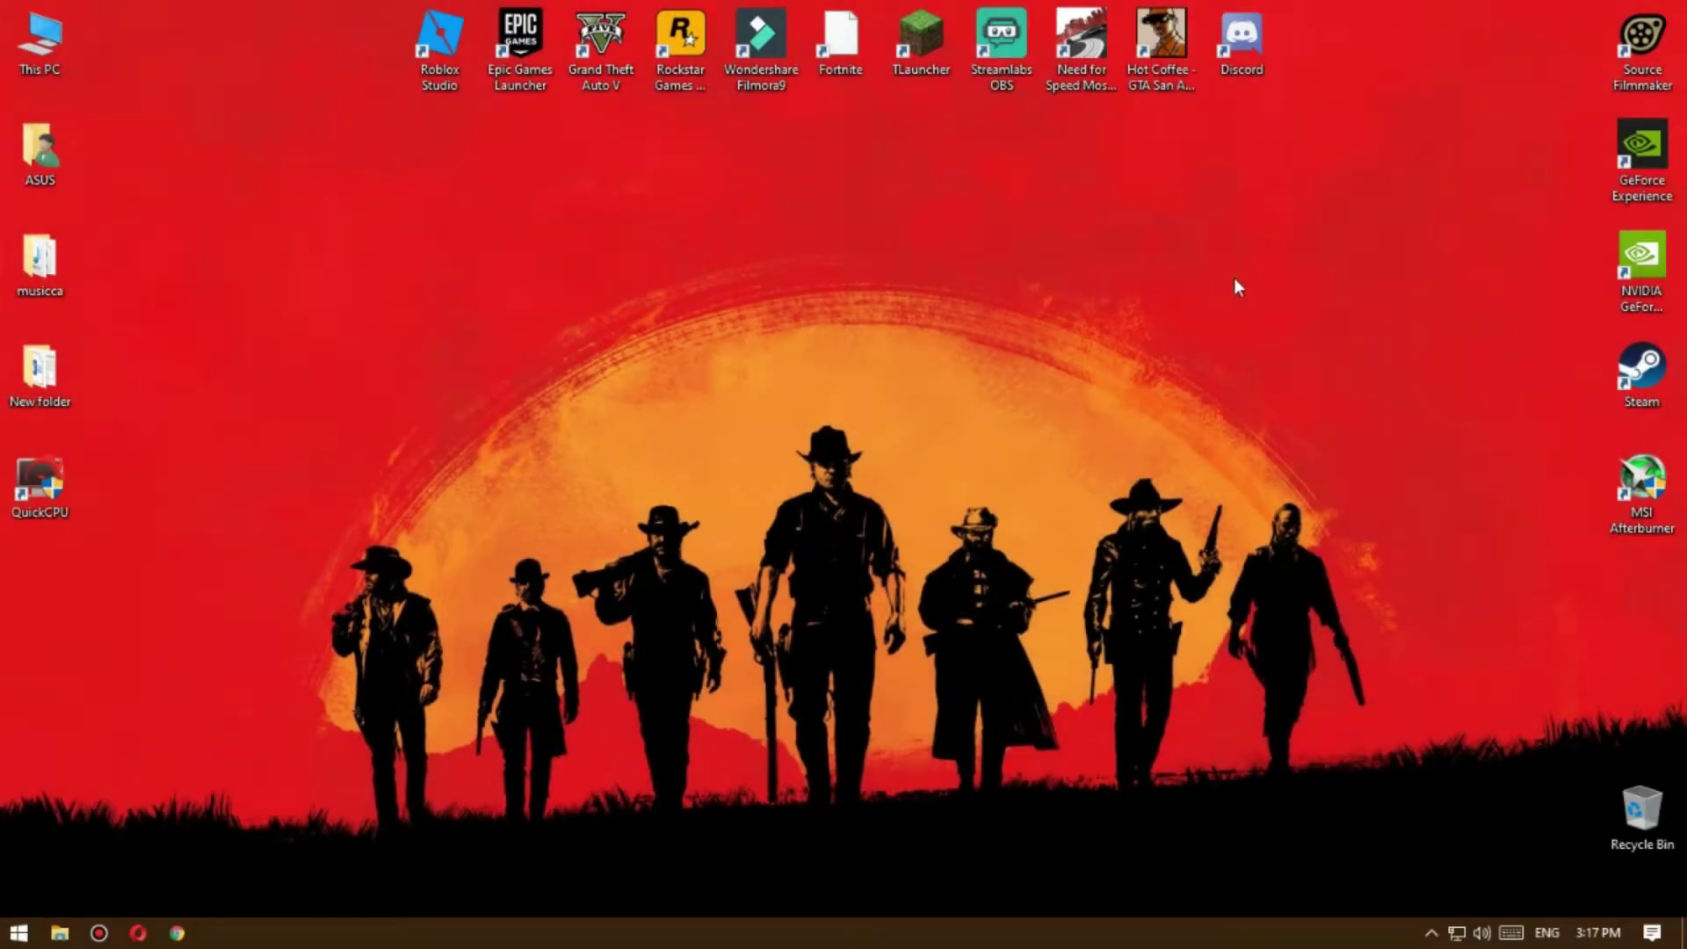
Step: Run %temp% to open the Windows account's temporary files folder
key("super+r")
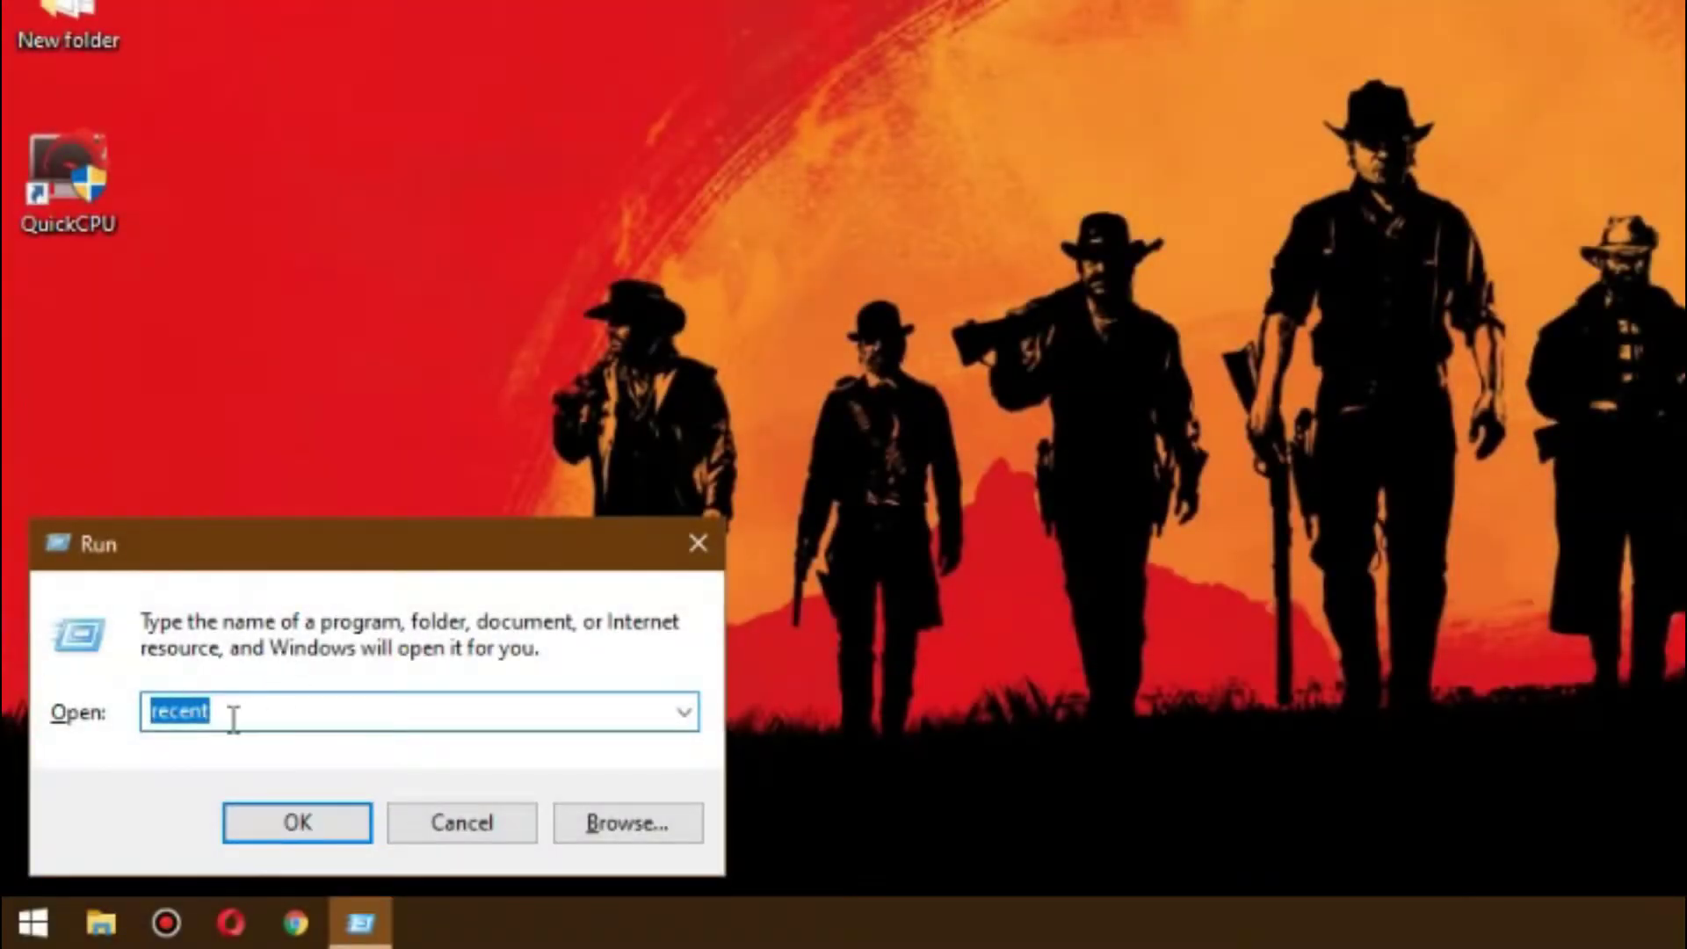
type("%temp%")
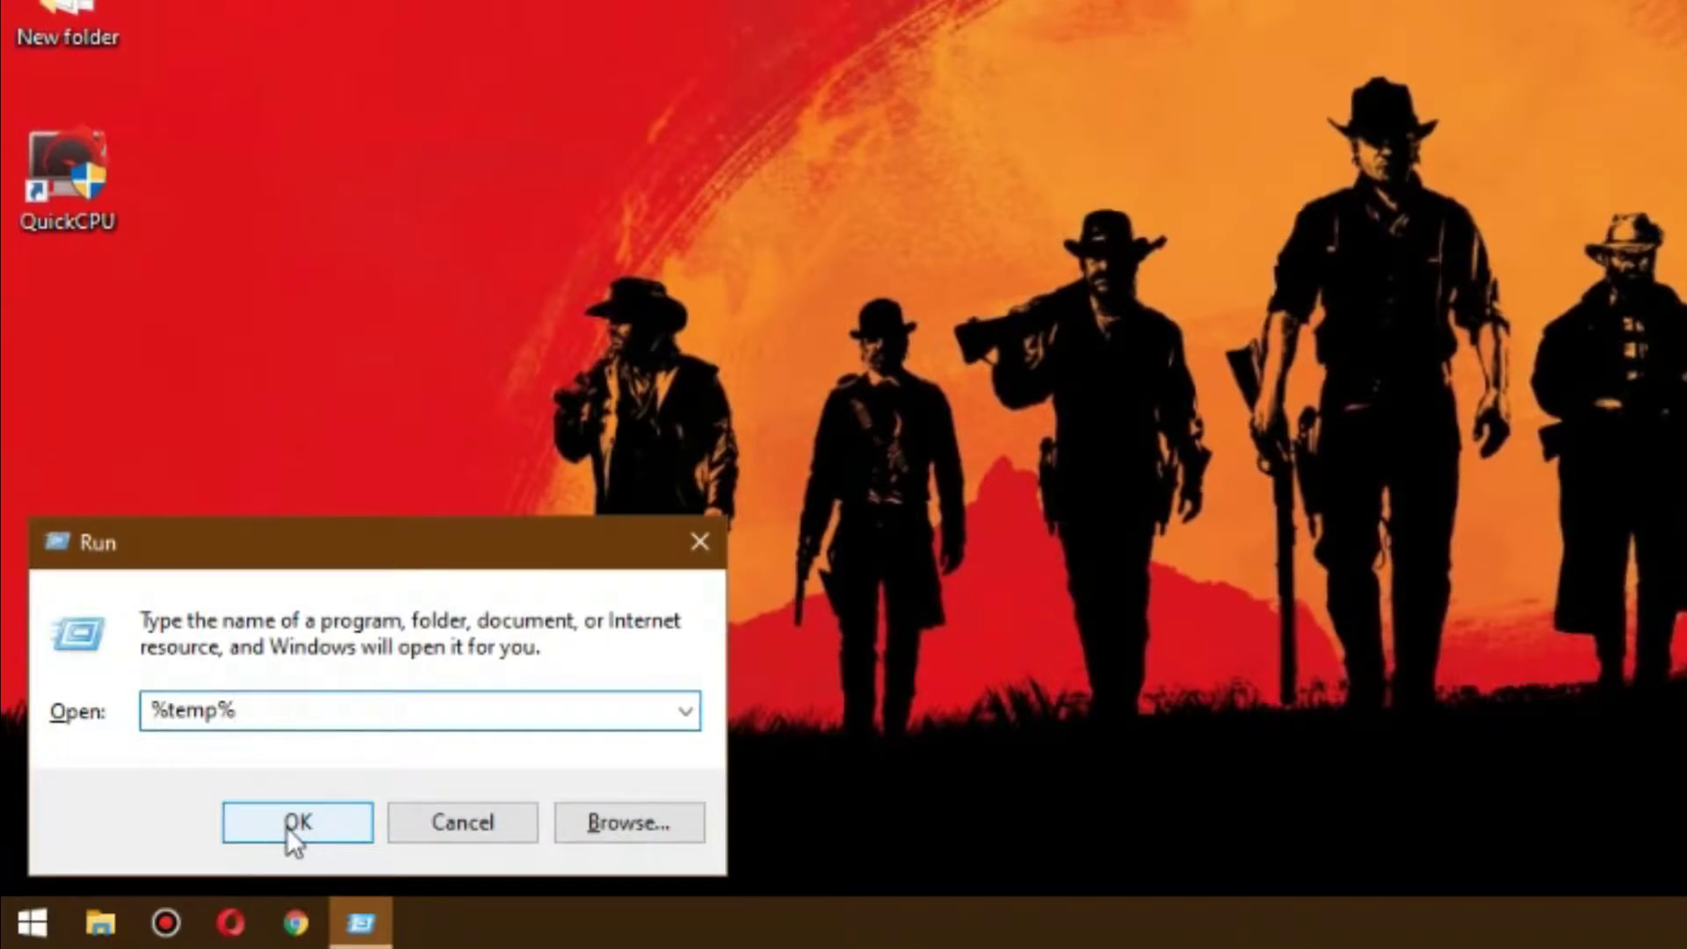
left_click(284, 824)
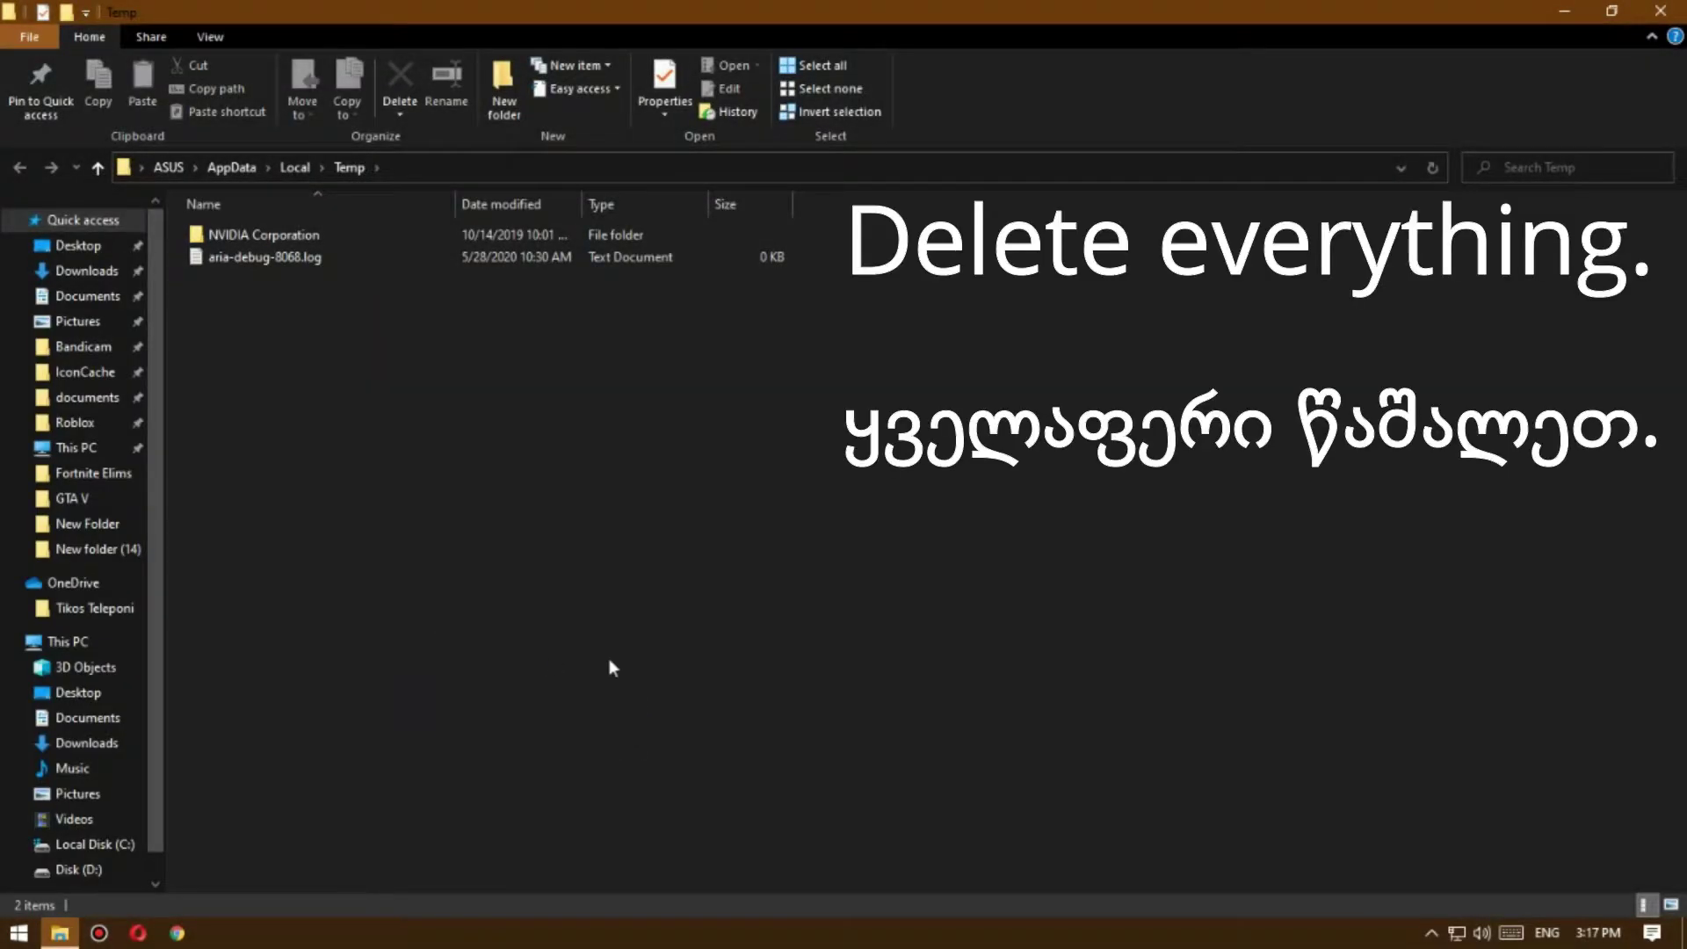
Step: Try to delete everything in the AppData\Local\Temp folder, retrying for all items, and close the folder
left_click_drag(670, 735, 264, 260)
key("Delete")
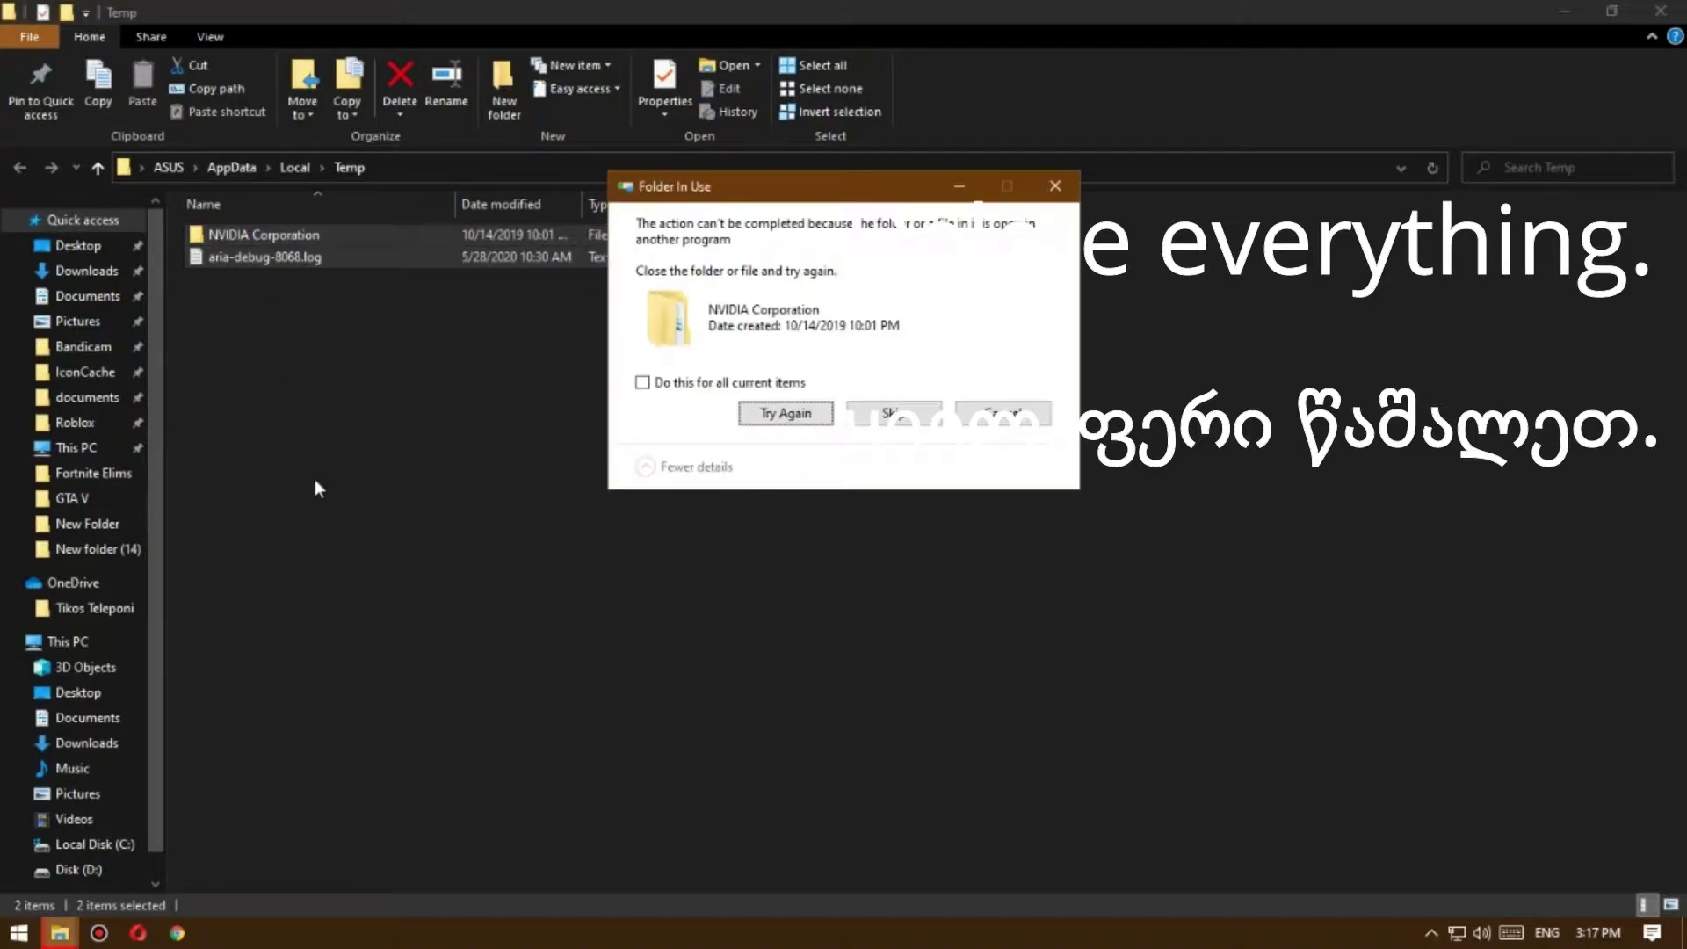
left_click(729, 384)
left_click(782, 414)
left_click(1006, 419)
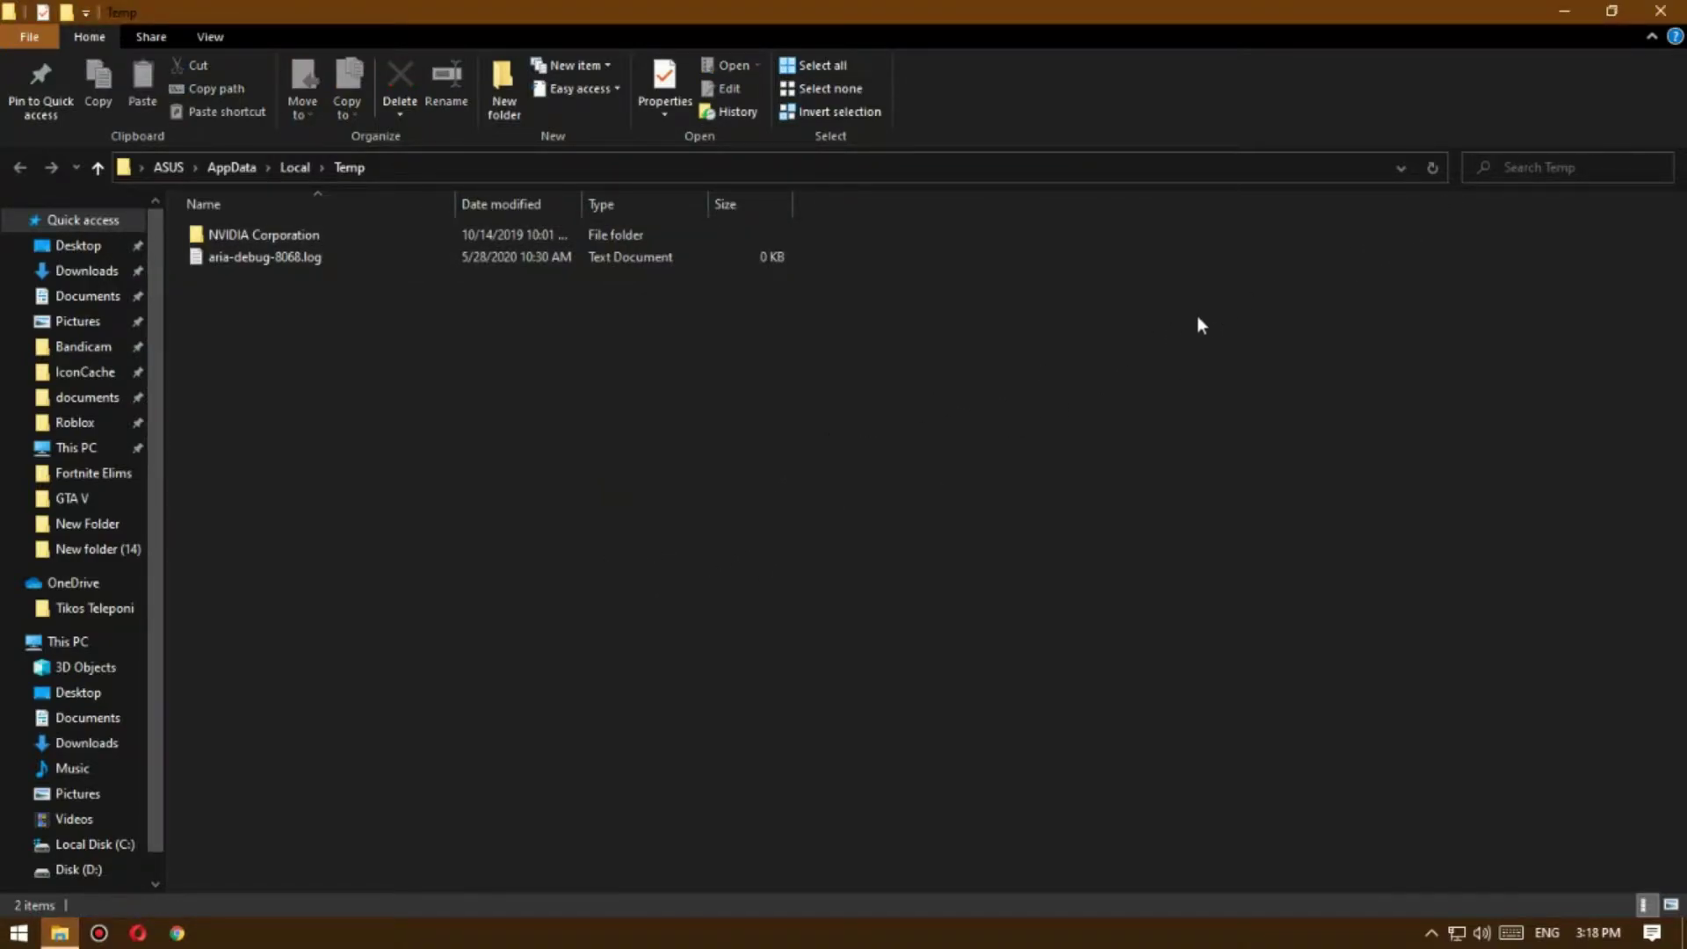
left_click(1652, 23)
Step: Run temp to check the Windows Temp folder for leftover files, and close the folder
key("super+r")
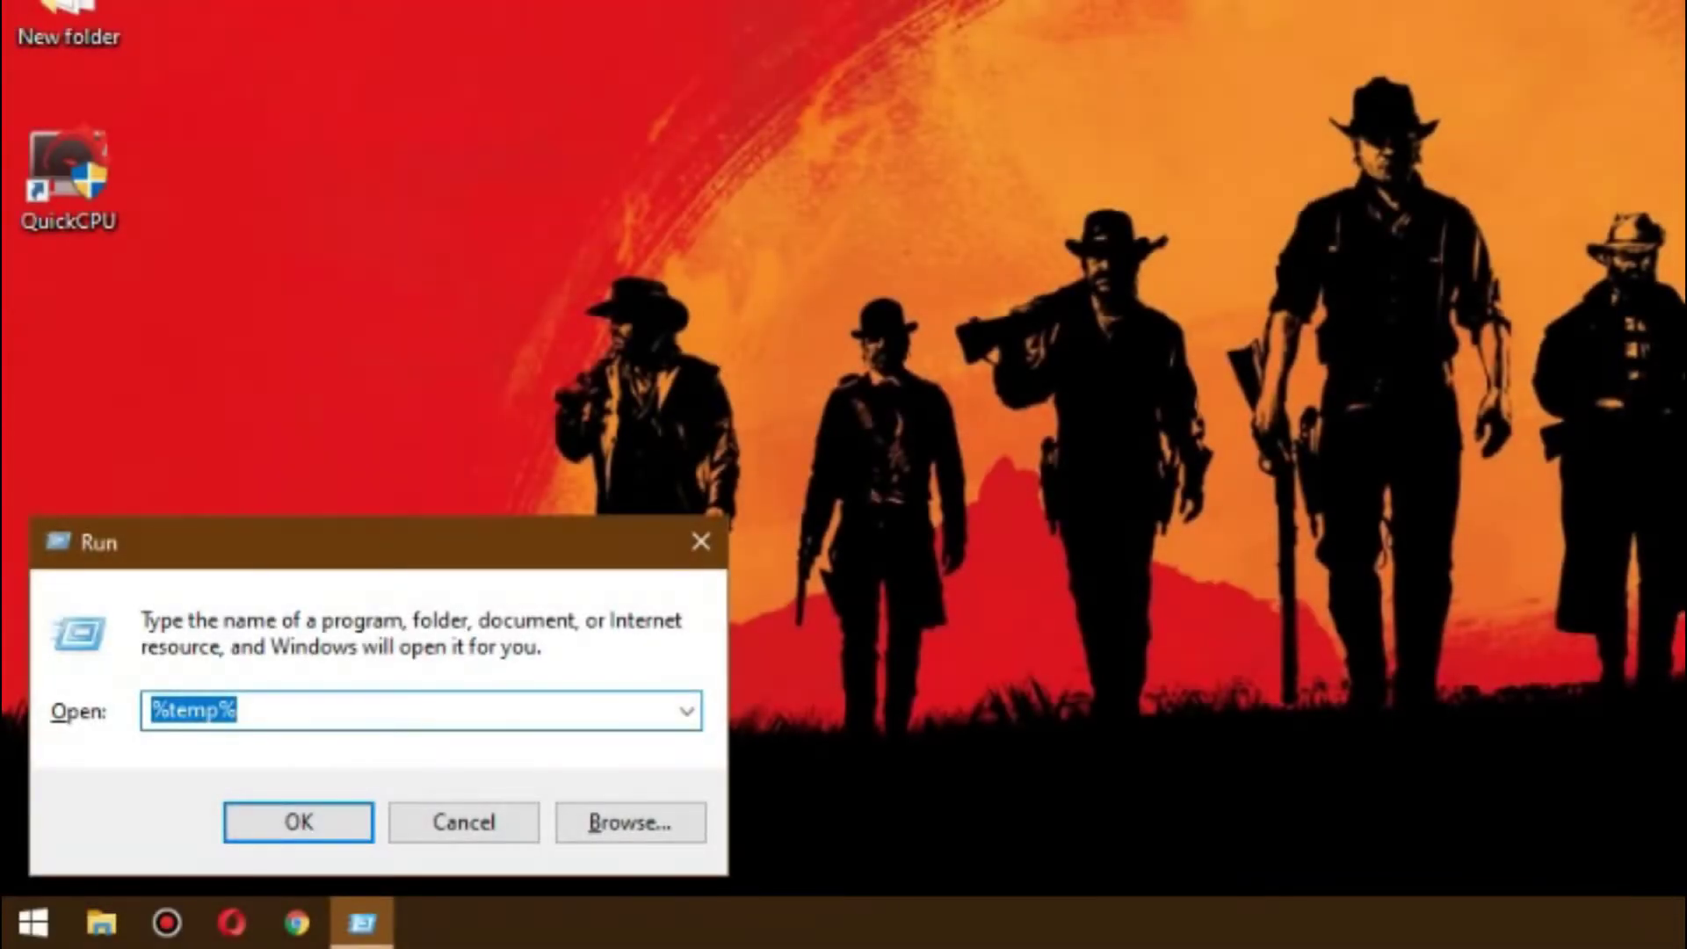
type("temp")
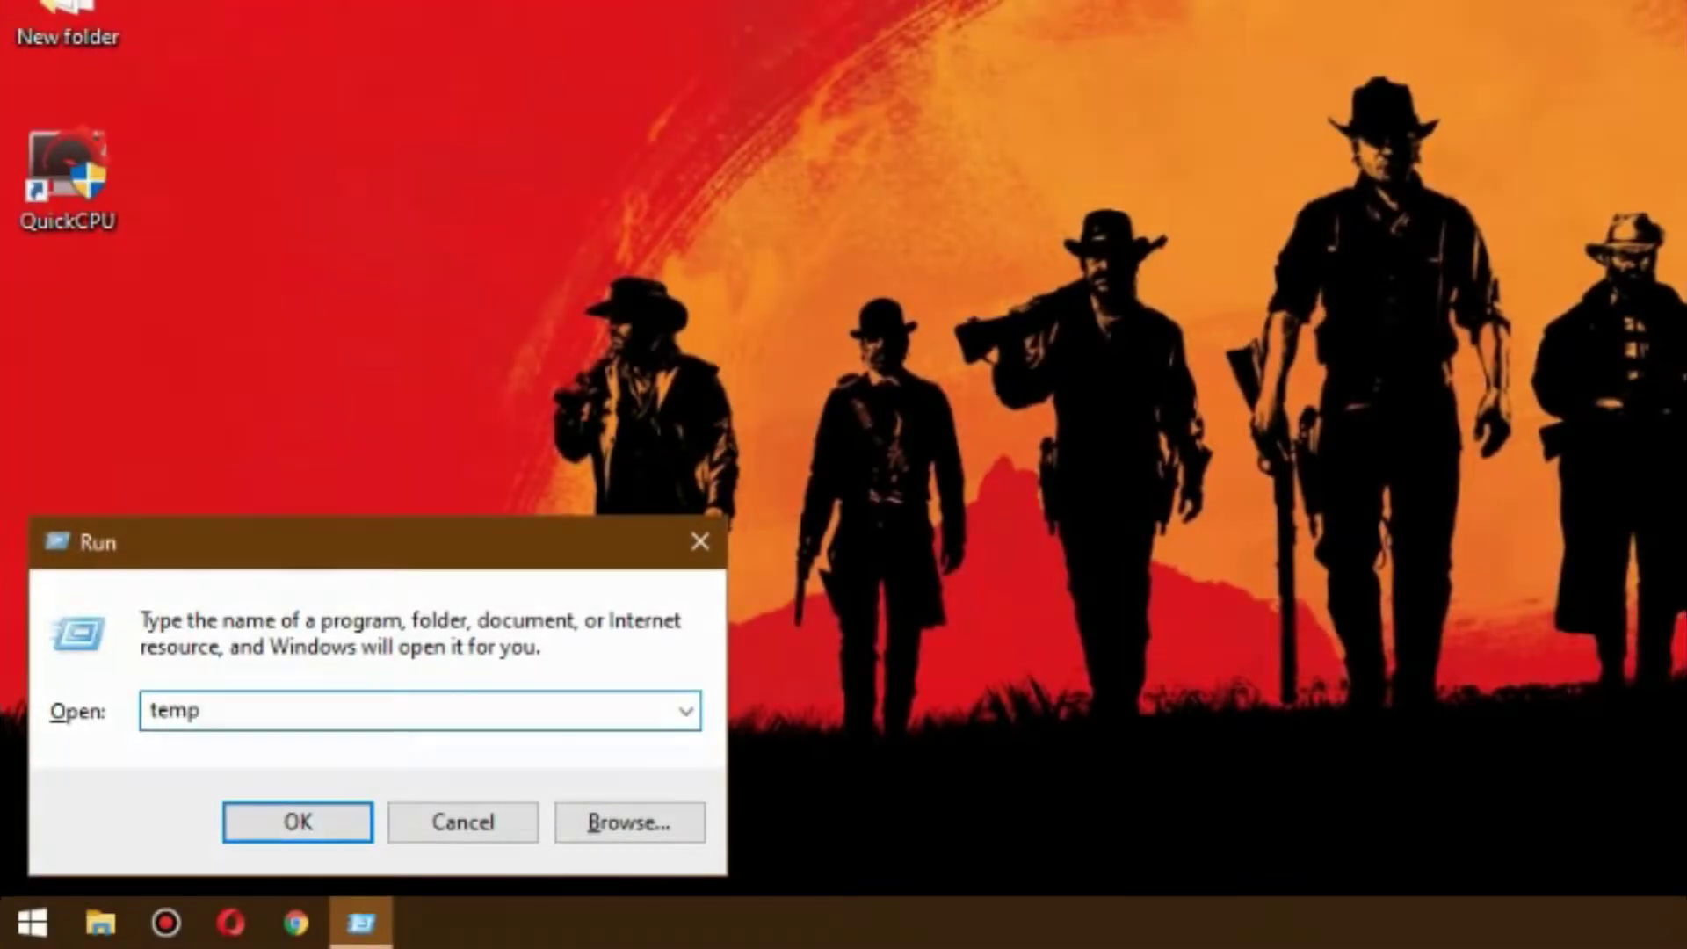
key("Return")
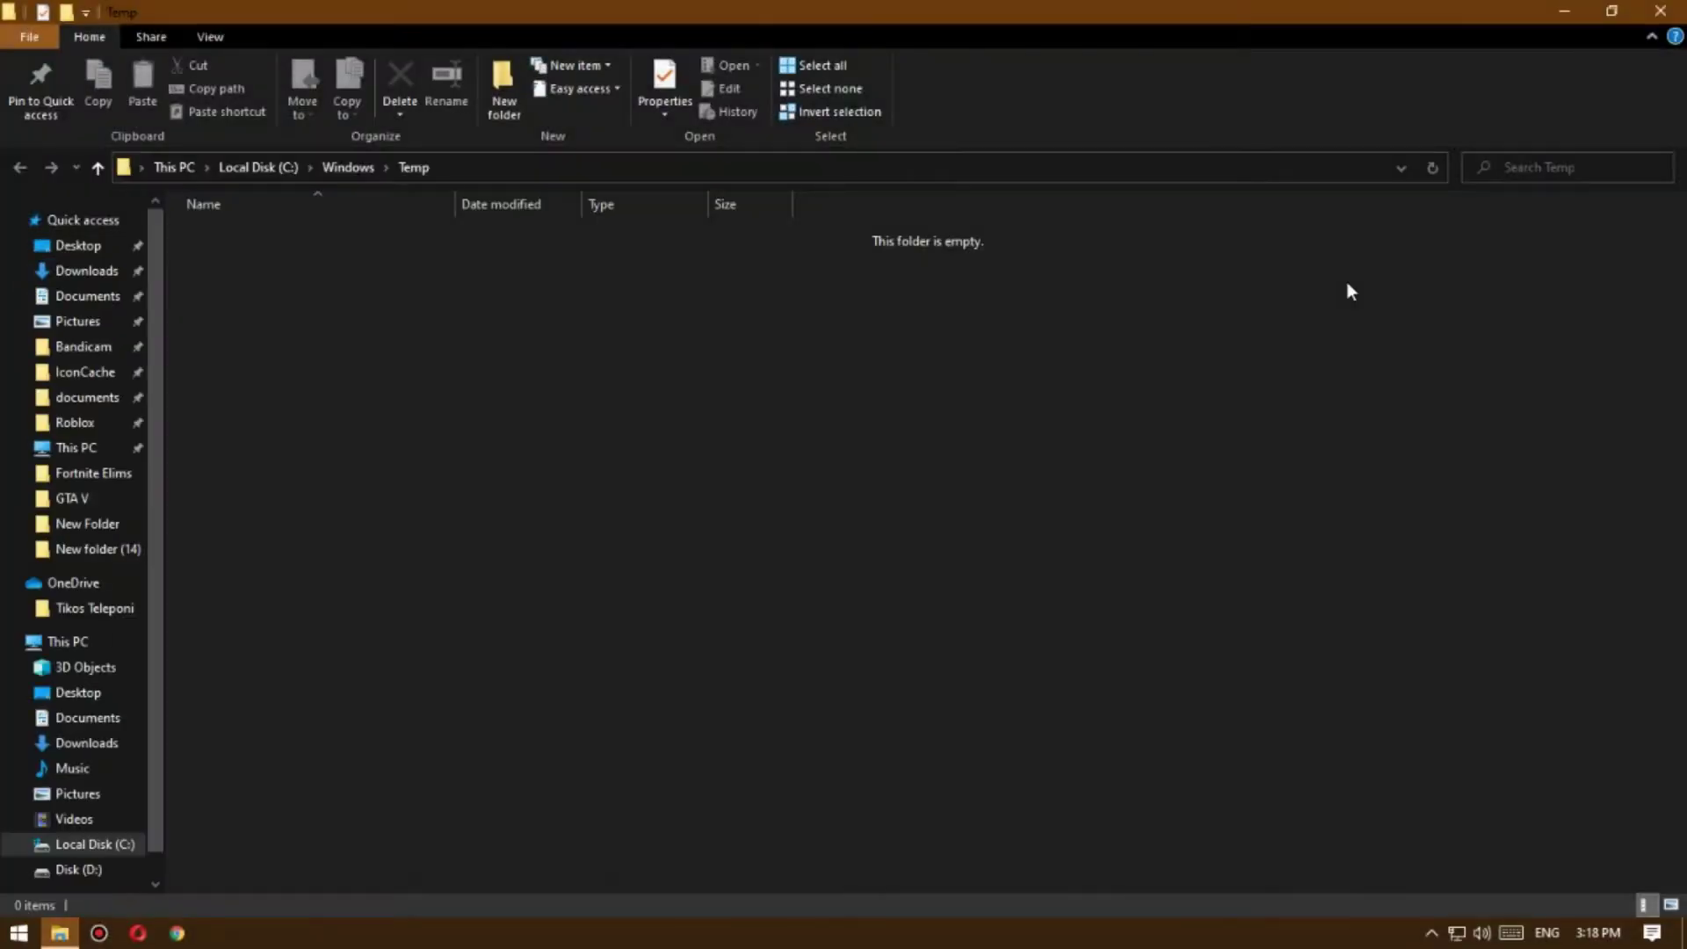
left_click_drag(369, 290, 222, 290)
left_click(1655, 10)
Step: Run prefetch to open the Windows Prefetch folder
key("super+r")
type("p")
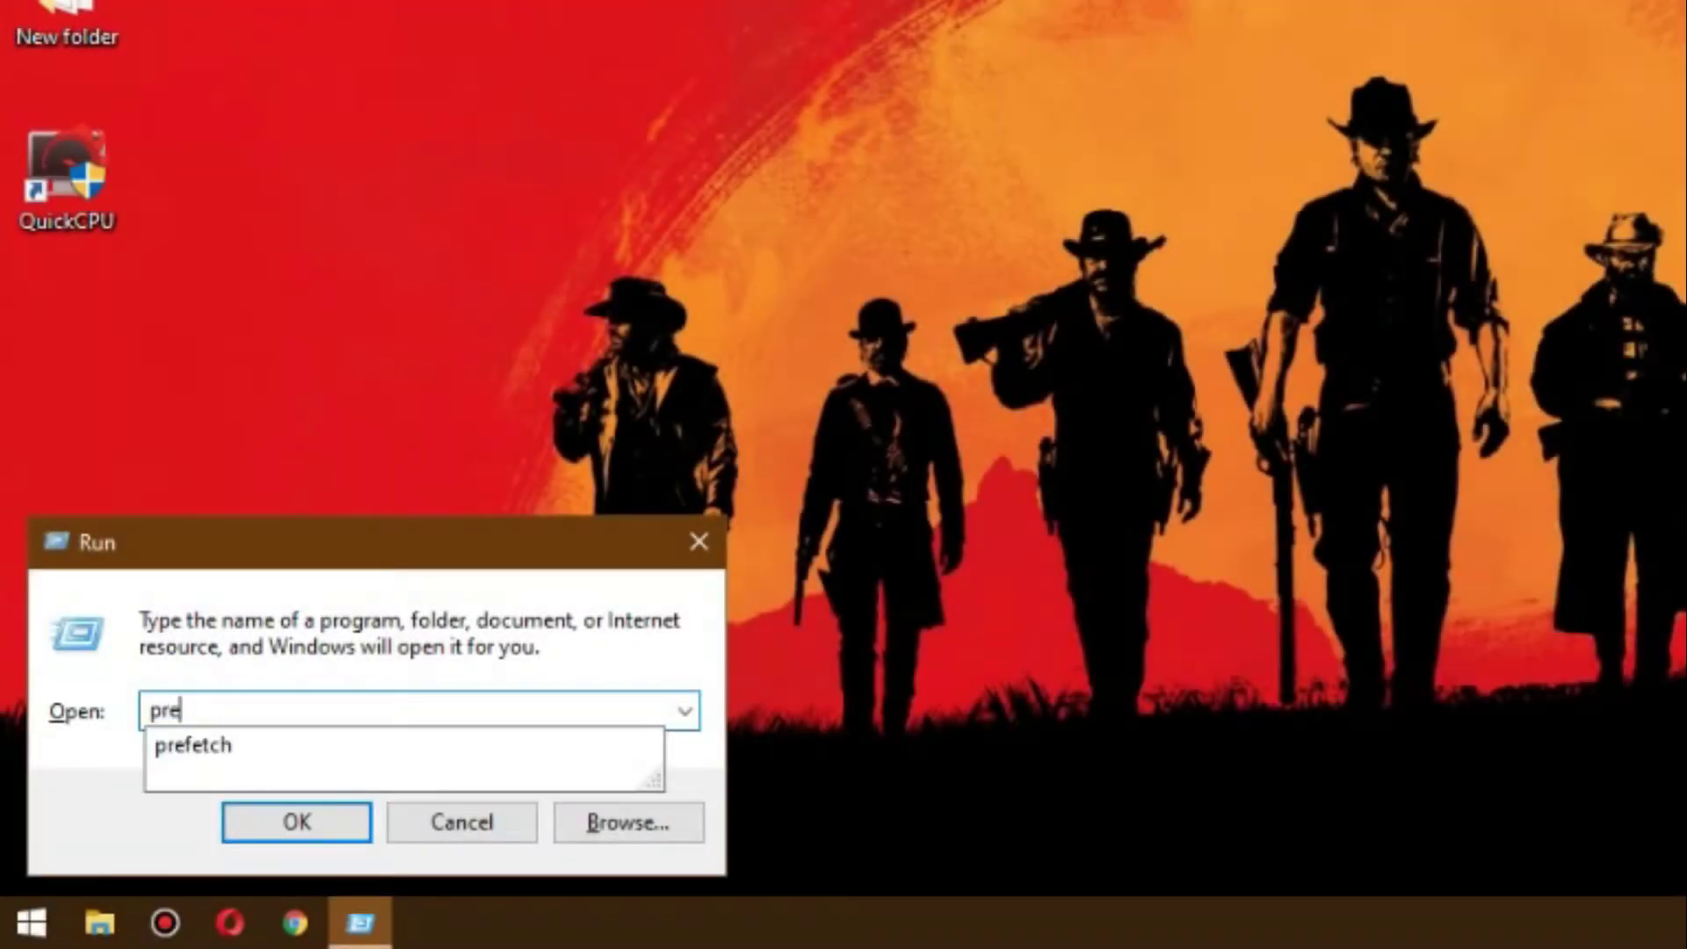
type("re")
key("Down")
left_click(245, 745)
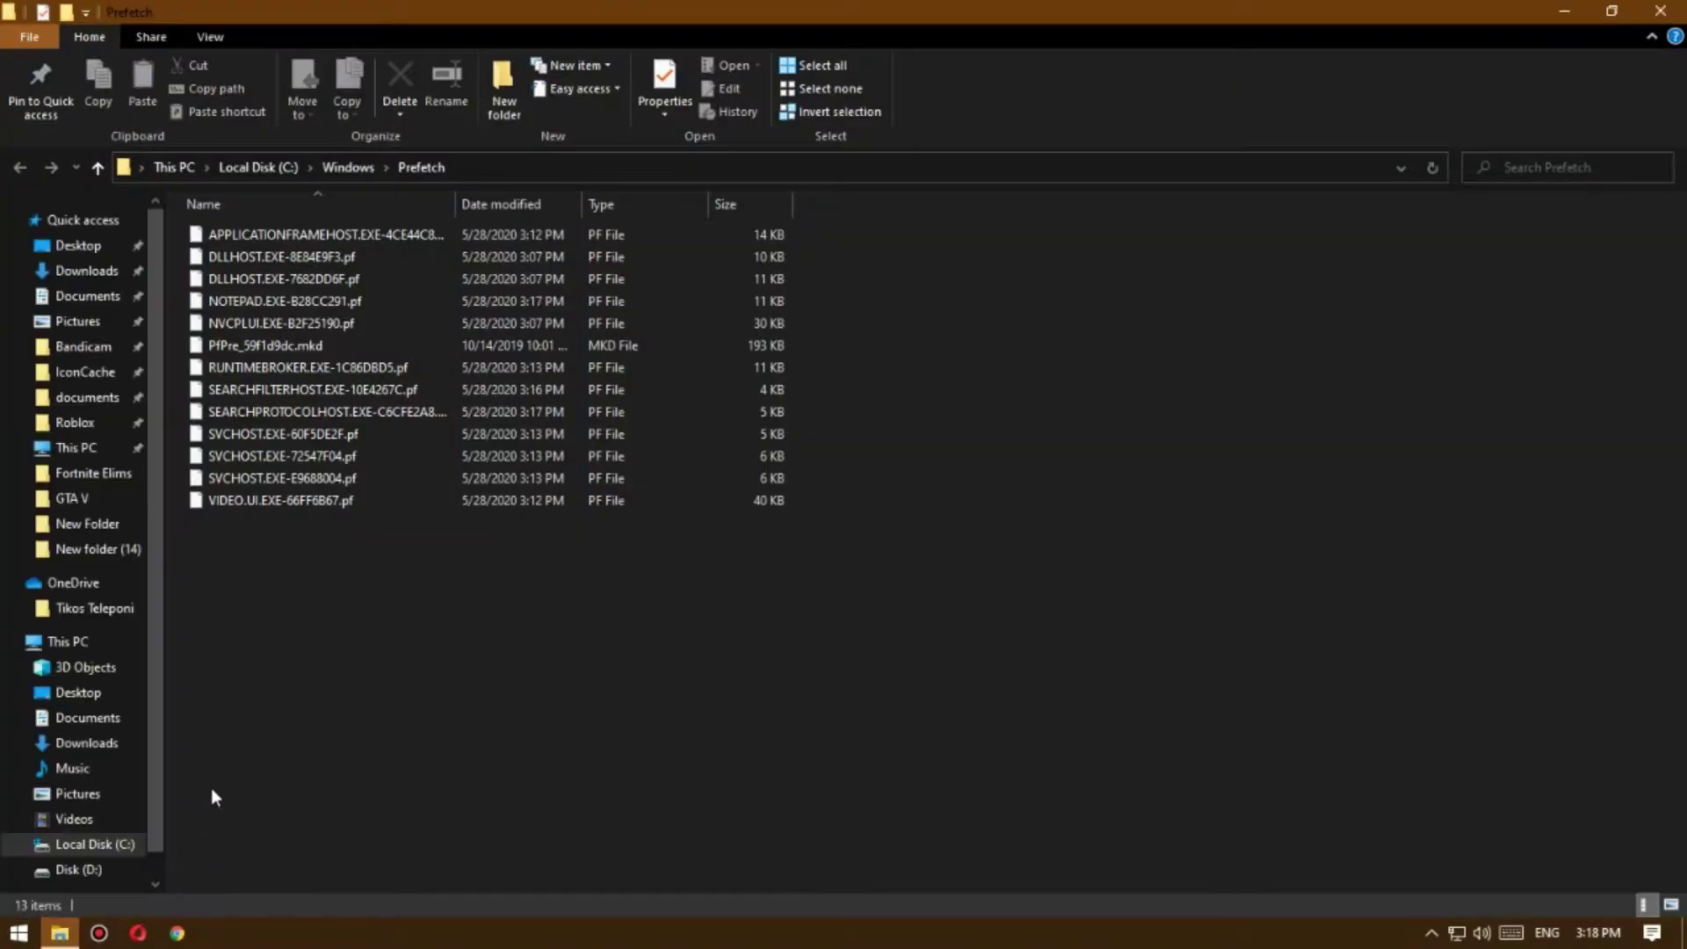
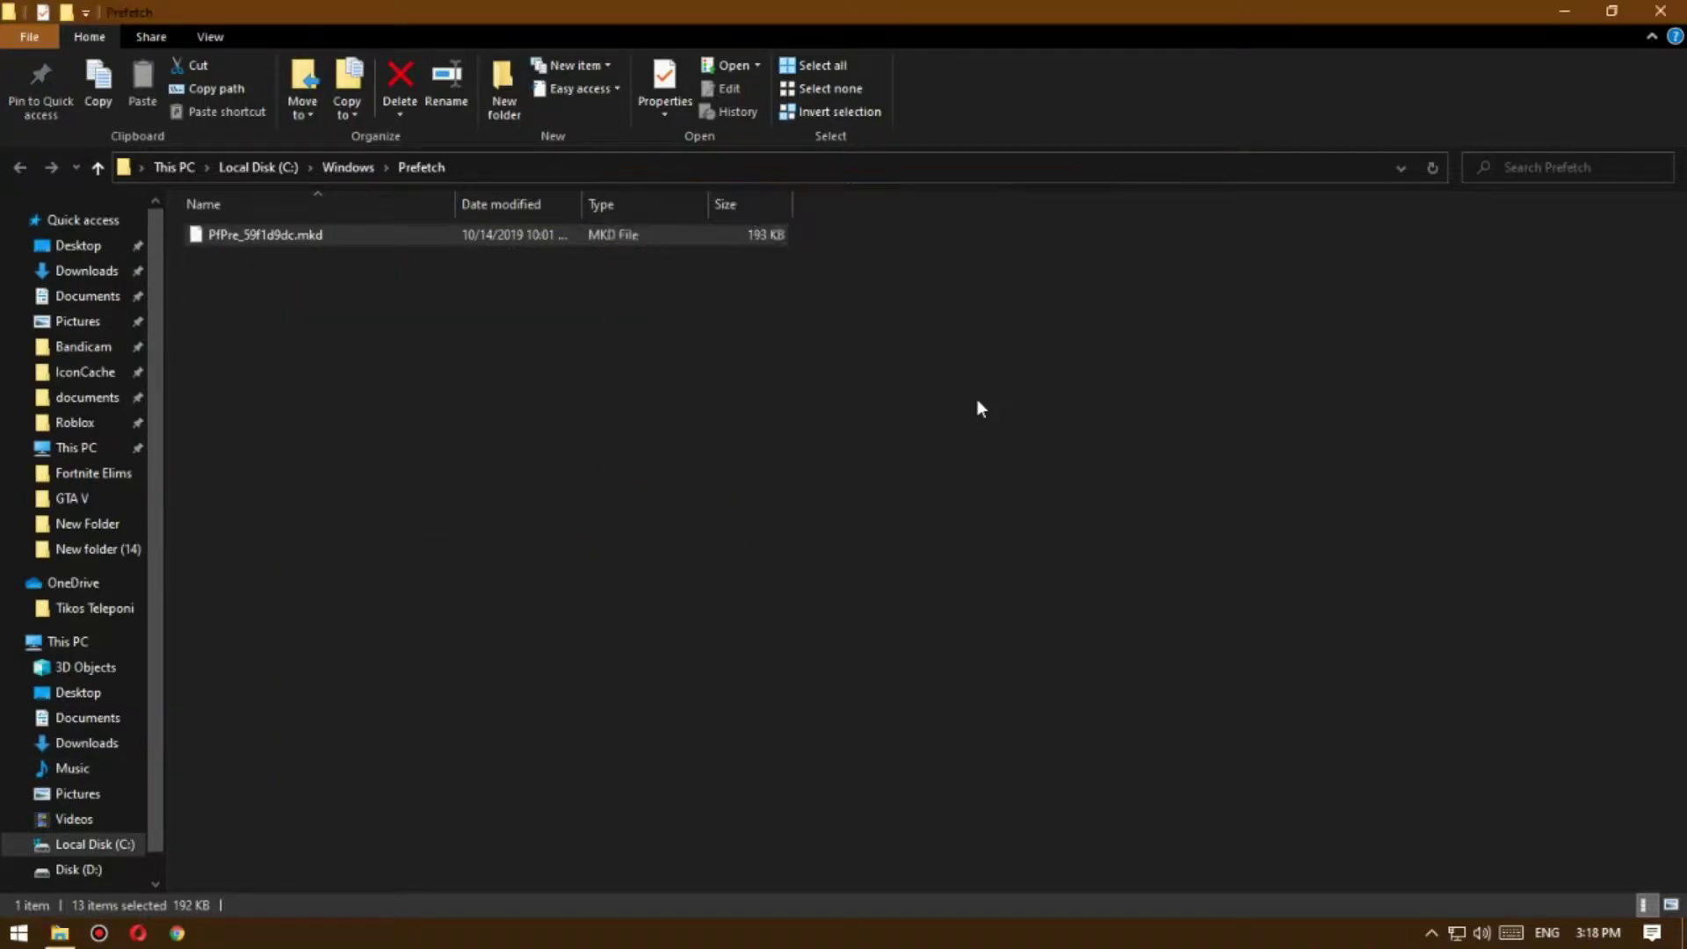
Step: Close the Prefetch folder and refresh the desktop
left_click(1656, 11)
right_click(672, 367)
left_click(742, 422)
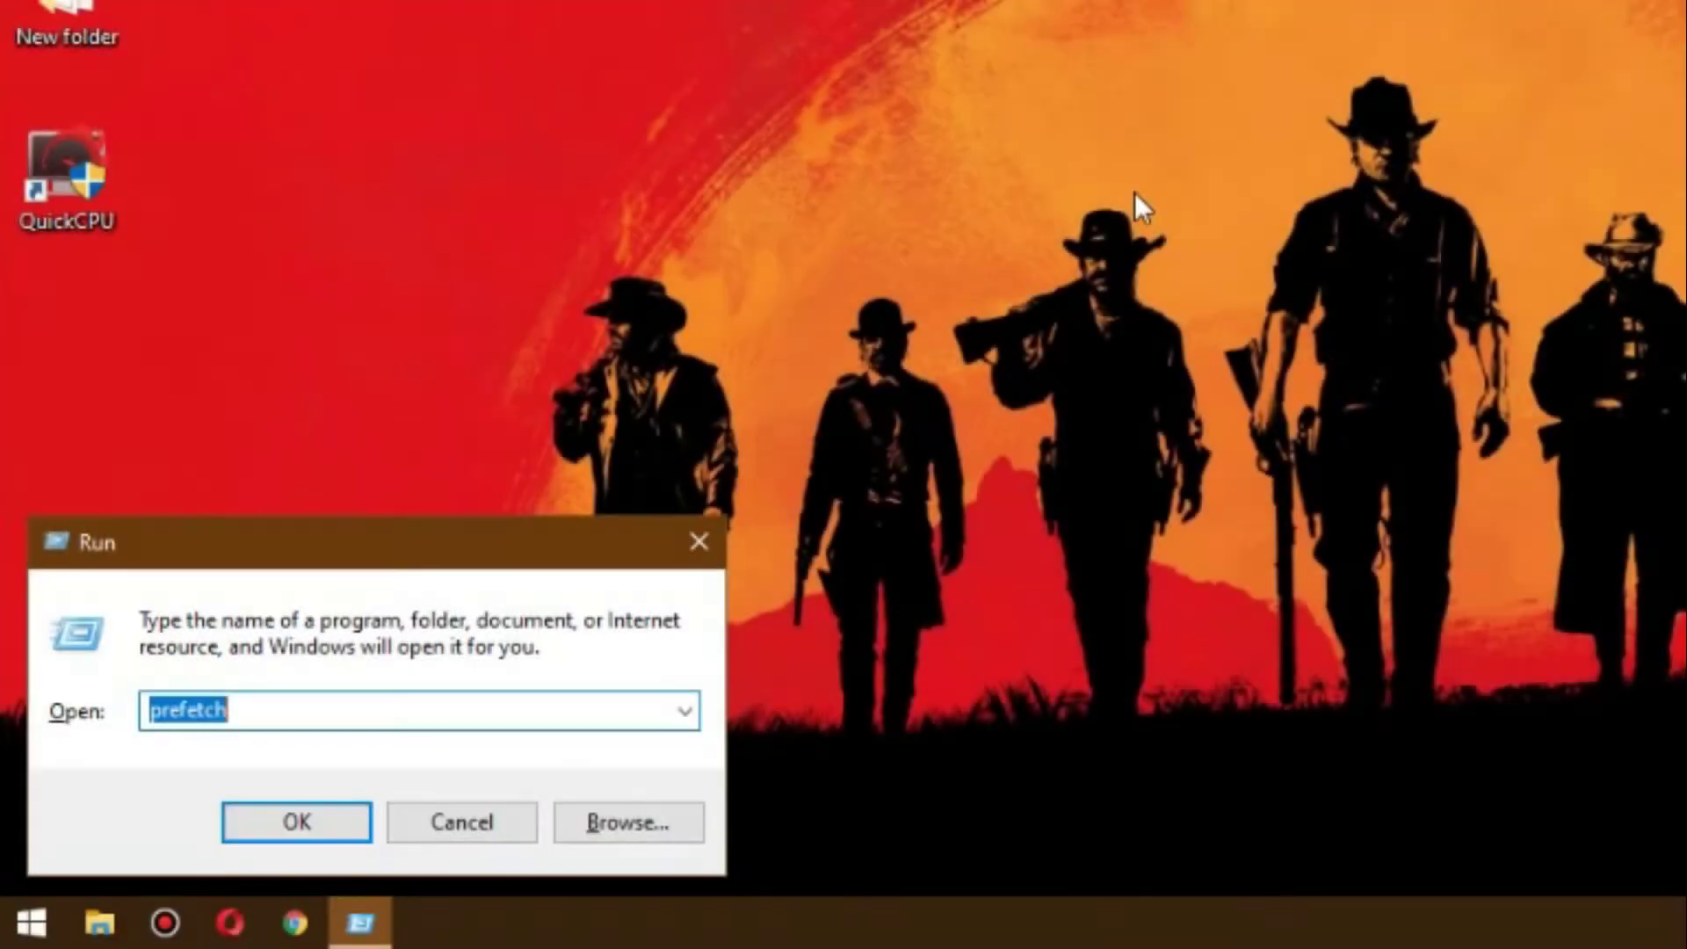
Step: Run recent to open the Recent folder, delete all of its items, and close the folder
type("recen")
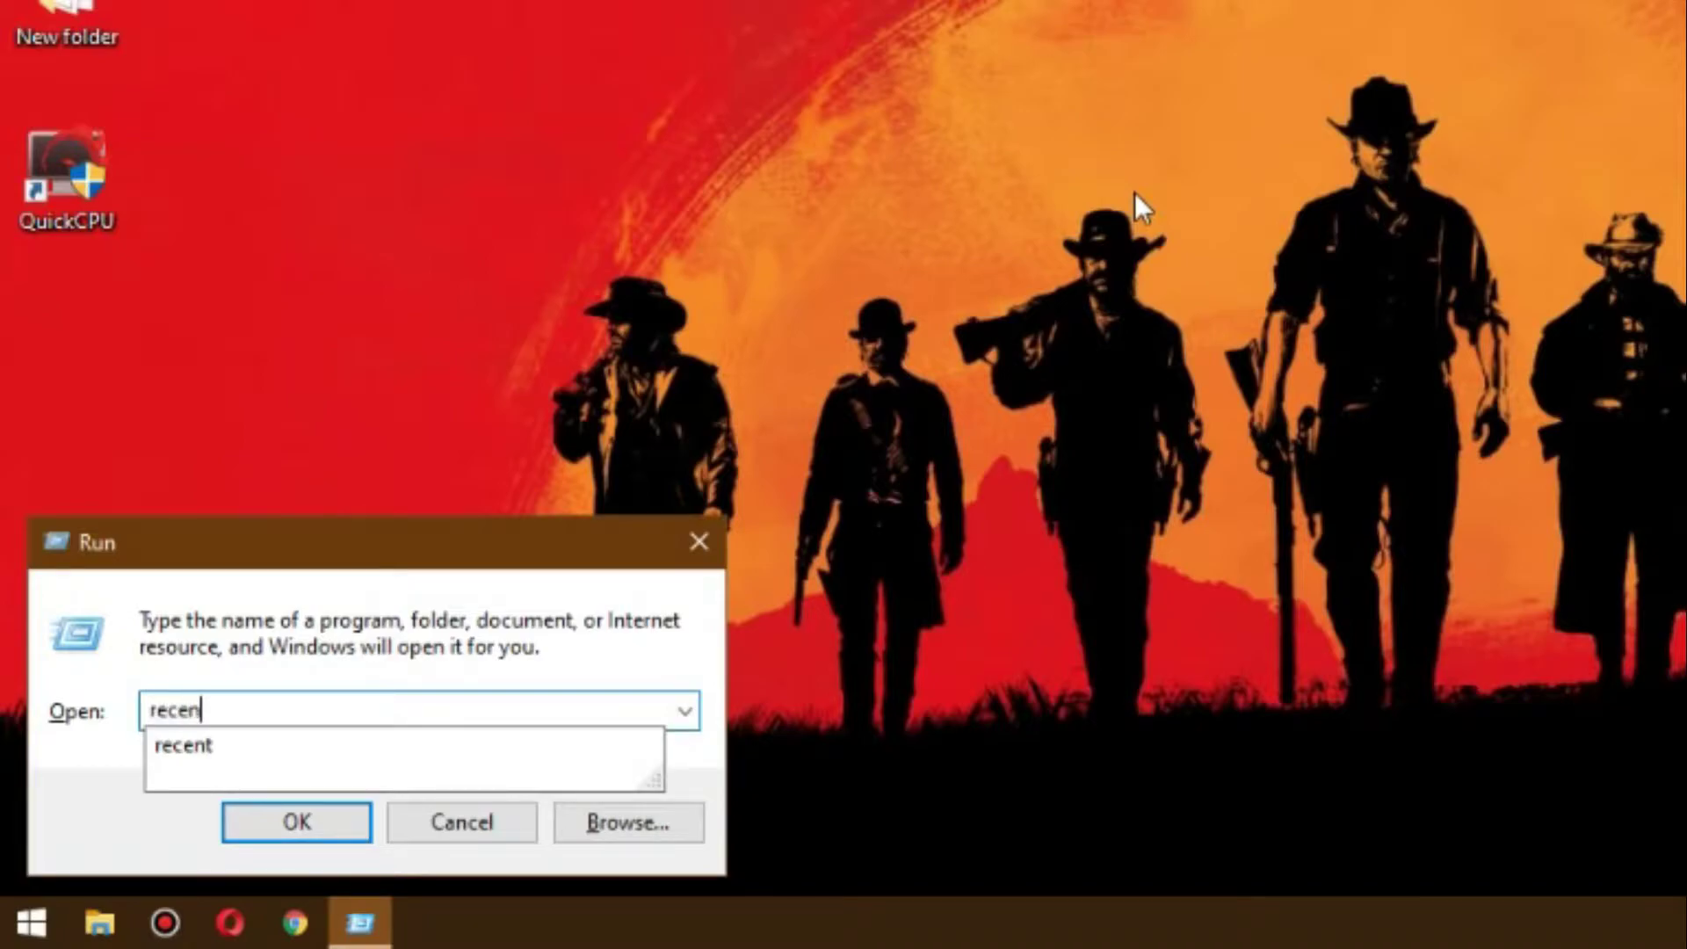
type("t")
key("Return")
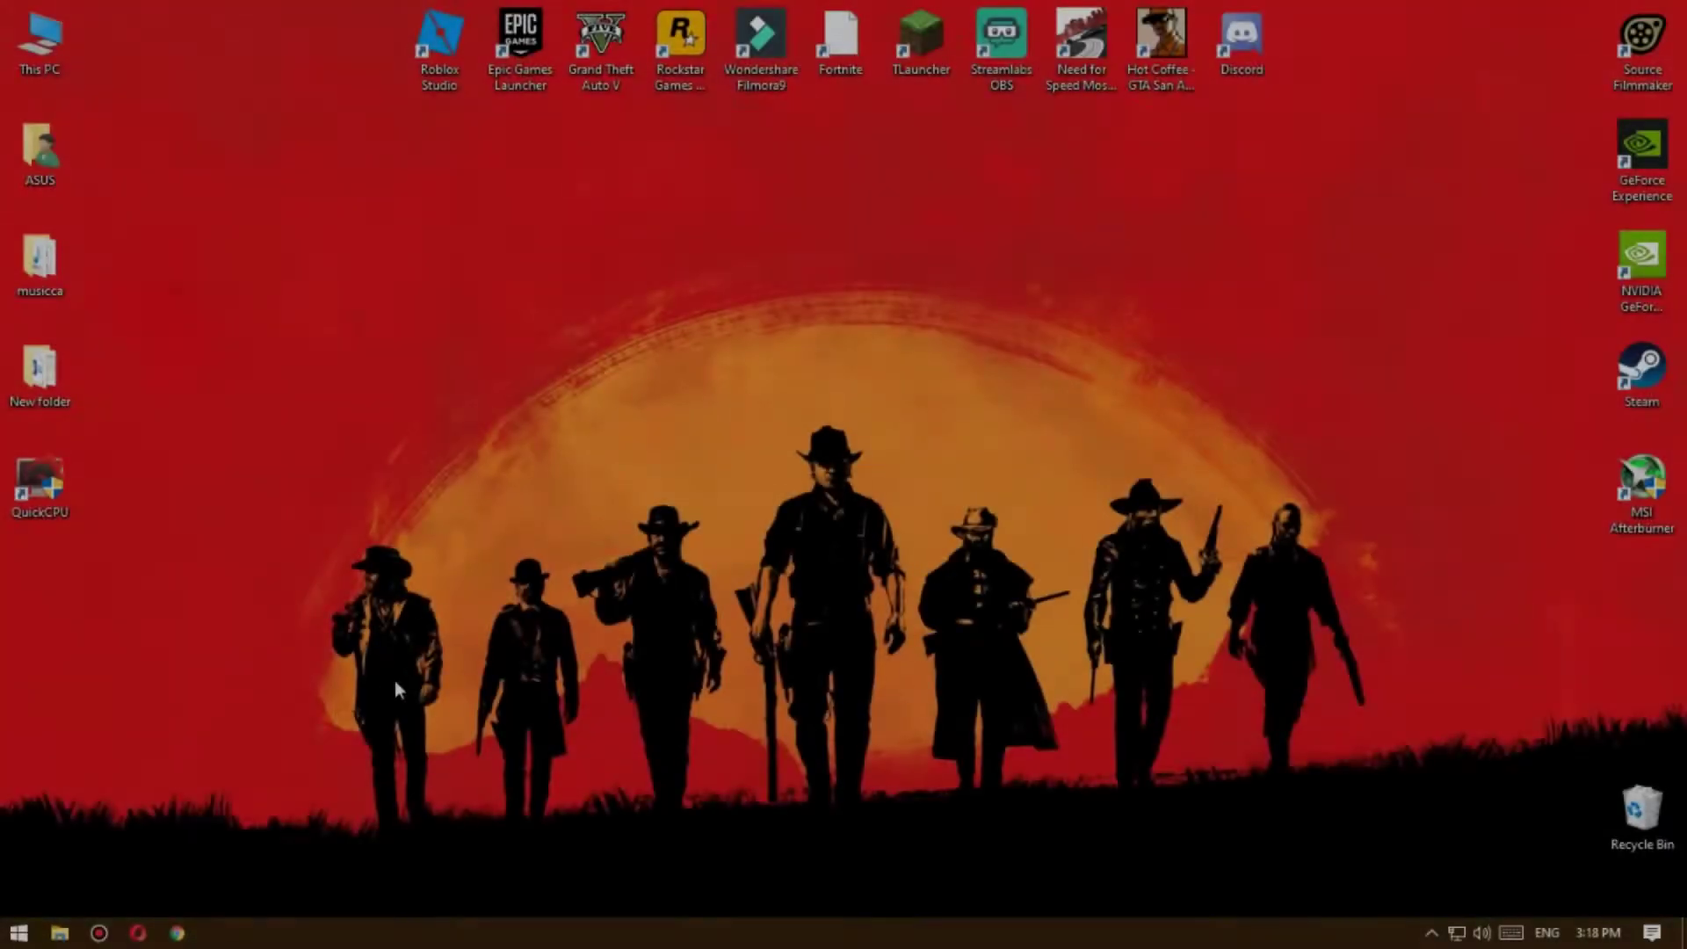
key("ctrl+a")
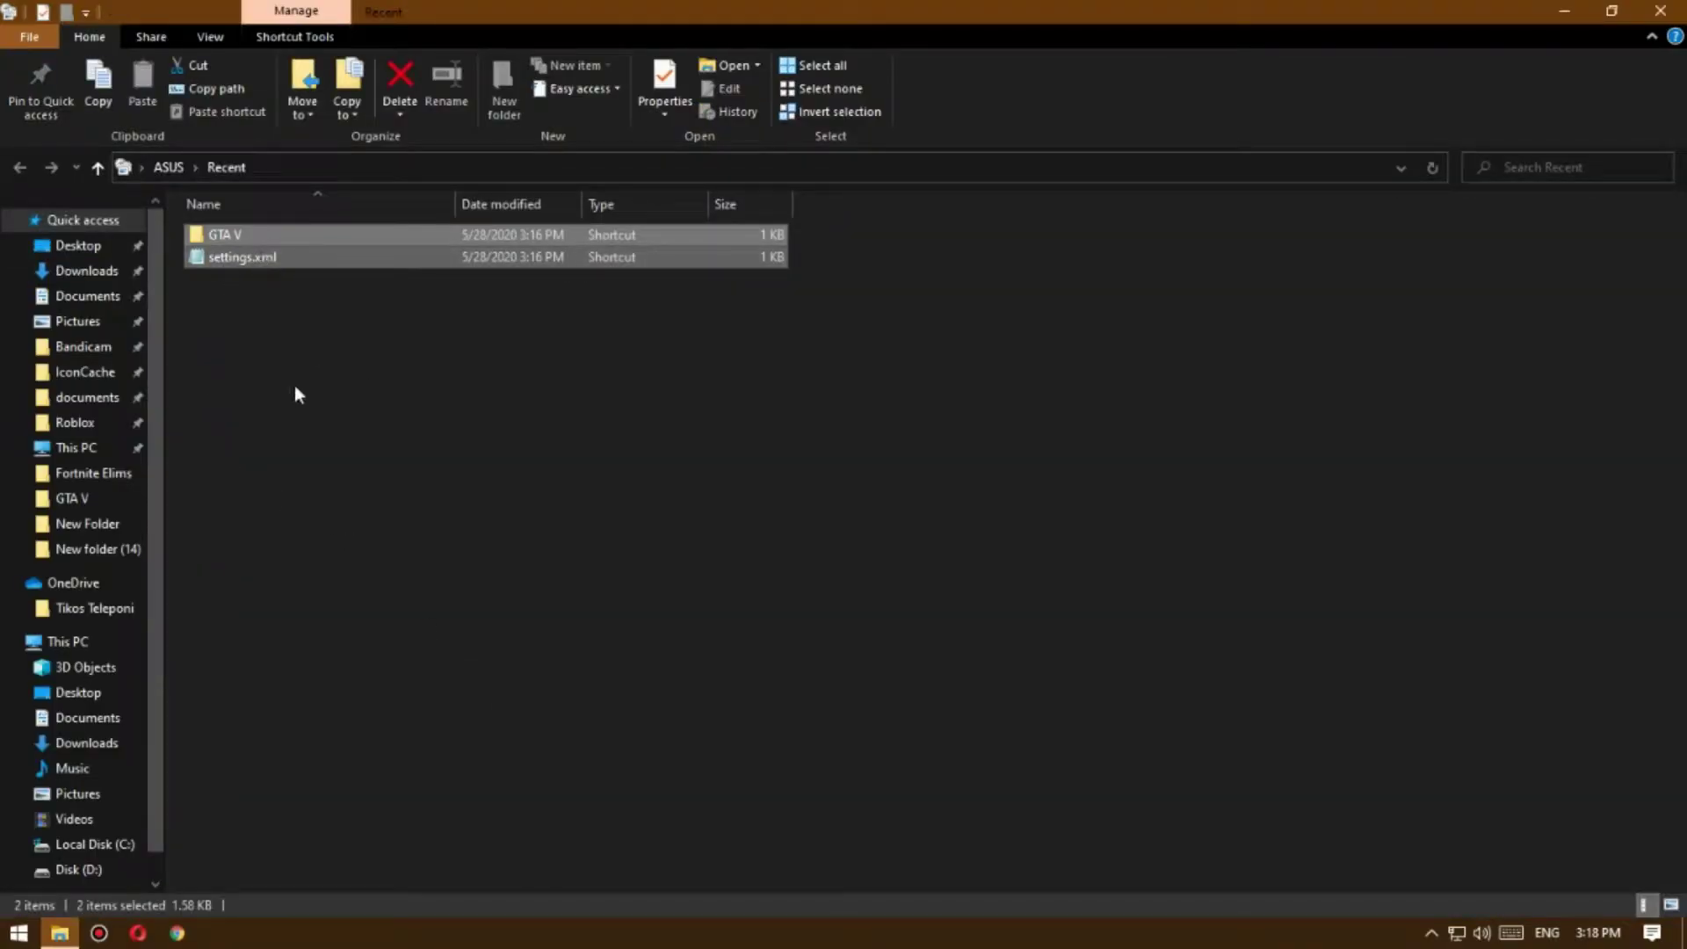
left_click_drag(426, 753, 191, 220)
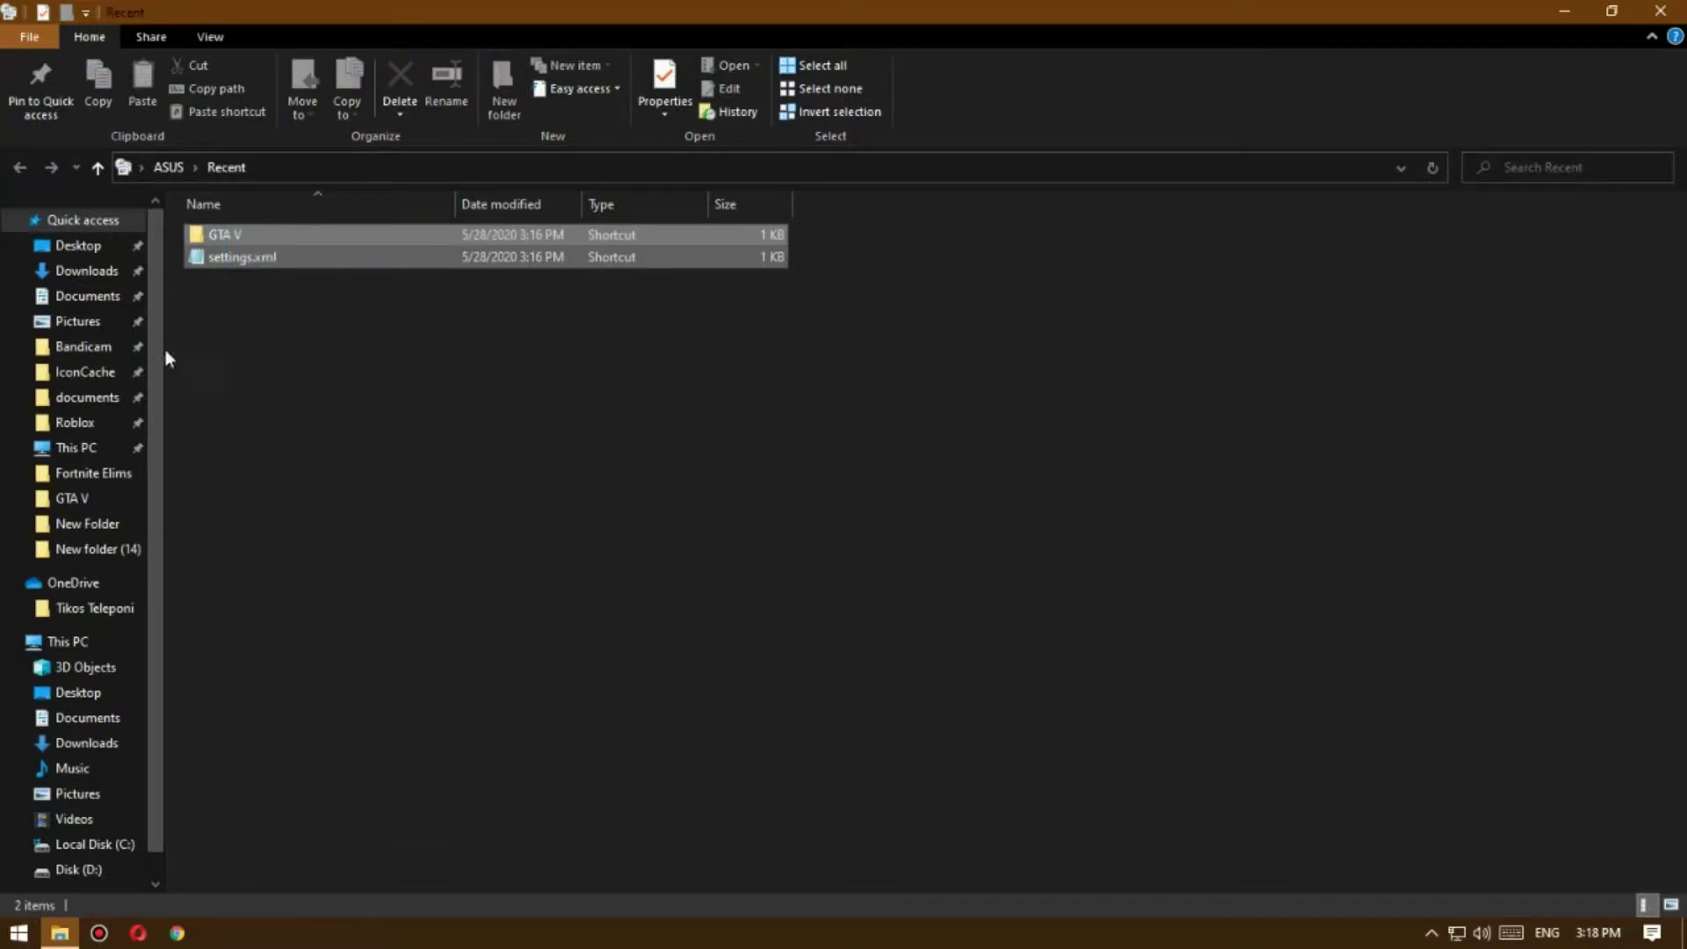
key("Delete")
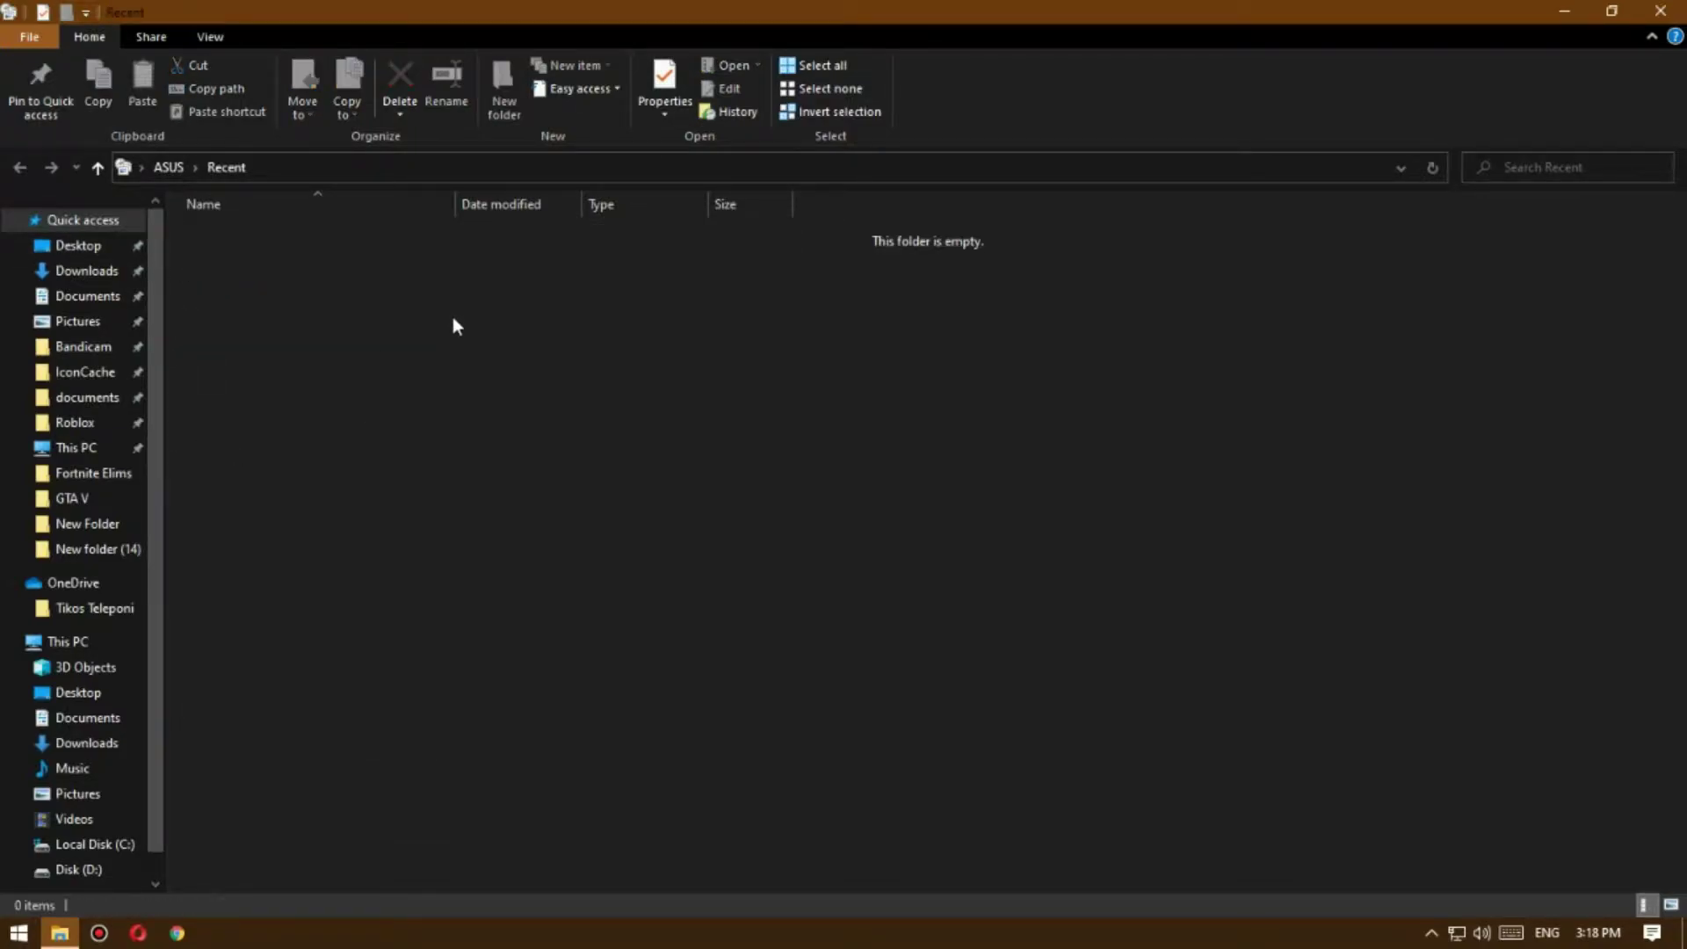
left_click(1661, 10)
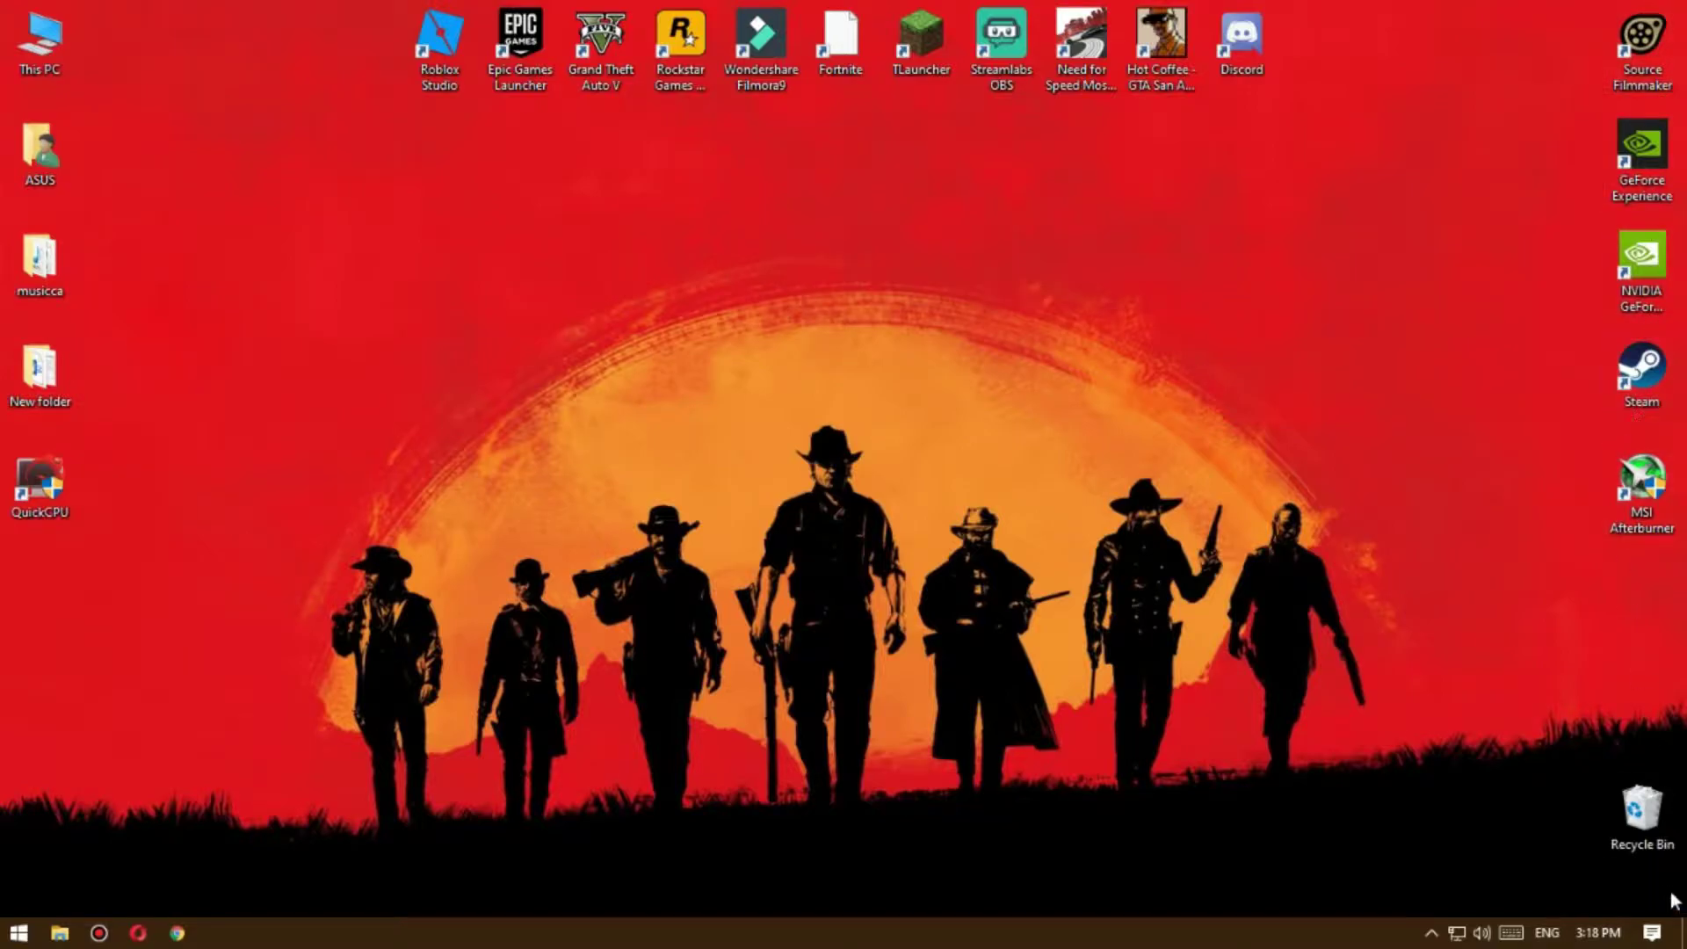
Step: Empty the Recycle Bin permanently and refresh the desktop
right_click(1637, 817)
left_click(1570, 683)
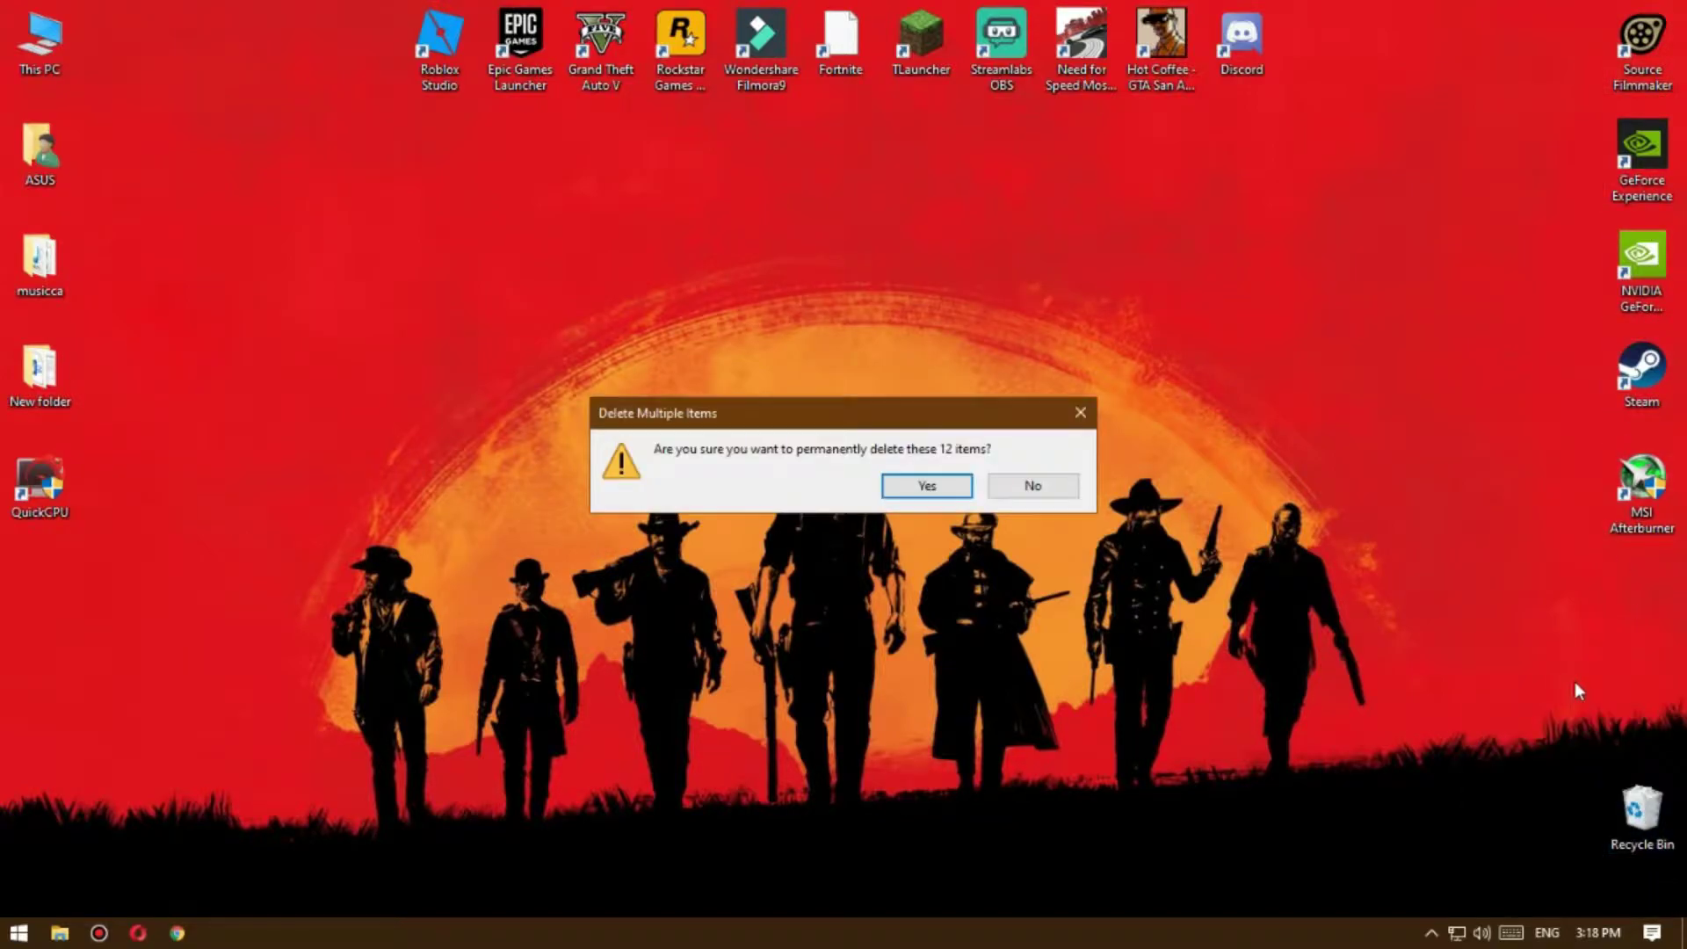
left_click(924, 489)
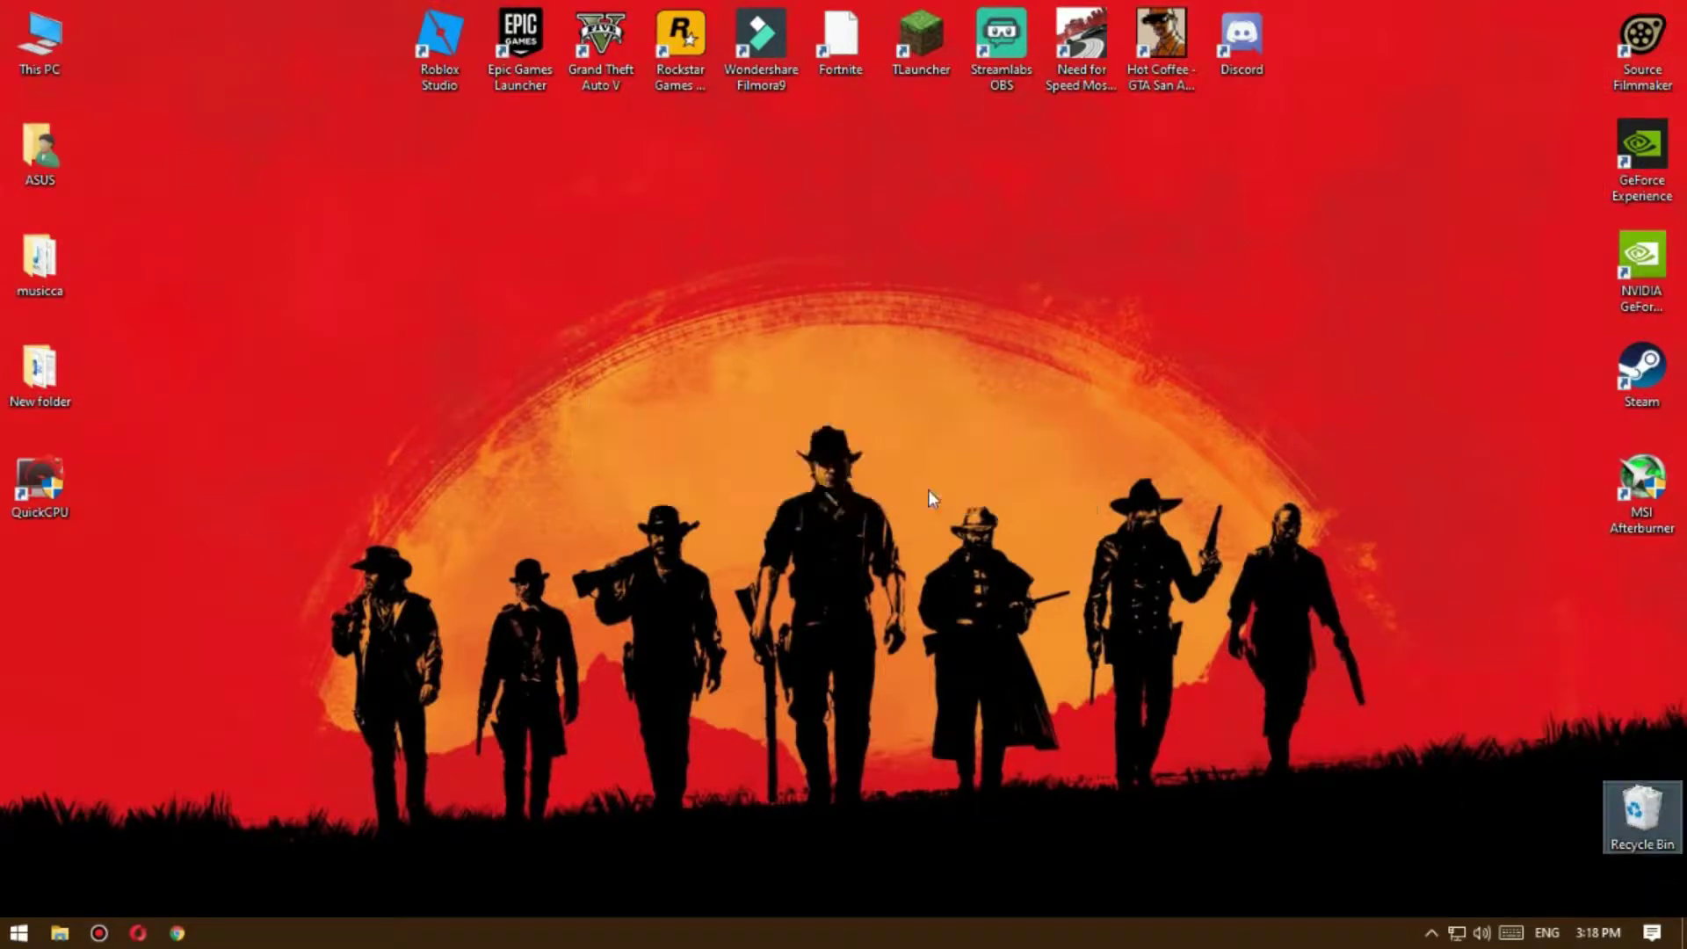
right_click(631, 349)
left_click(663, 410)
right_click(651, 336)
left_click(673, 401)
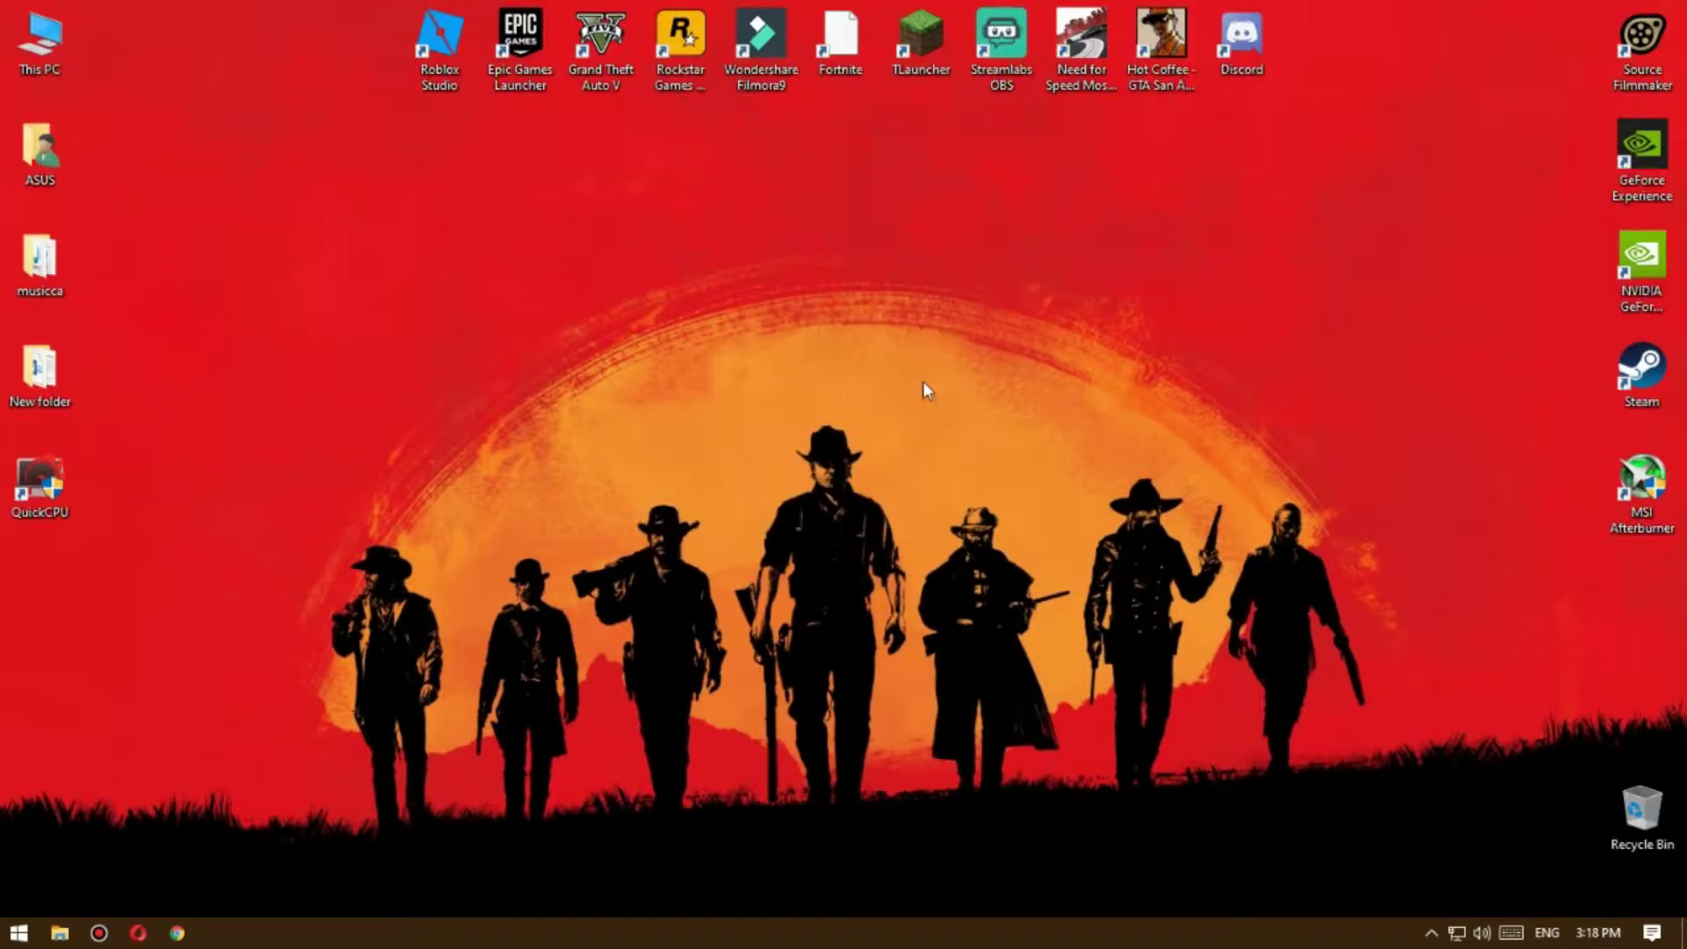
Step: Open the properties of Local Disk (C:) from This PC and start Disk Cleanup for the drive
double_click(35, 53)
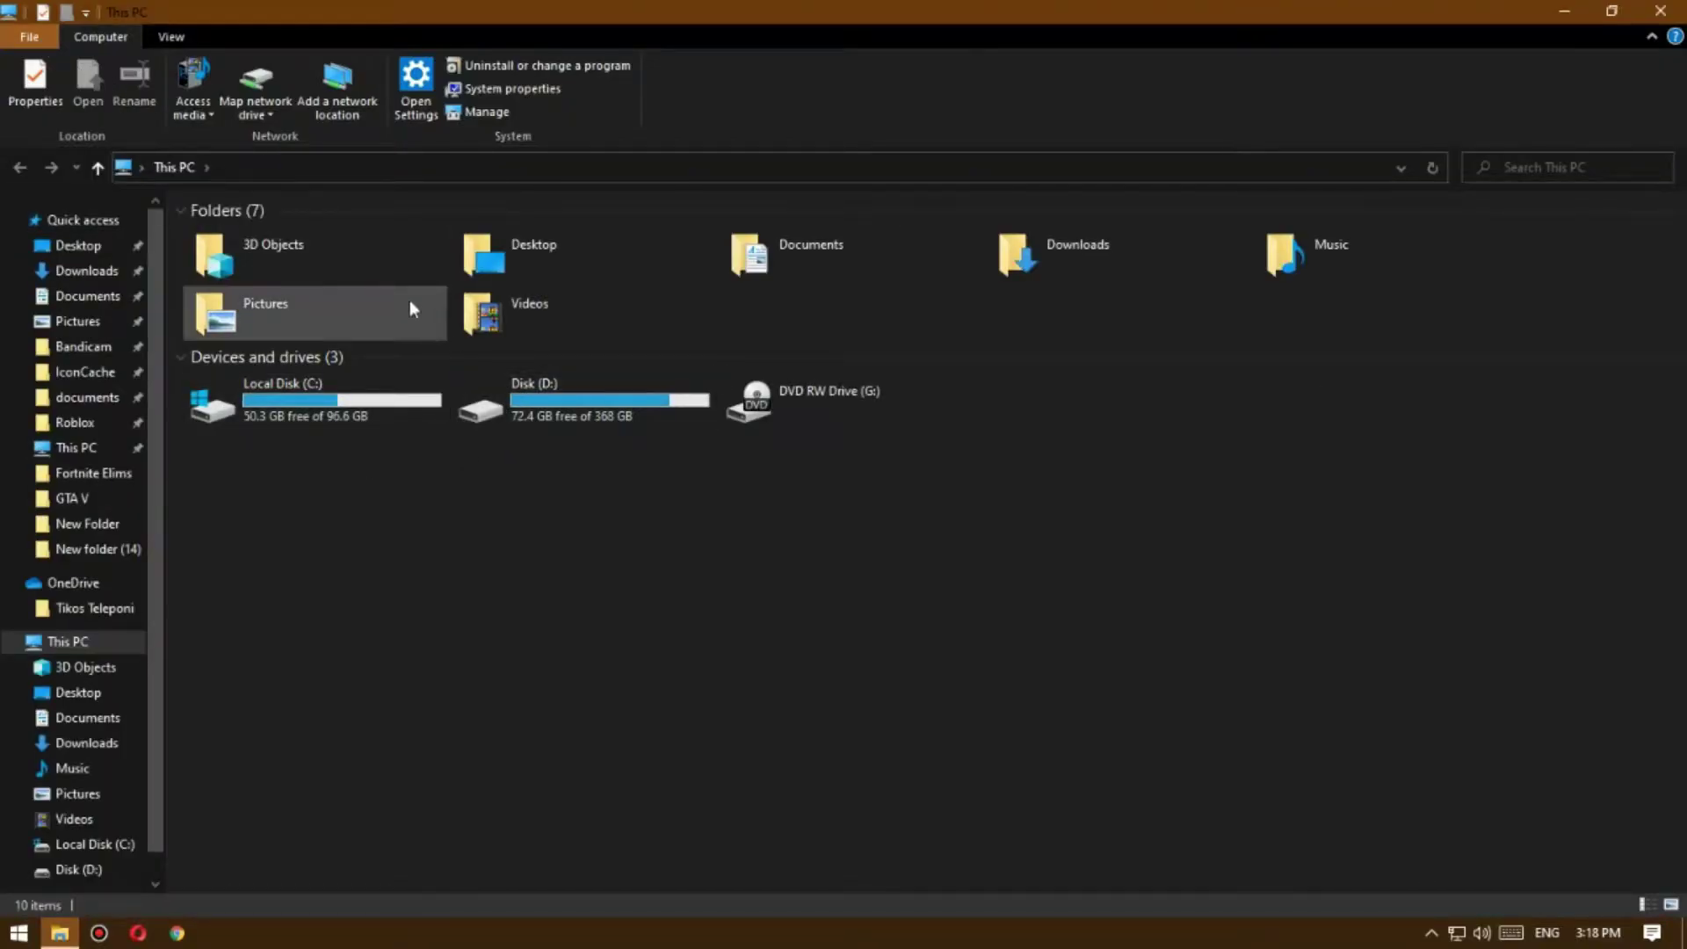
left_click(353, 401)
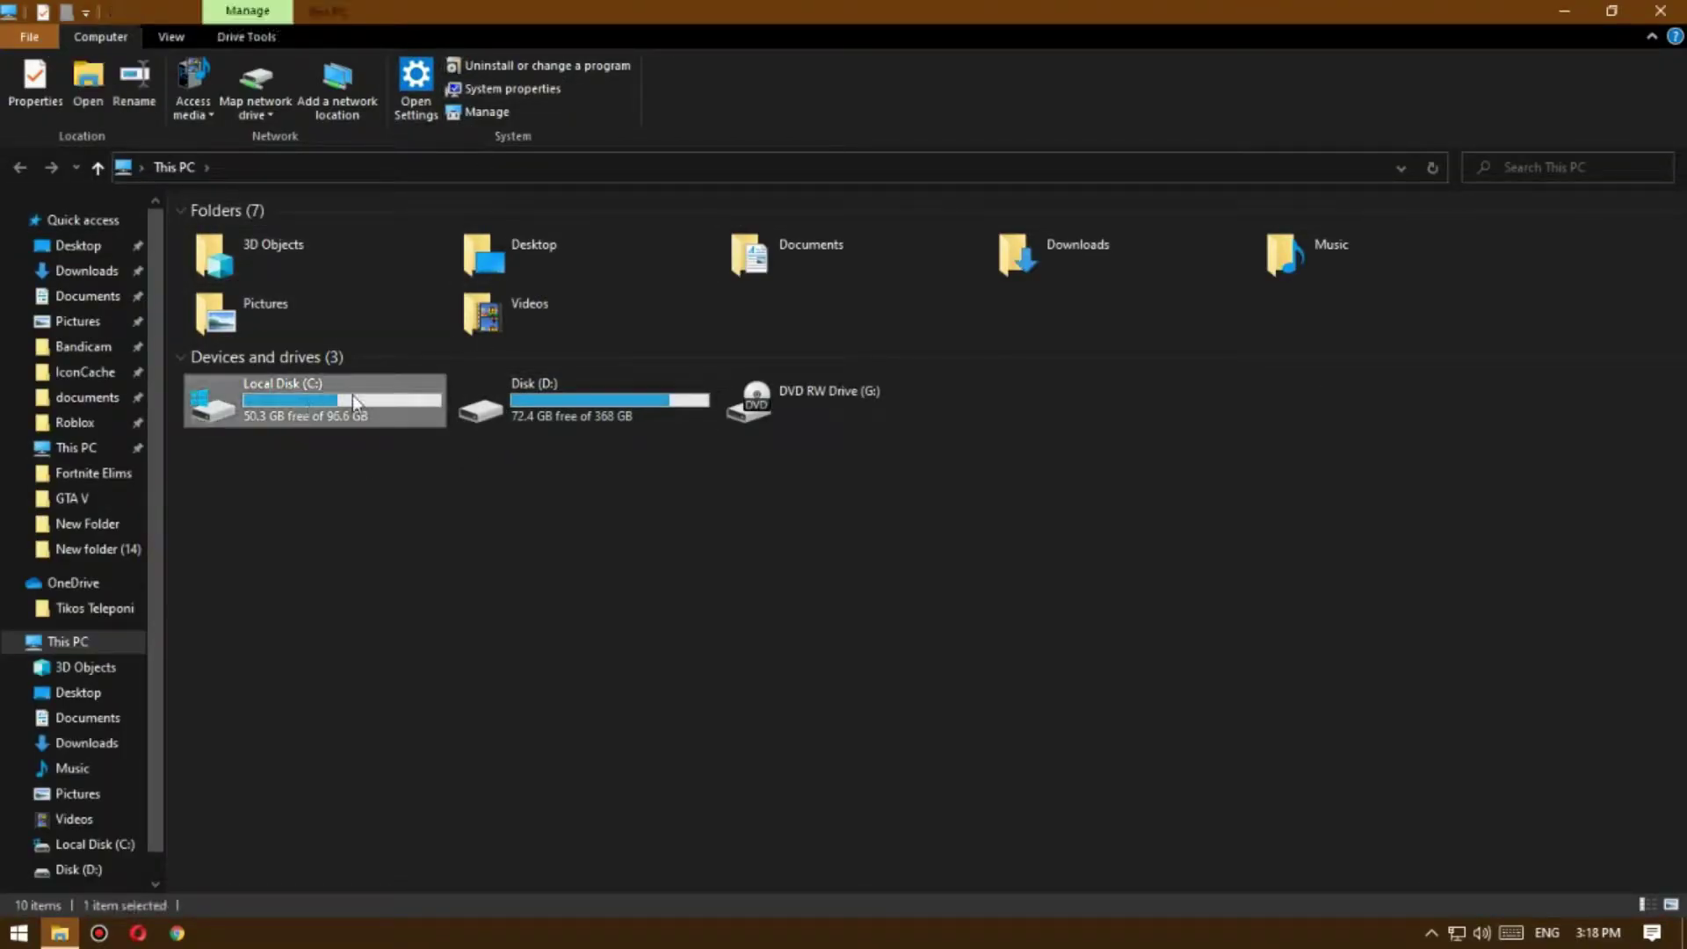
right_click(282, 406)
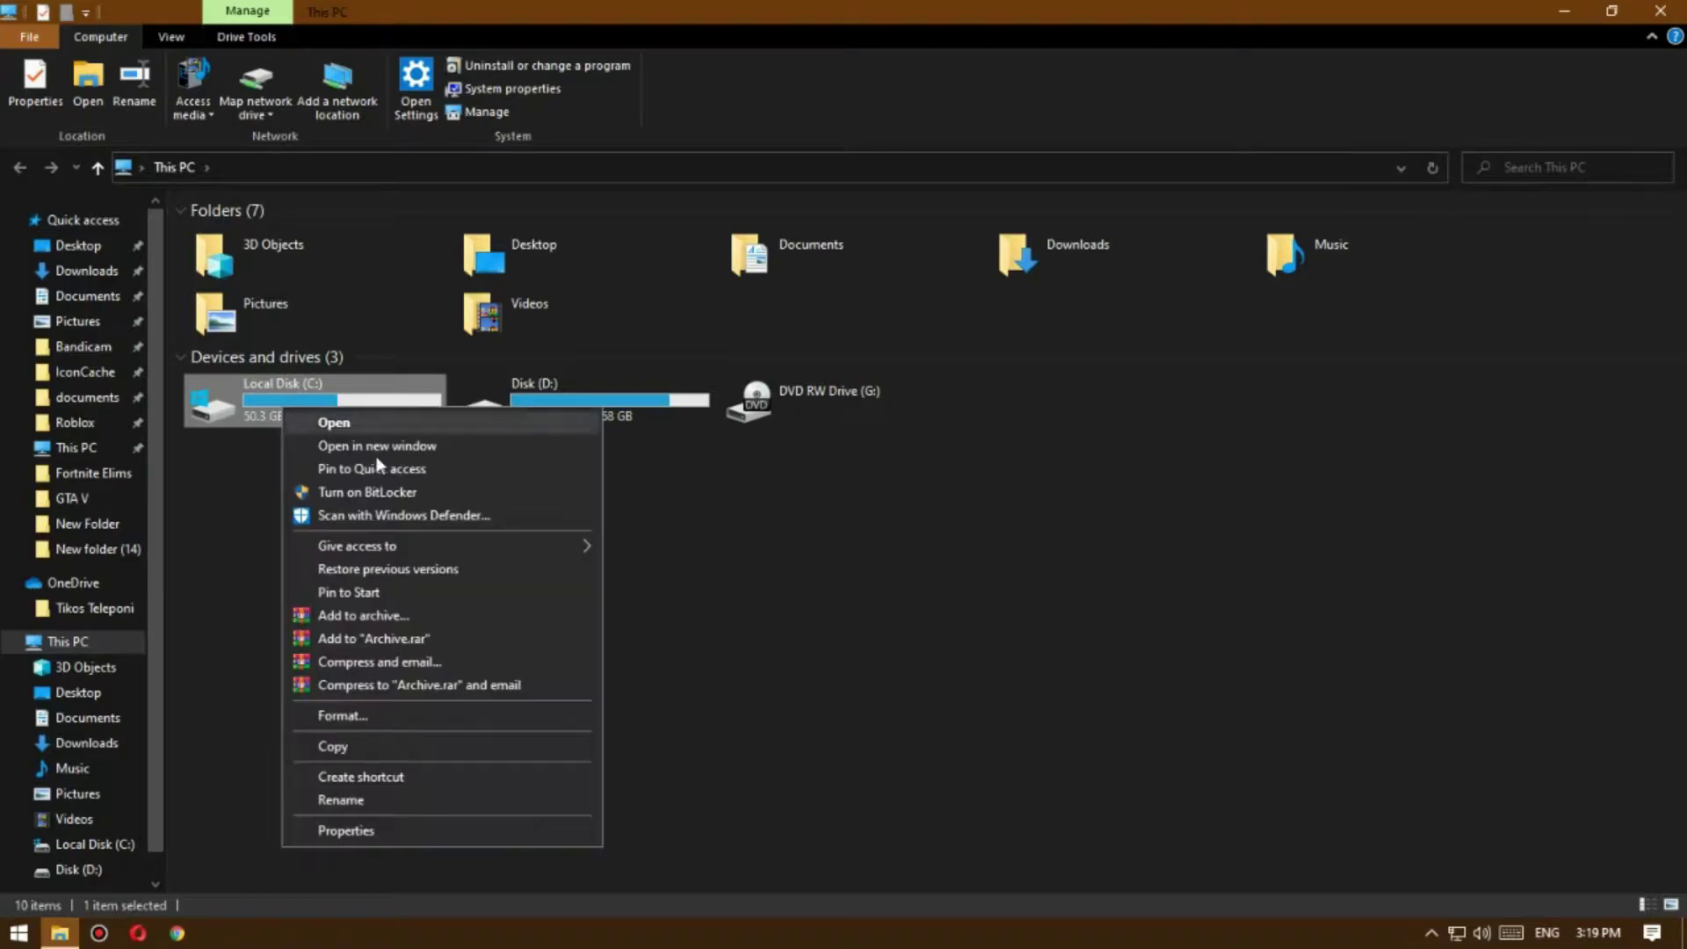
left_click(369, 830)
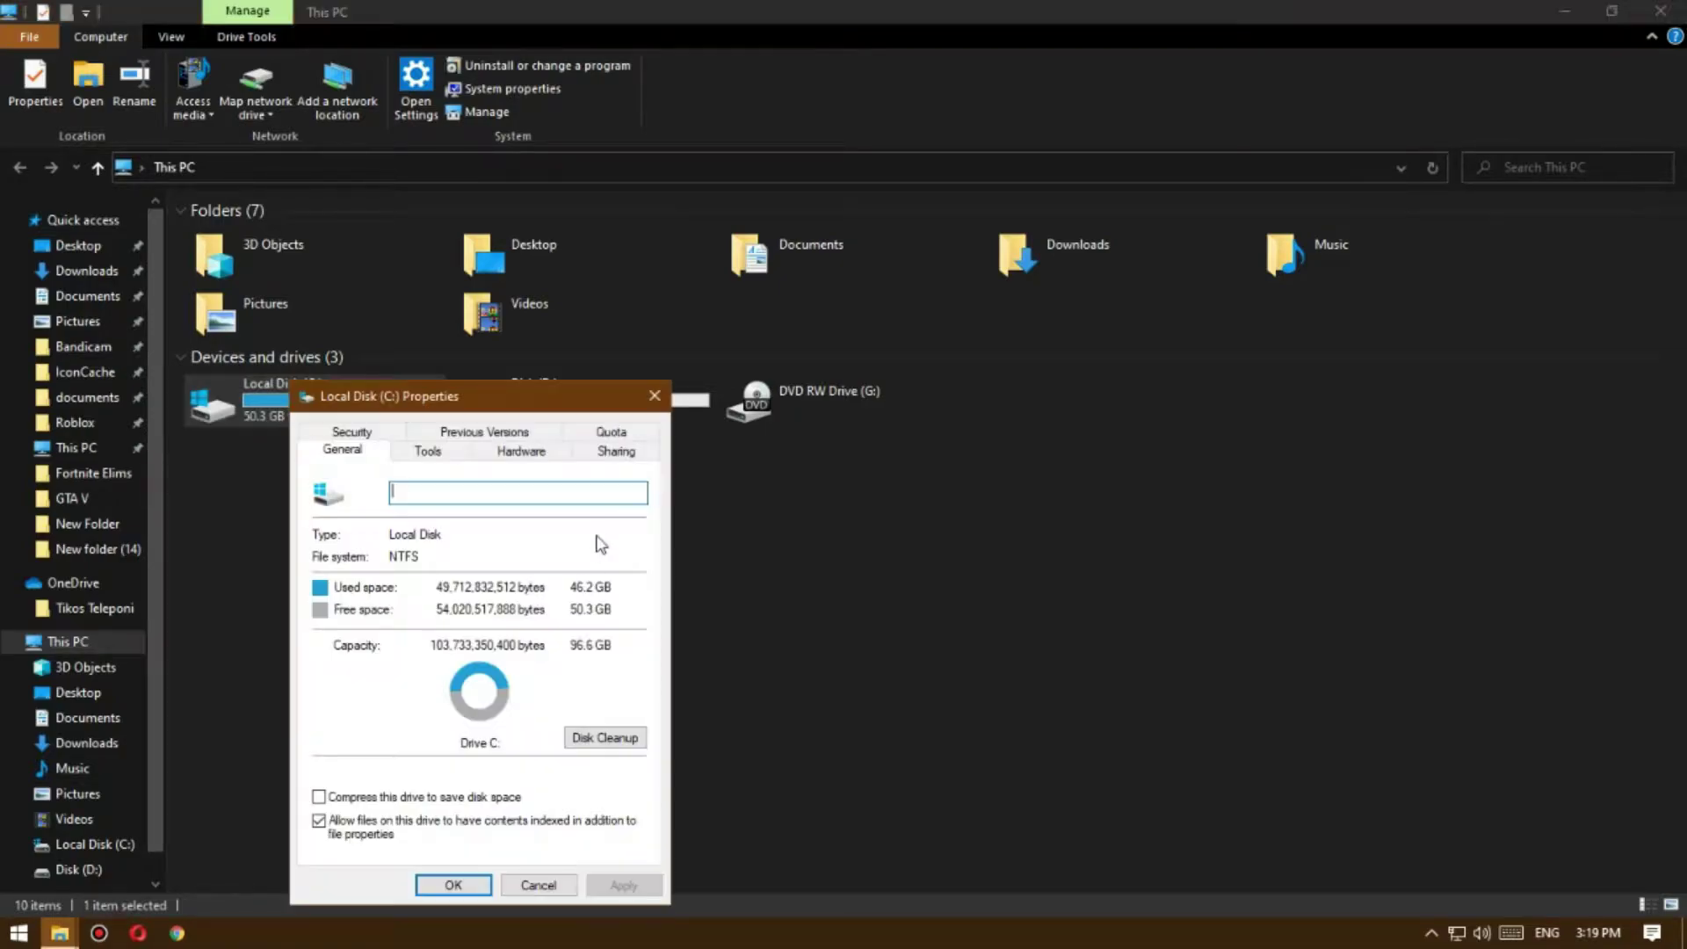
left_click(605, 740)
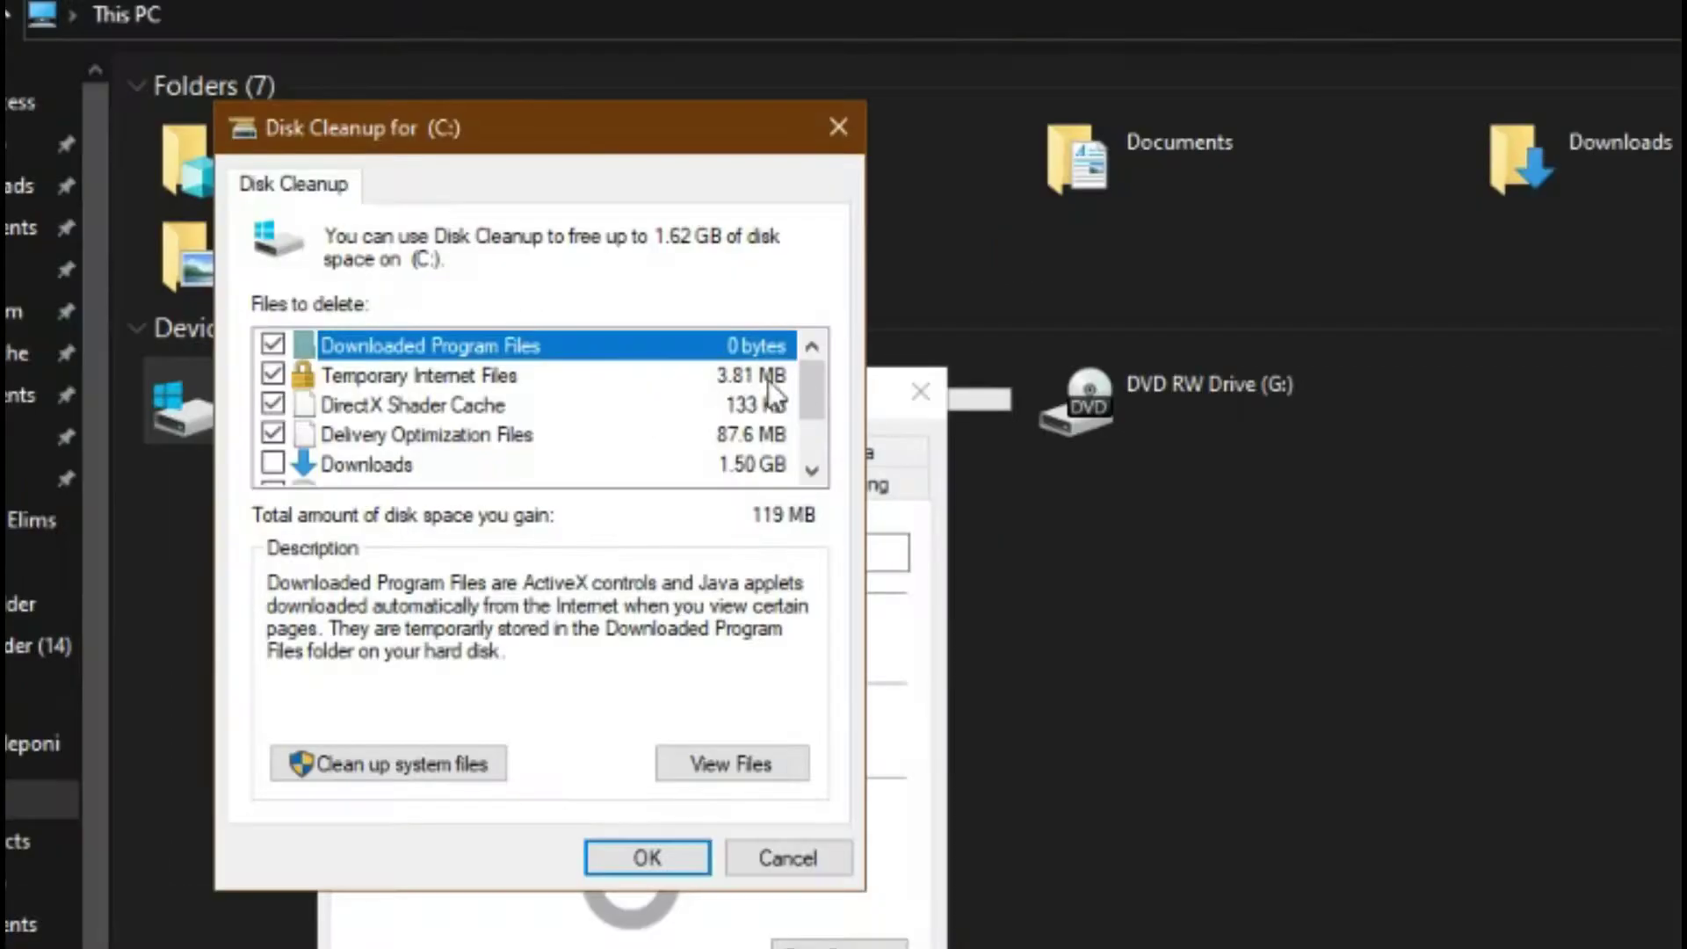
Step: Review the Disk Cleanup file categories for C:, leave Downloads unchecked, and extend the cleanup to system files
scroll(264, 411, "down", 1)
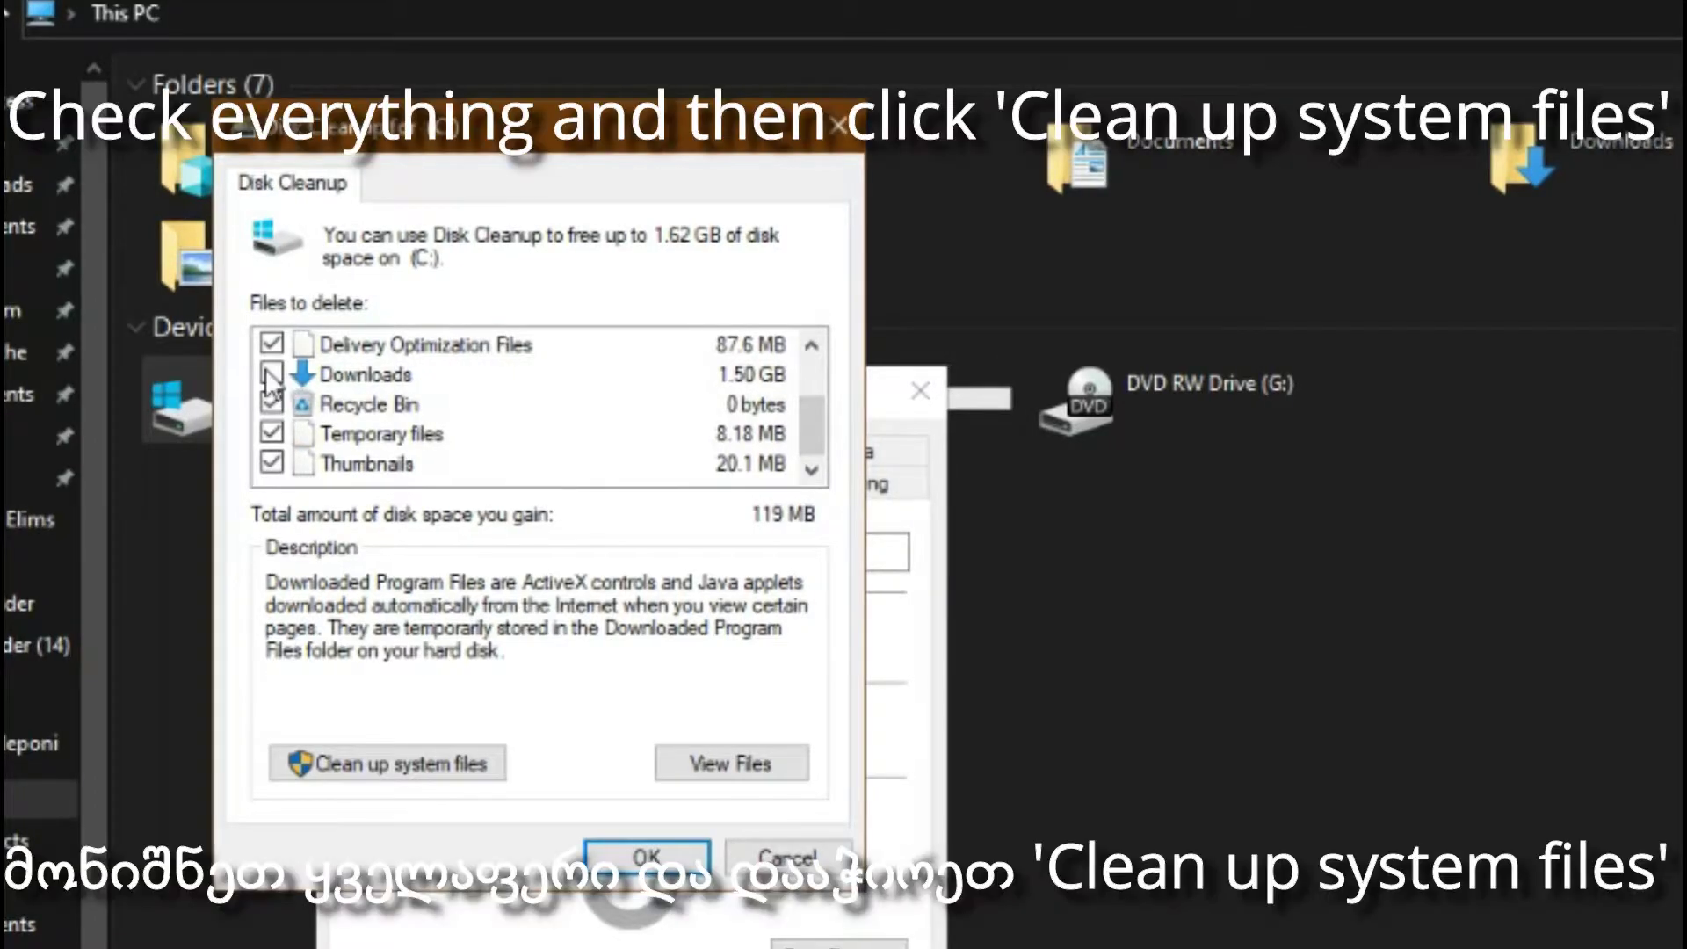
left_click(270, 461)
left_click(270, 462)
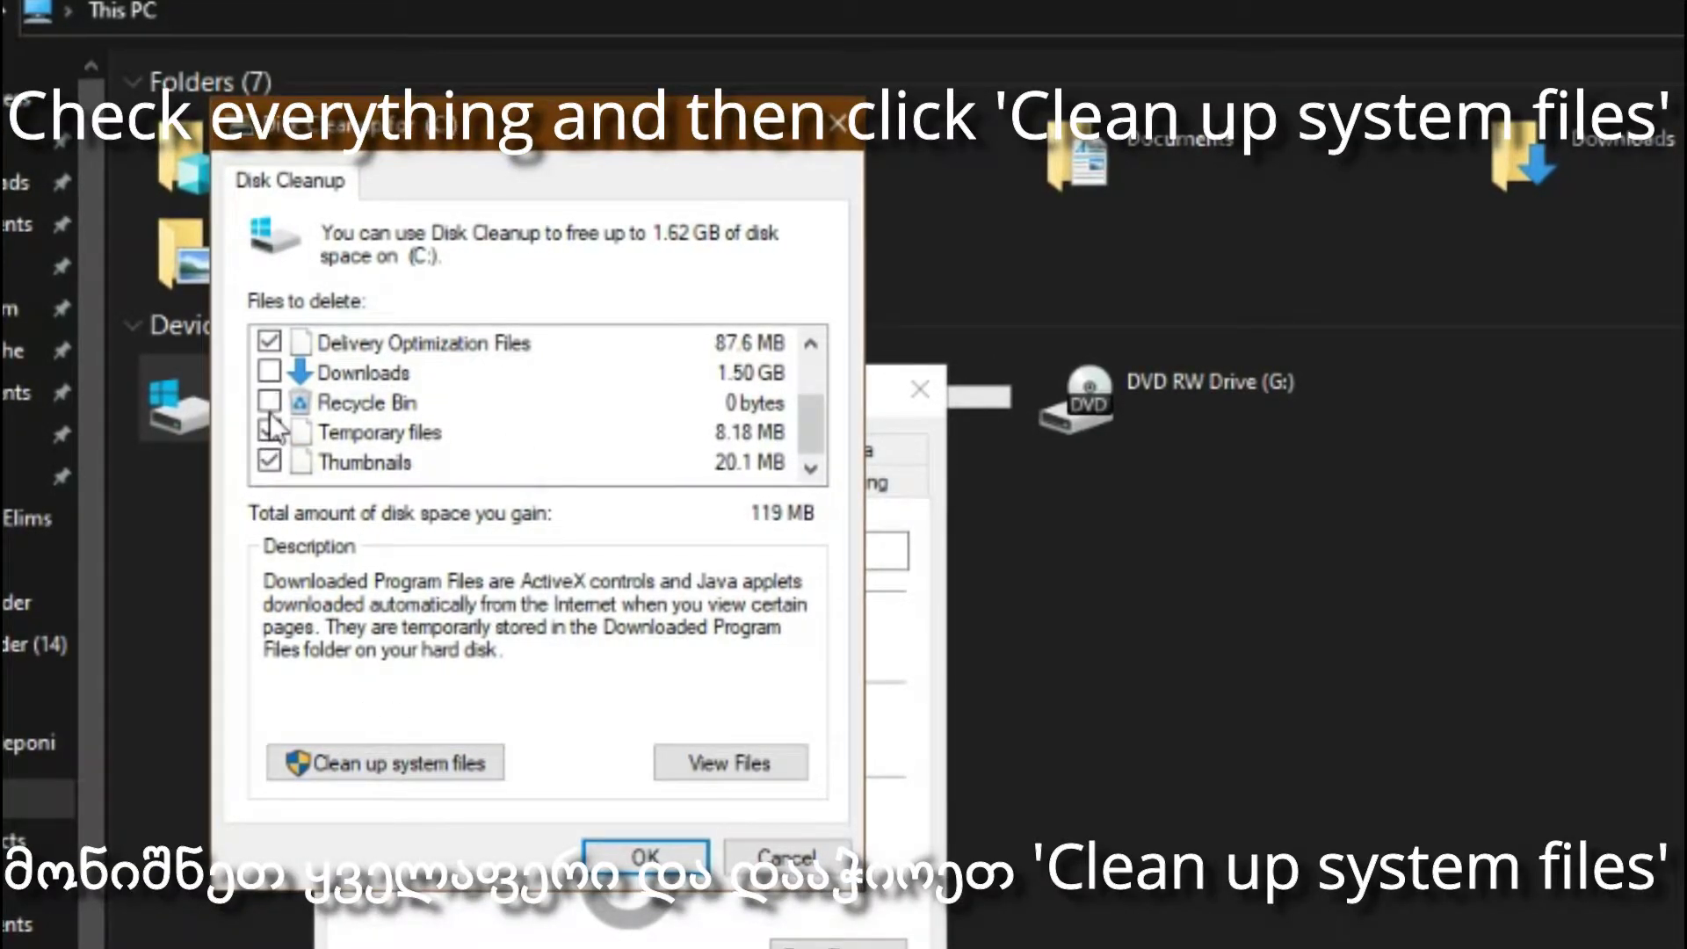
scroll(330, 400, "up", 1)
left_click(282, 428)
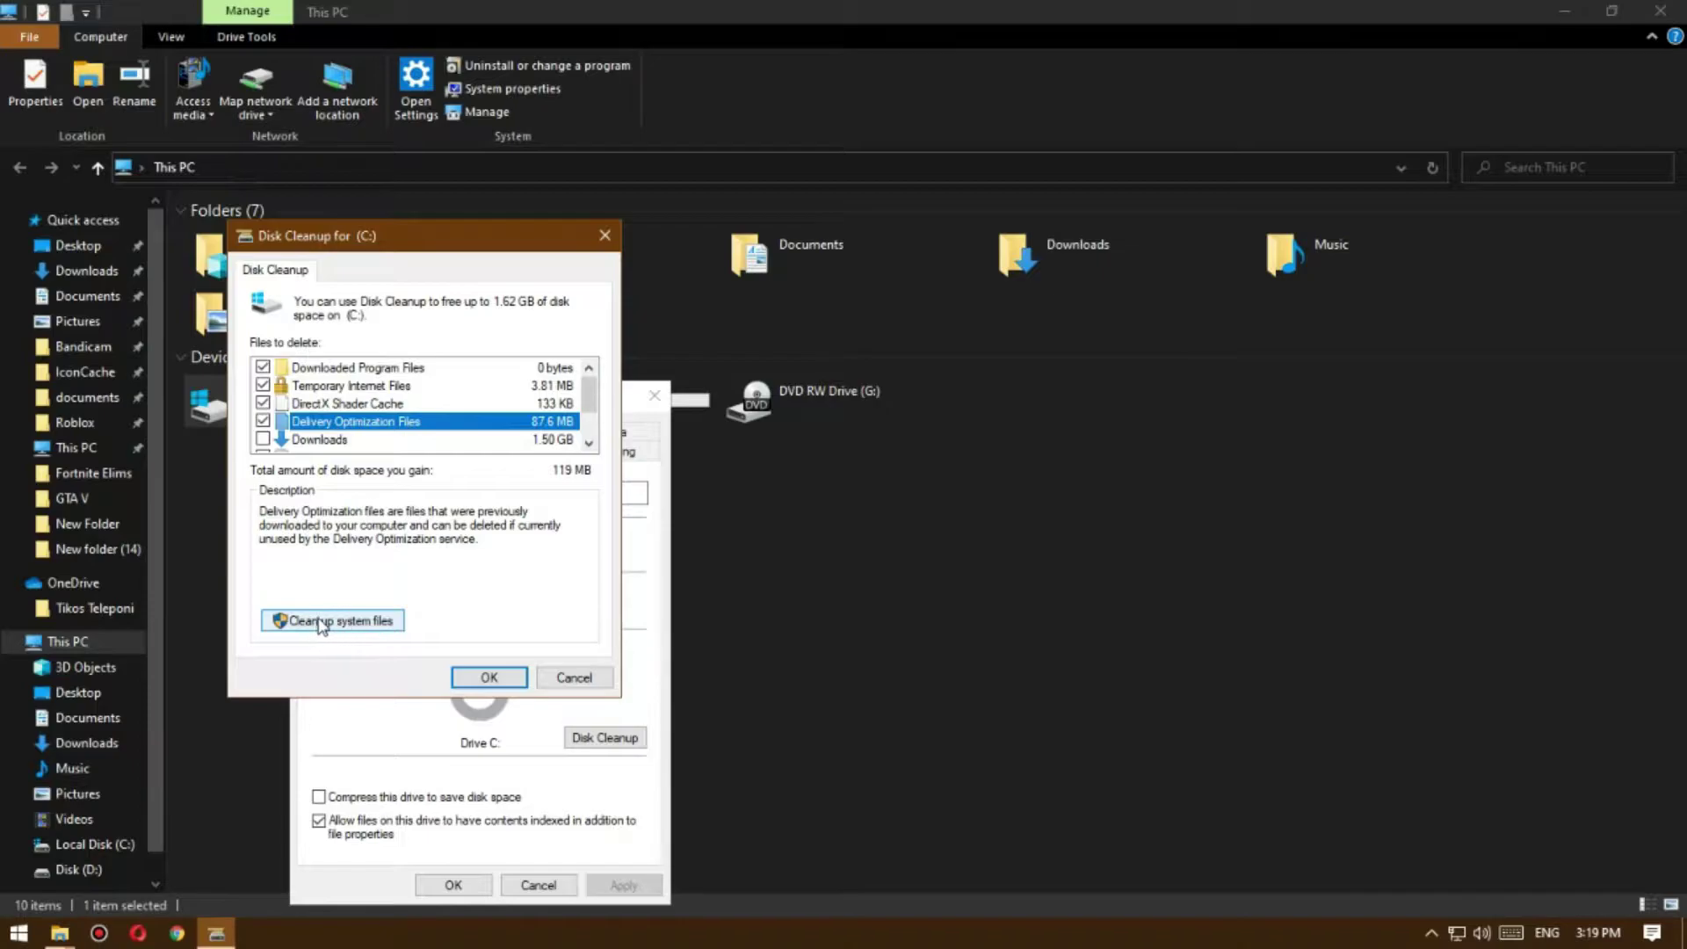
left_click(322, 622)
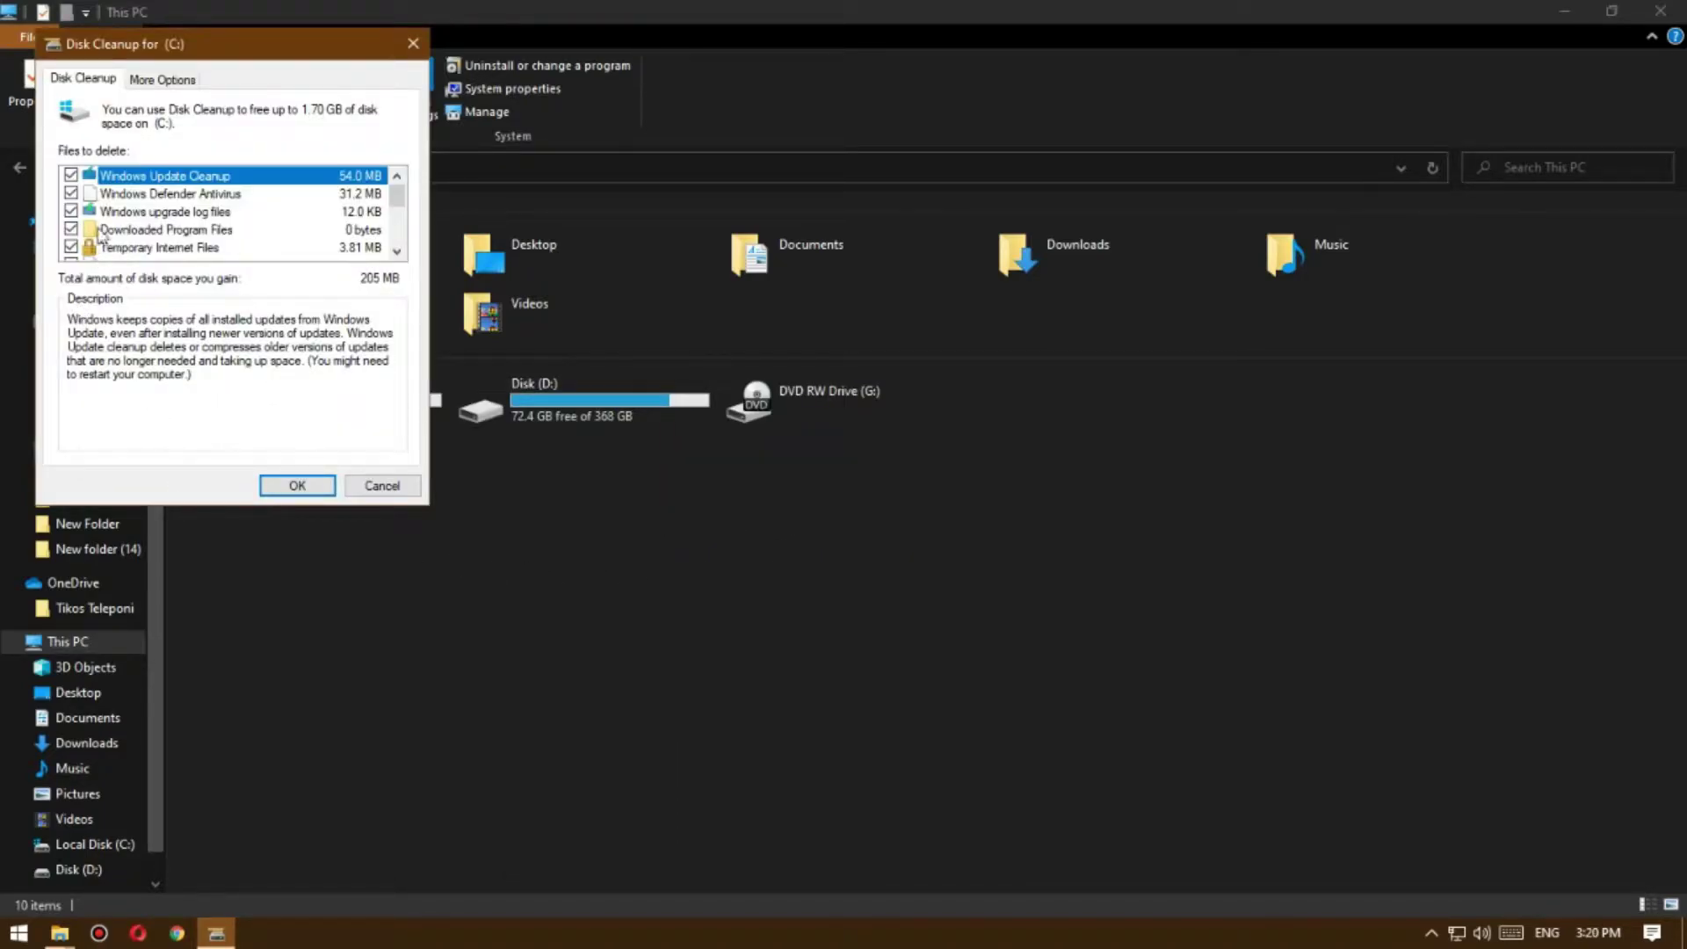
Step: Permanently delete the selected cleanup categories on C:, including Windows Update Cleanup, Temporary files and Thumbnails but not Downloads
left_click(72, 176)
left_click_drag(397, 200, 418, 242)
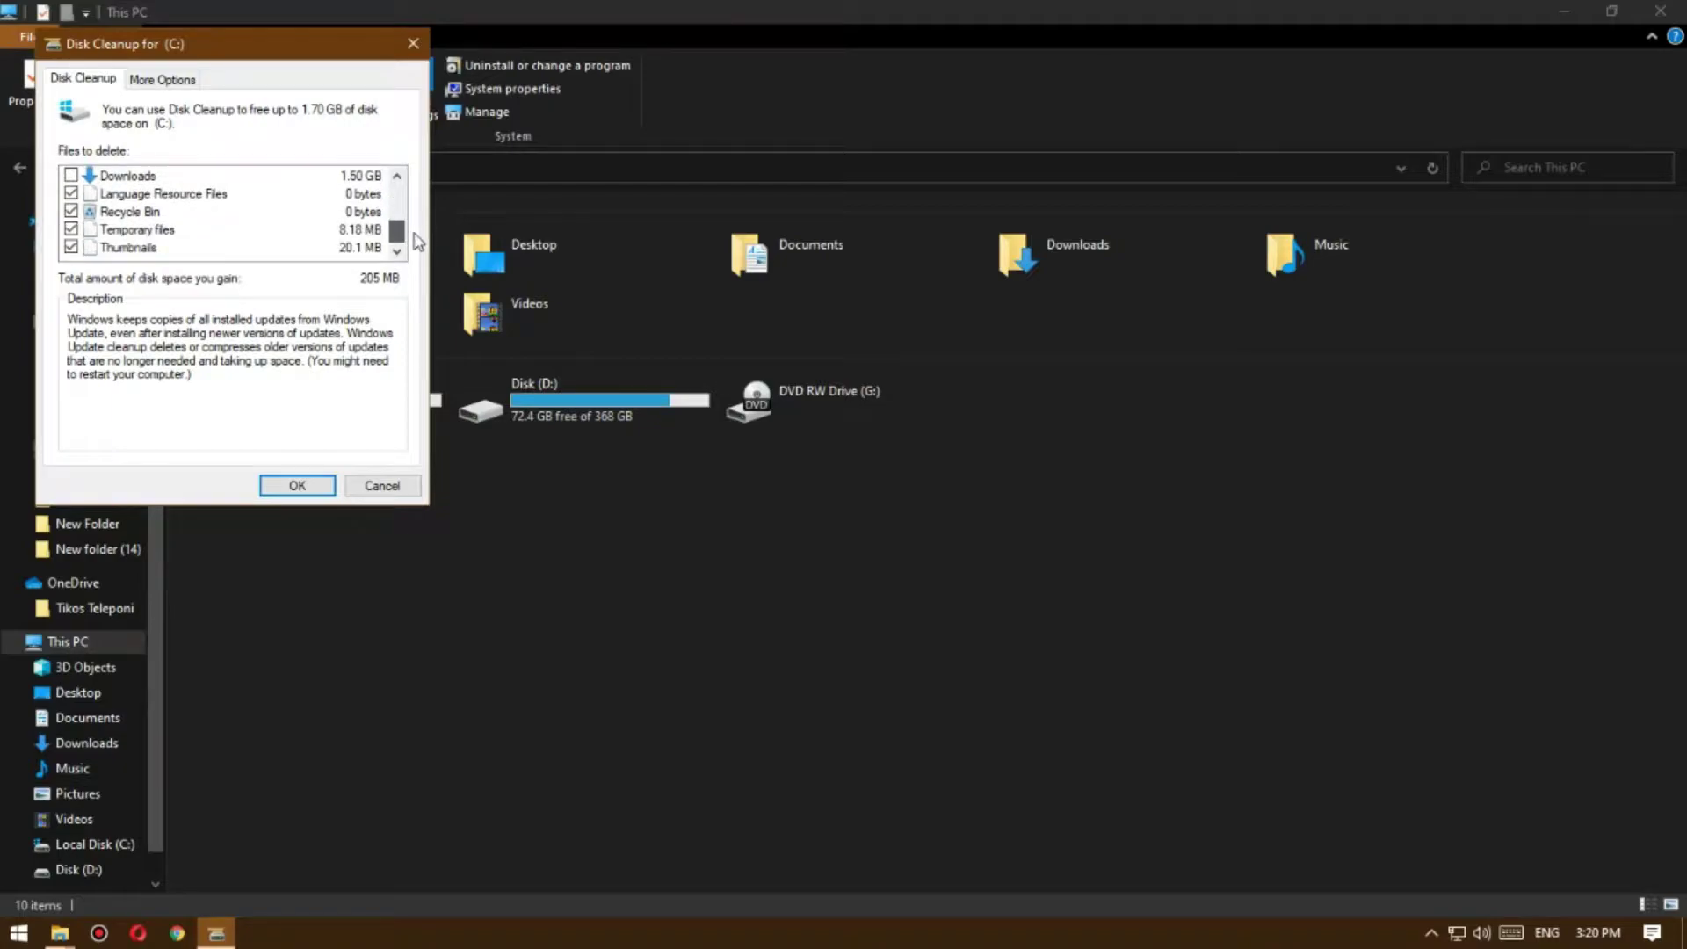
left_click(308, 494)
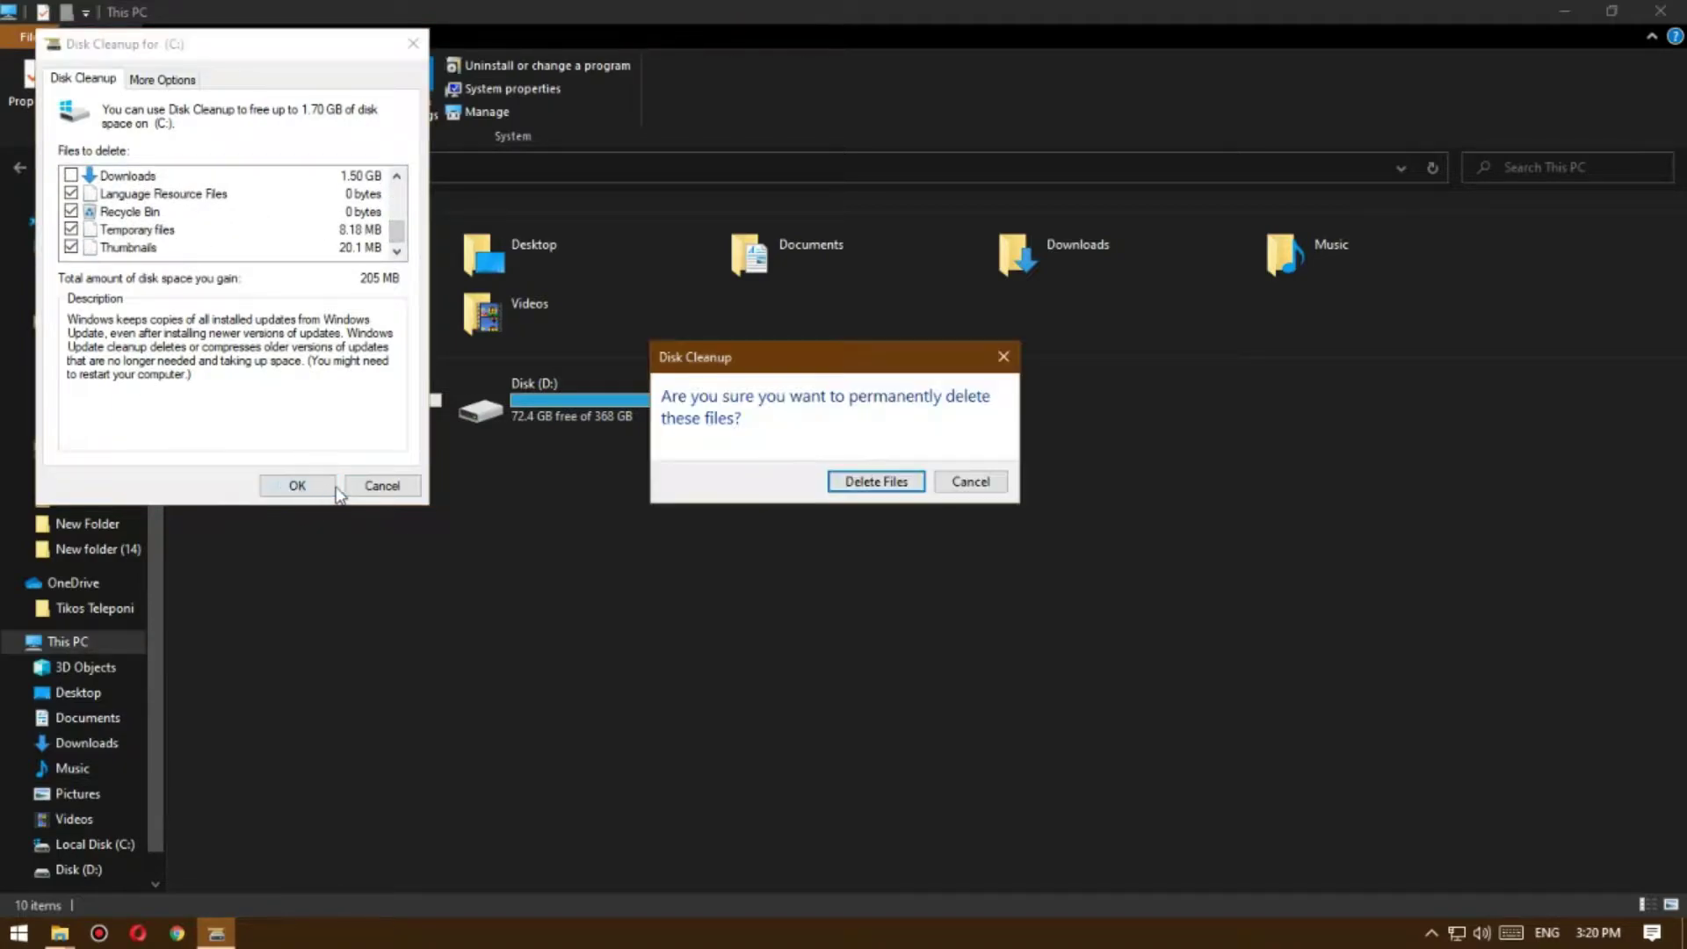
left_click(866, 483)
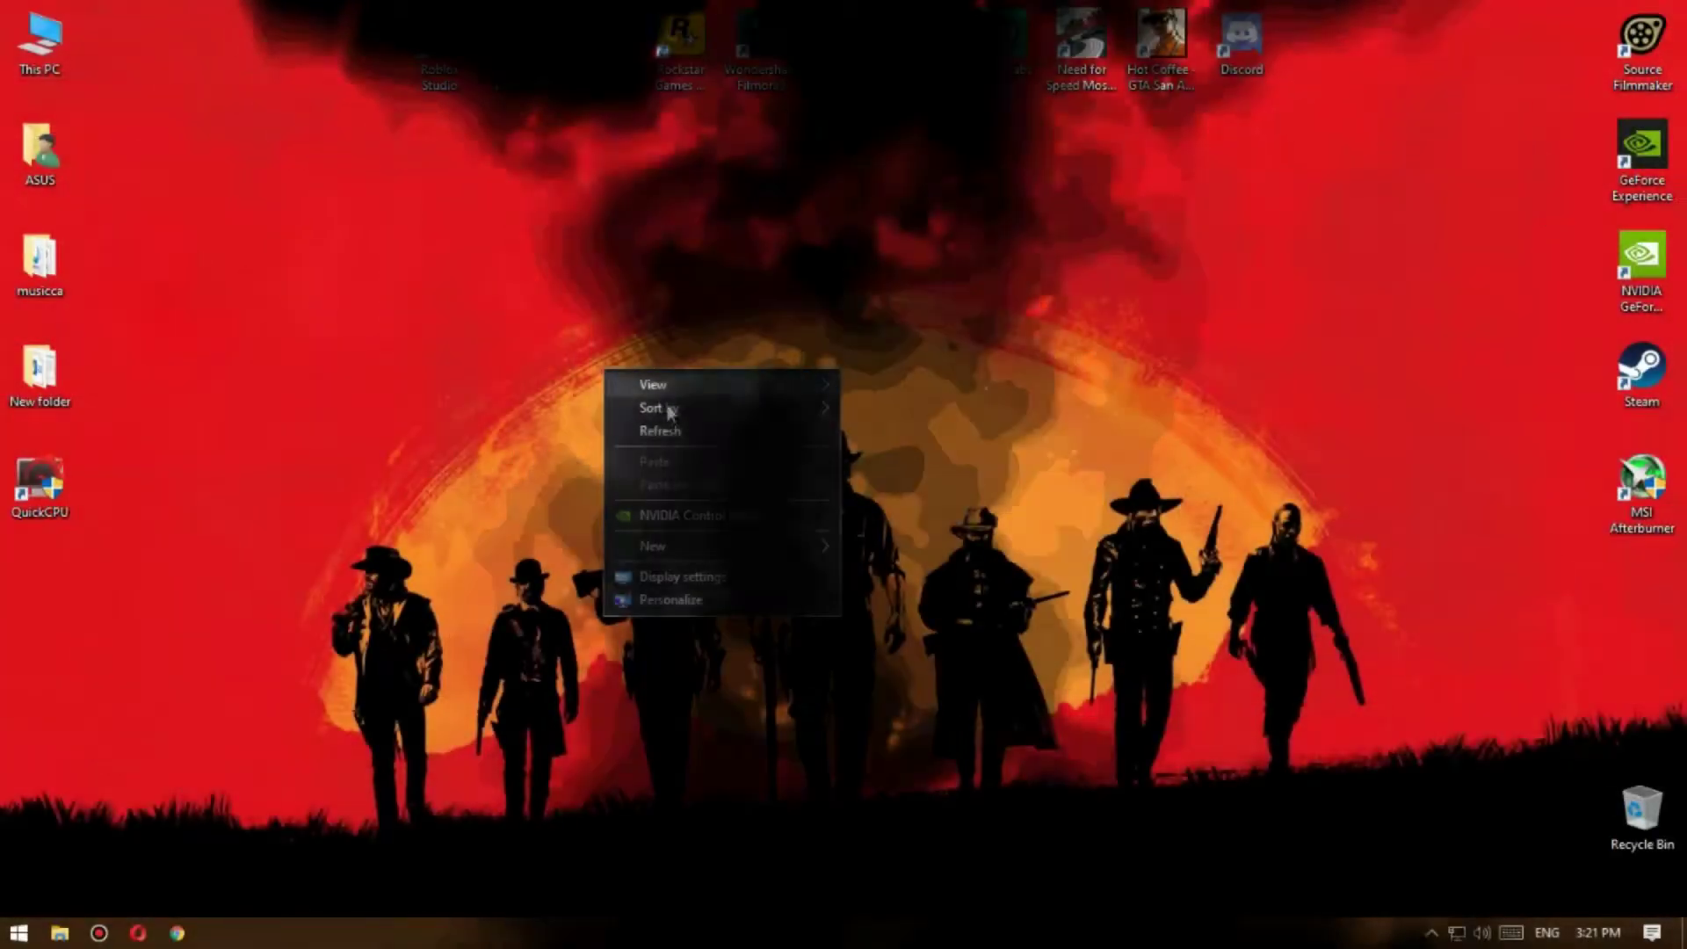
Step: Refresh the desktop and open the NVIDIA Control Panel
left_click(650, 433)
right_click(631, 302)
left_click(695, 371)
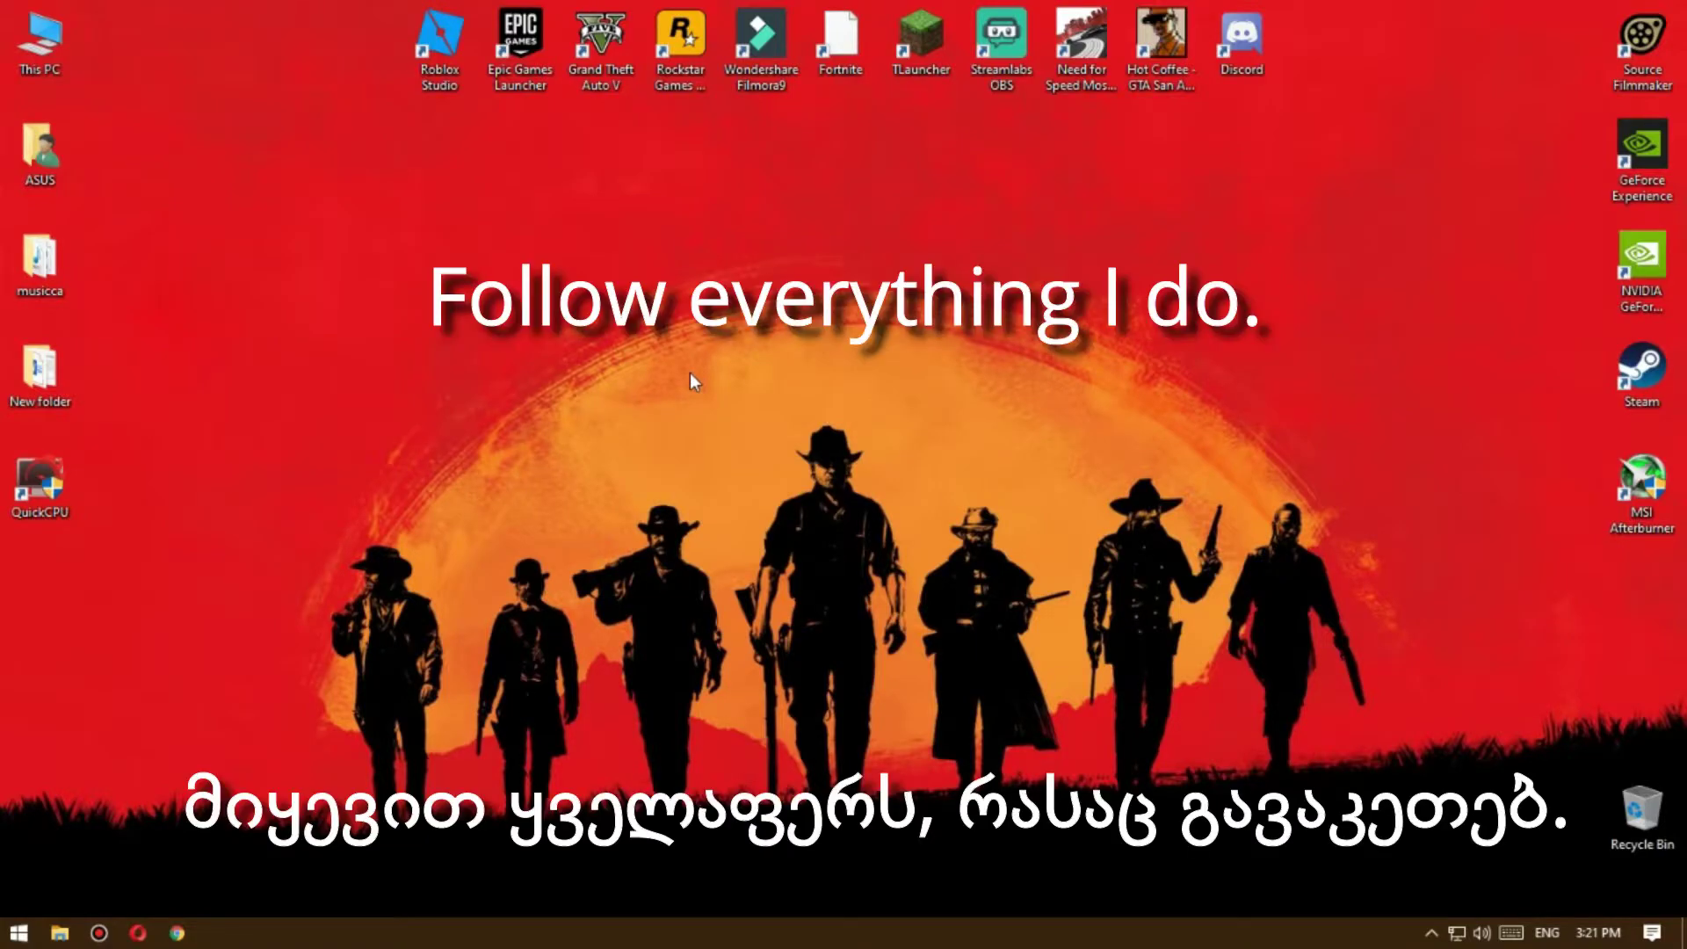
right_click(689, 362)
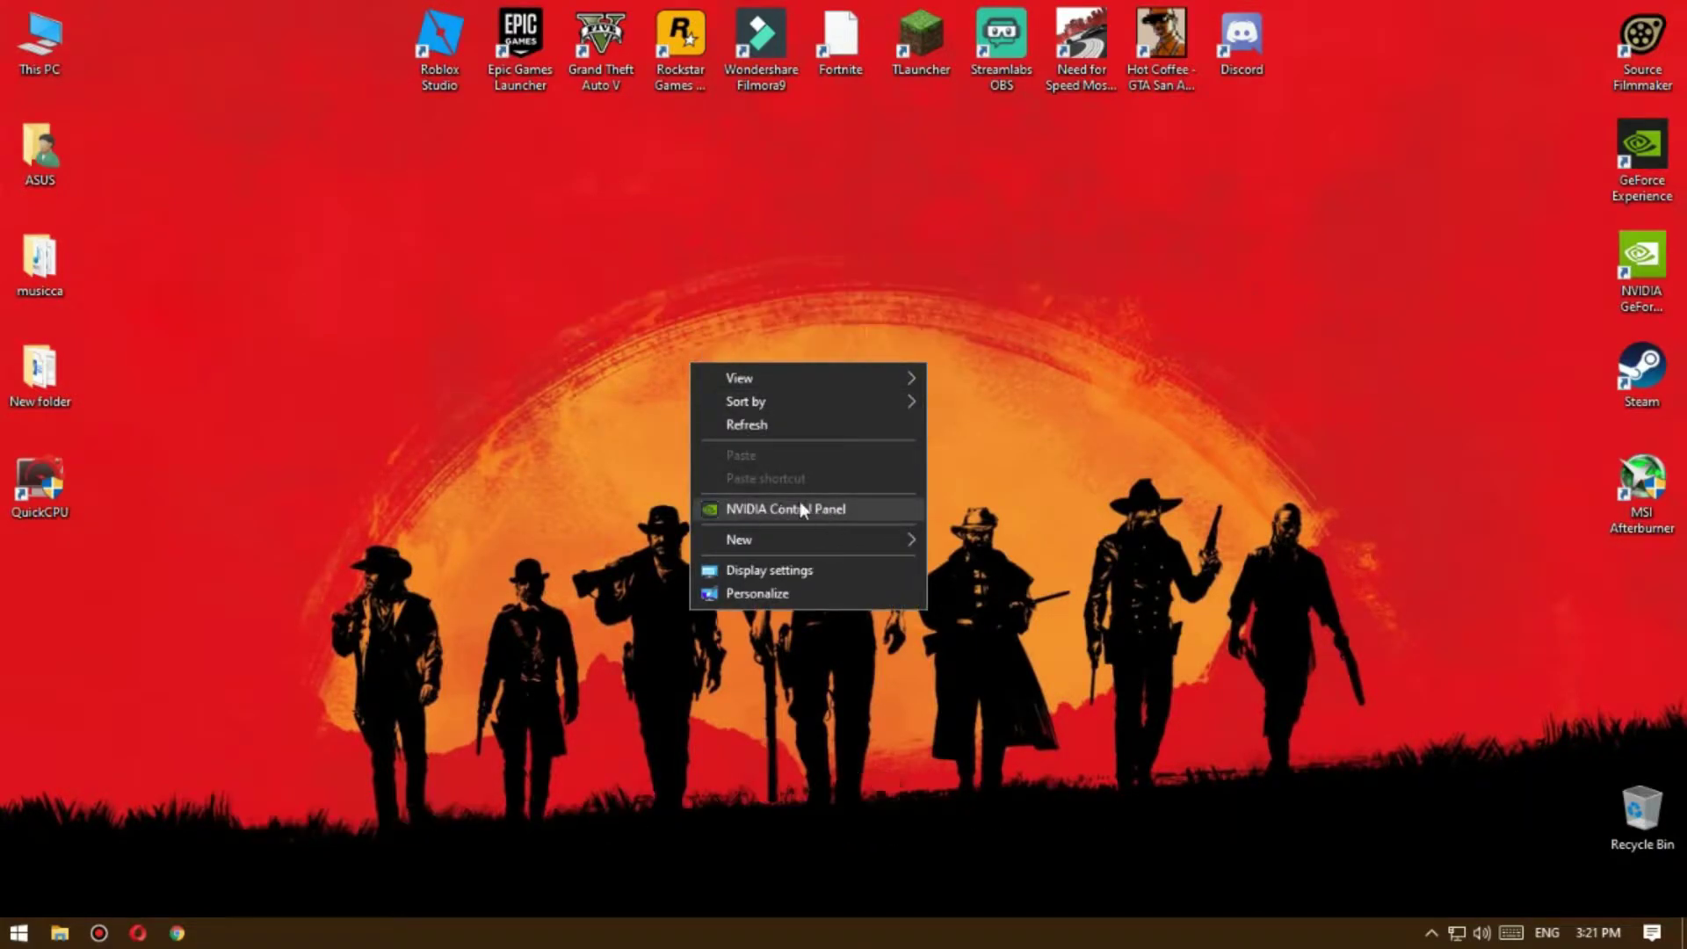
left_click(772, 511)
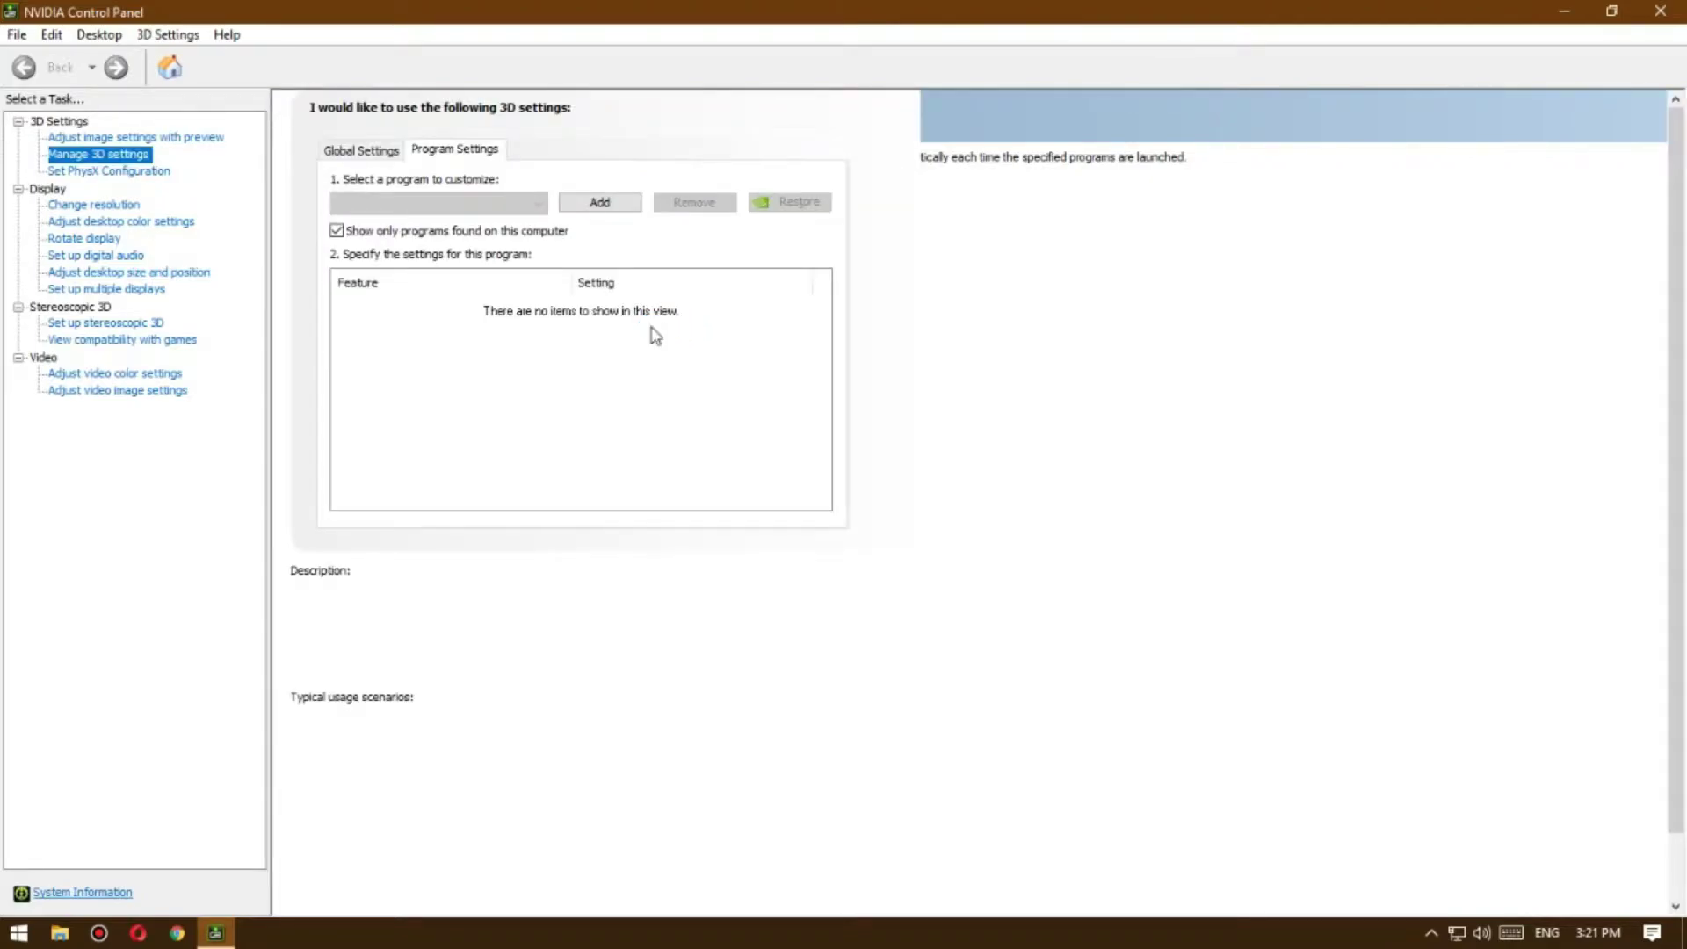
Step: Set the image settings with preview to use my preference emphasizing Performance, and apply the change
left_click(101, 138)
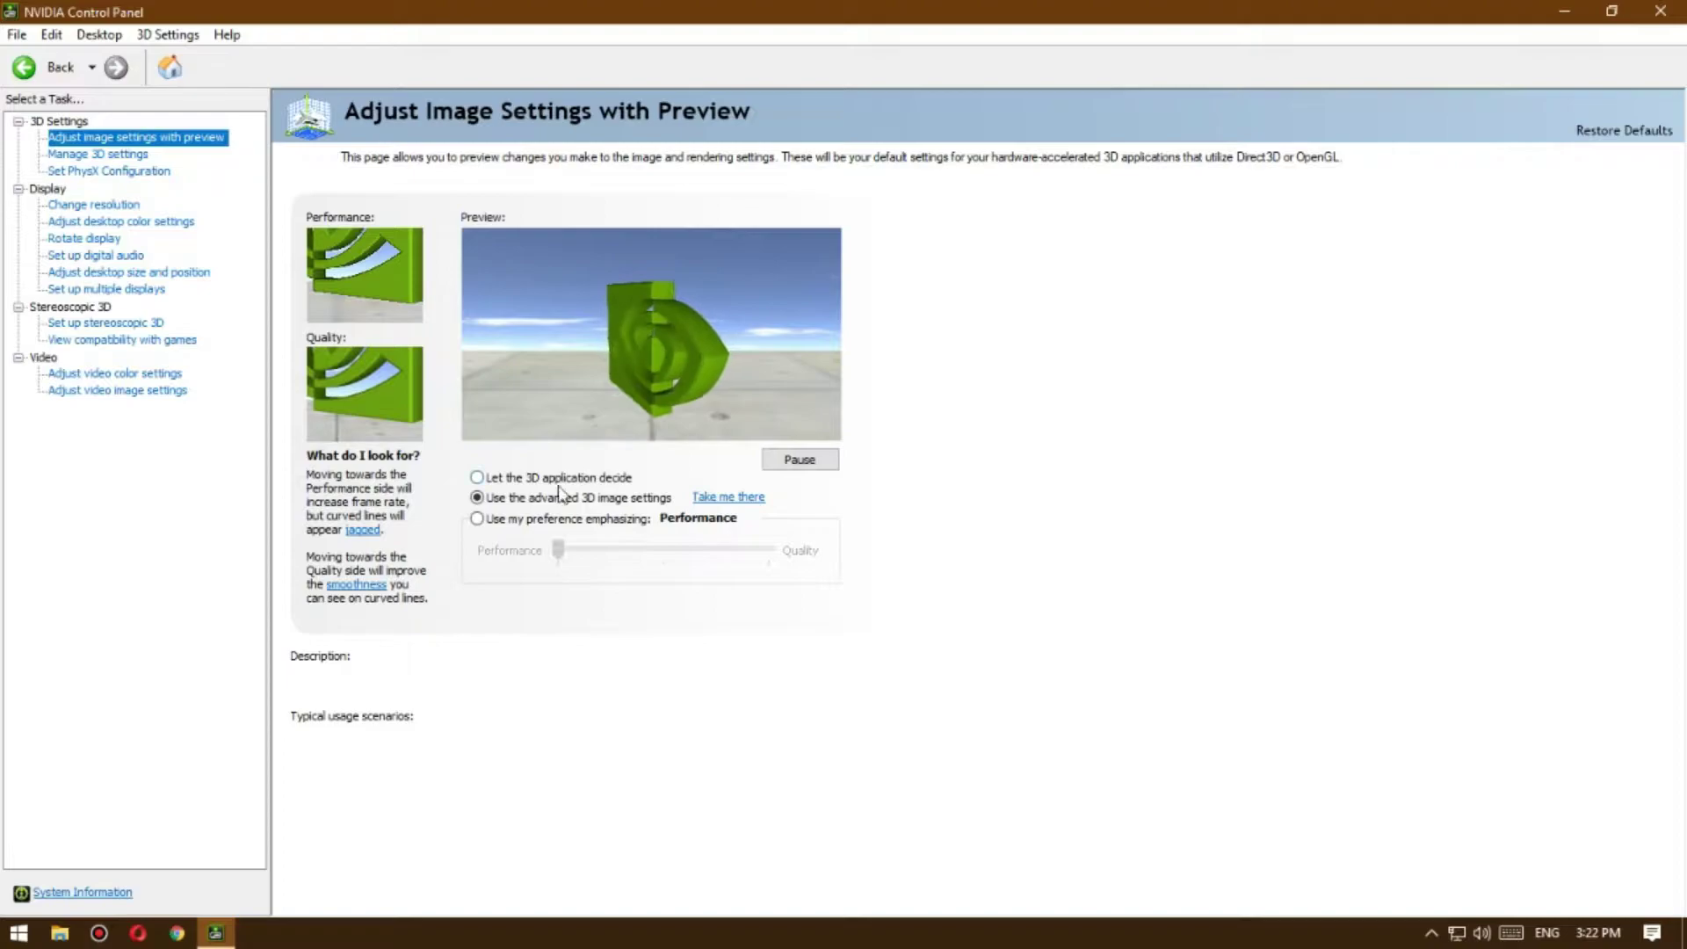
mouse_move(530, 525)
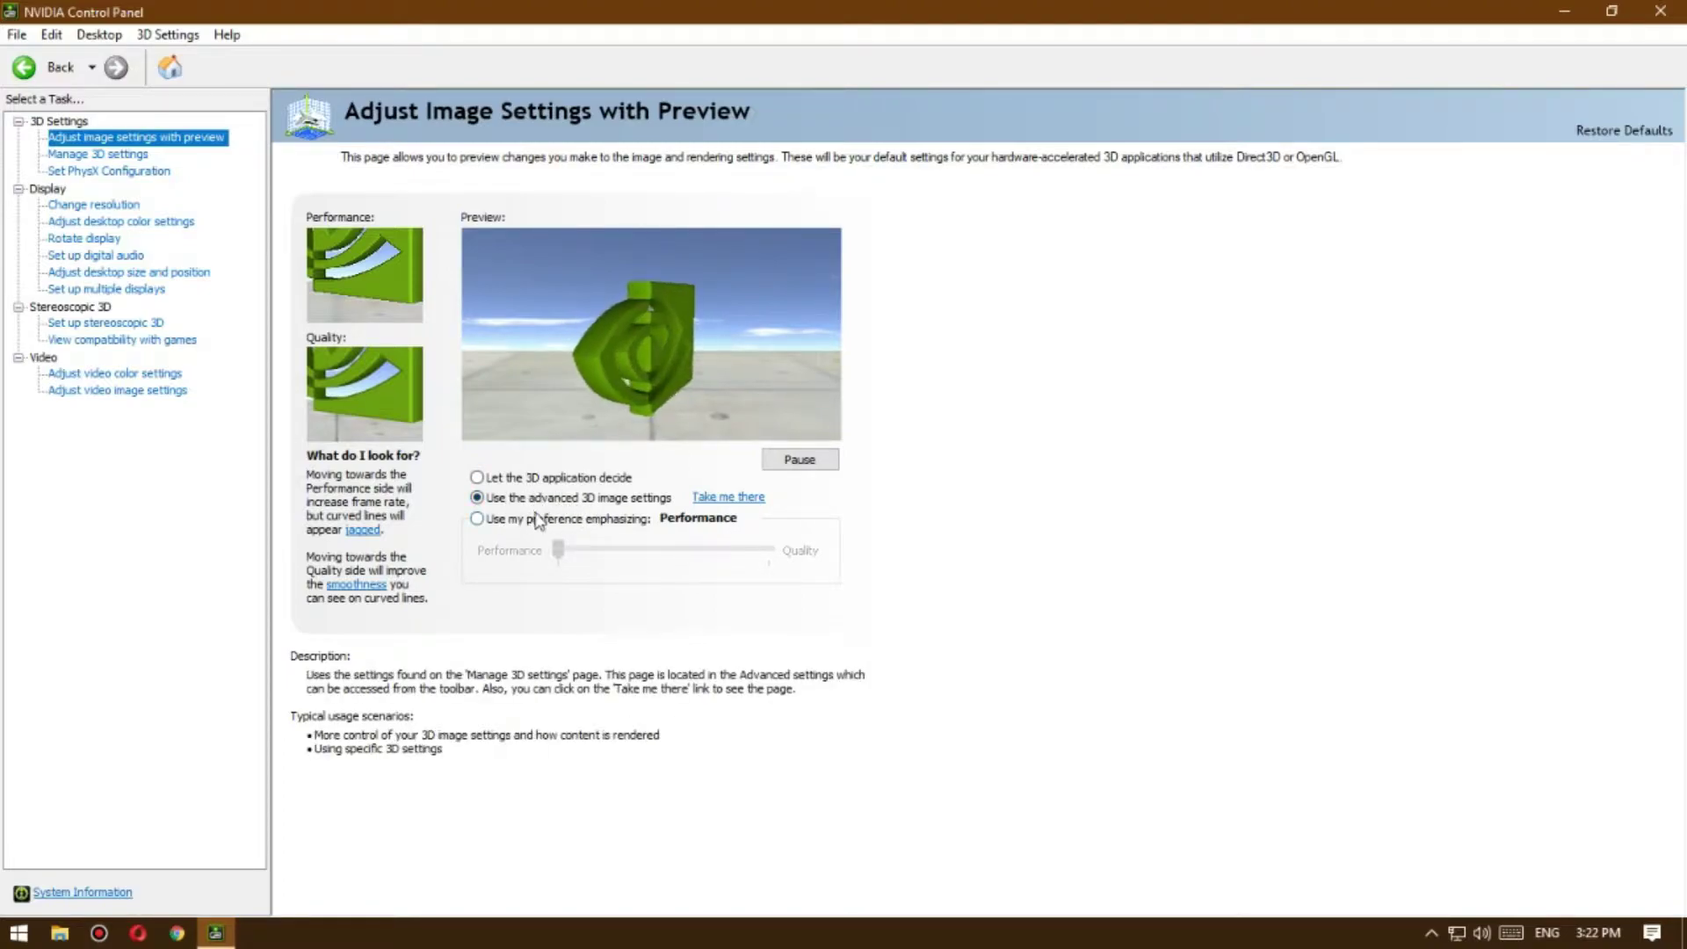
left_click(520, 520)
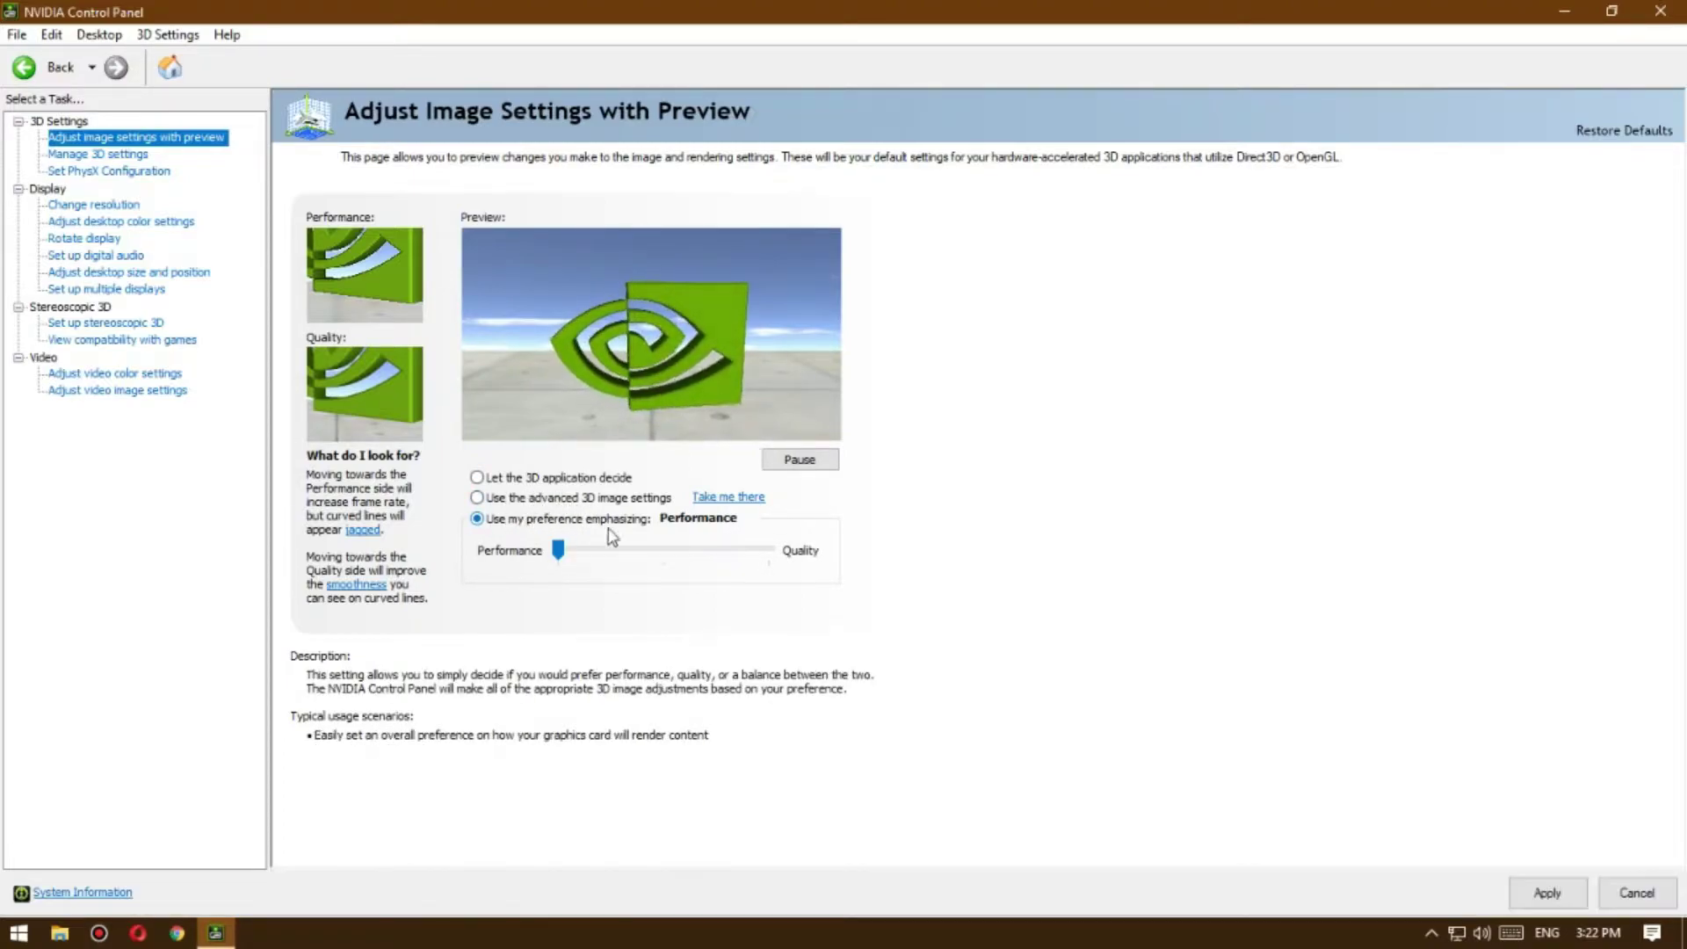
left_click_drag(565, 554, 580, 559)
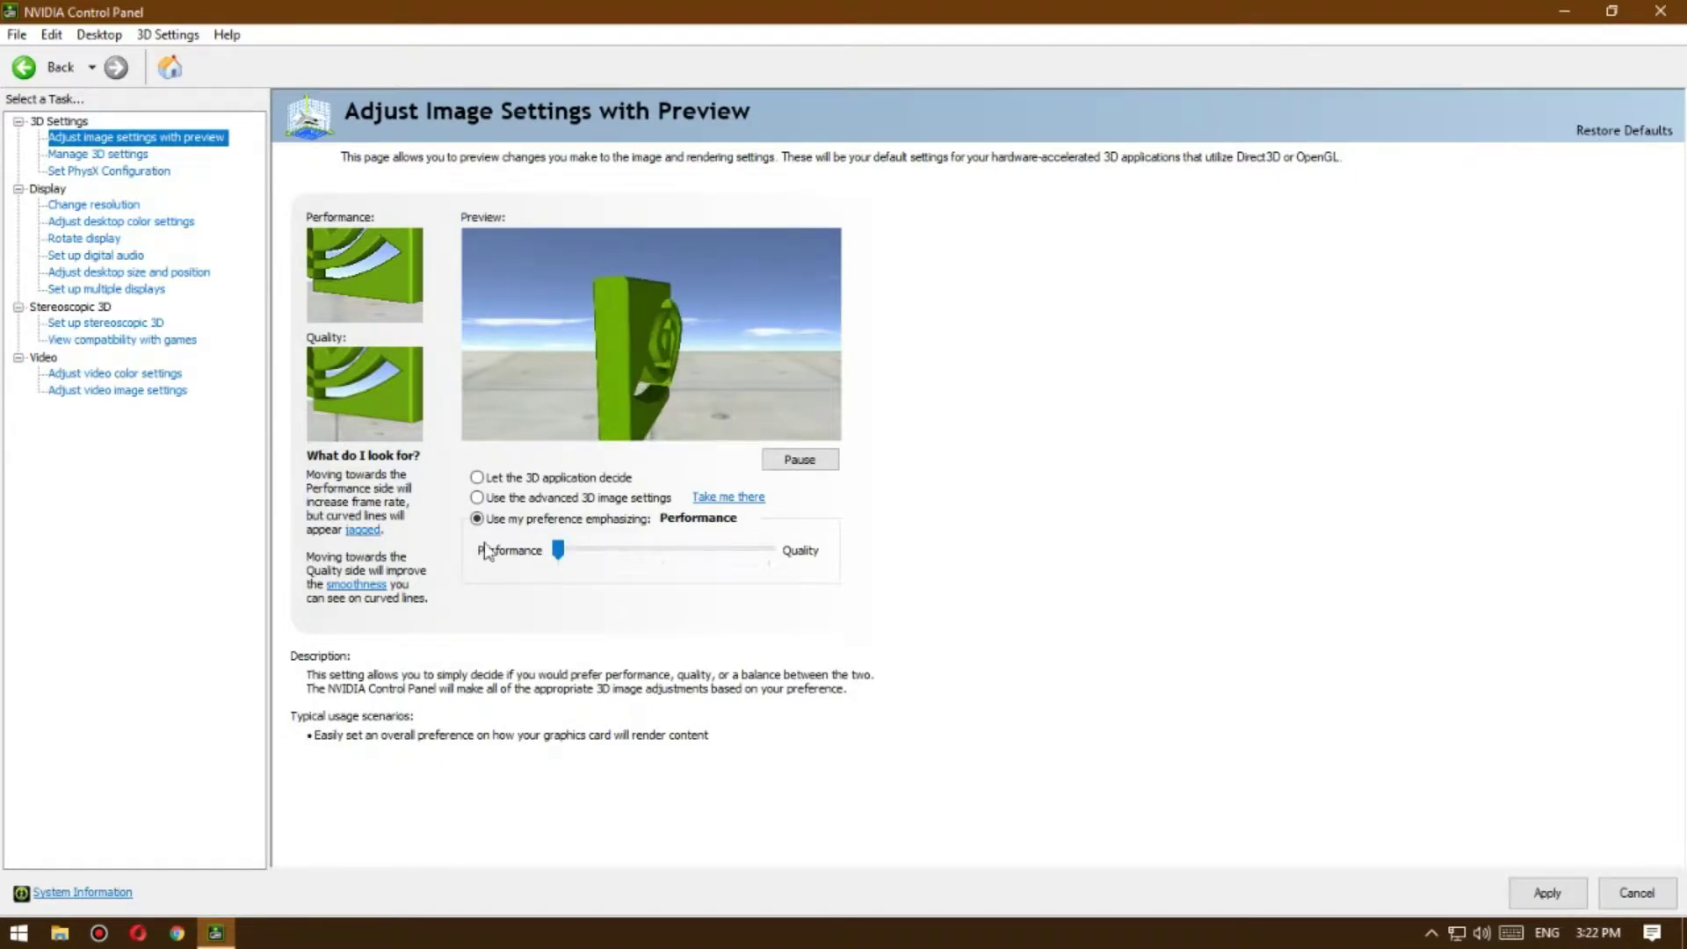
left_click_drag(557, 553, 673, 559)
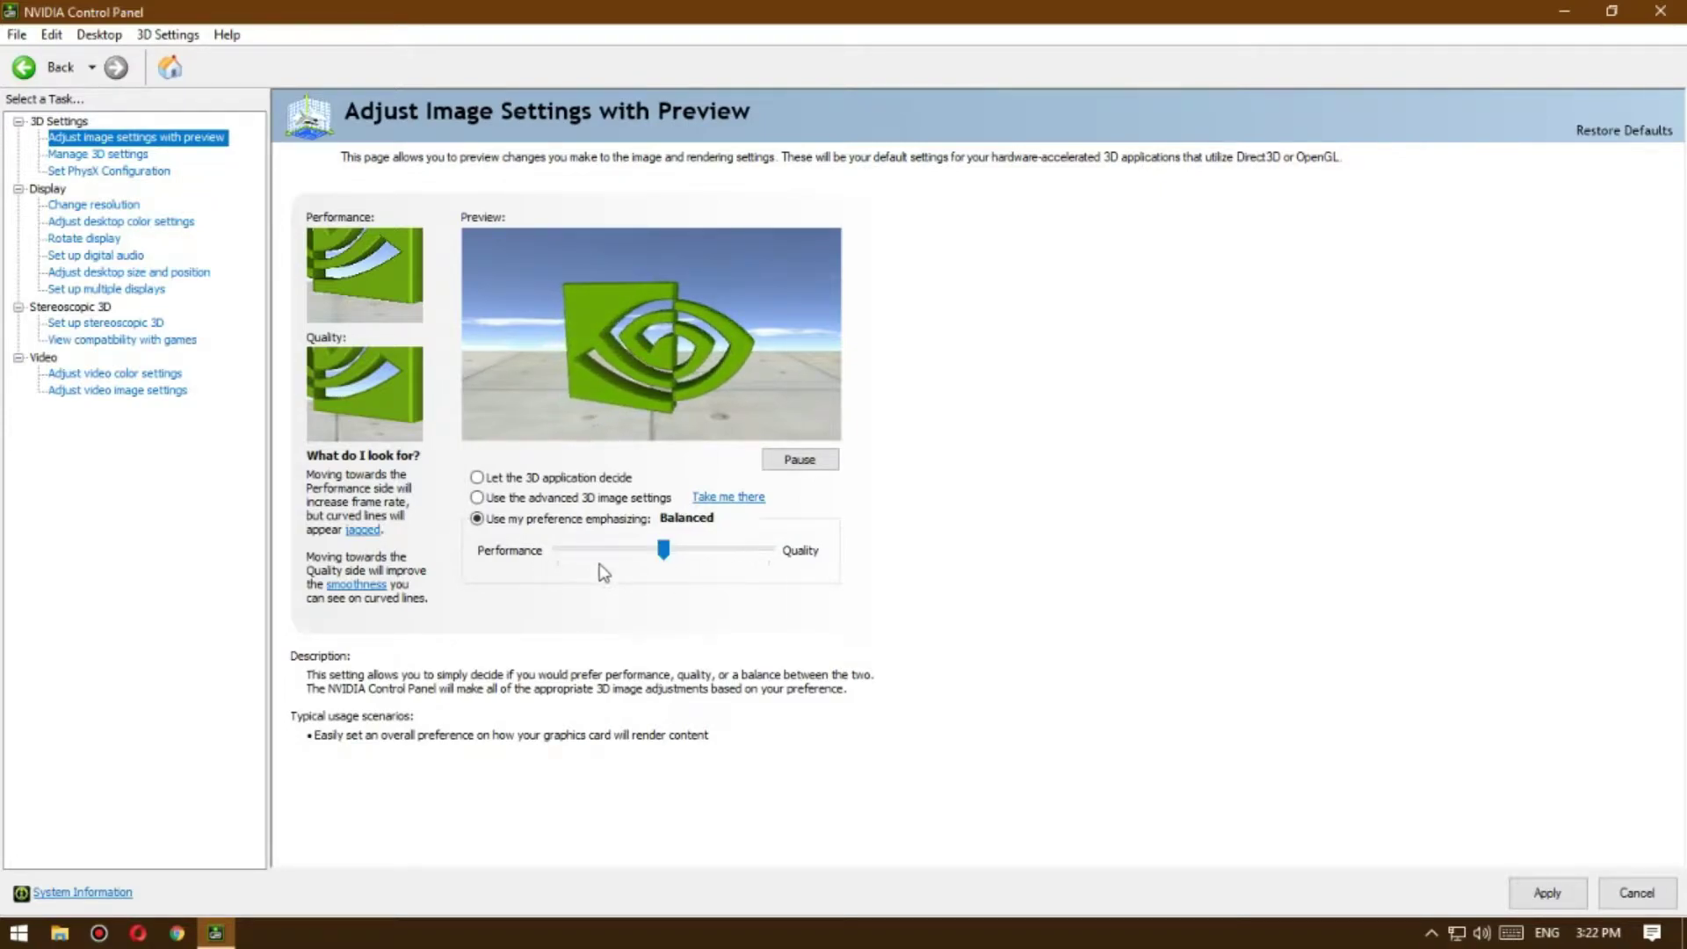
left_click_drag(670, 561, 559, 556)
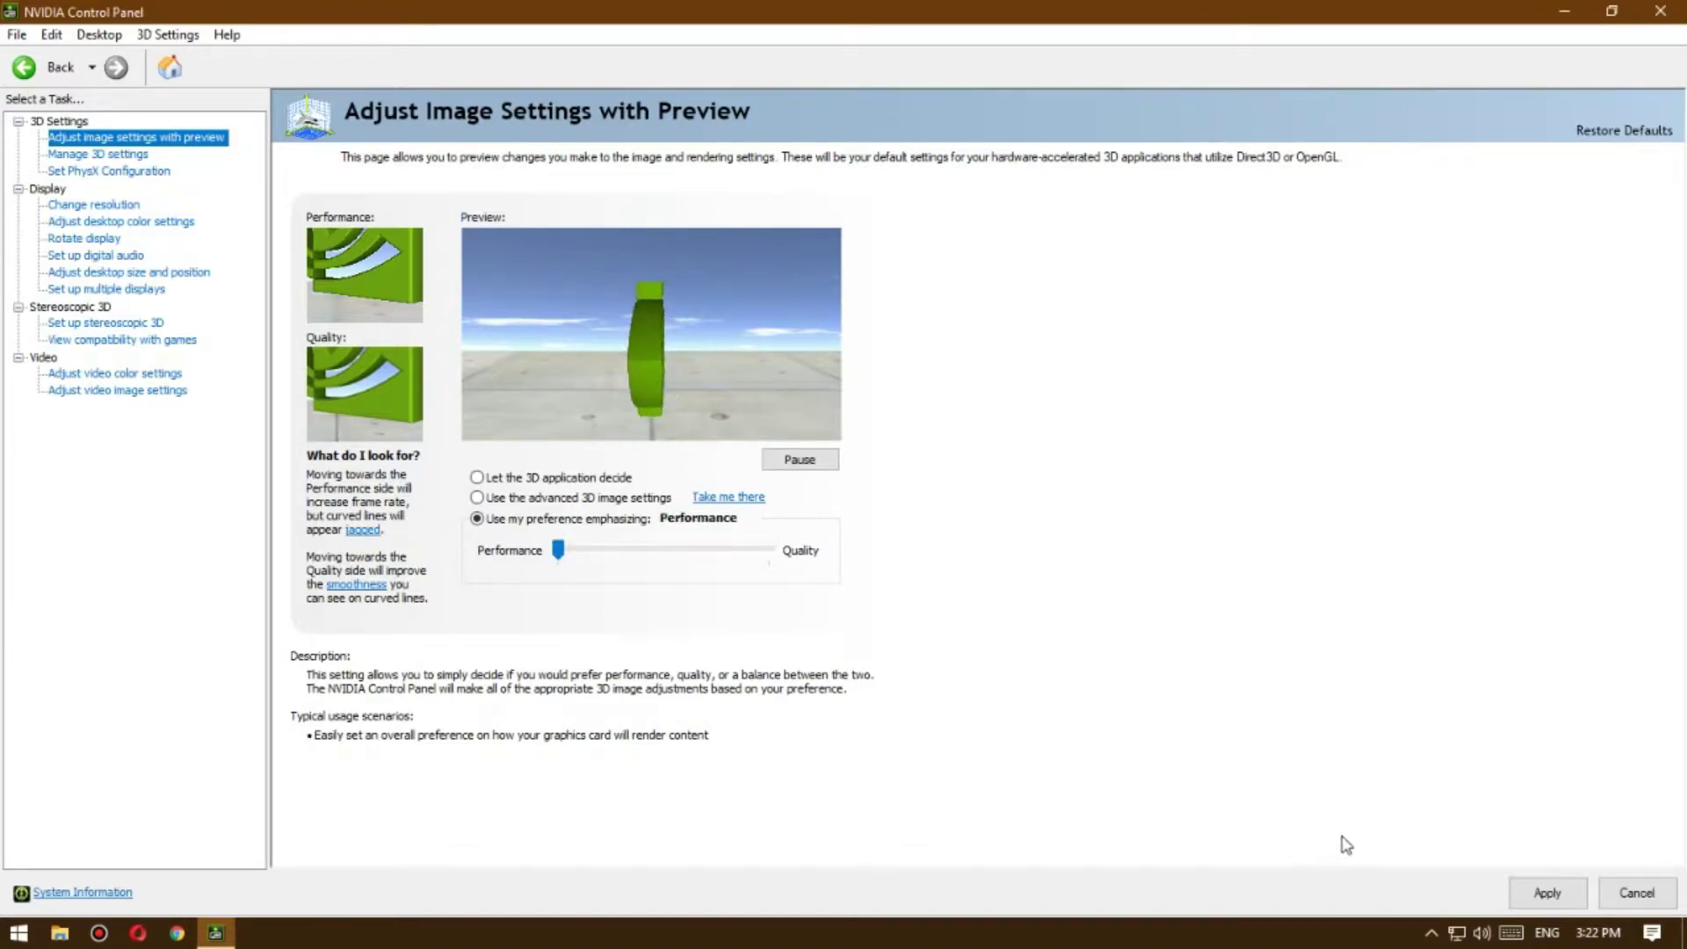
left_click(1551, 894)
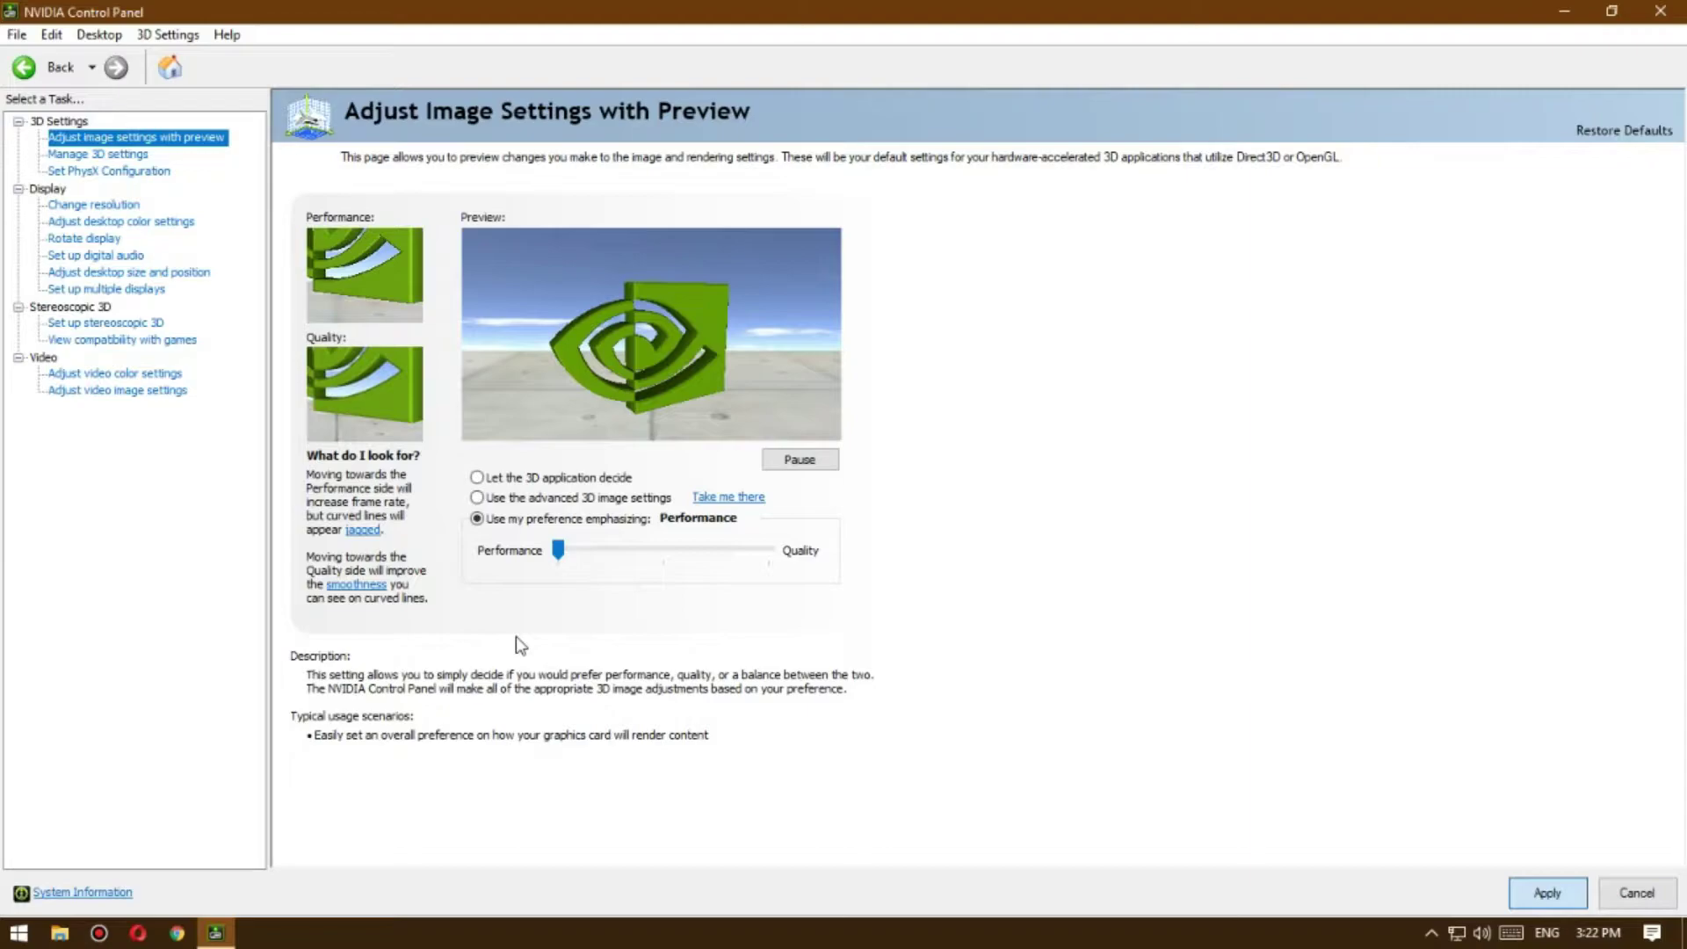
Step: Set the PhysX processor to GeForce 9500 GT and apply the change
left_click(105, 172)
left_click(373, 247)
left_click(370, 261)
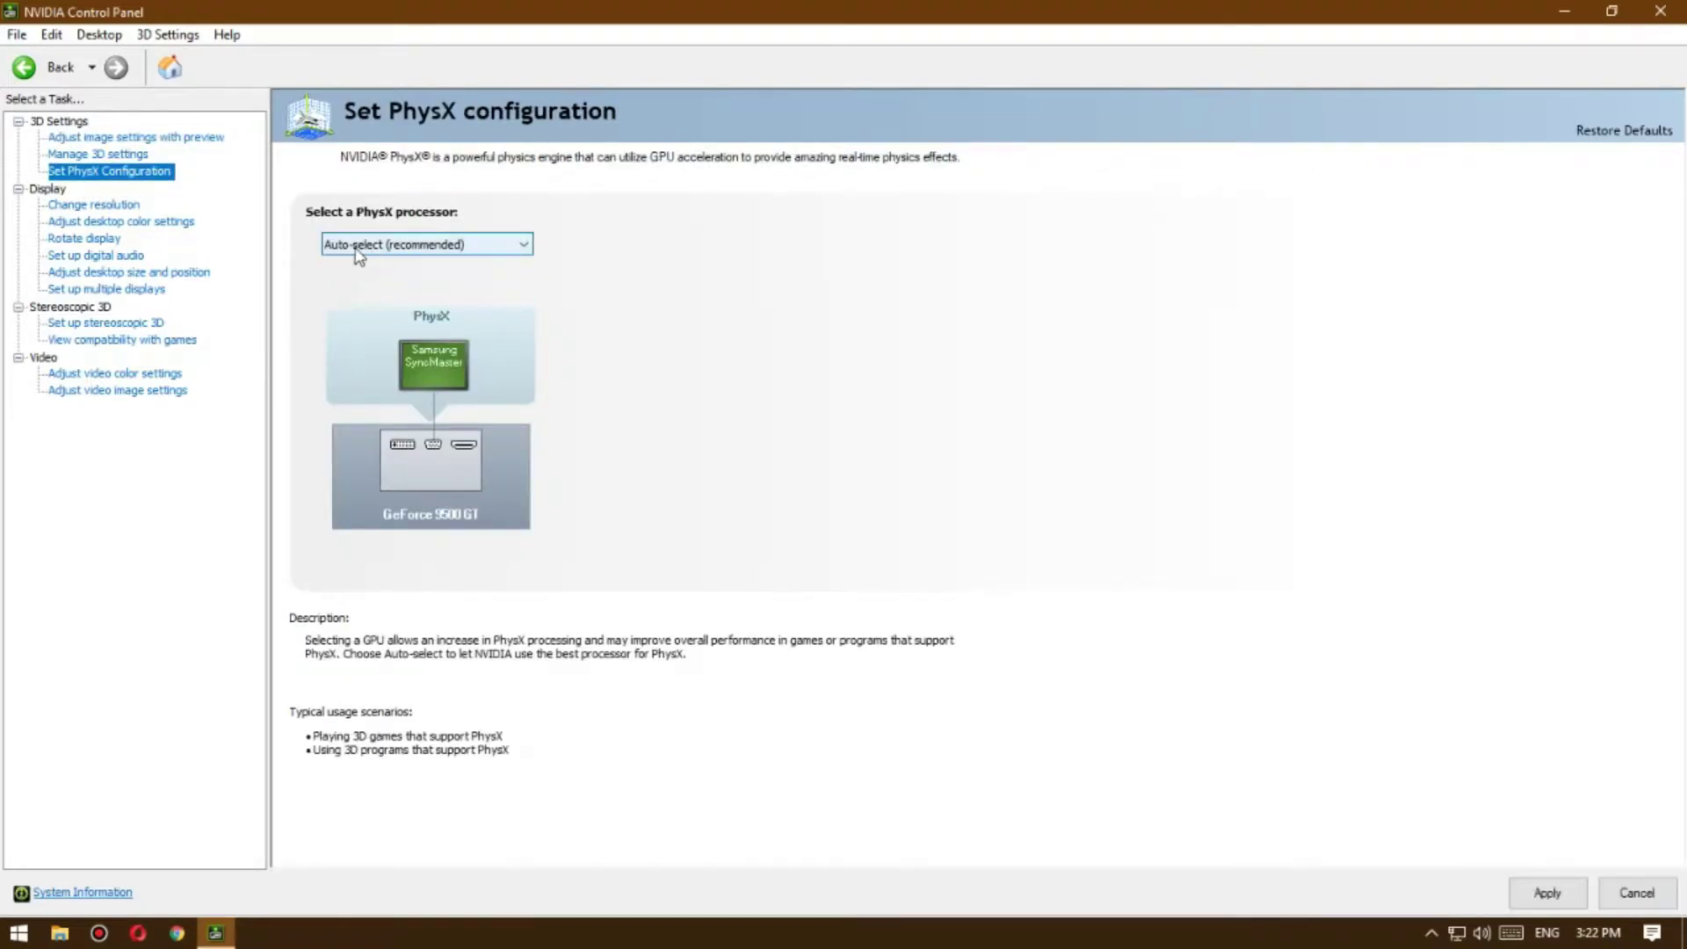
left_click(360, 249)
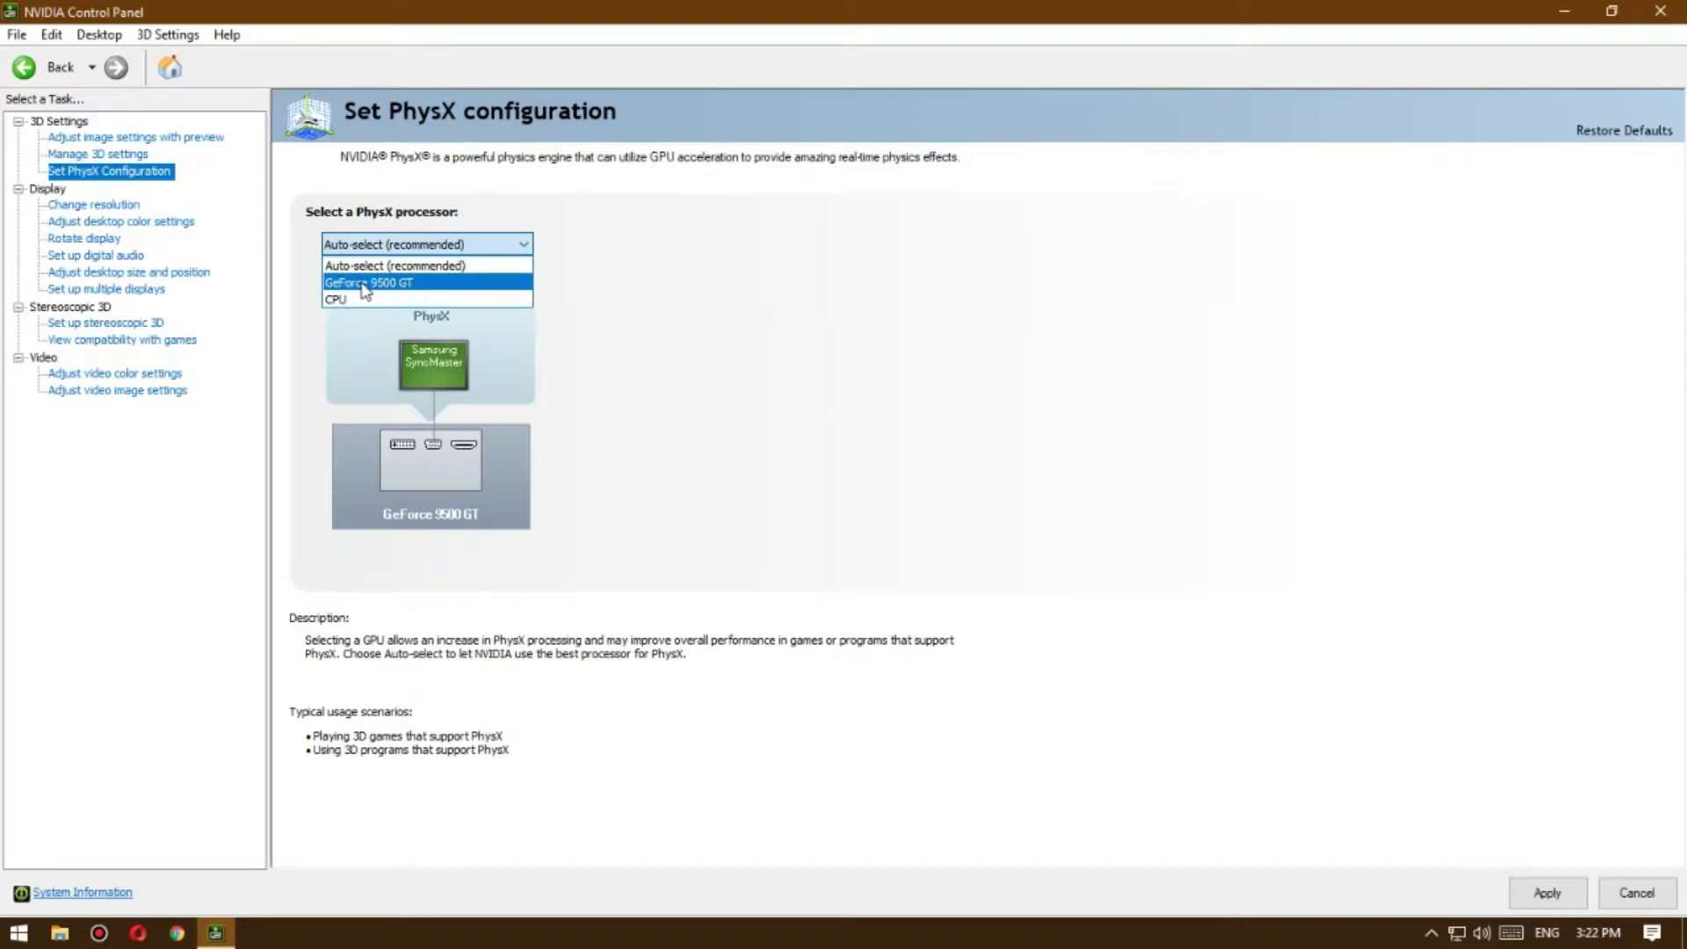
left_click(366, 283)
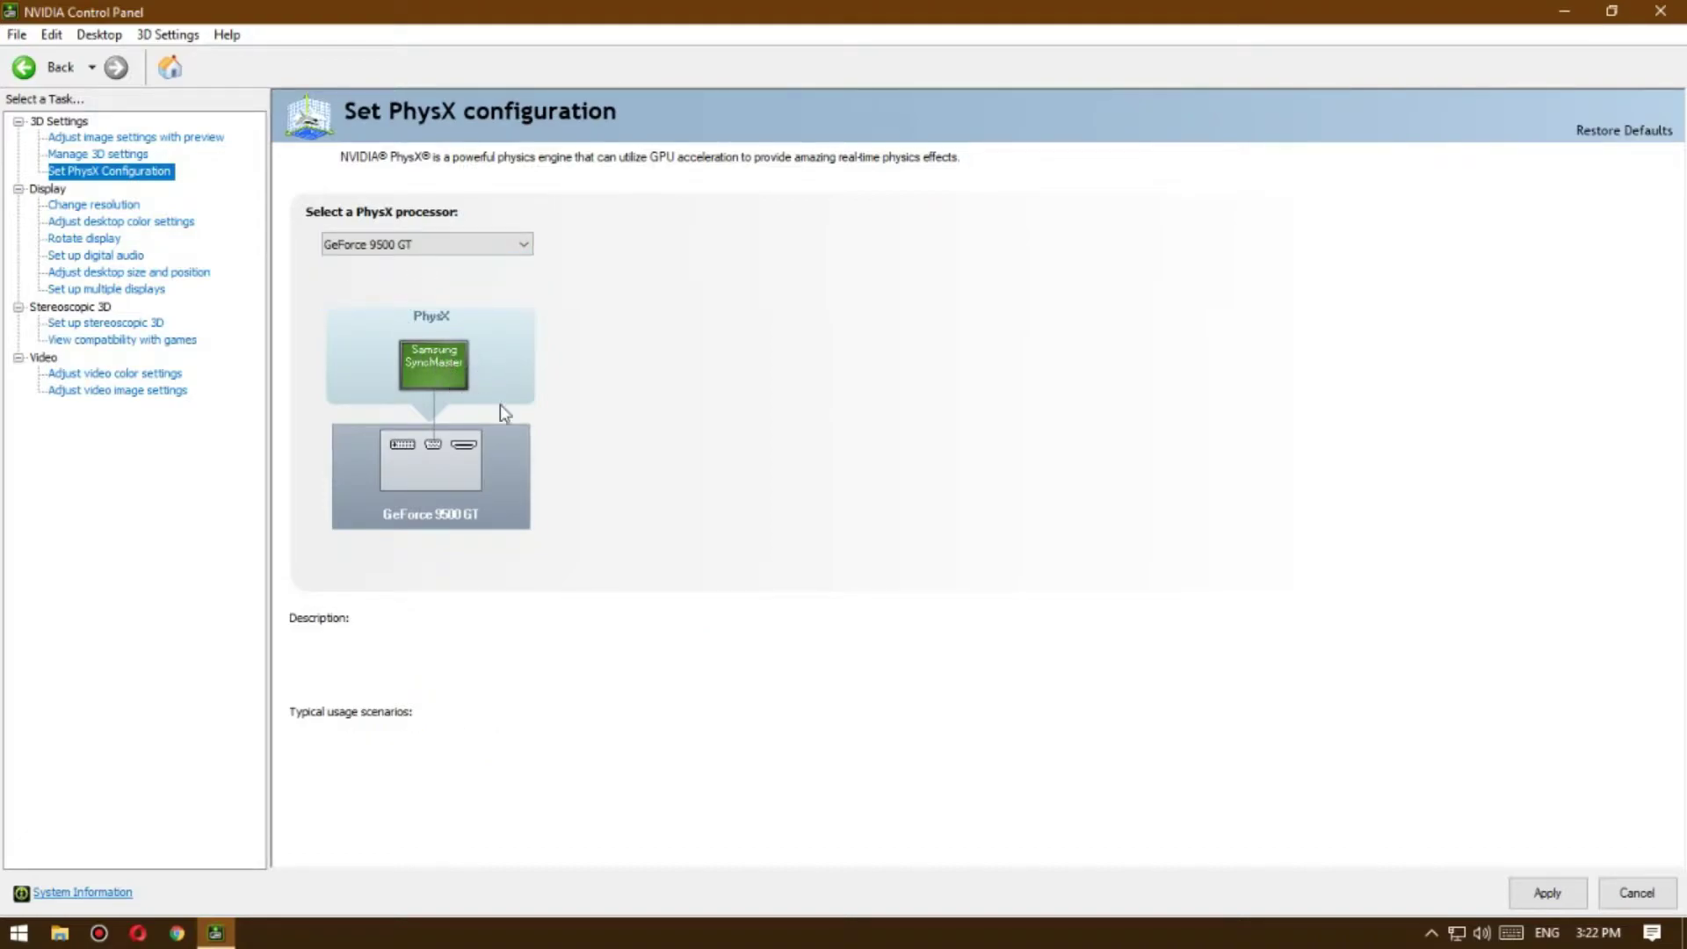
left_click(1548, 897)
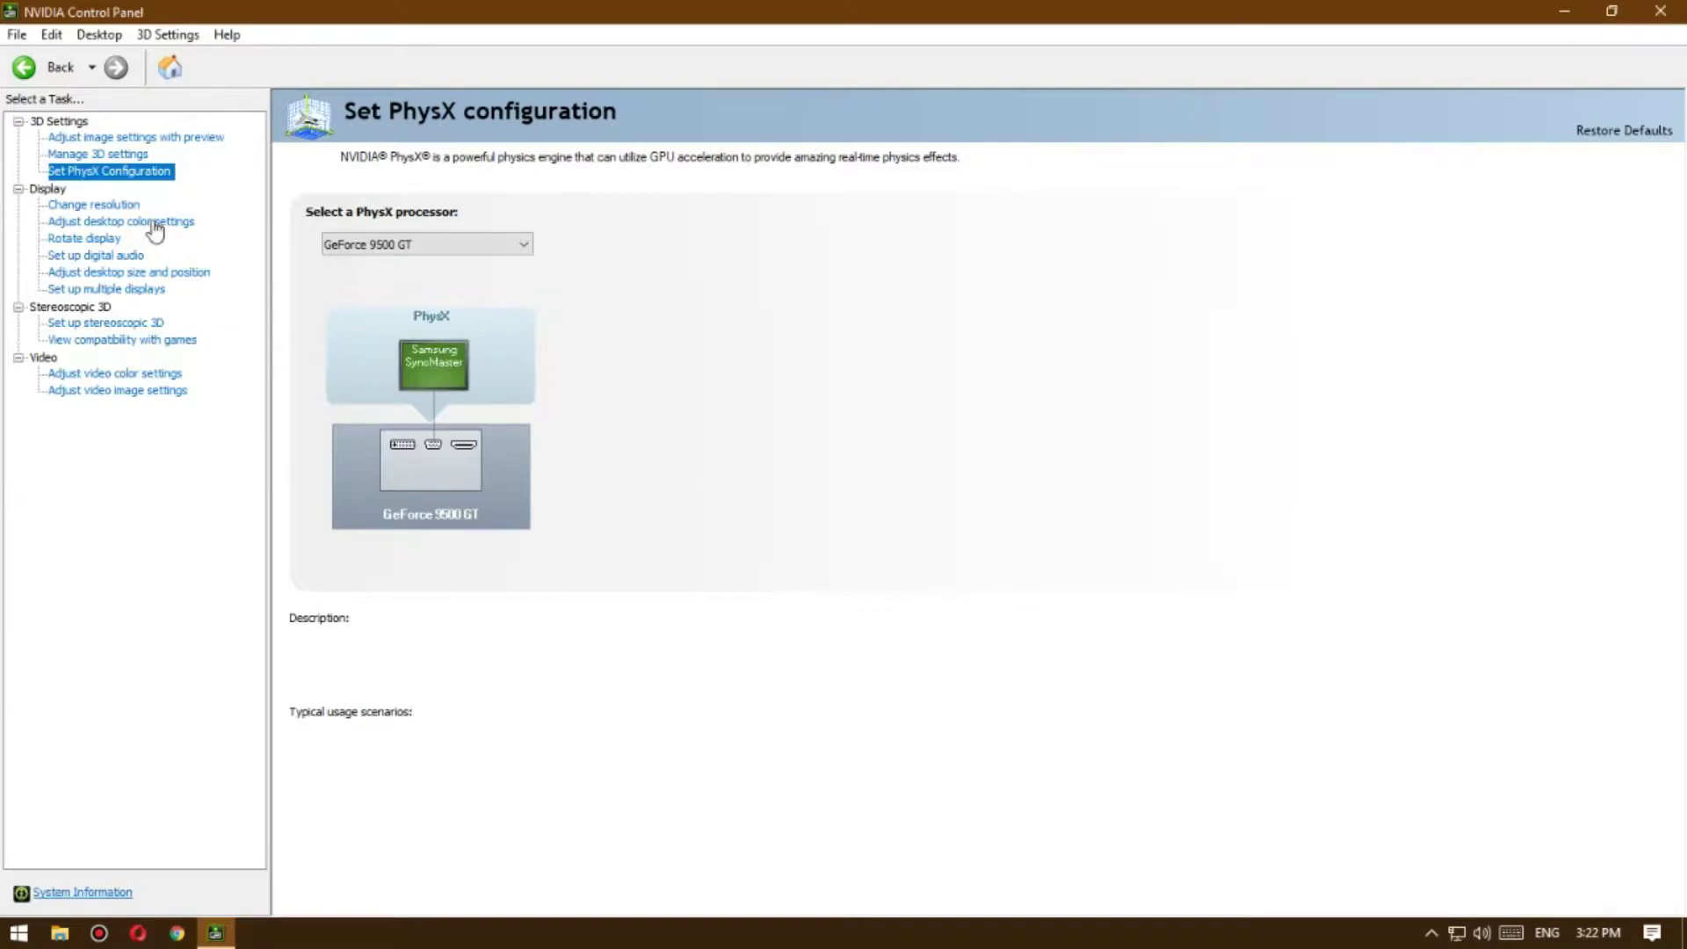
Step: Open the program-specific 3D settings for Grand Theft Auto V (gta5.exe)
left_click(81, 155)
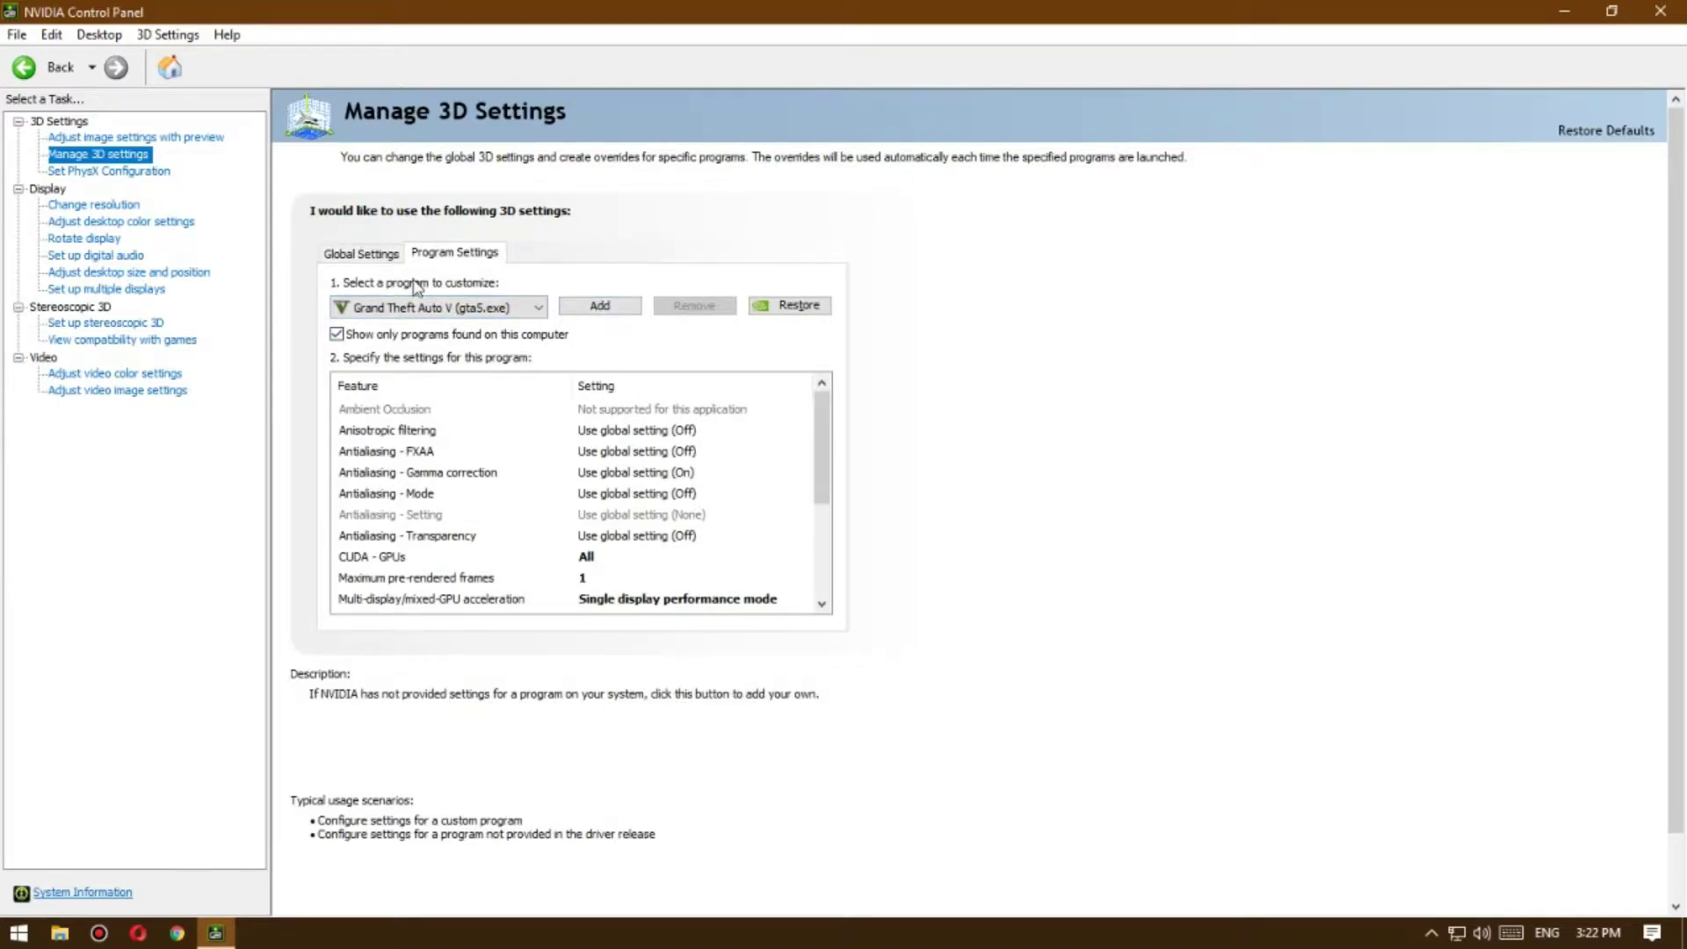
left_click(392, 257)
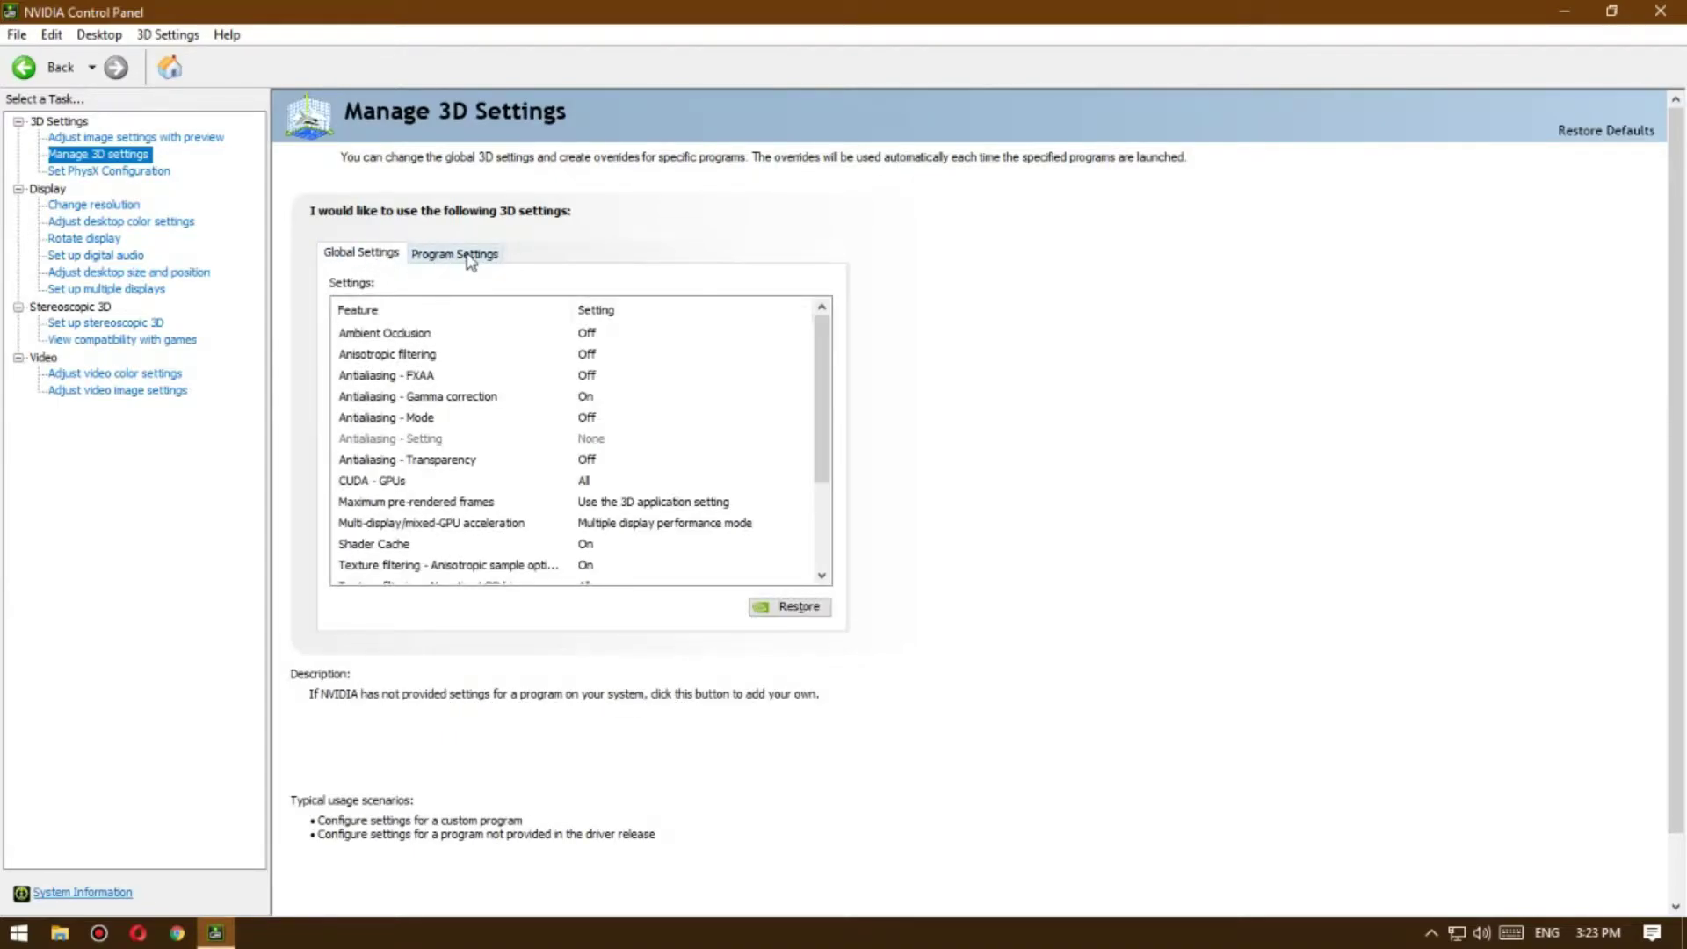
left_click(435, 256)
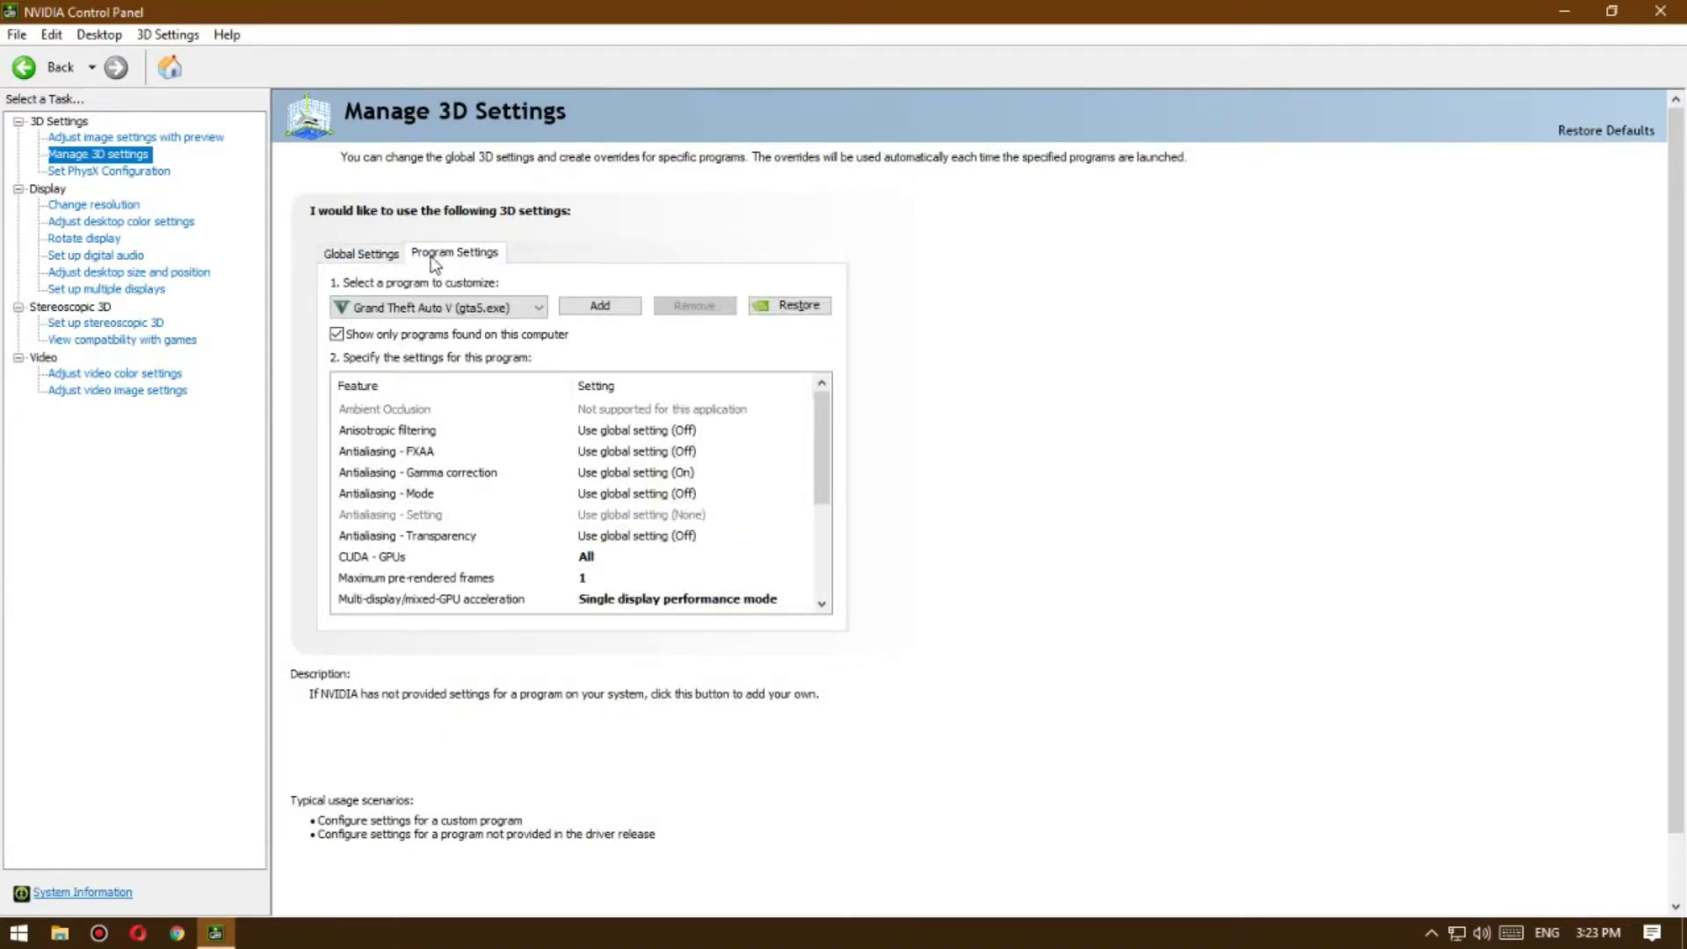
left_click(601, 308)
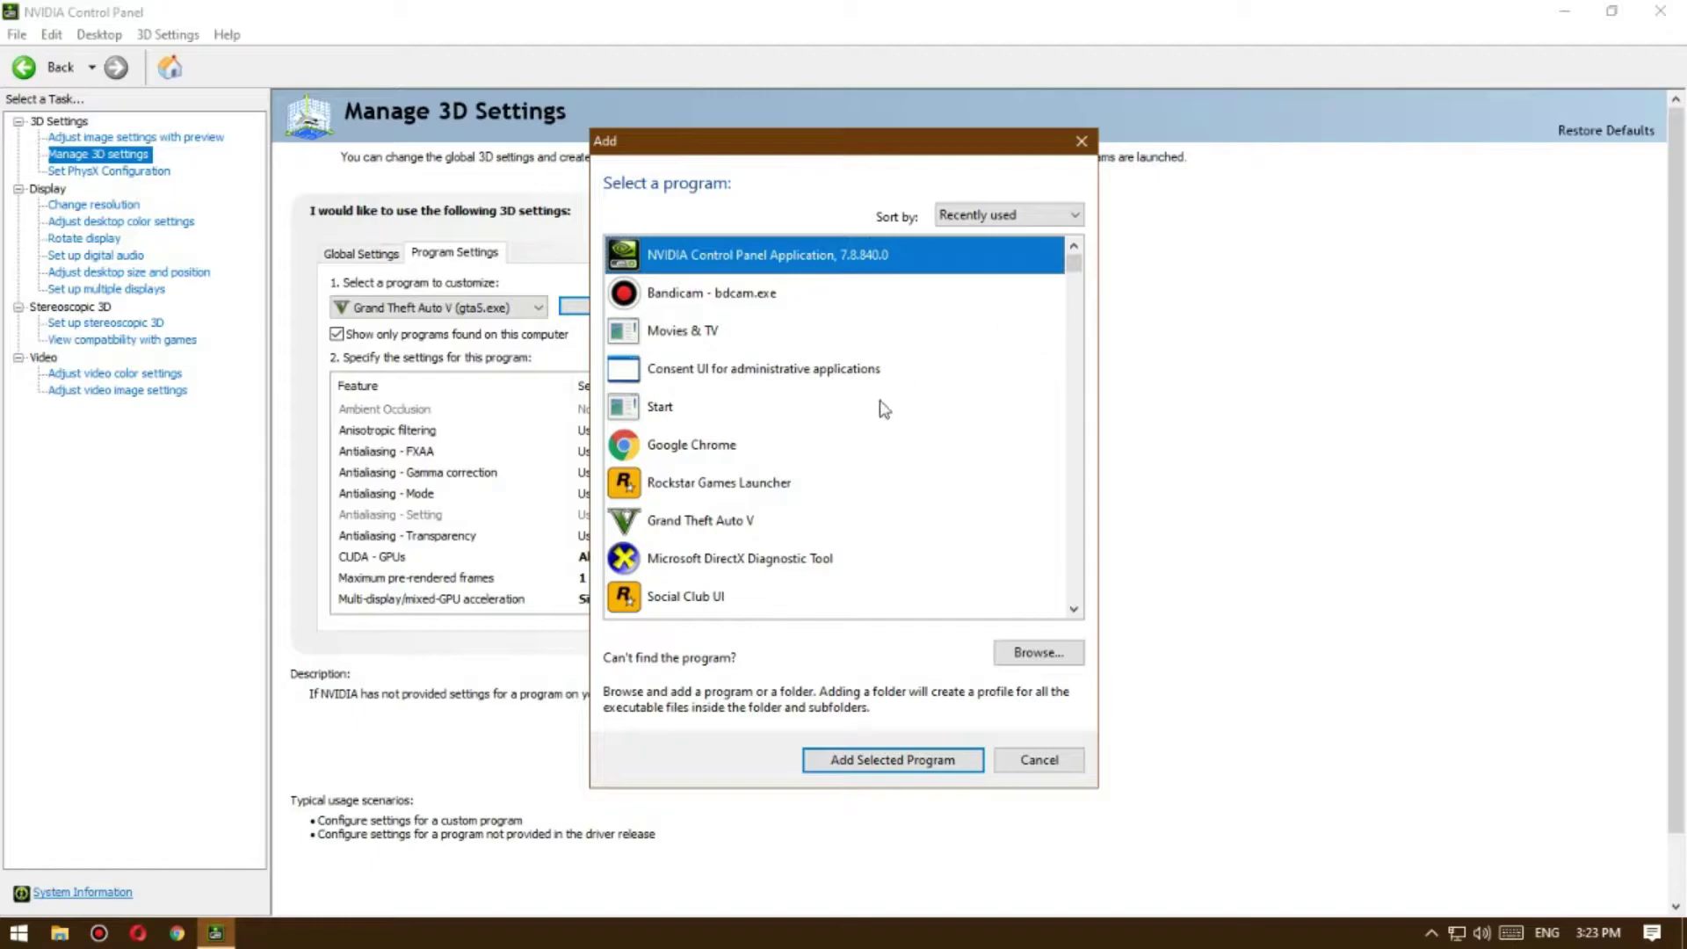
left_click(663, 518)
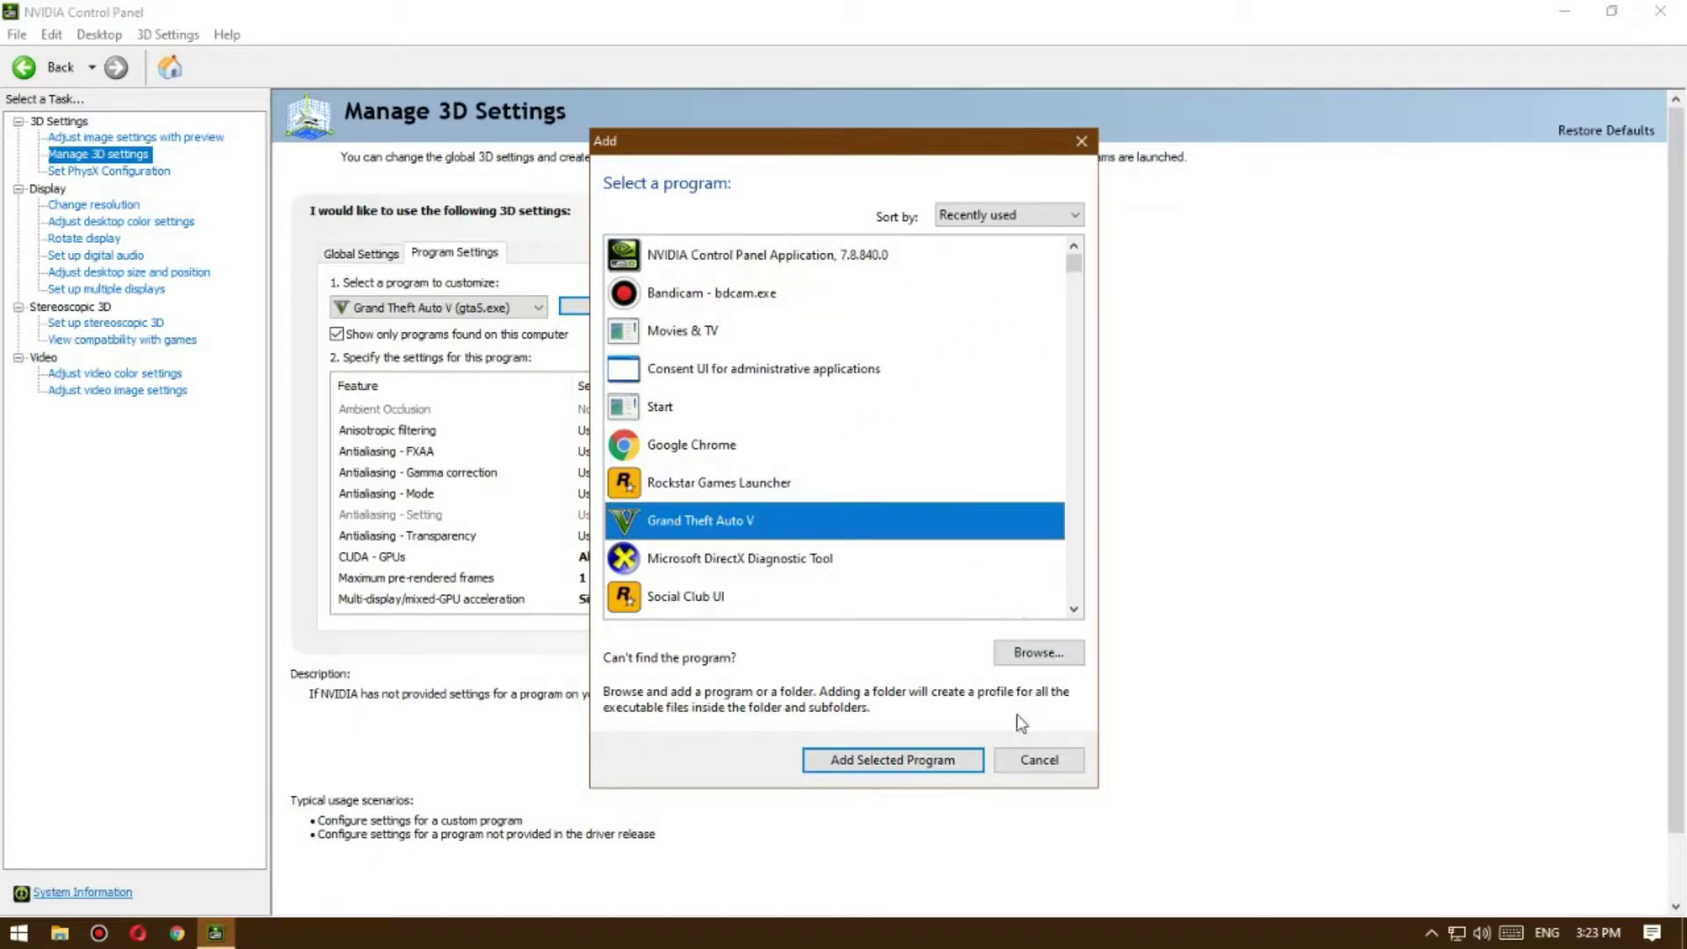
left_click(883, 772)
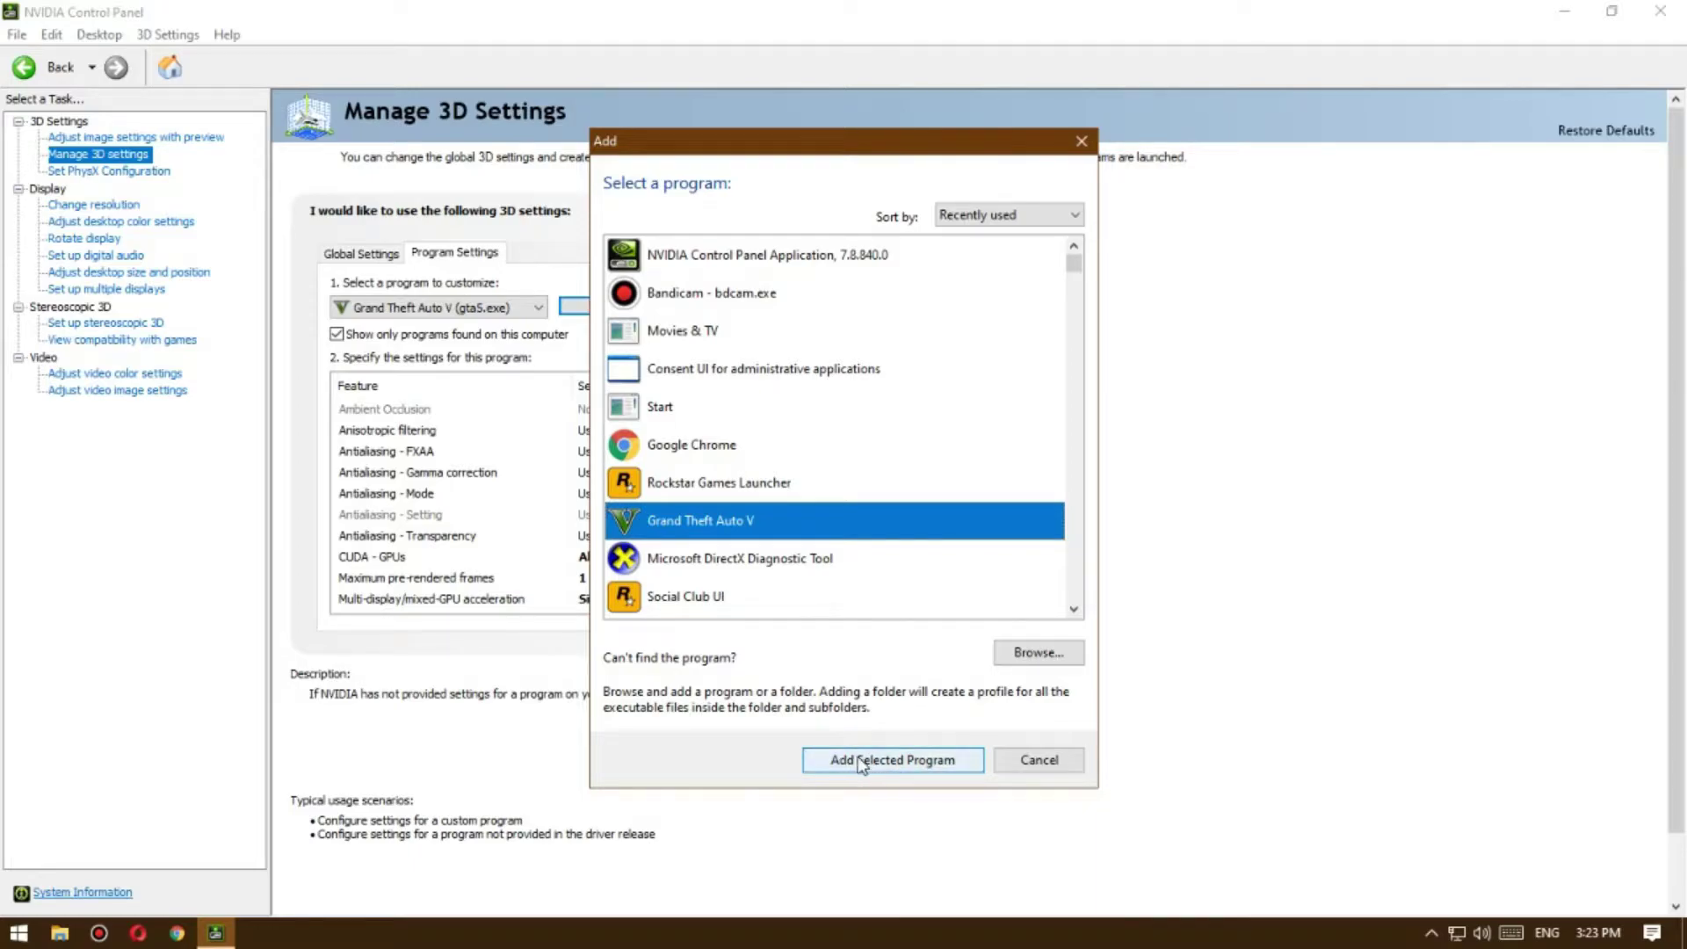
left_click(1026, 761)
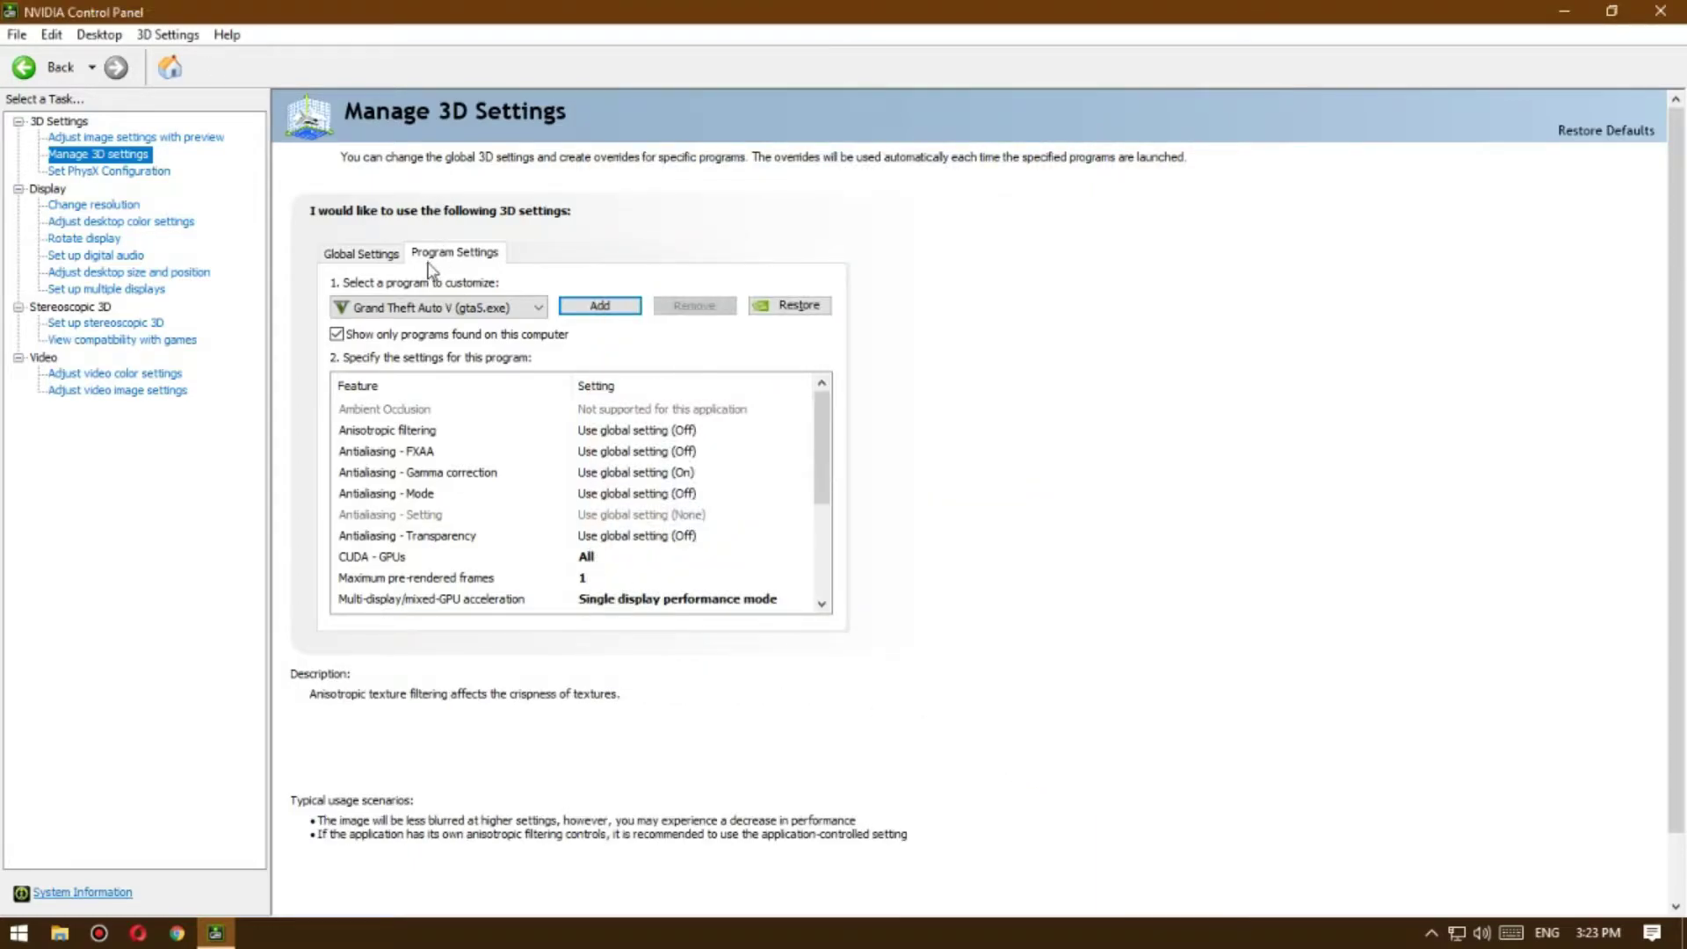
Step: Set CUDA - GPUs for Grand Theft Auto V to use the GeForce 9500 GT
left_click_drag(817, 424, 817, 499)
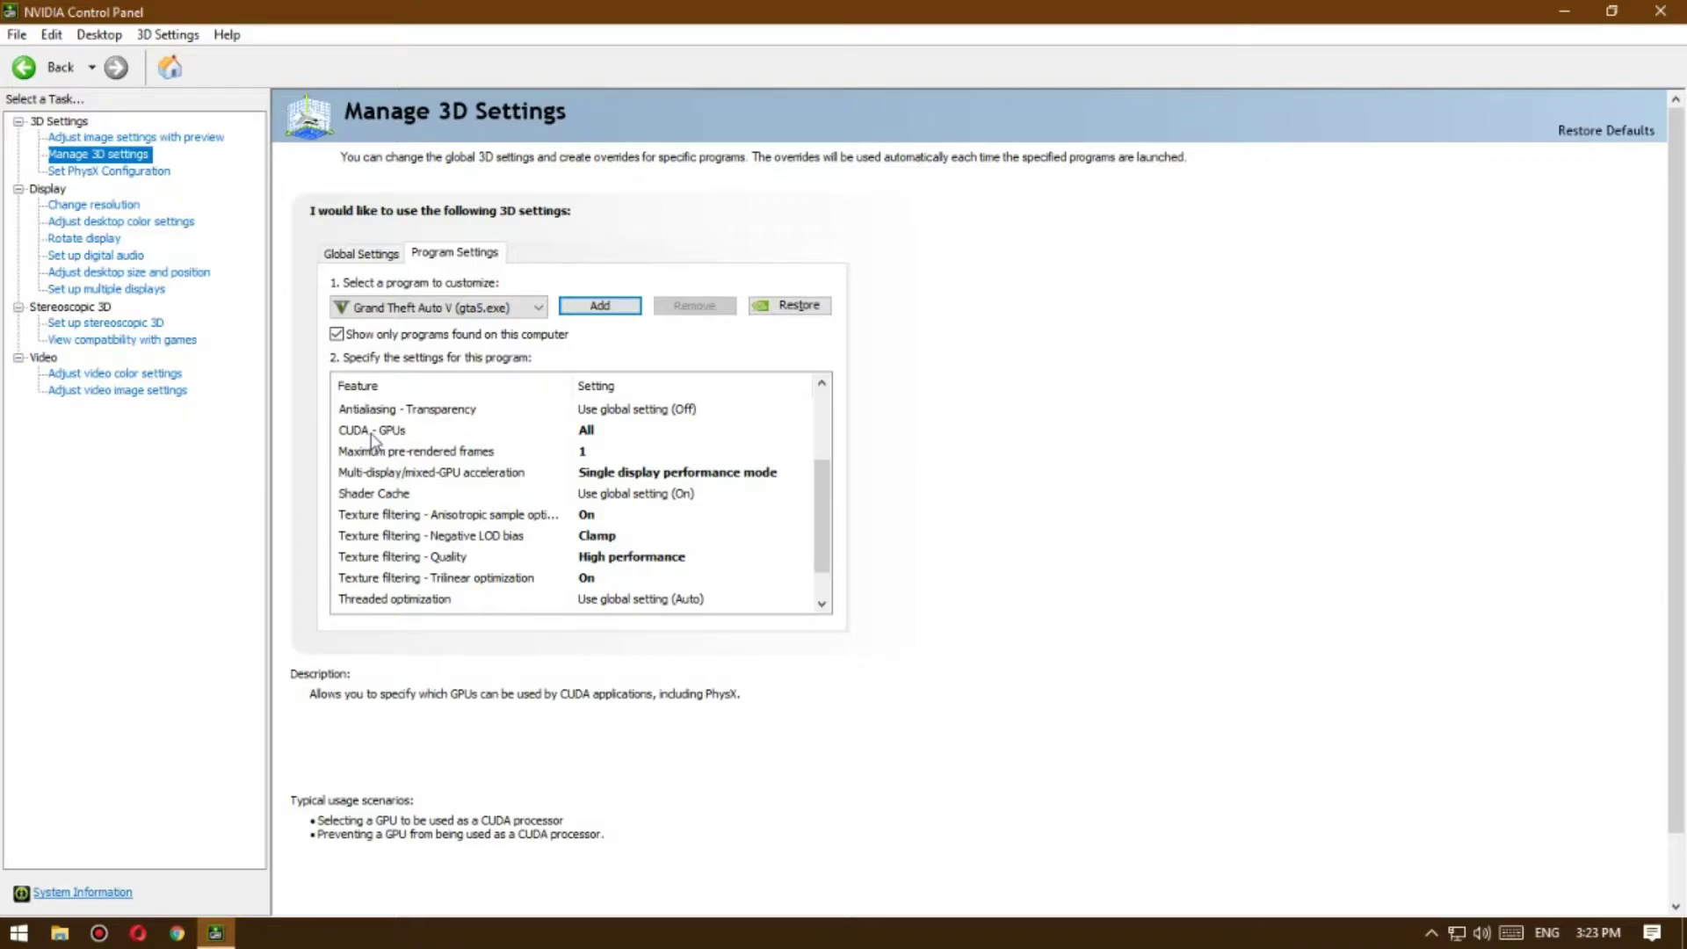
left_click(622, 437)
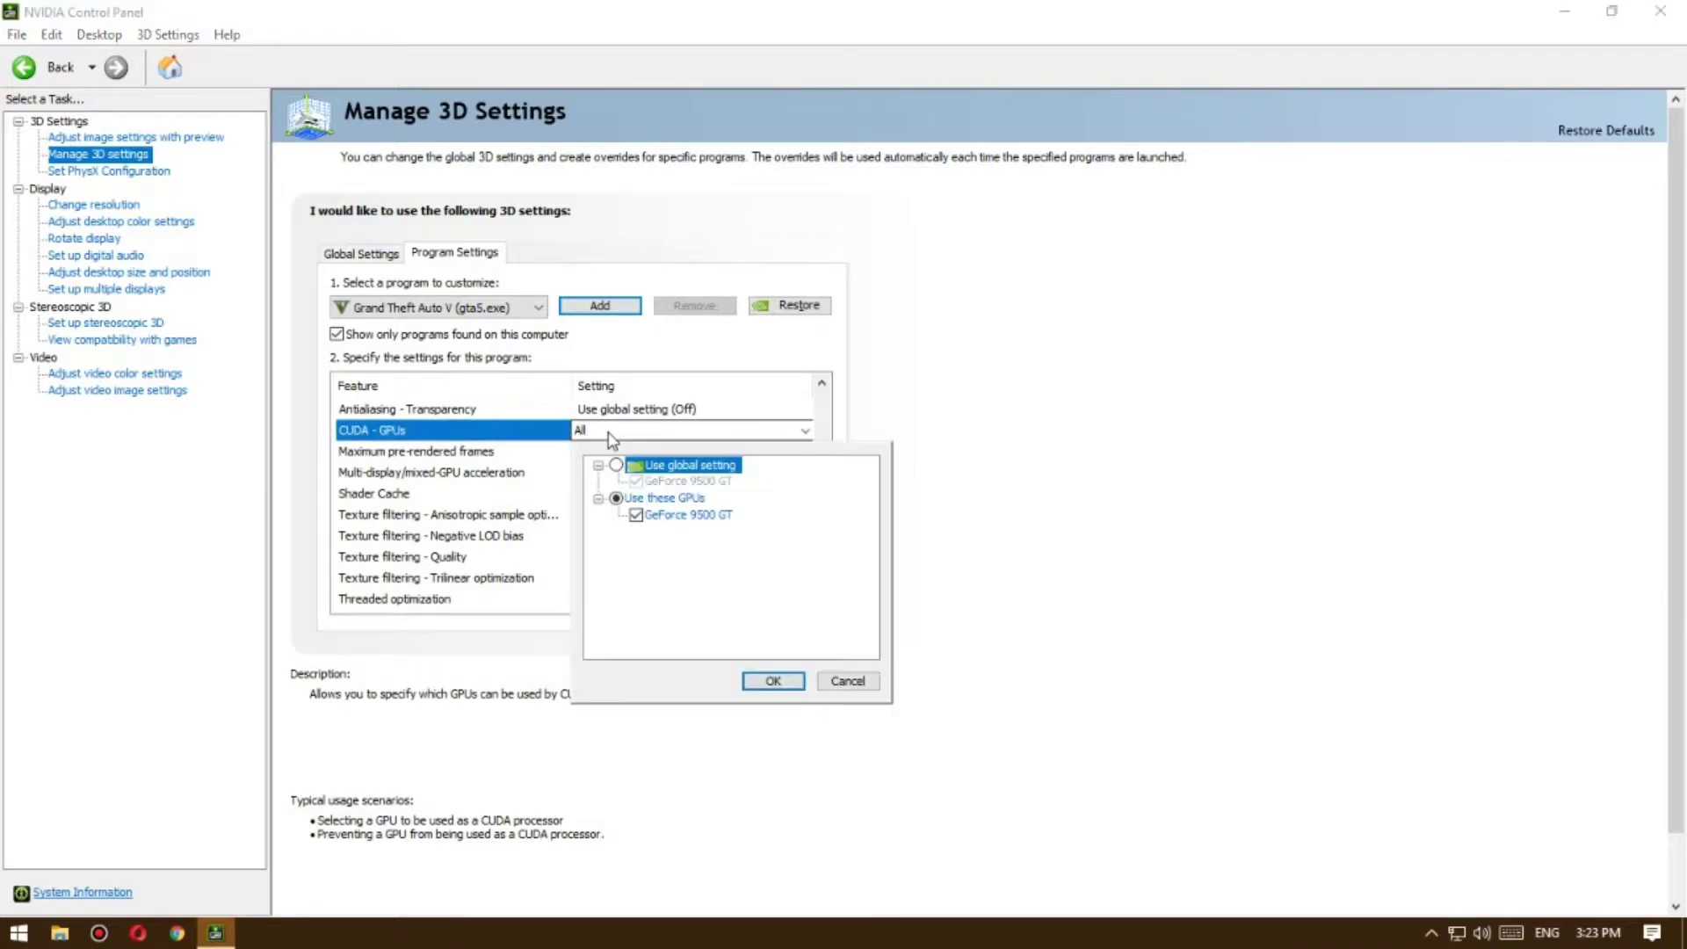
left_click(618, 500)
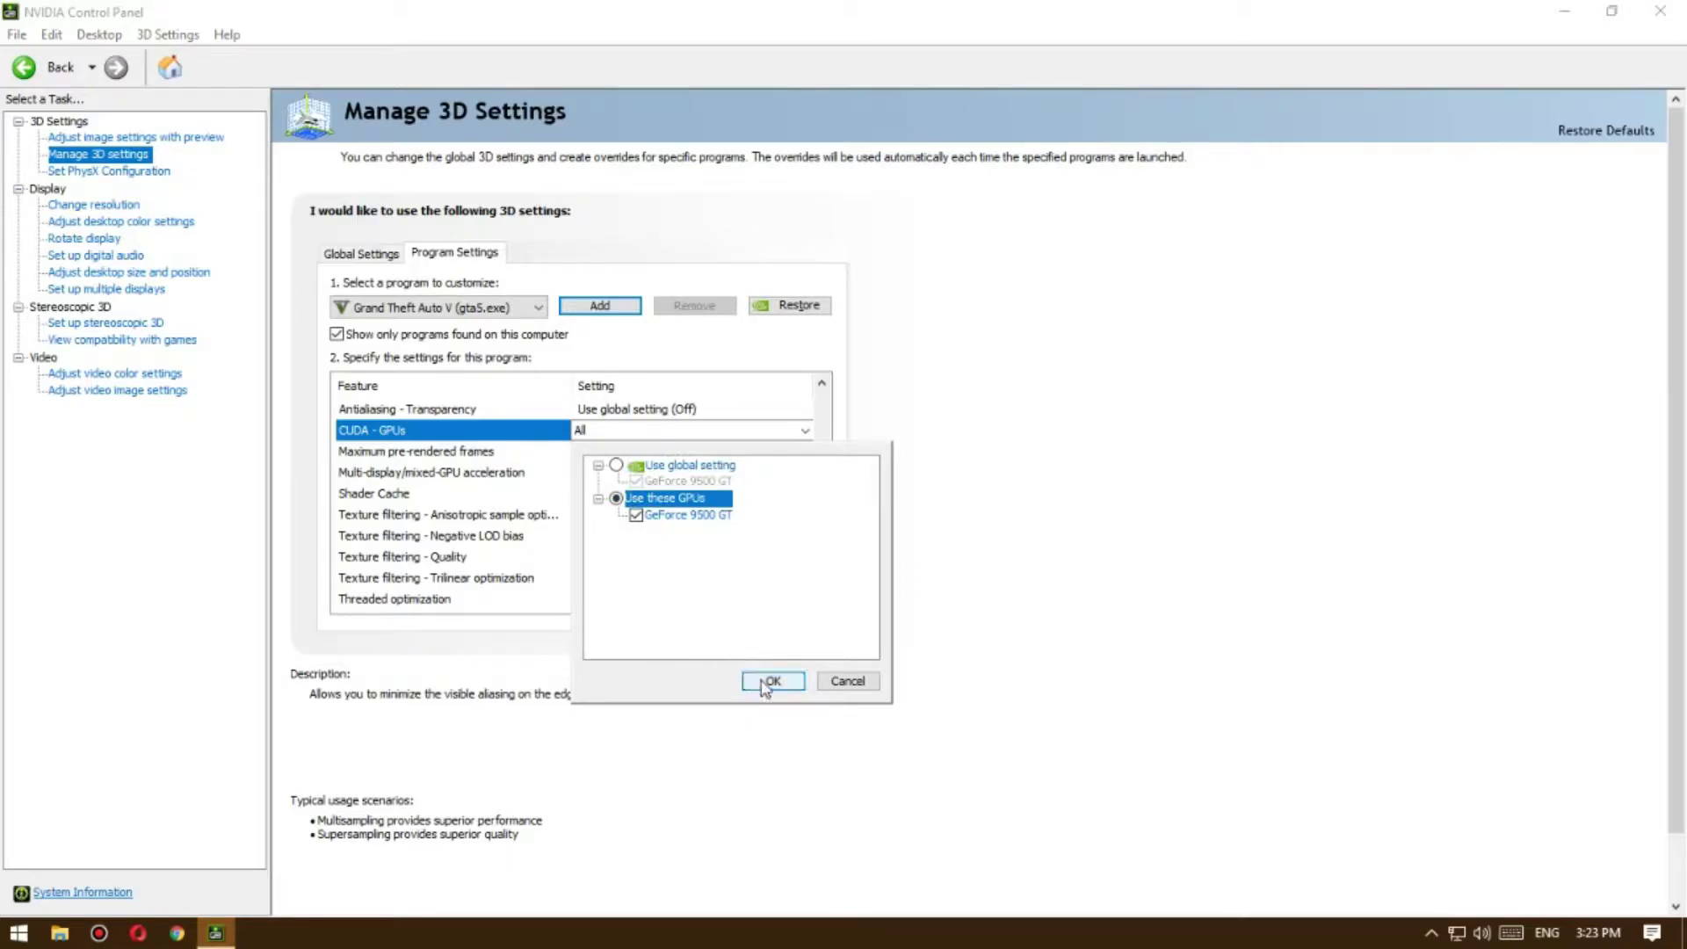
left_click(768, 682)
Step: Keep Maximum pre-rendered frames at 1 and set Multi-display/mixed-GPU acceleration to Single display performance mode
left_click_drag(819, 454, 820, 499)
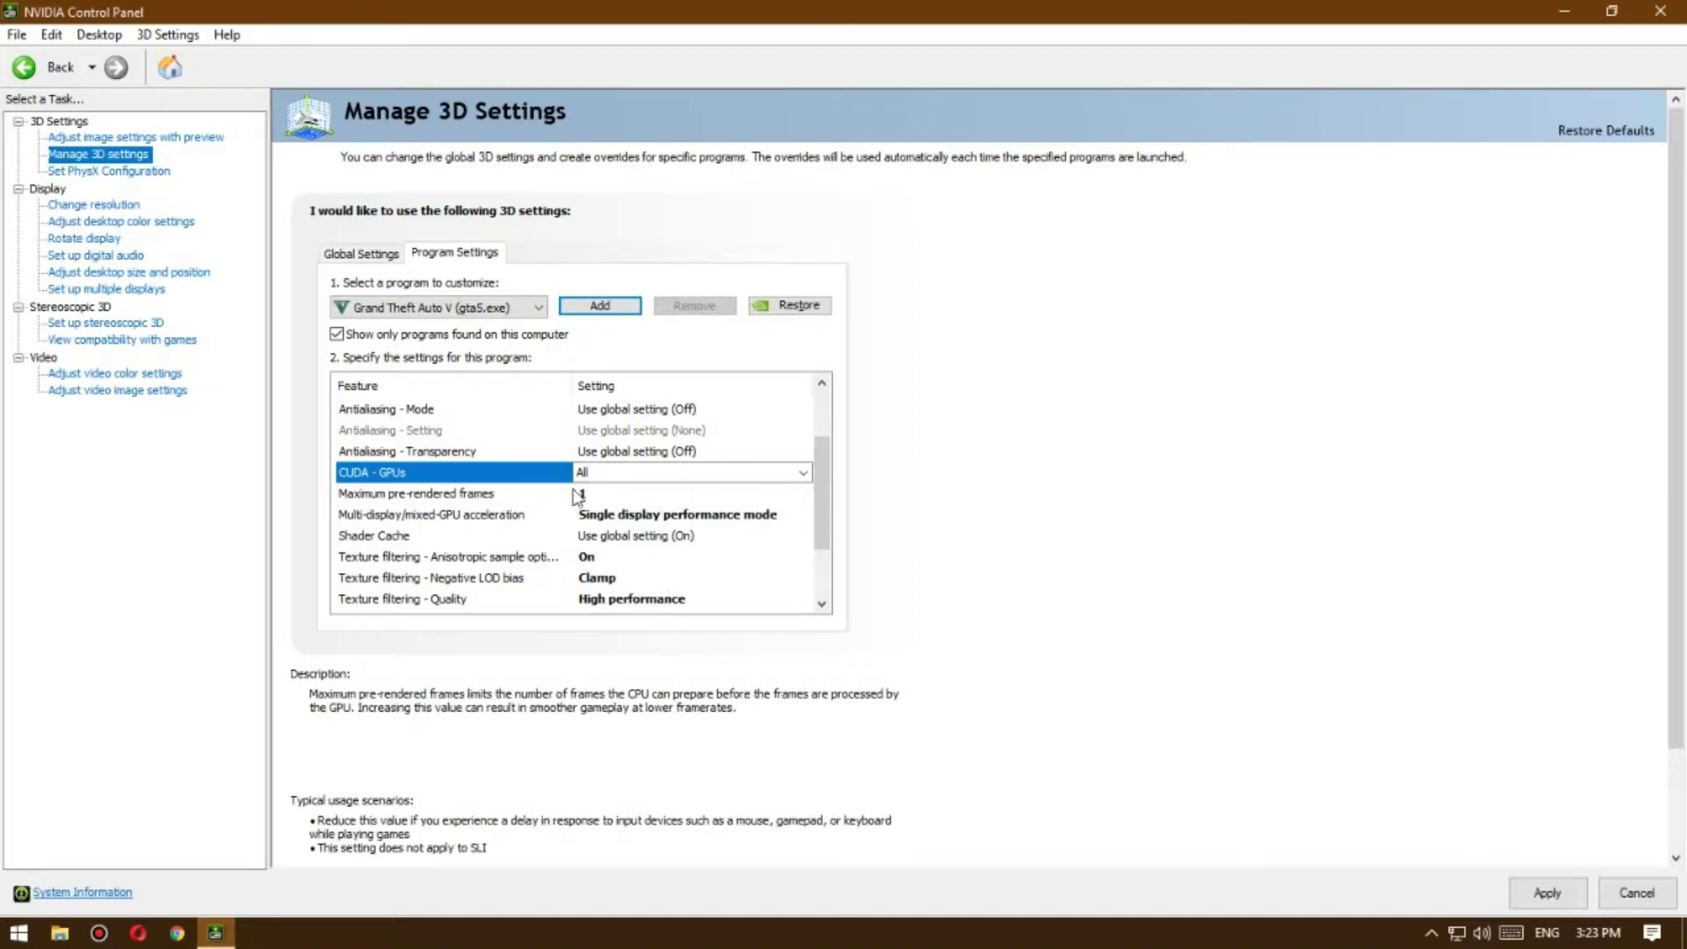
left_click(606, 495)
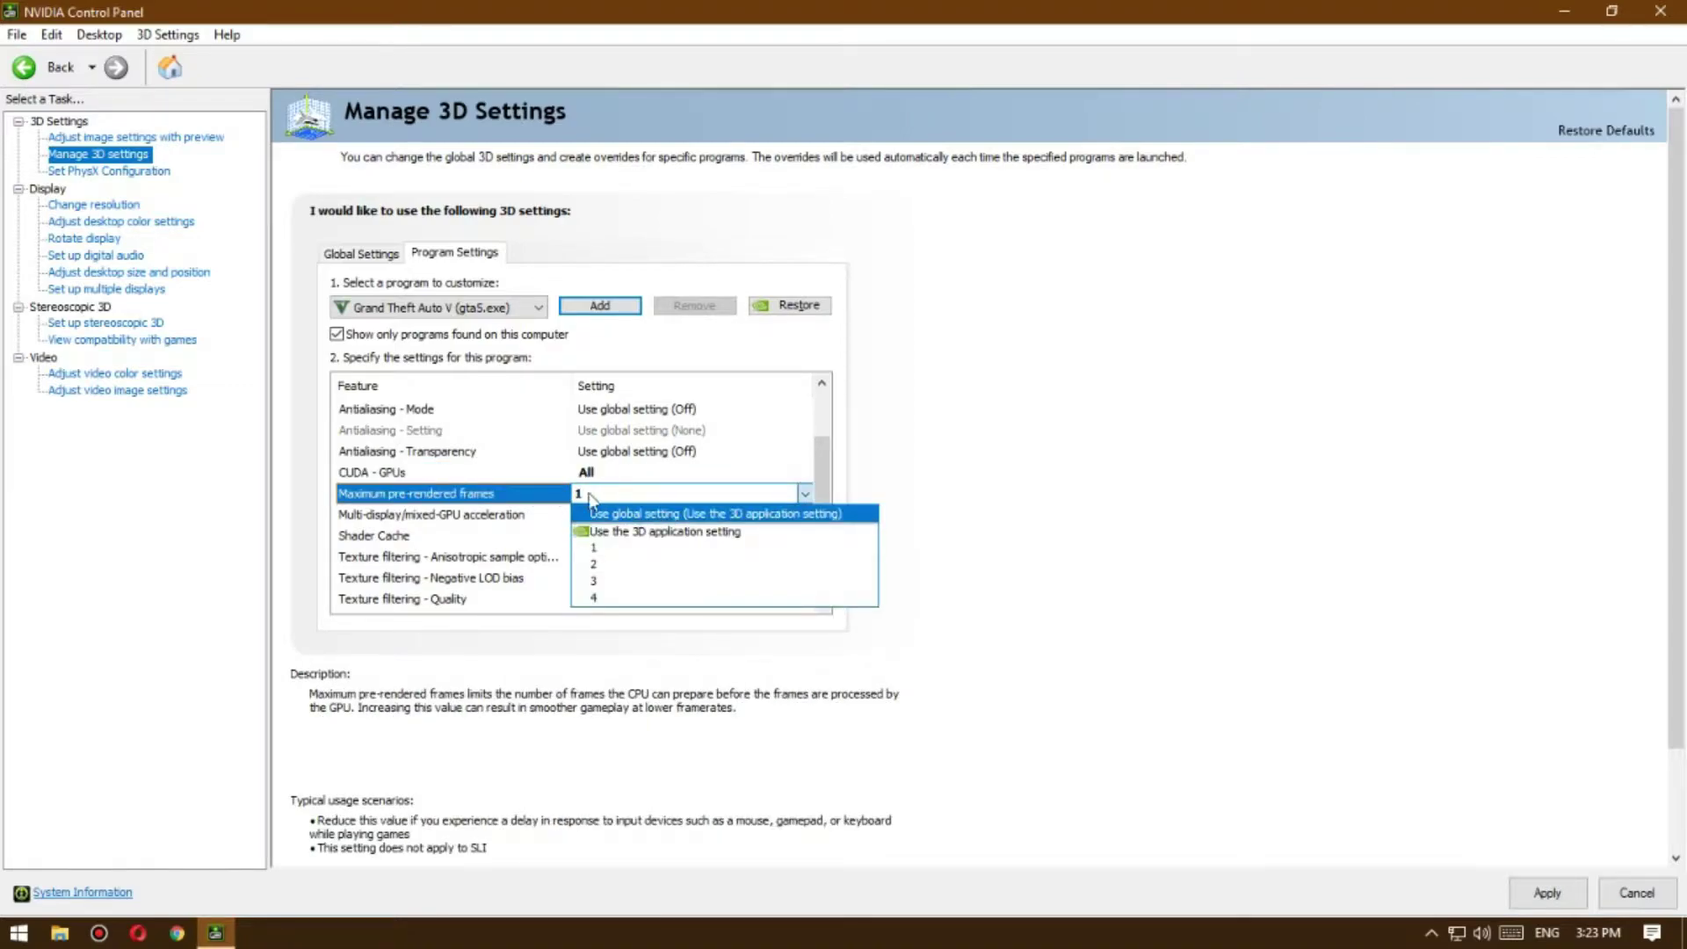
left_click(472, 501)
left_click(580, 494)
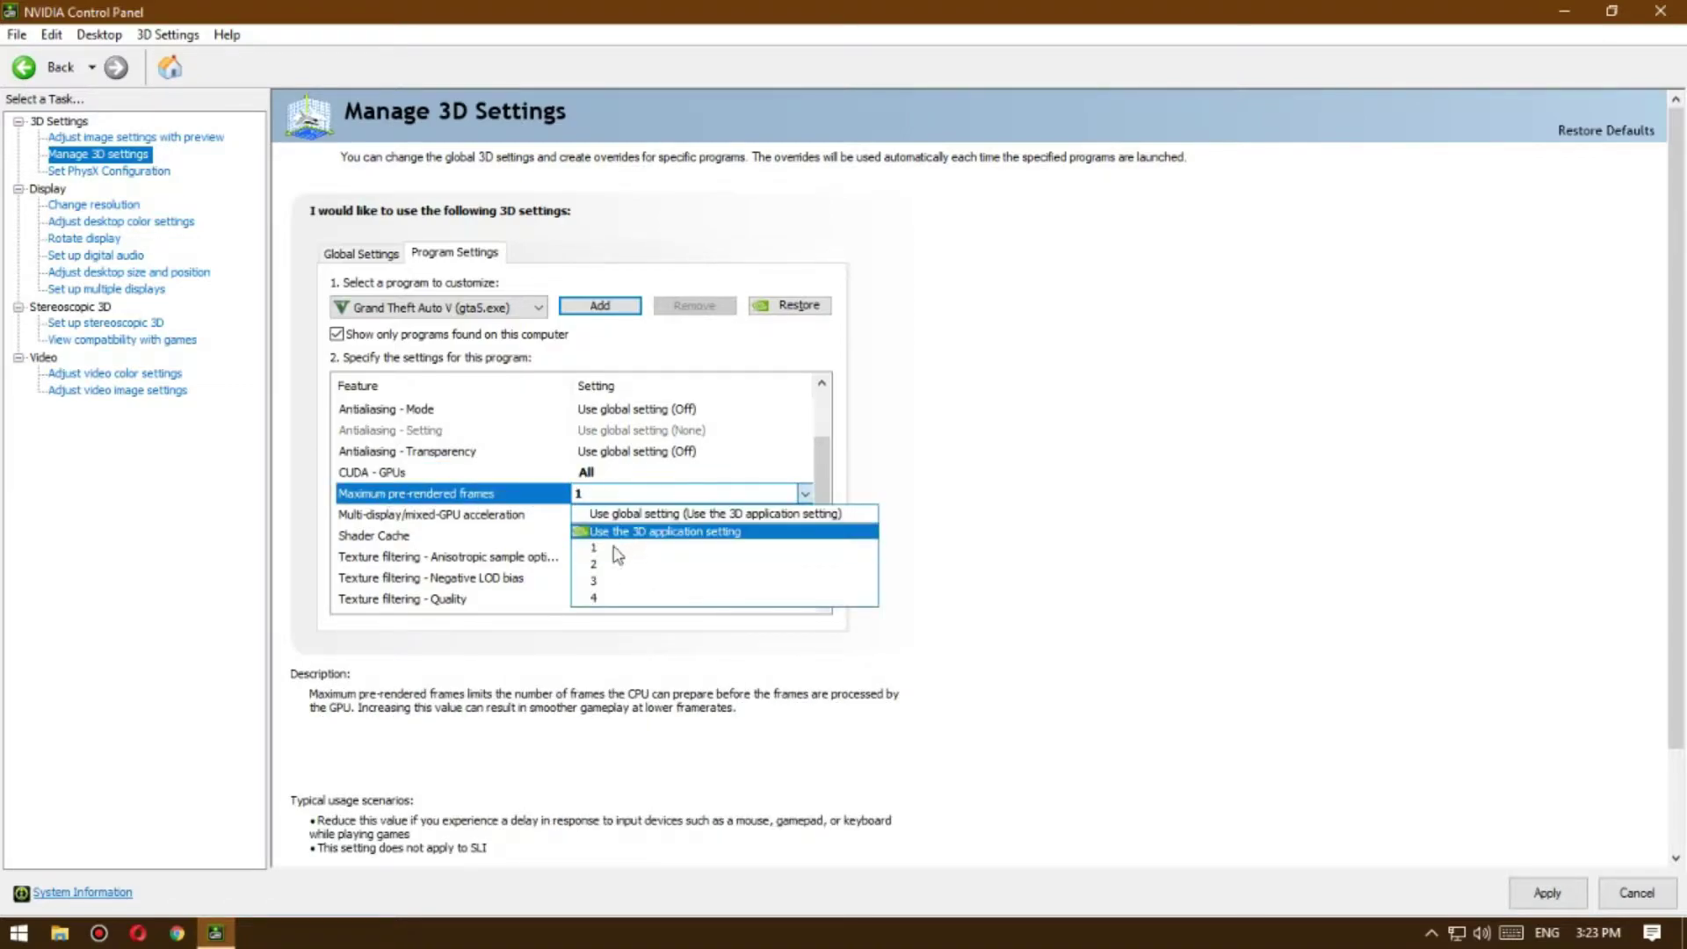
left_click(413, 534)
left_click(378, 517)
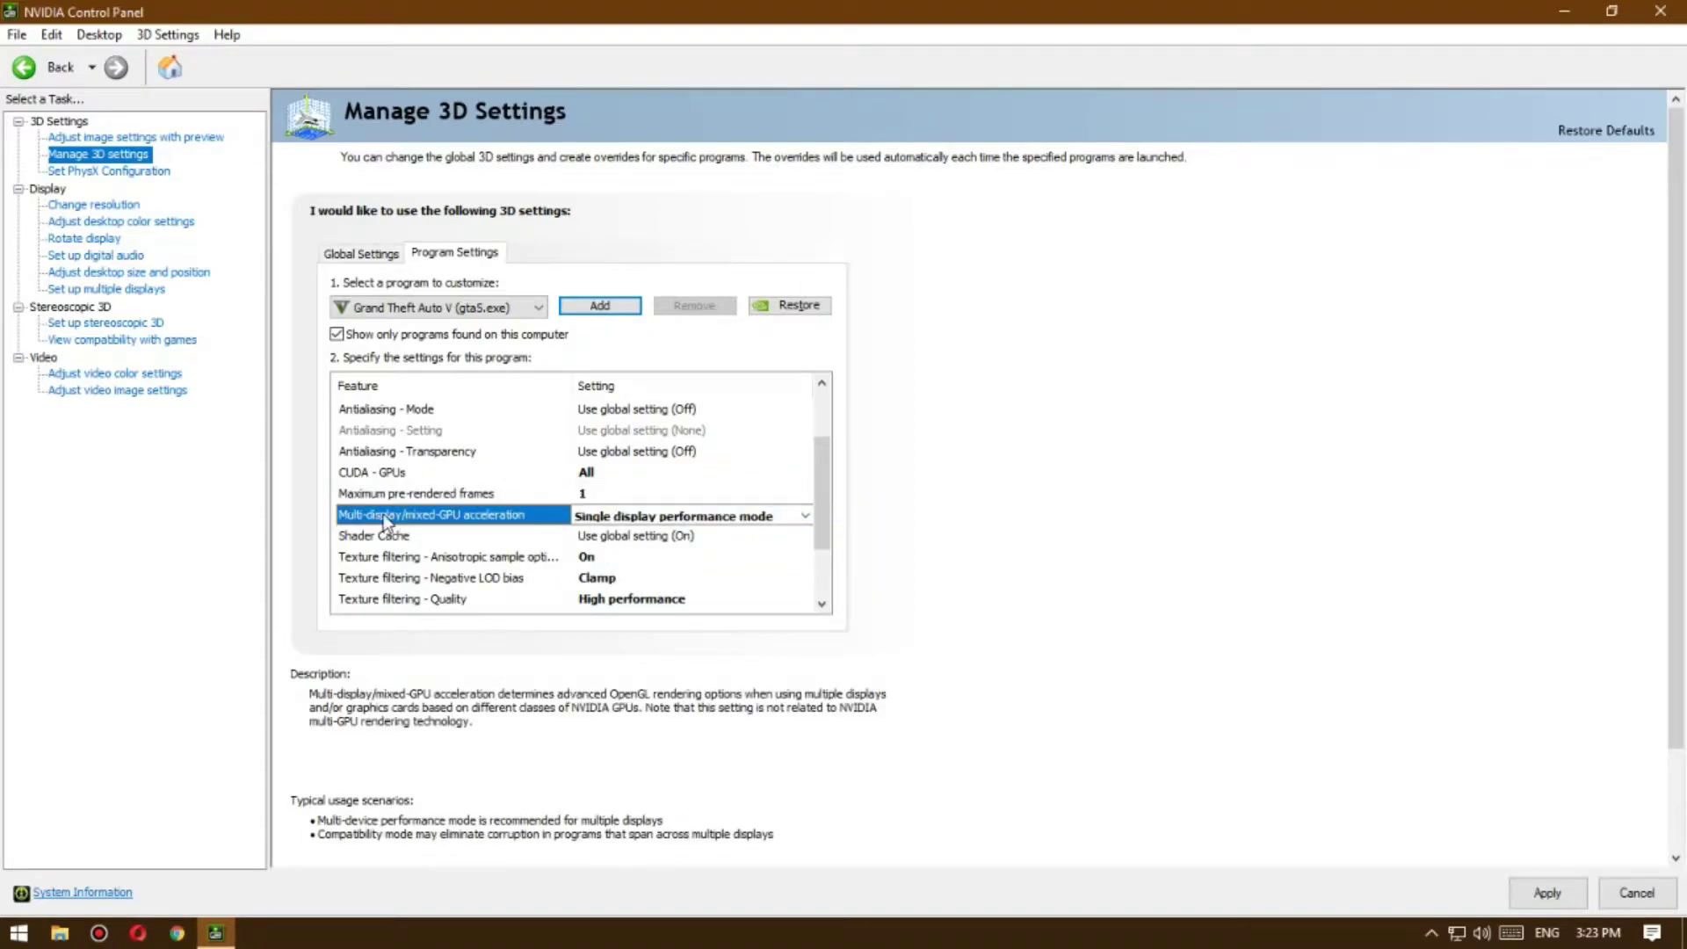
left_click(615, 516)
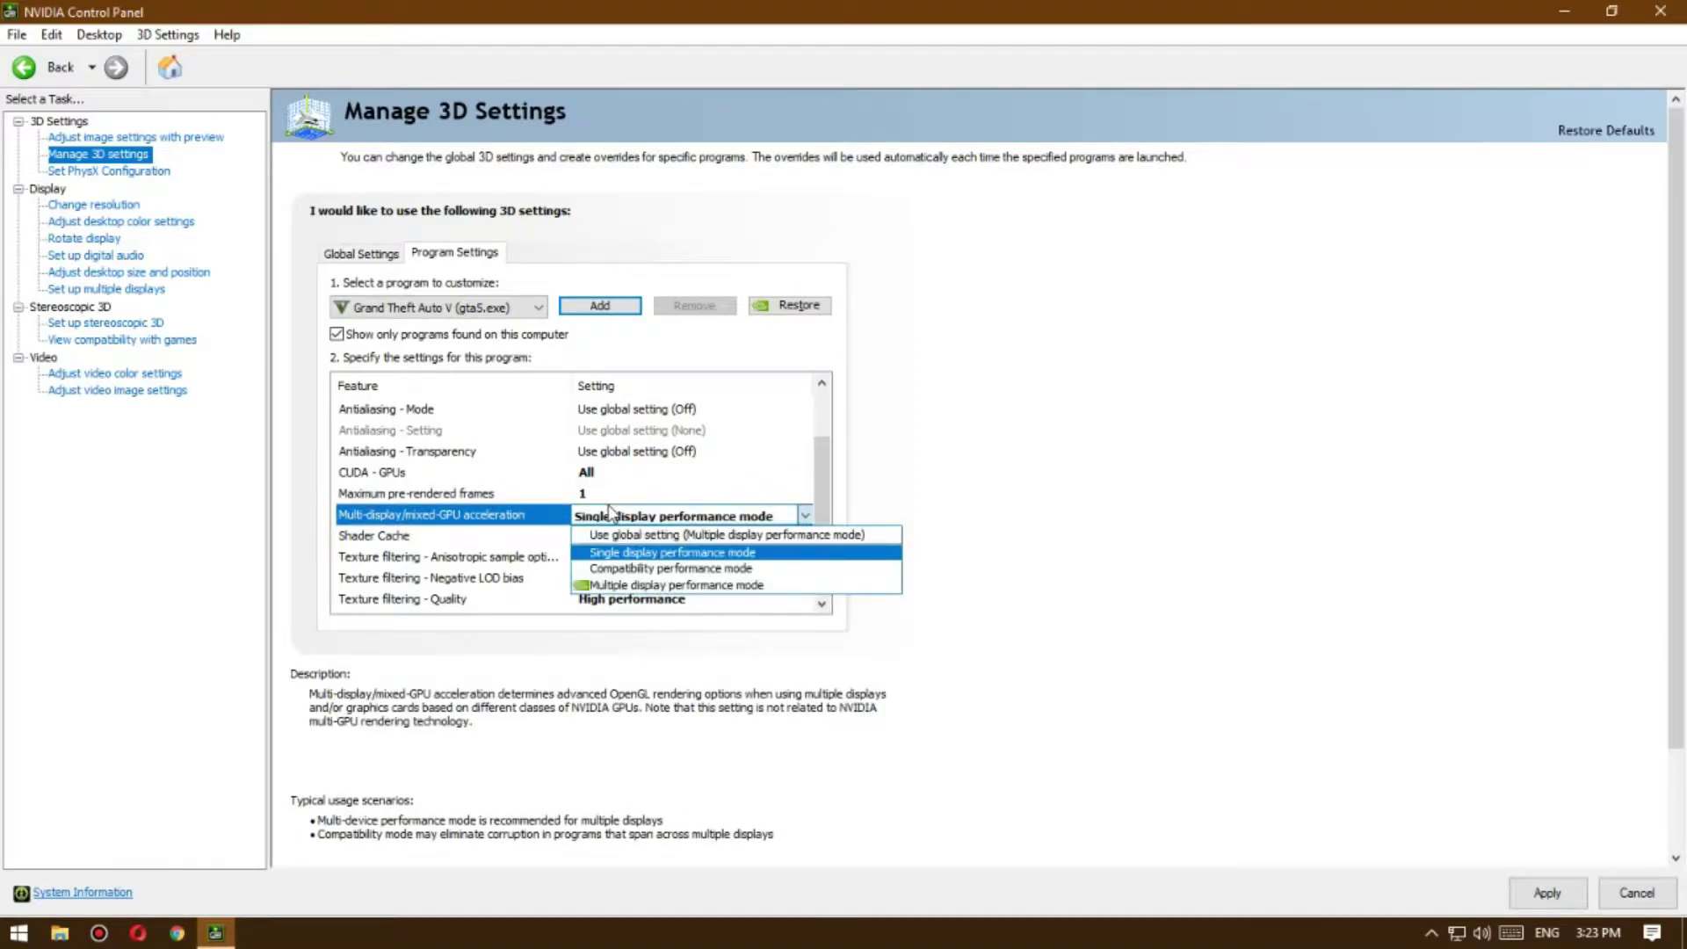
left_click(647, 553)
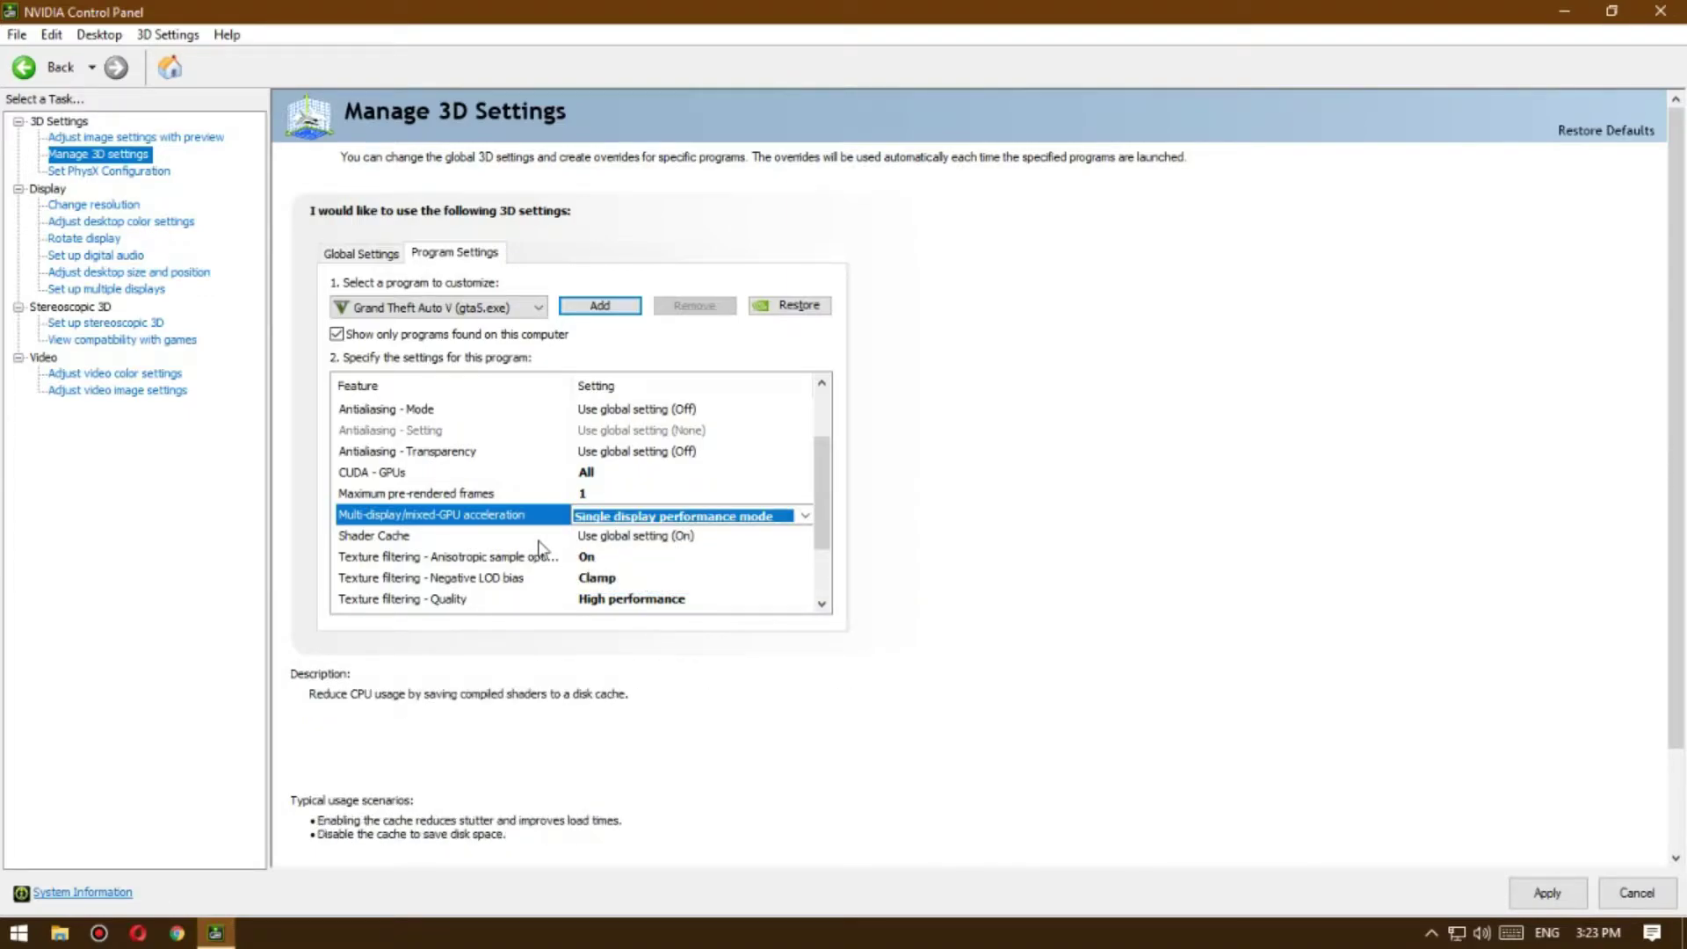
Step: Set texture filtering's anisotropic sample optimization to On and its negative LOD bias to Use global setting (Allow)
left_click_drag(823, 510, 793, 550)
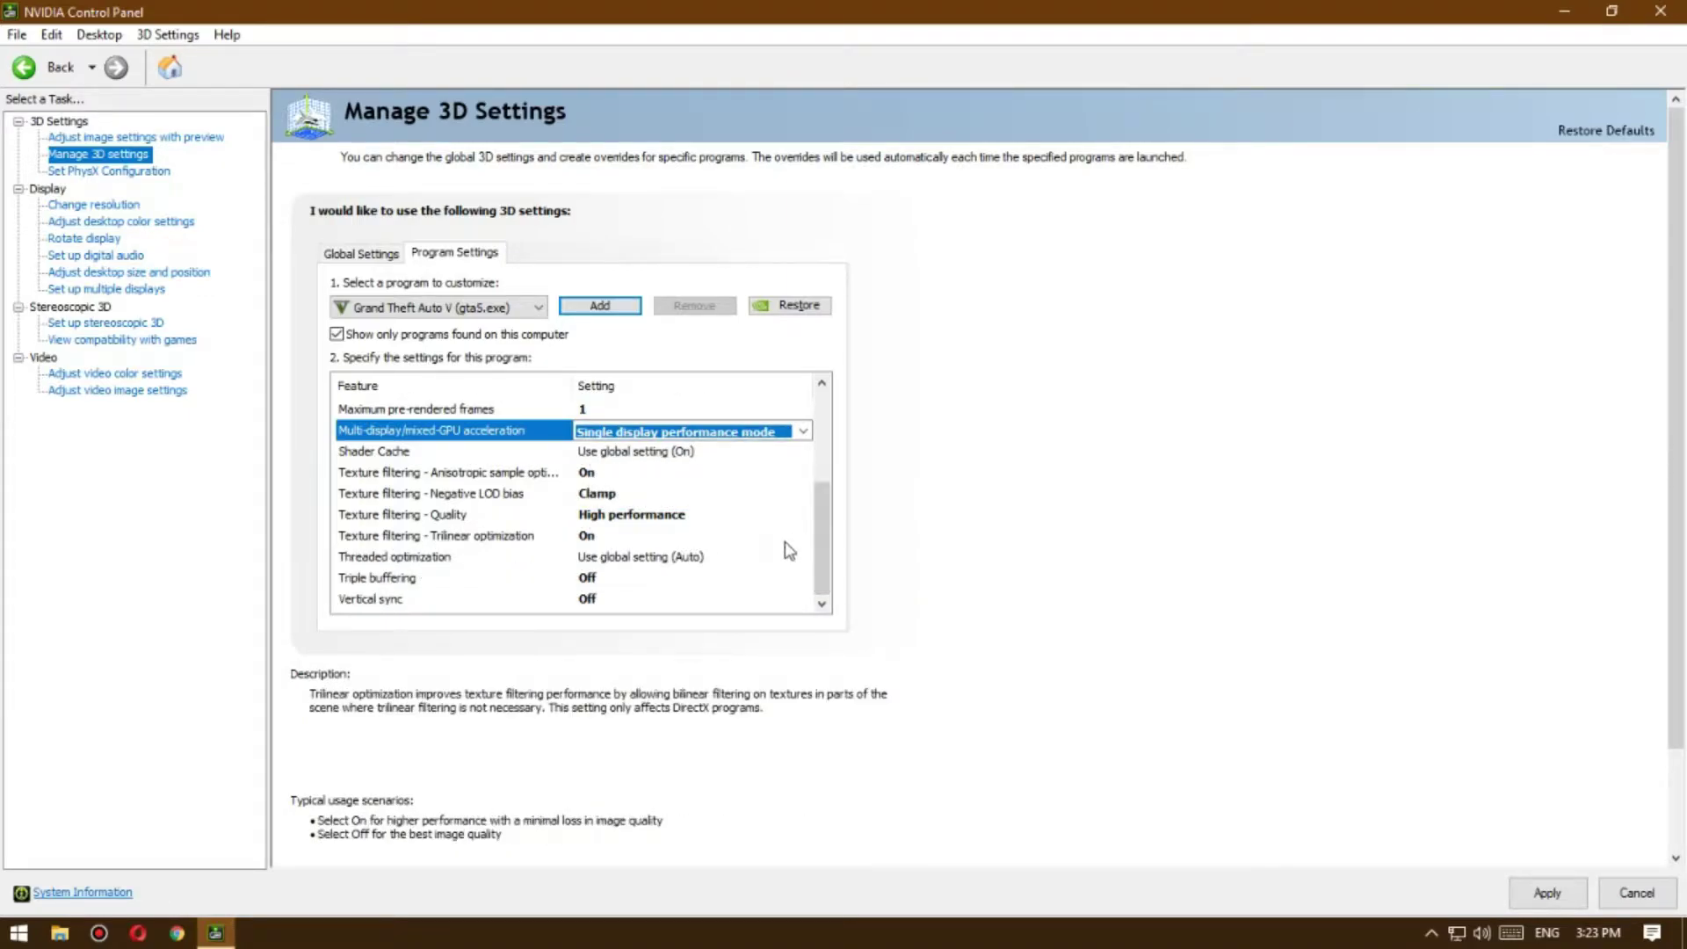
left_click(459, 475)
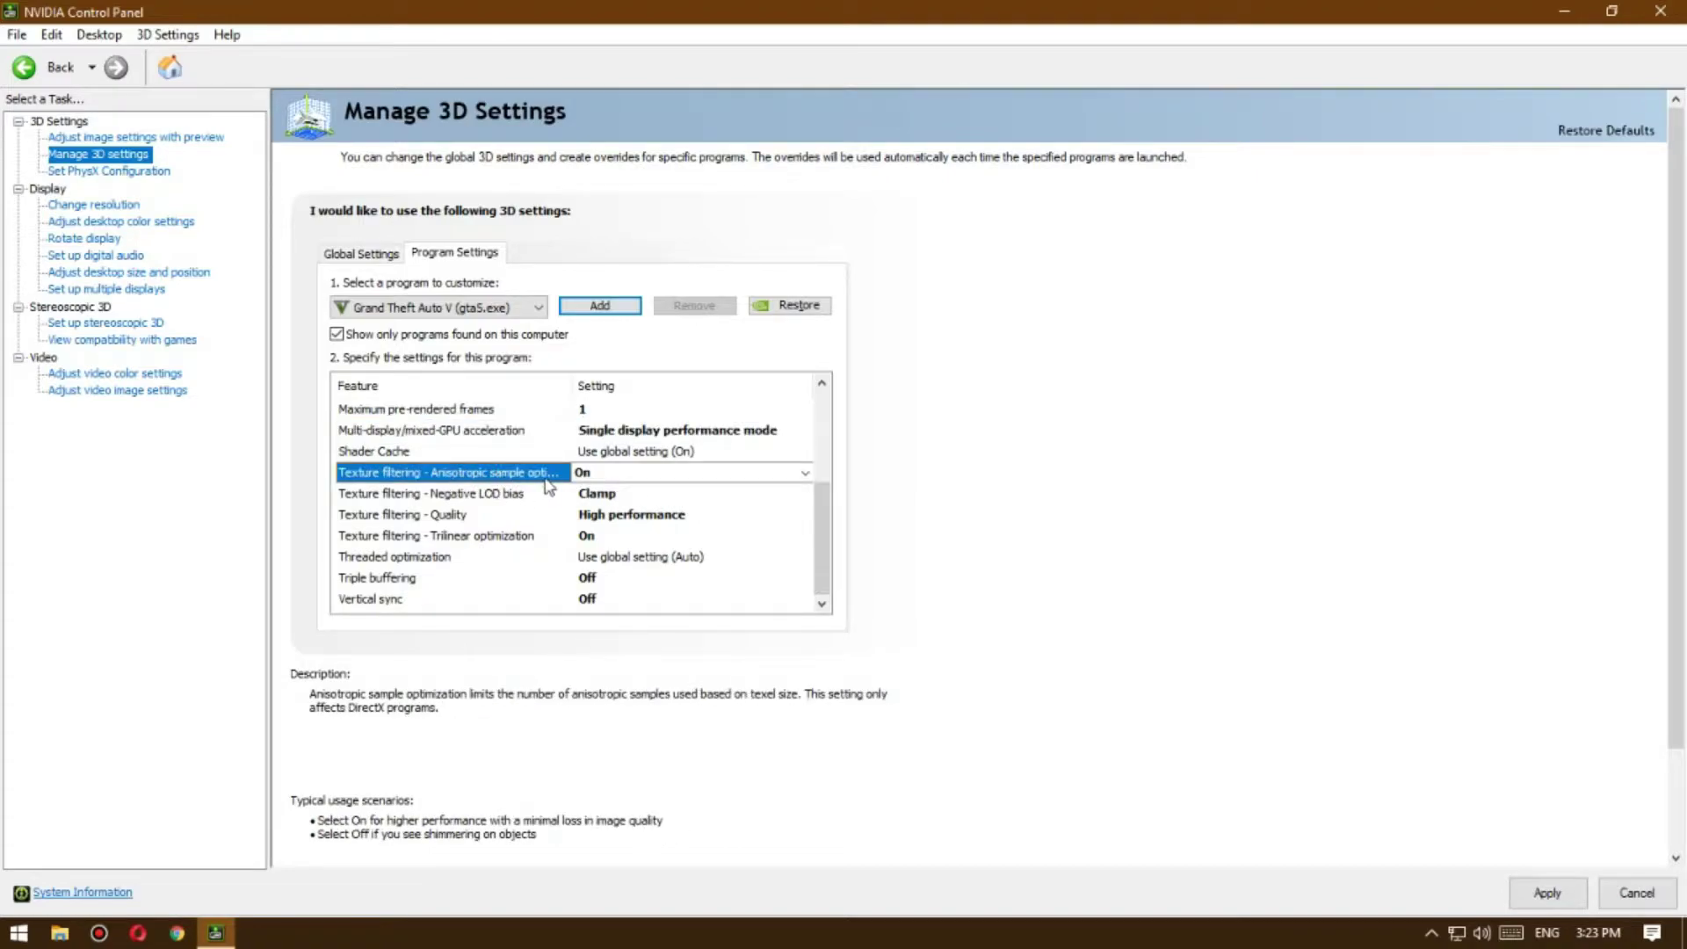
left_click(606, 475)
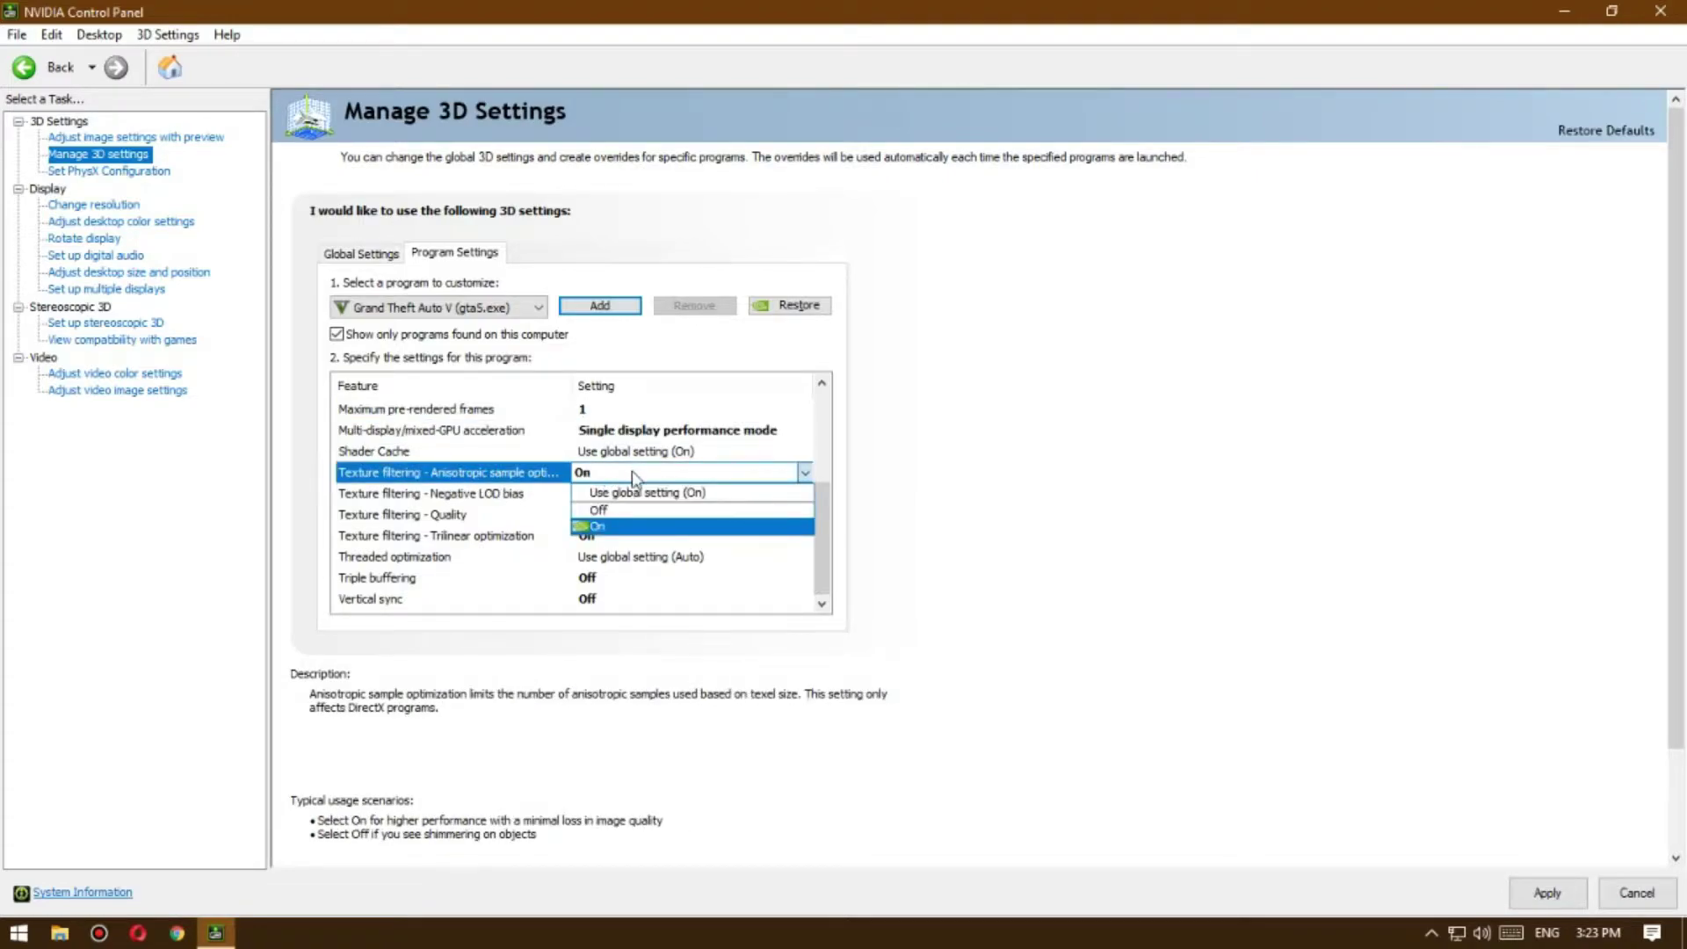
left_click(607, 528)
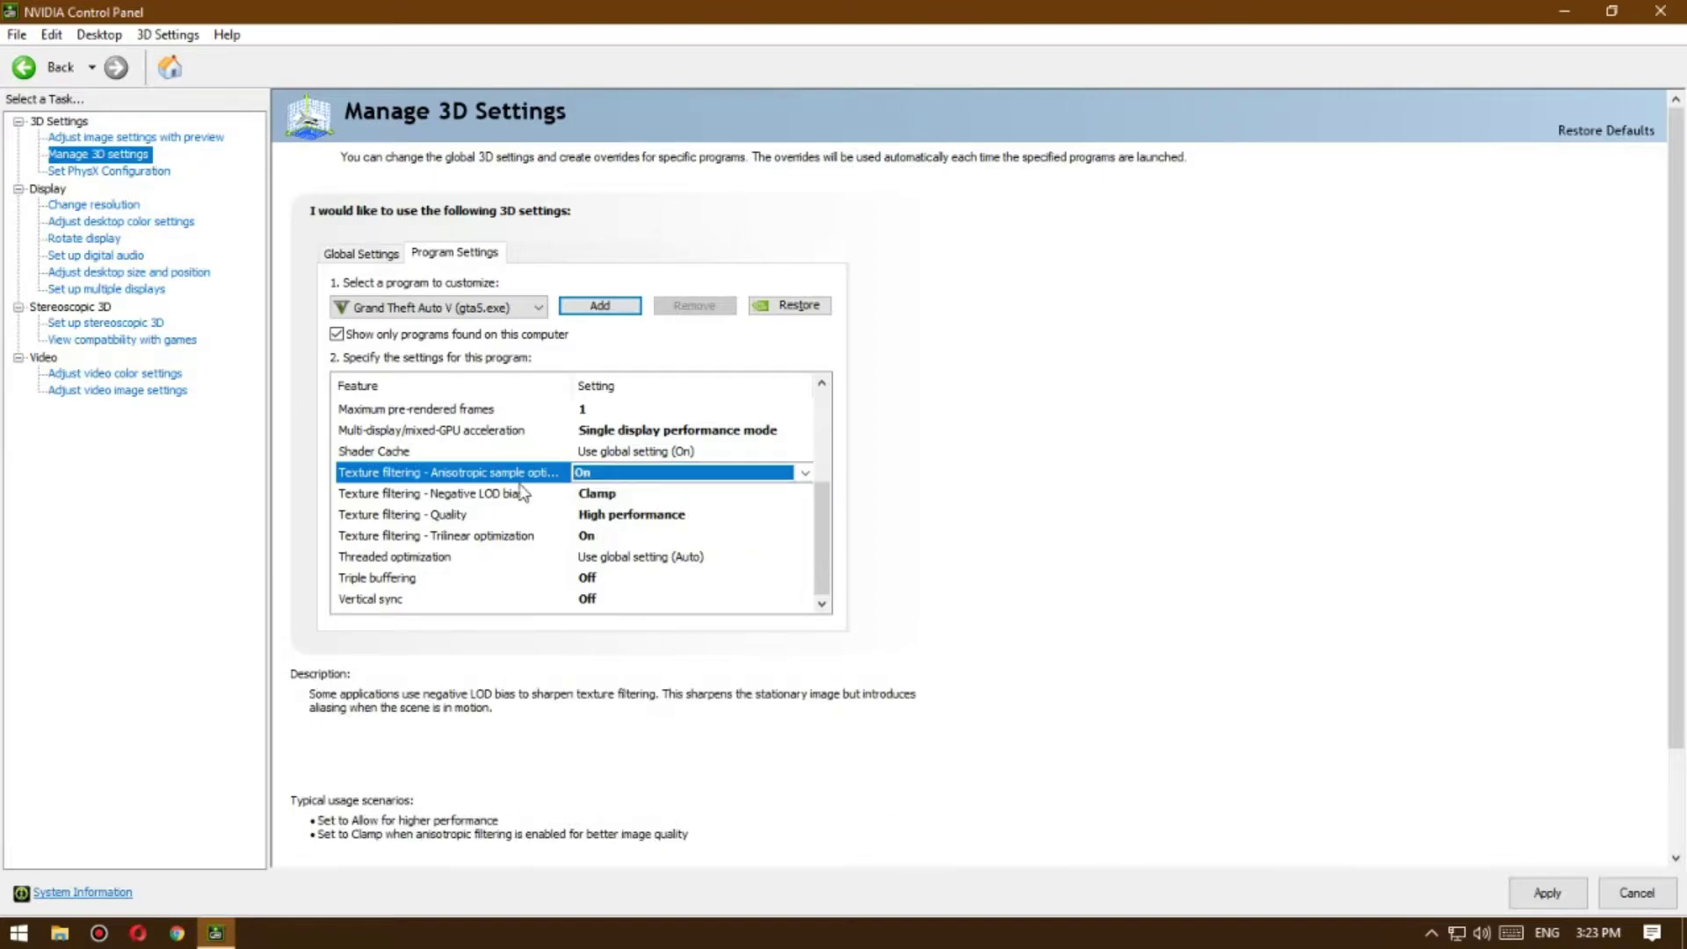
left_click(486, 494)
left_click(586, 499)
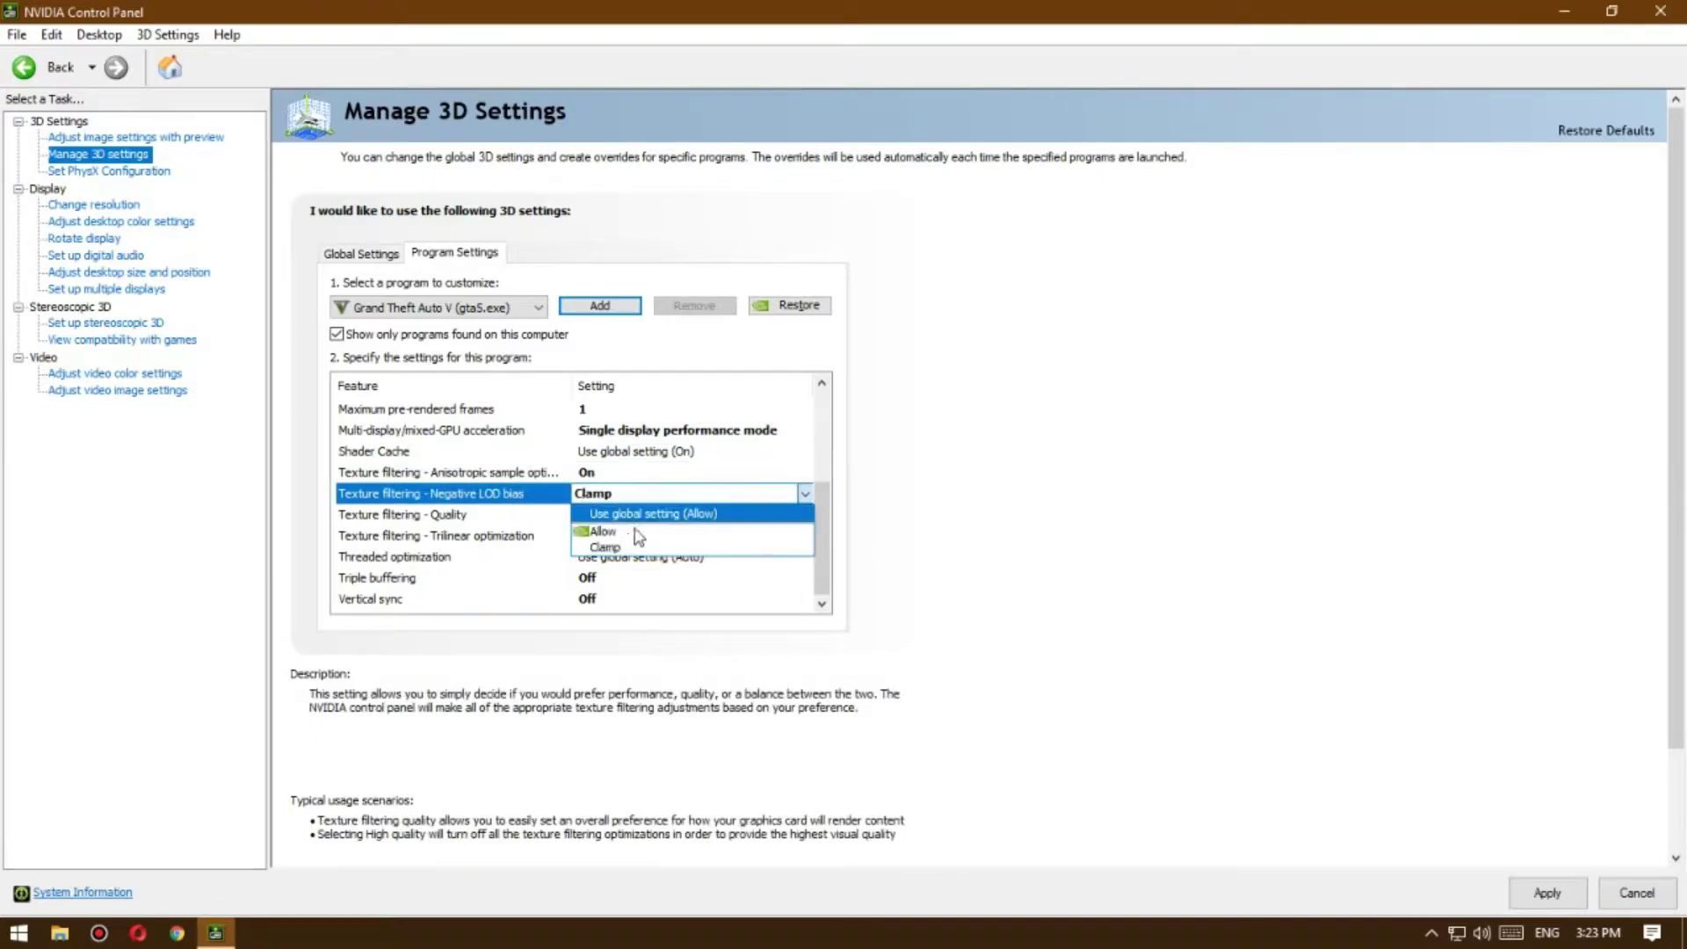
left_click(653, 514)
scroll(625, 481, "up", 2)
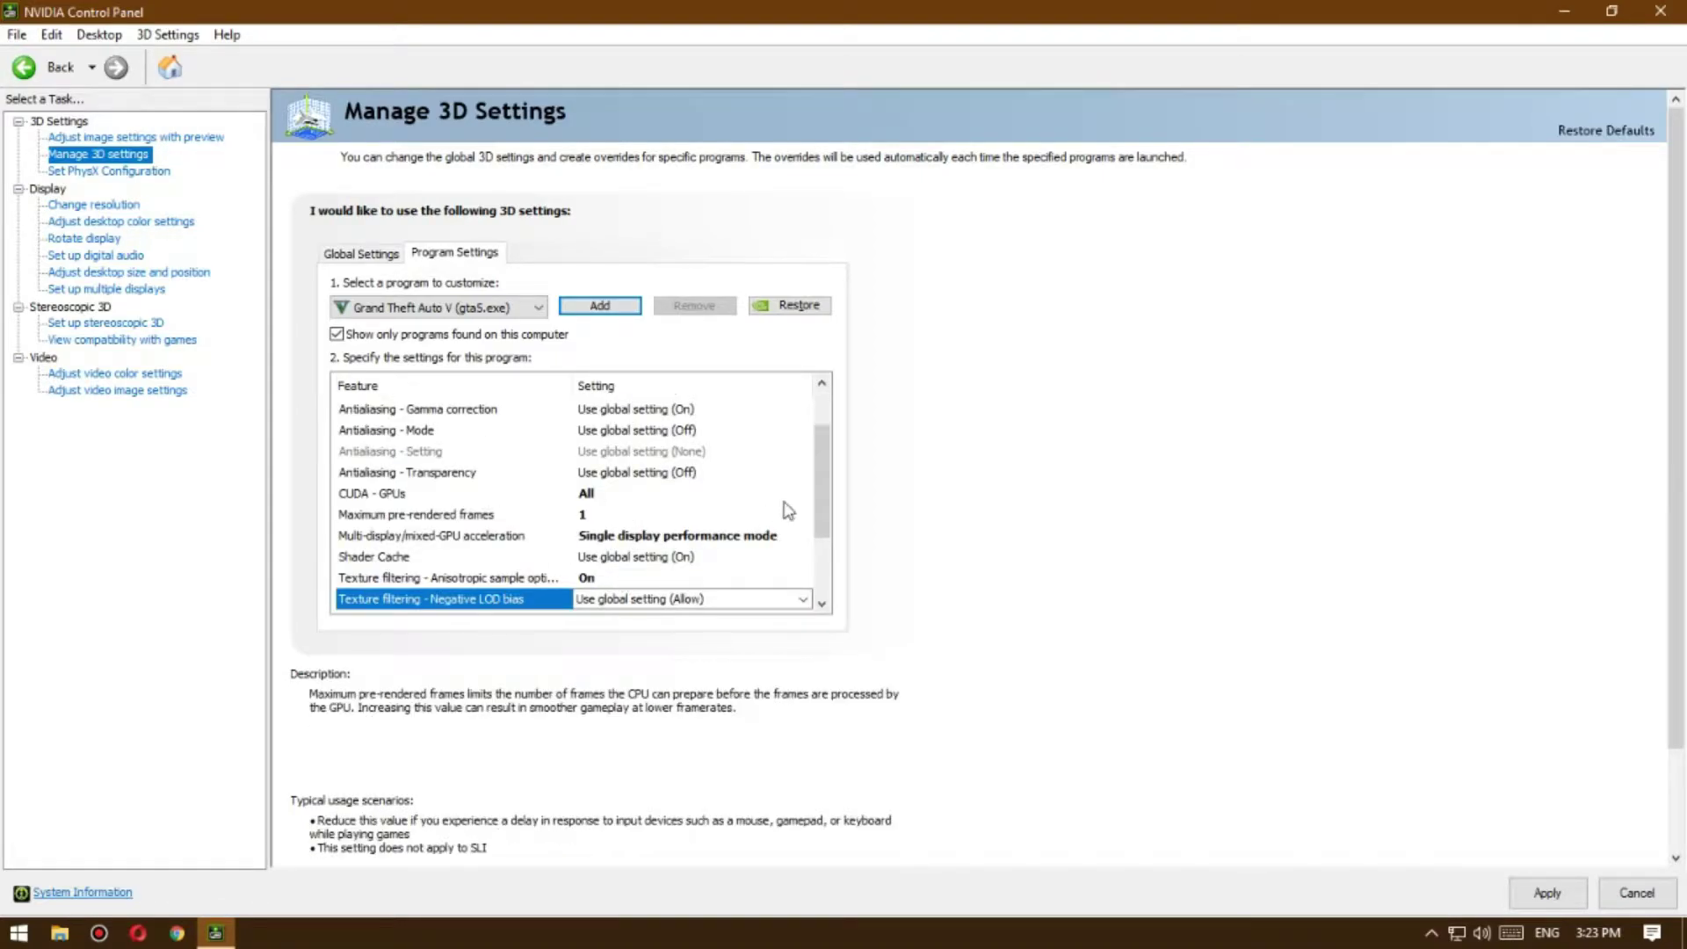
scroll(728, 492, "down", 2)
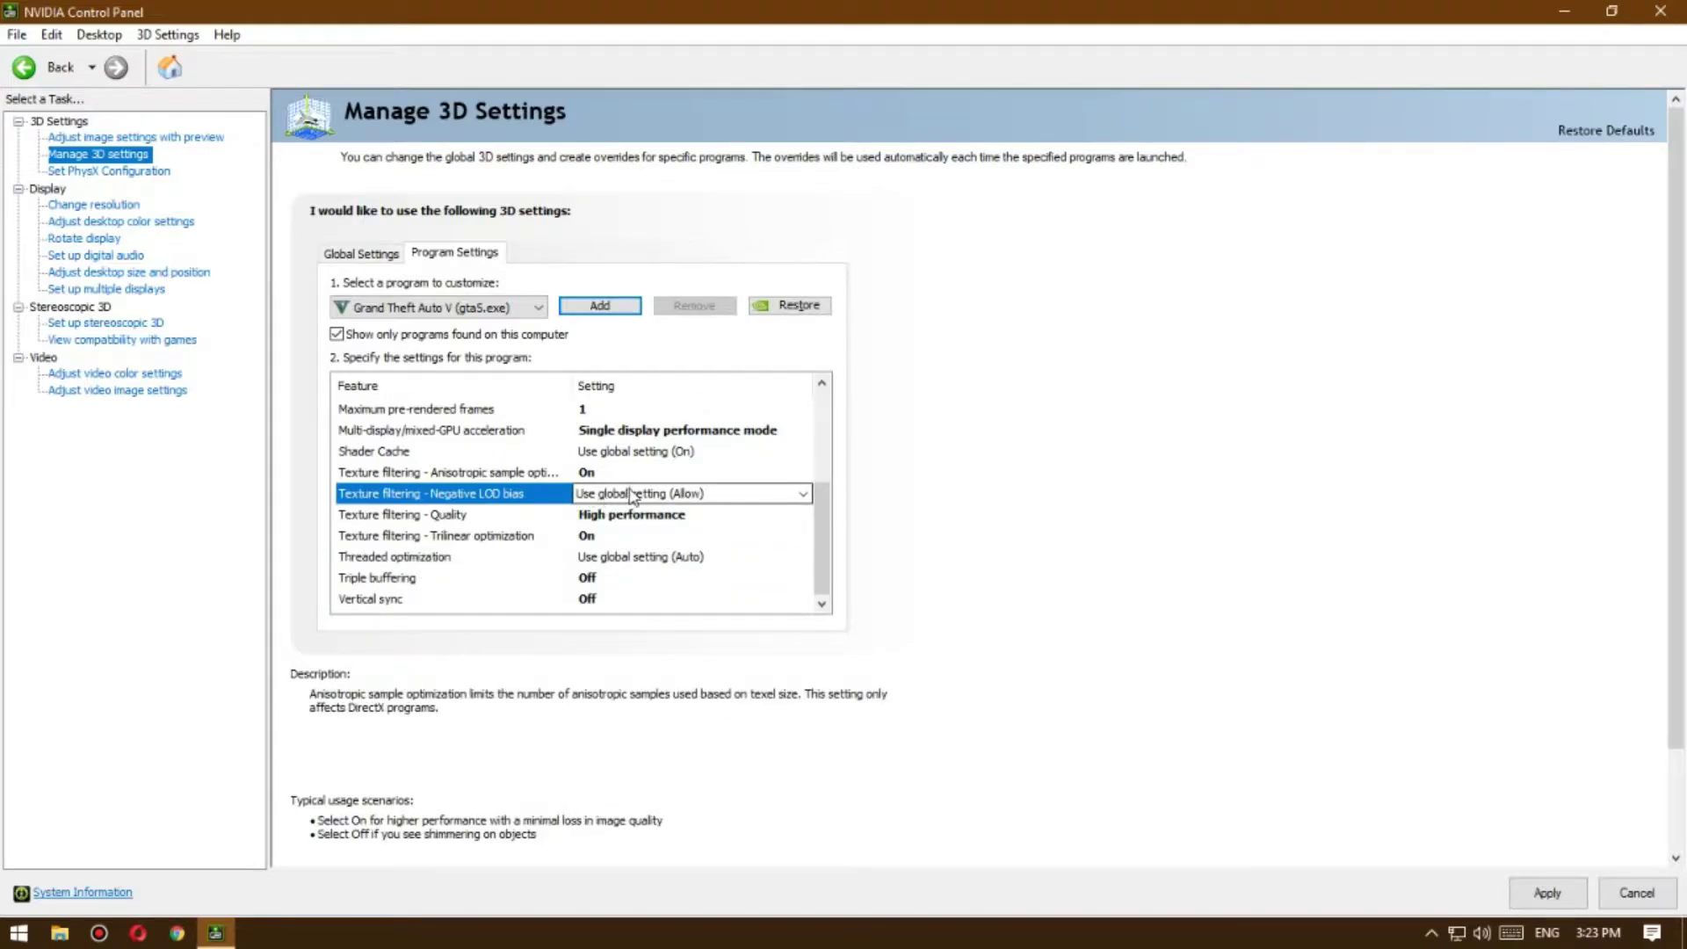
Step: Set texture filtering quality to High performance and trilinear optimization to On
left_click(514, 522)
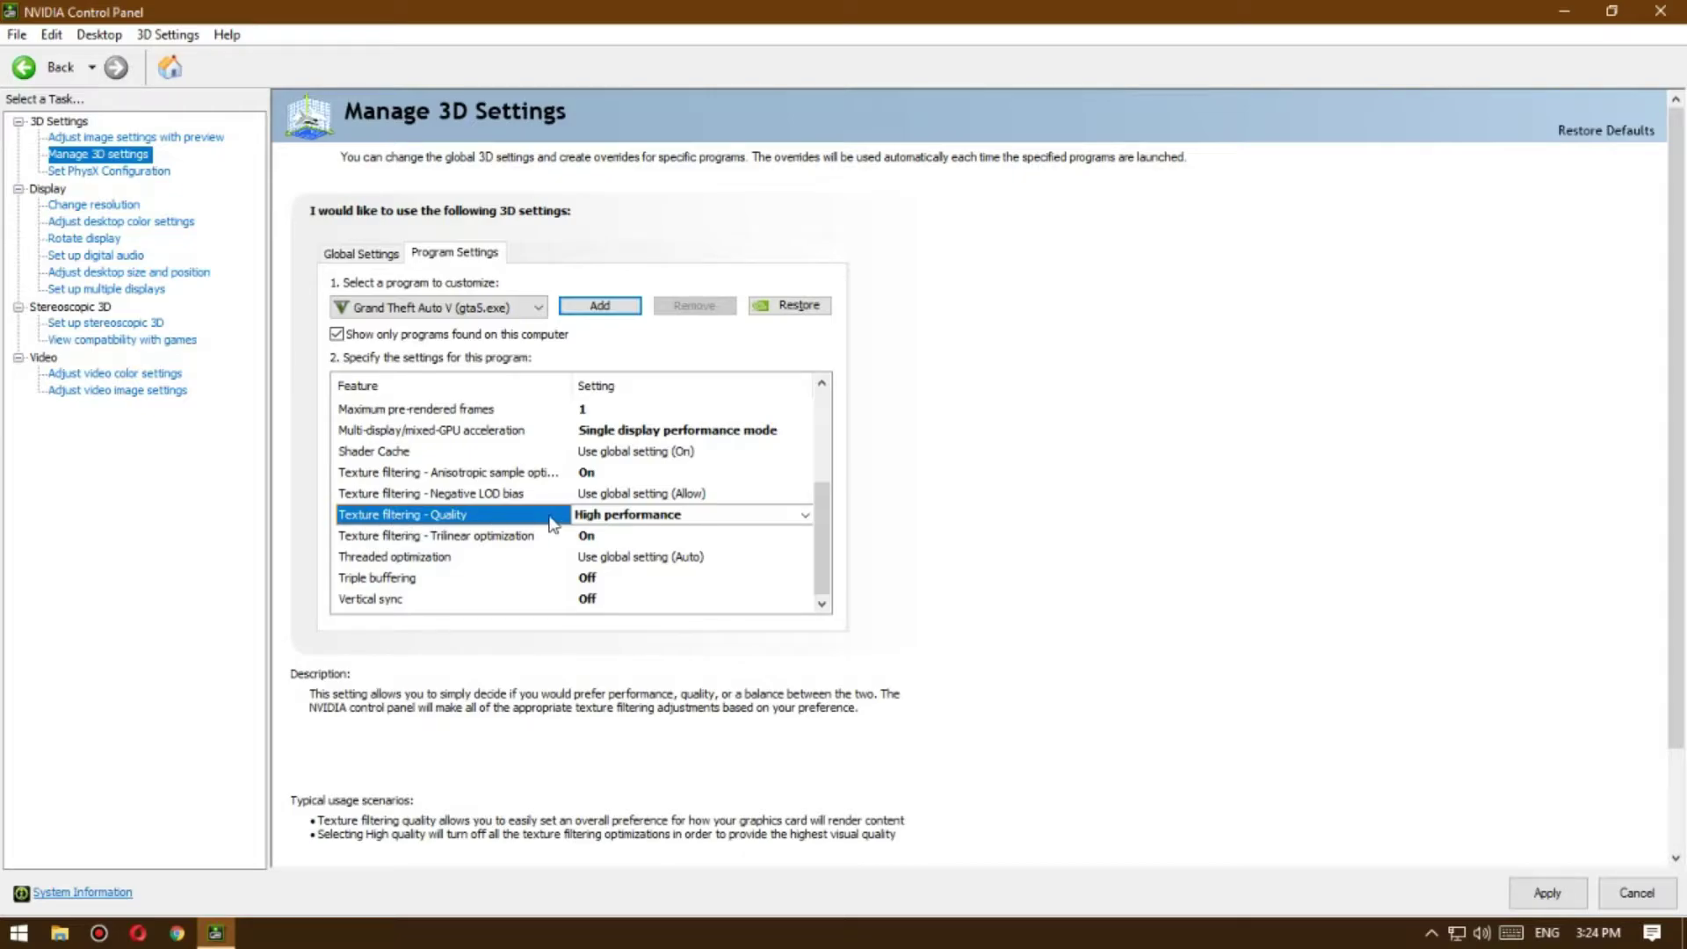
left_click(584, 516)
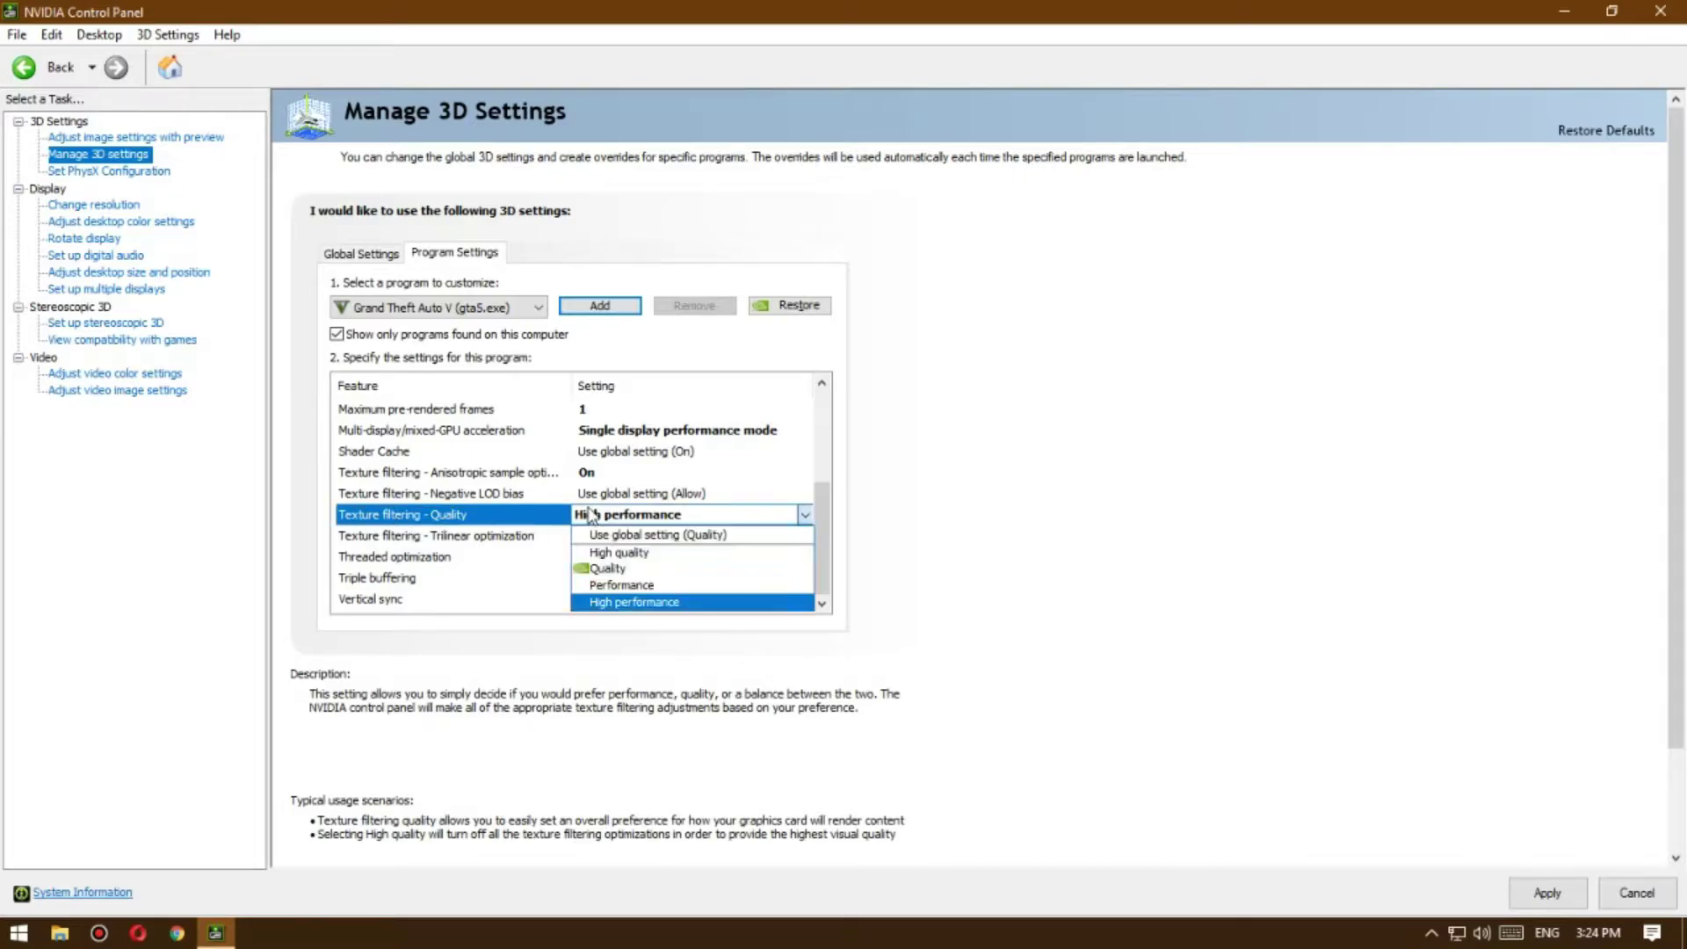
left_click(622, 603)
left_click(488, 544)
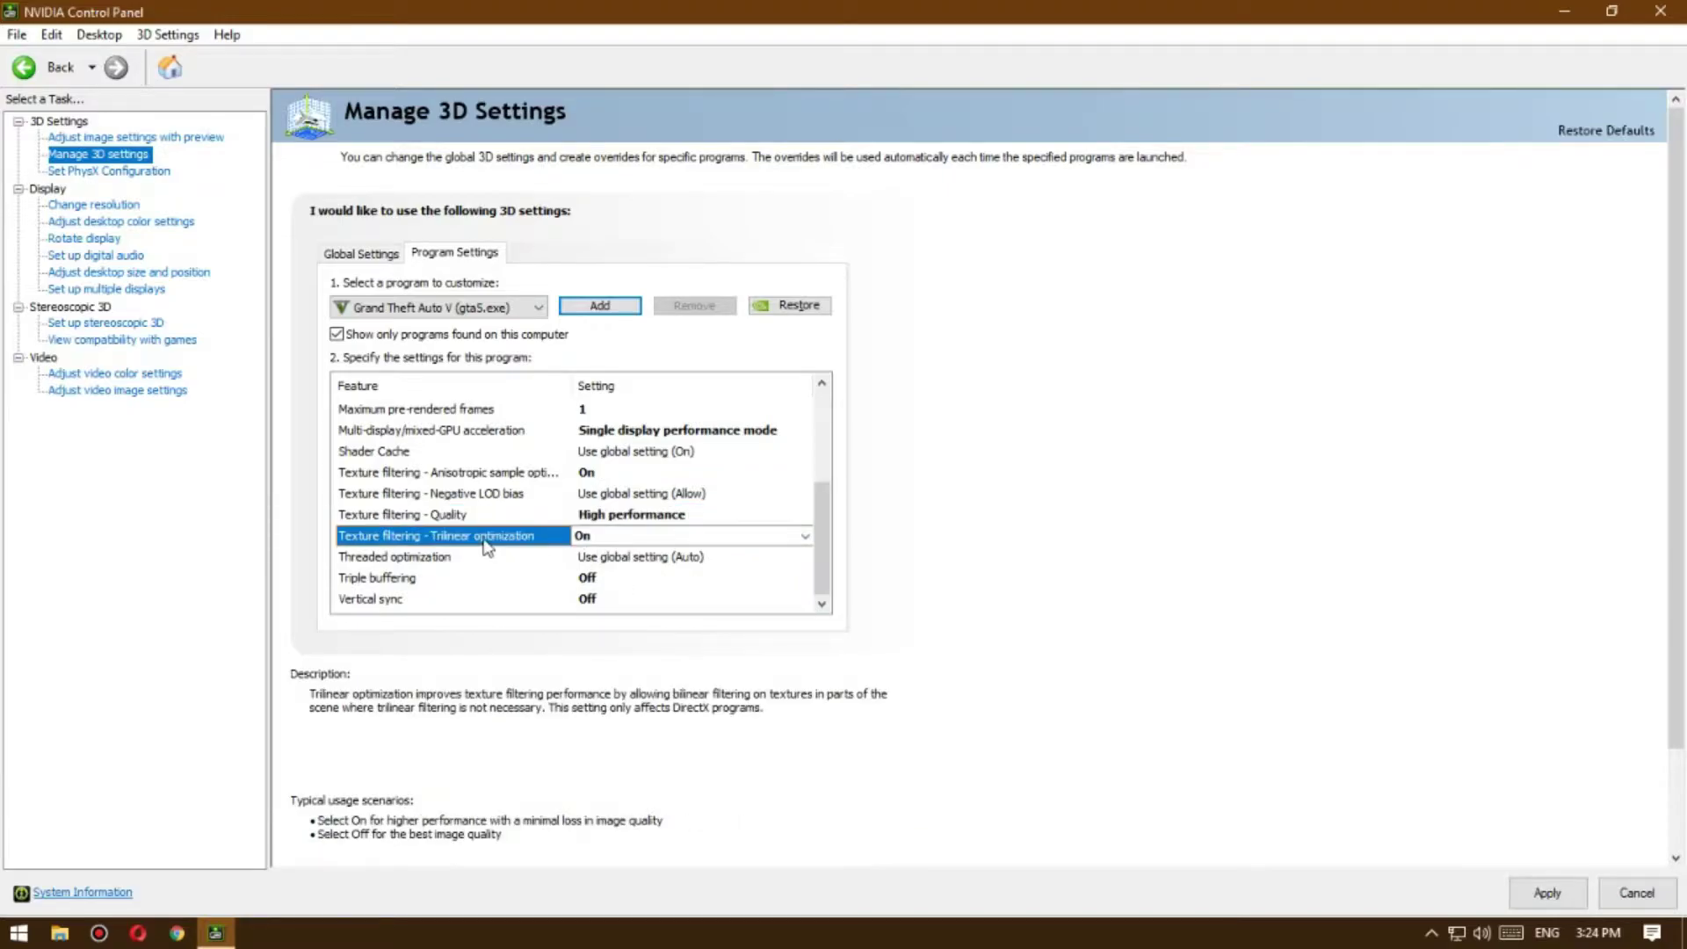
left_click(584, 535)
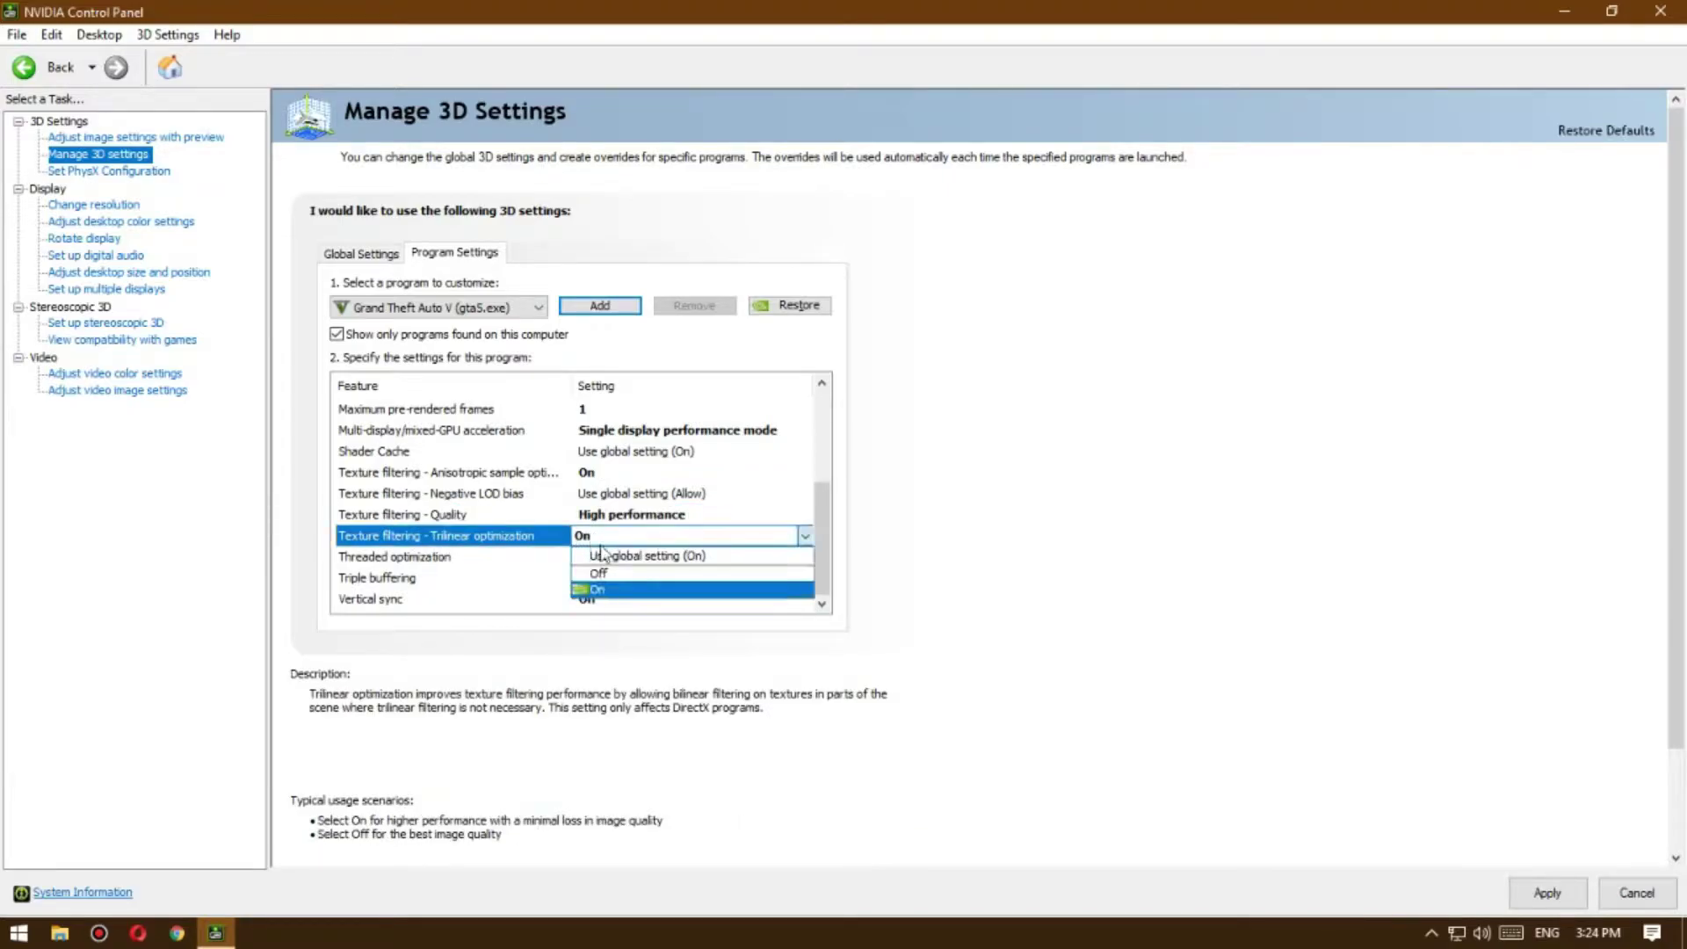
left_click(617, 592)
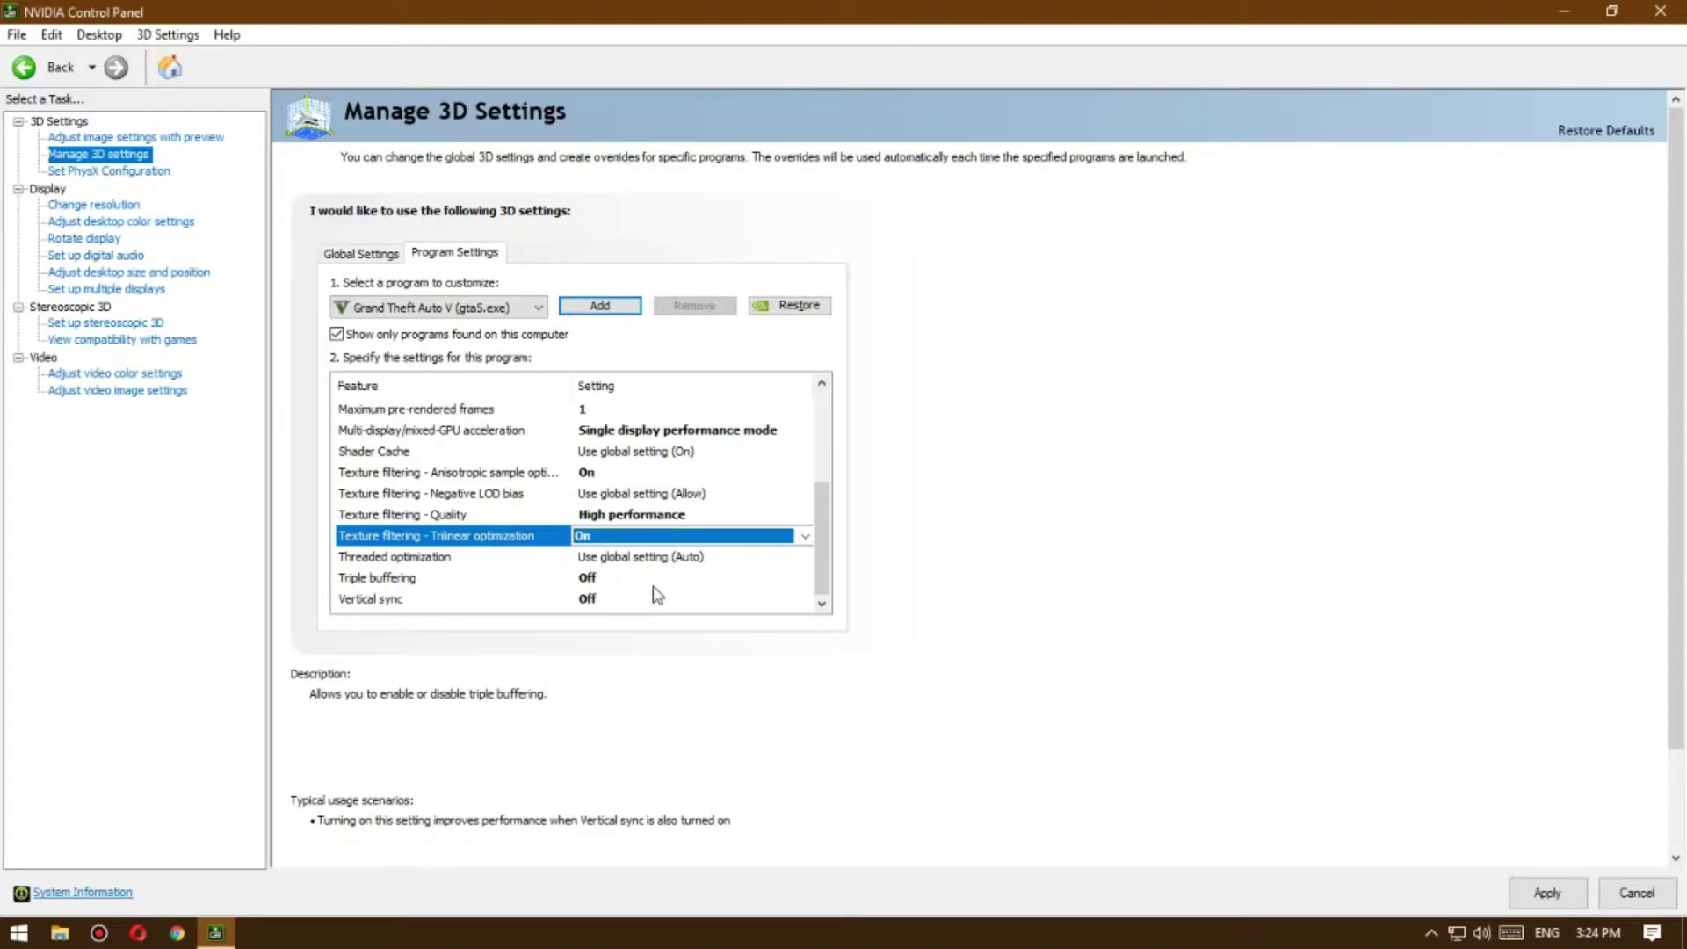
Step: Set both Triple buffering and Vertical sync to Off for Grand Theft Auto V
left_click(583, 579)
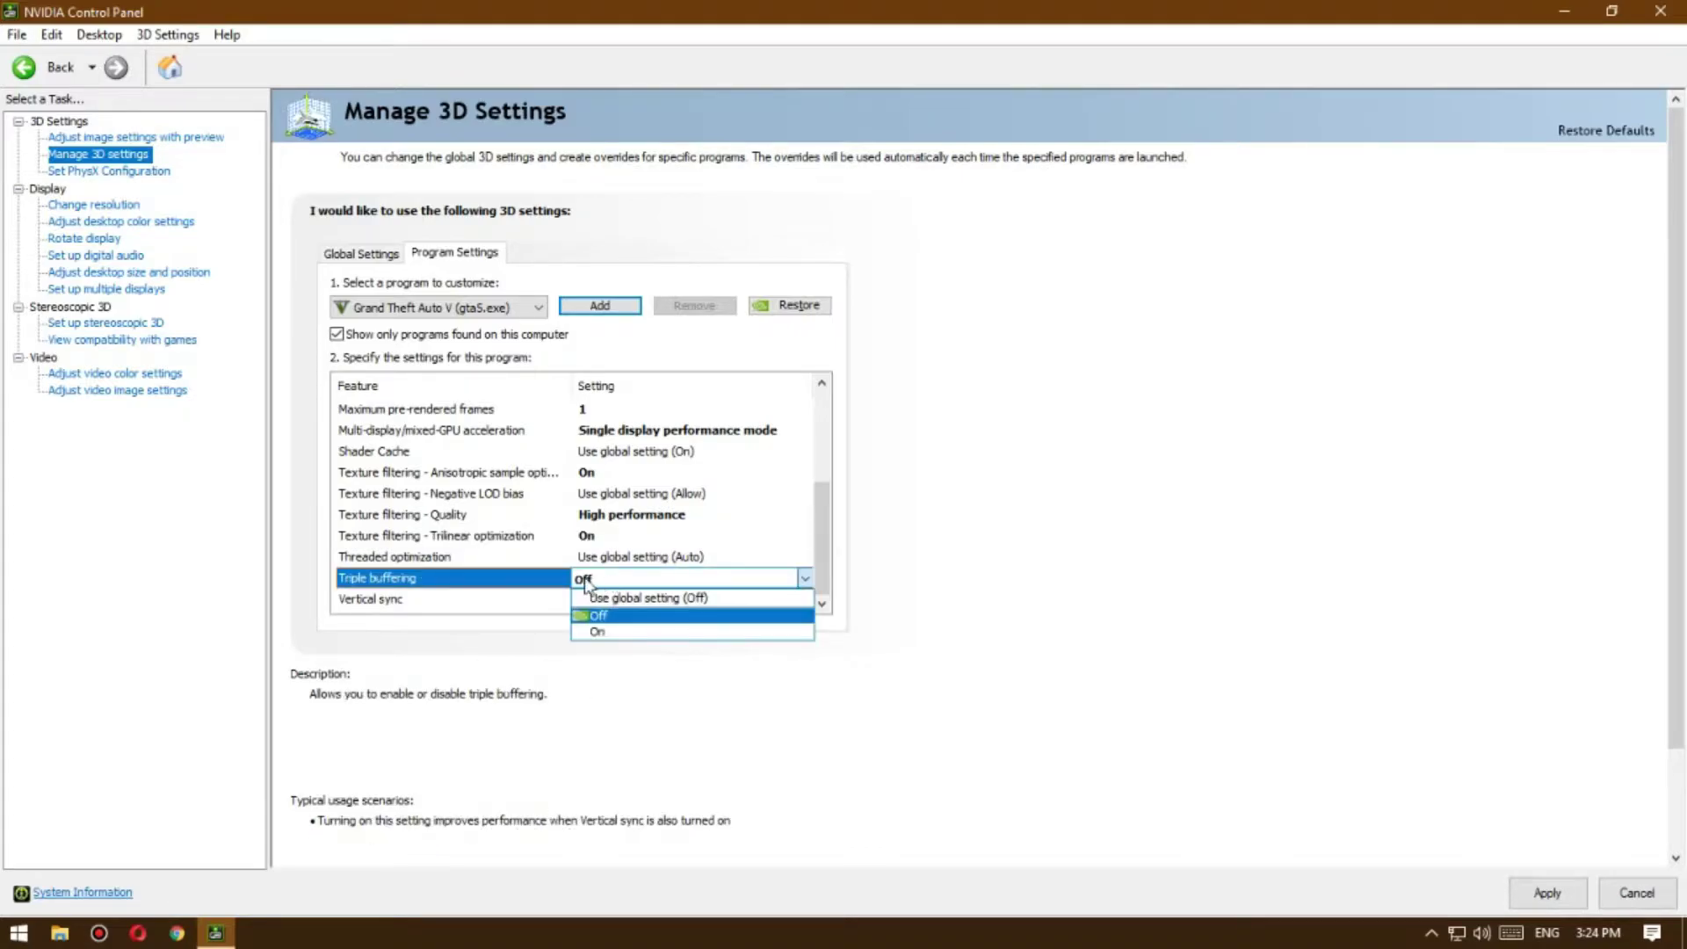
left_click(613, 622)
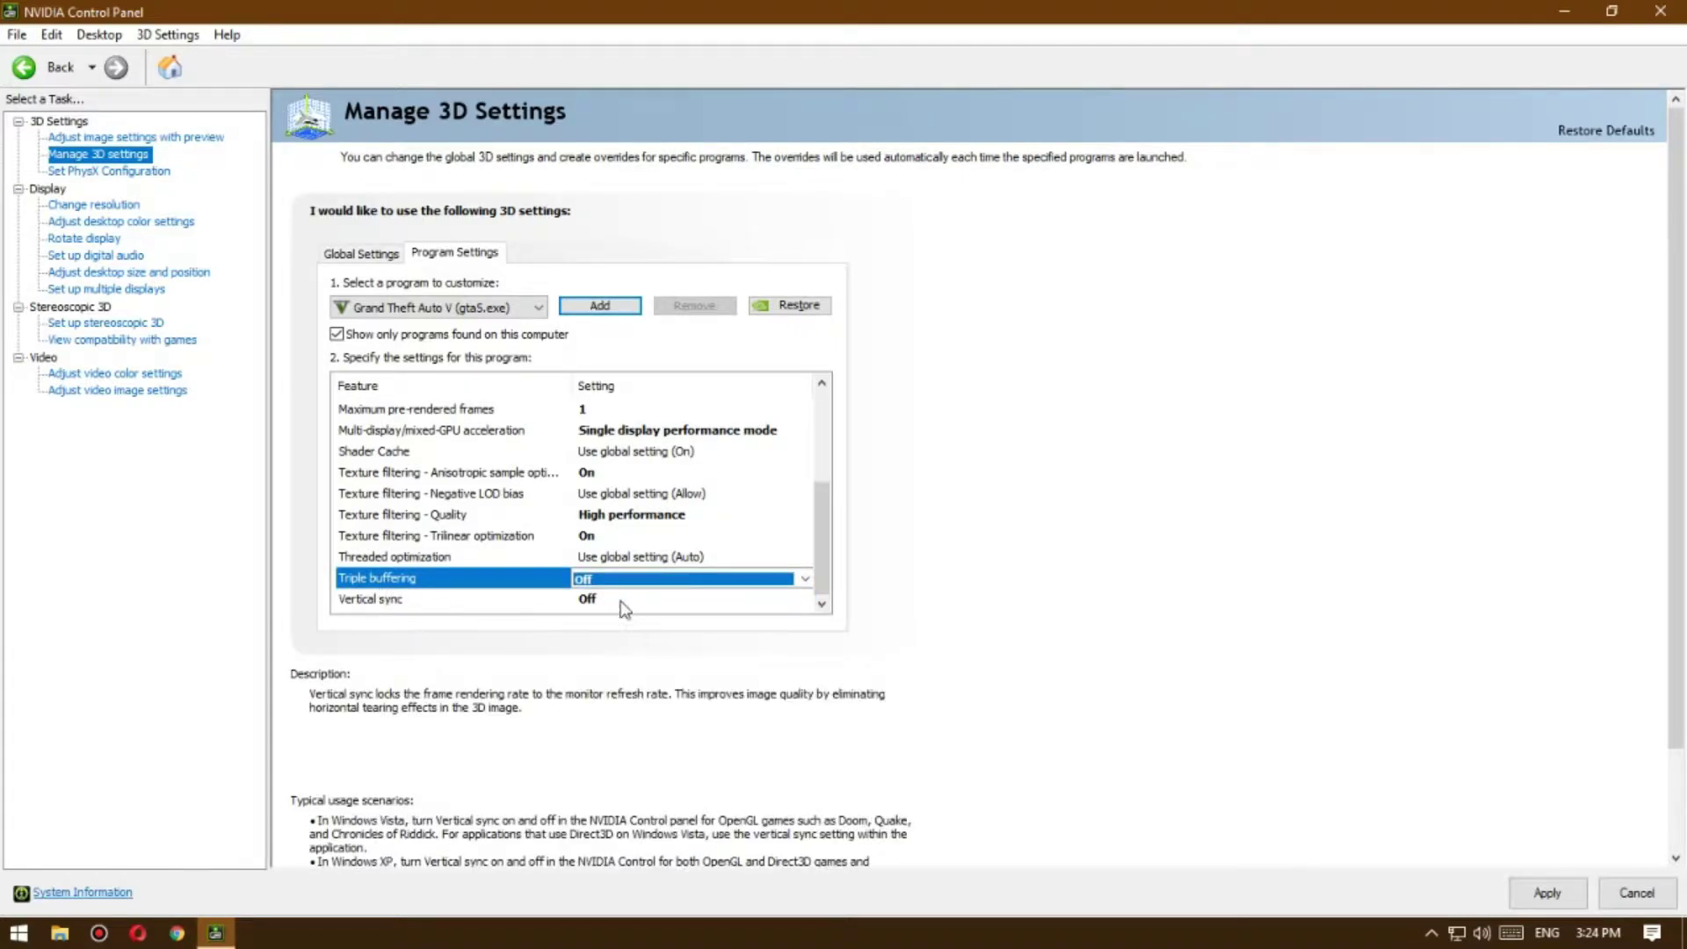
left_click(622, 601)
left_click(599, 656)
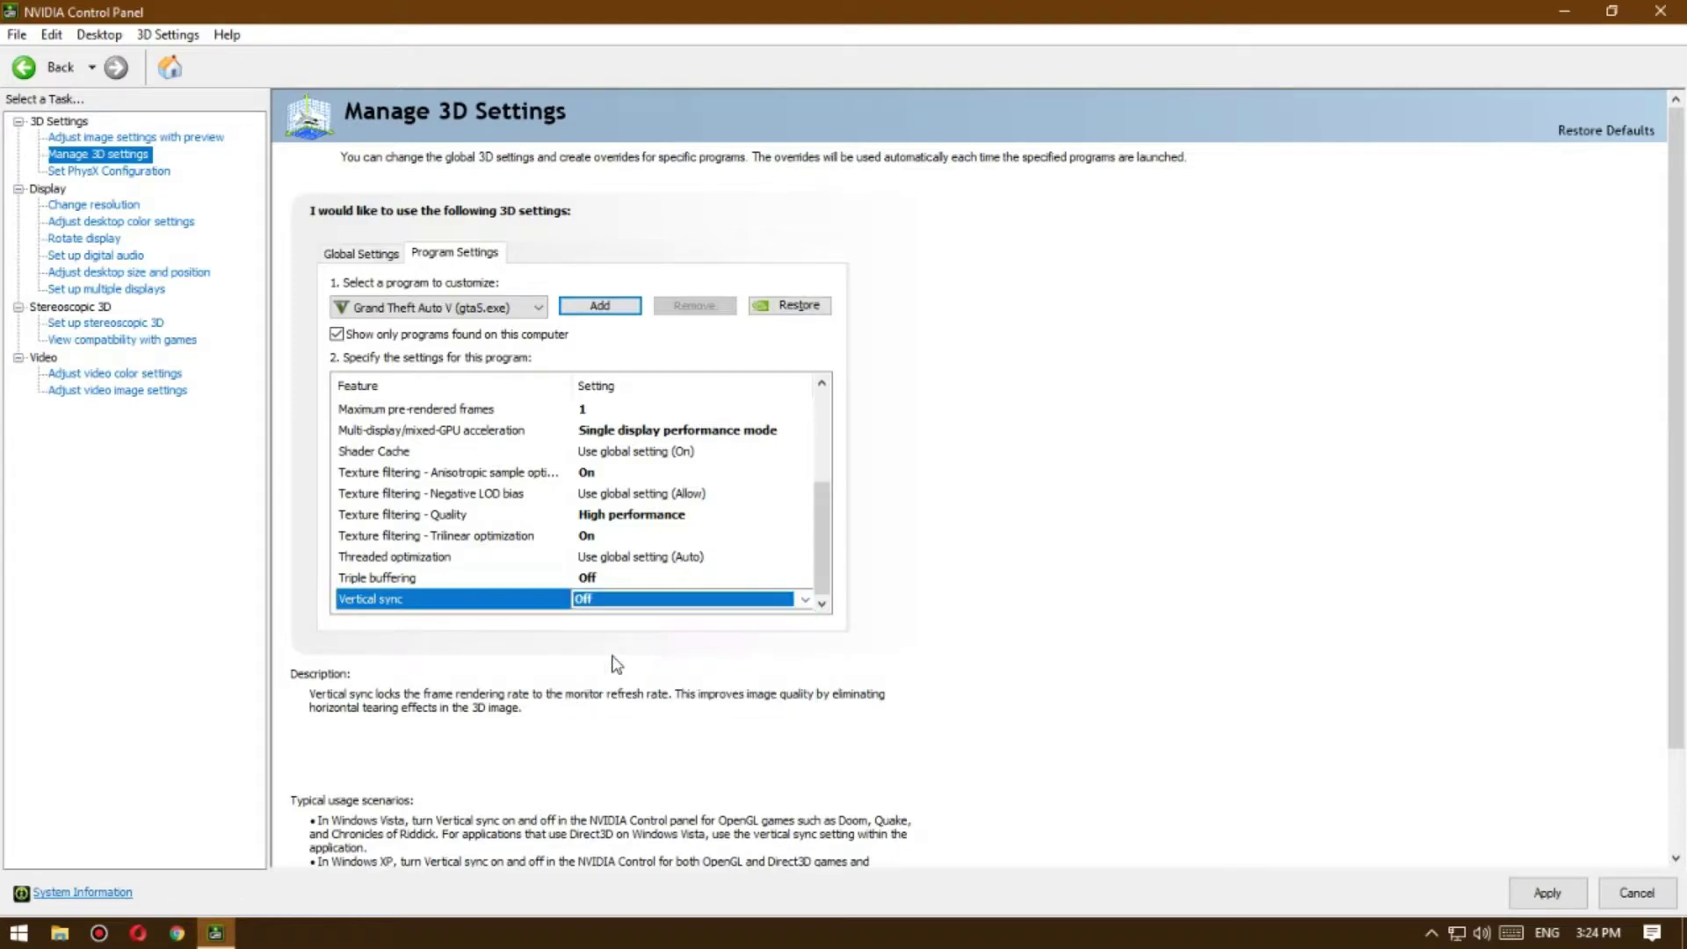
Step: Apply the 3D settings for Grand Theft Auto V and close the NVIDIA Control Panel
left_click(1549, 895)
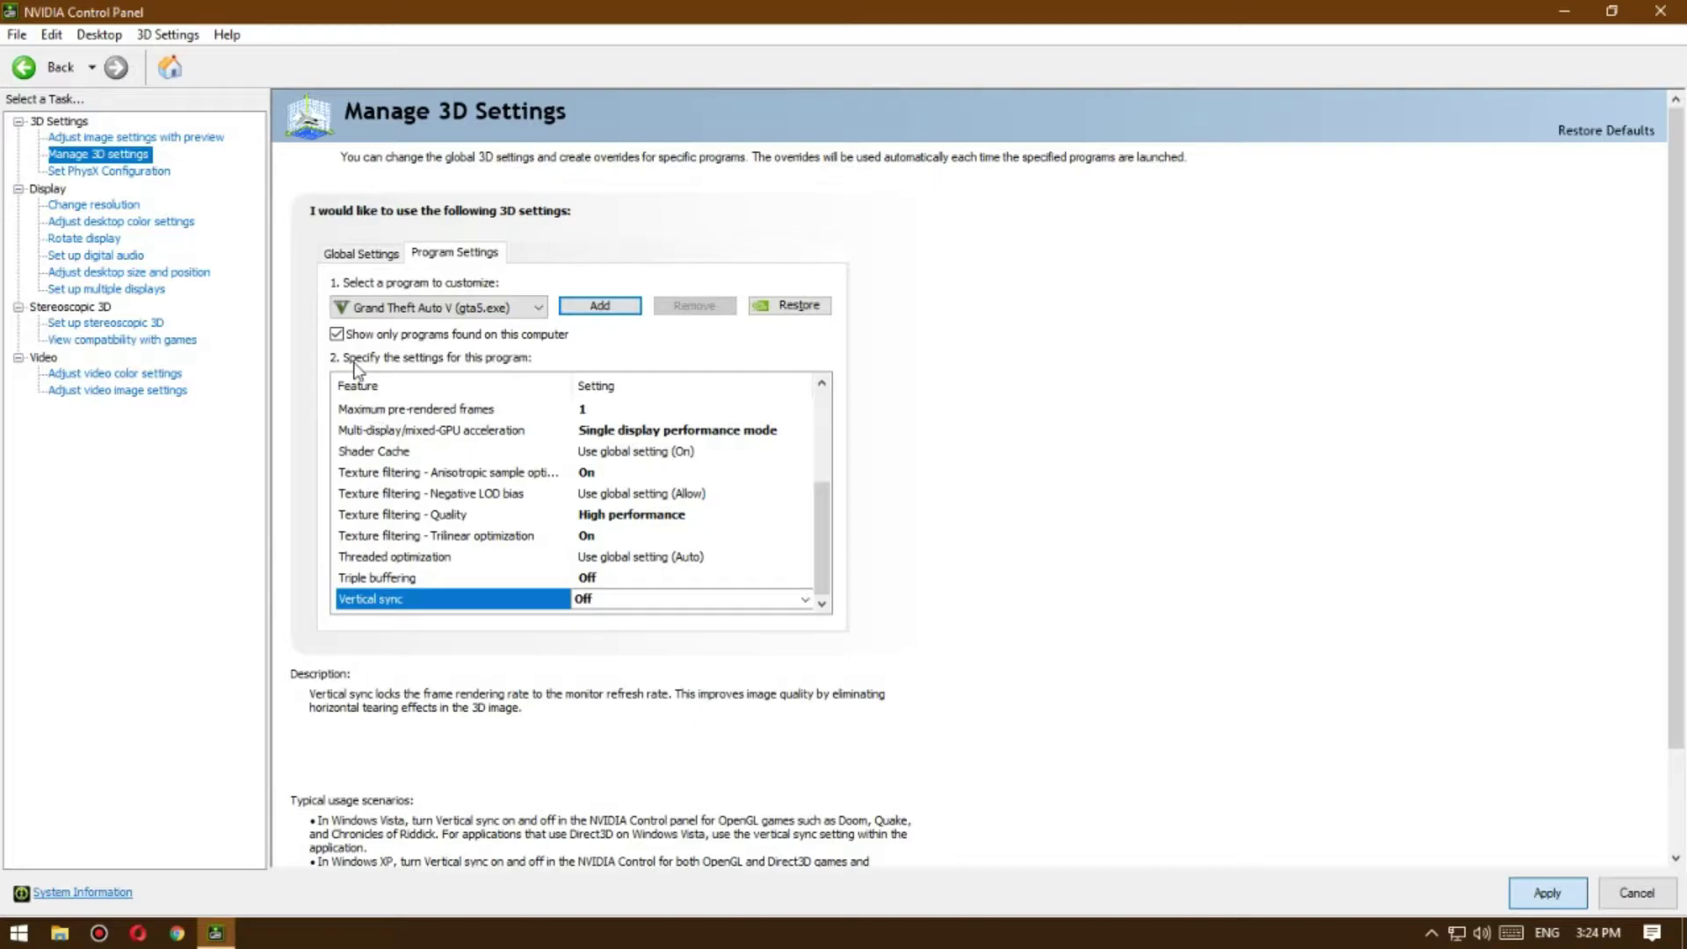
key("Return")
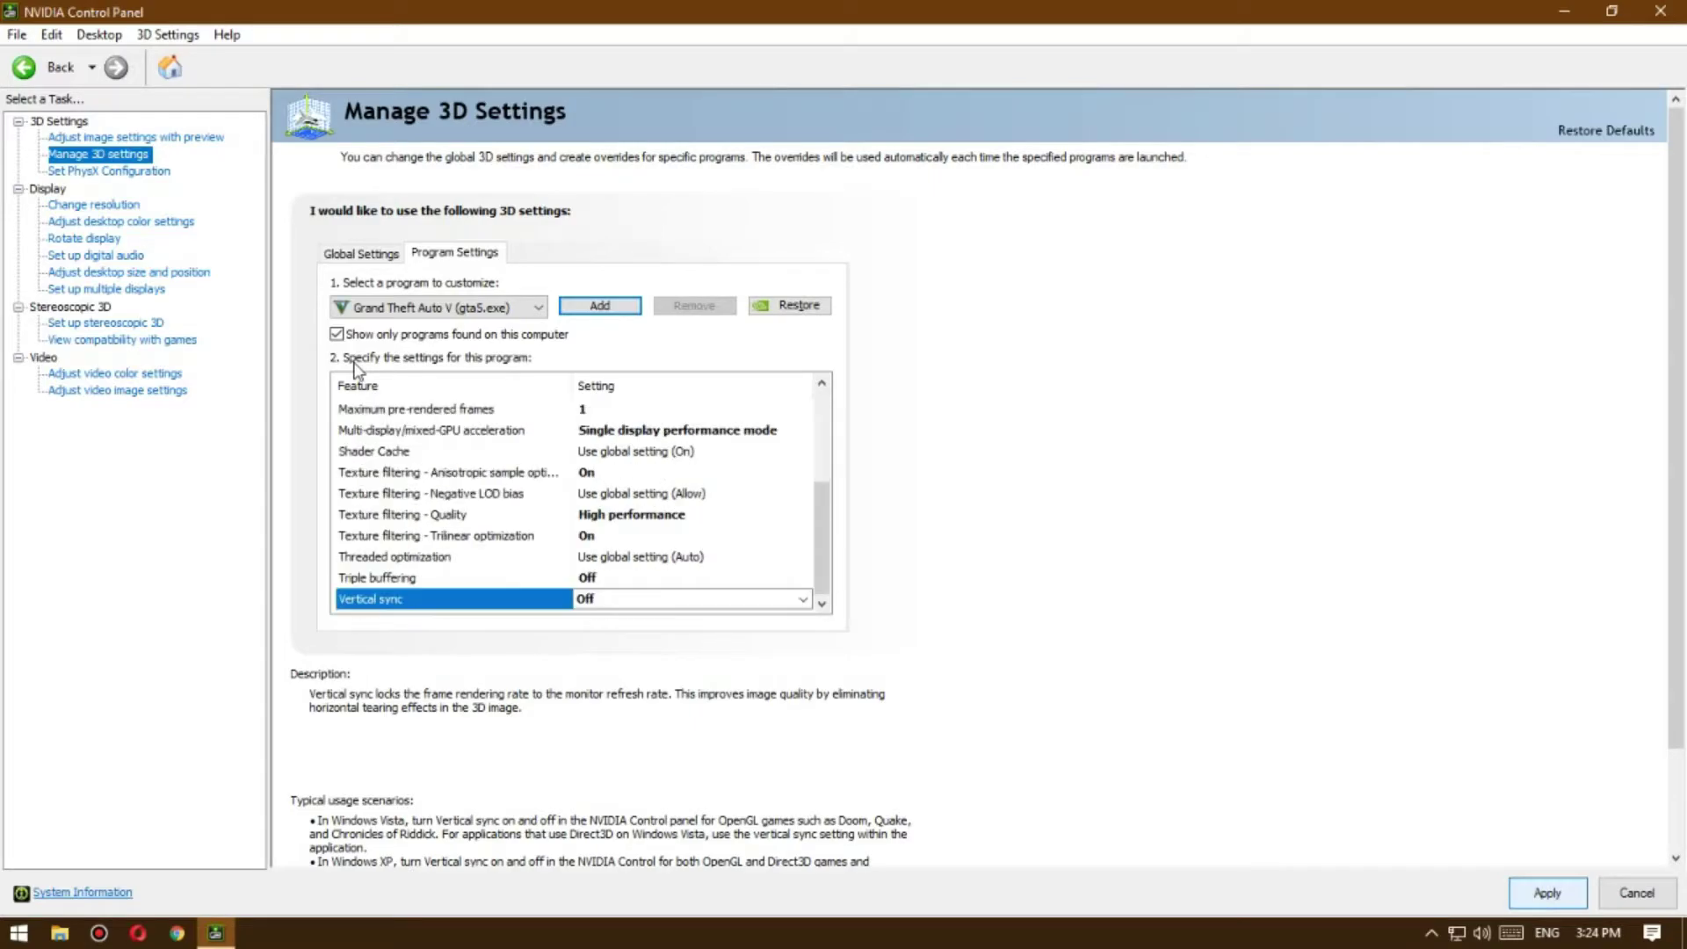
left_click(1656, 10)
right_click(758, 312)
left_click(811, 362)
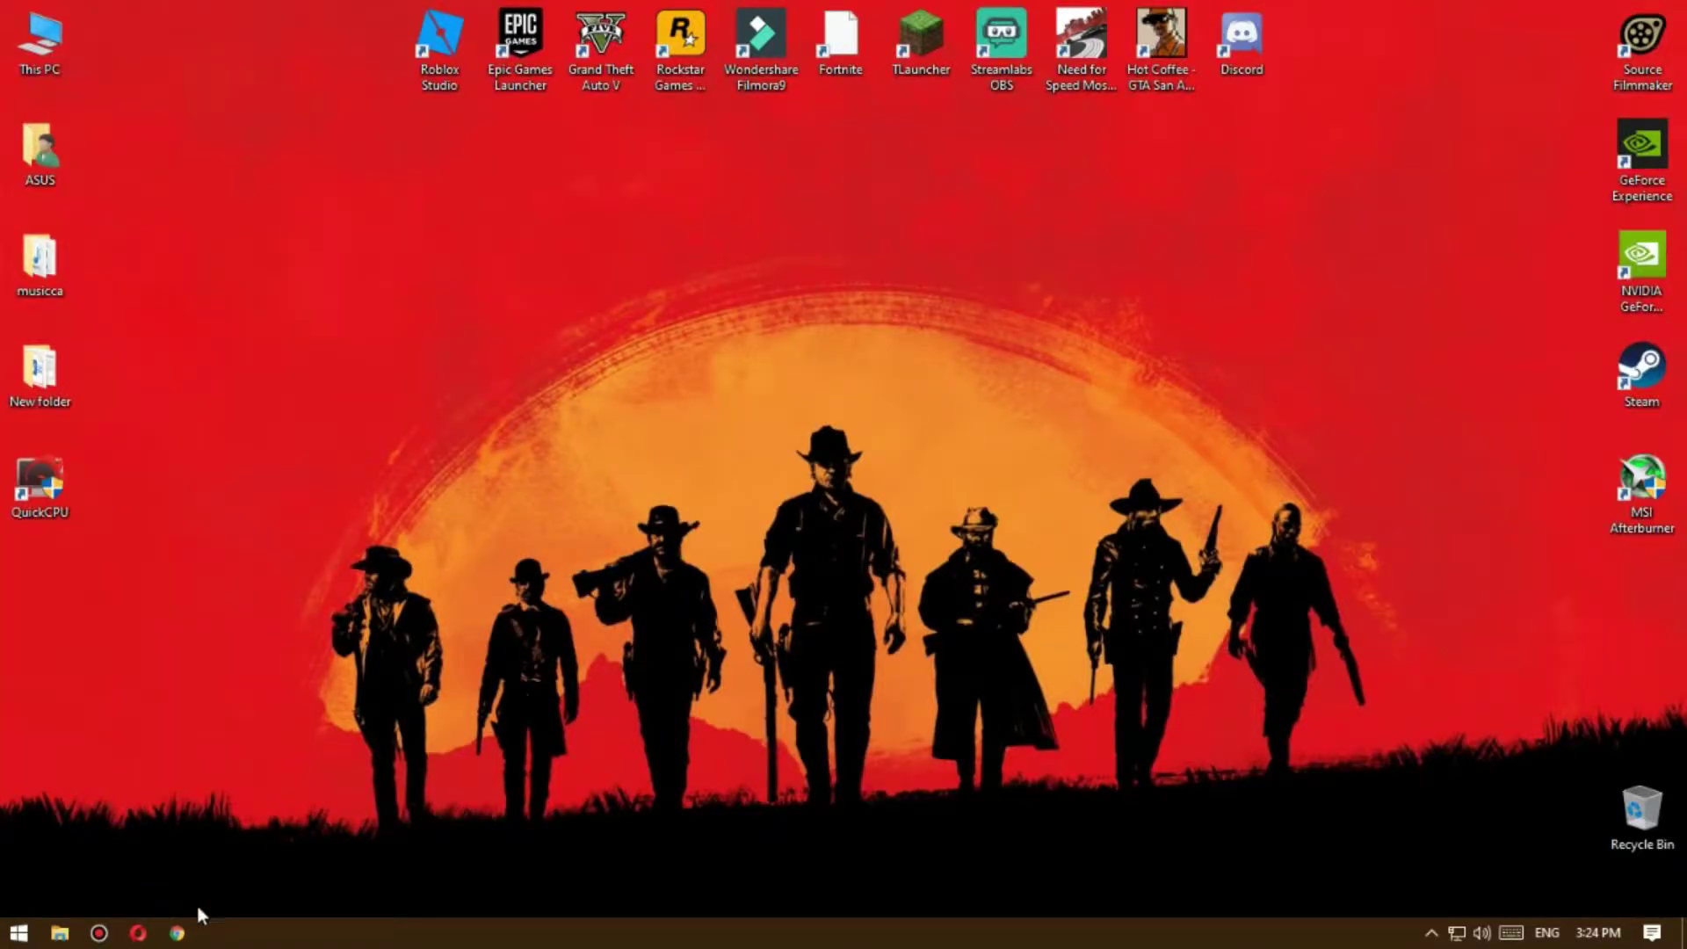
Step: Switch to Chrome, search the web for QuickCPU and open the Quick CPU product page on coderbag.com
left_click(177, 934)
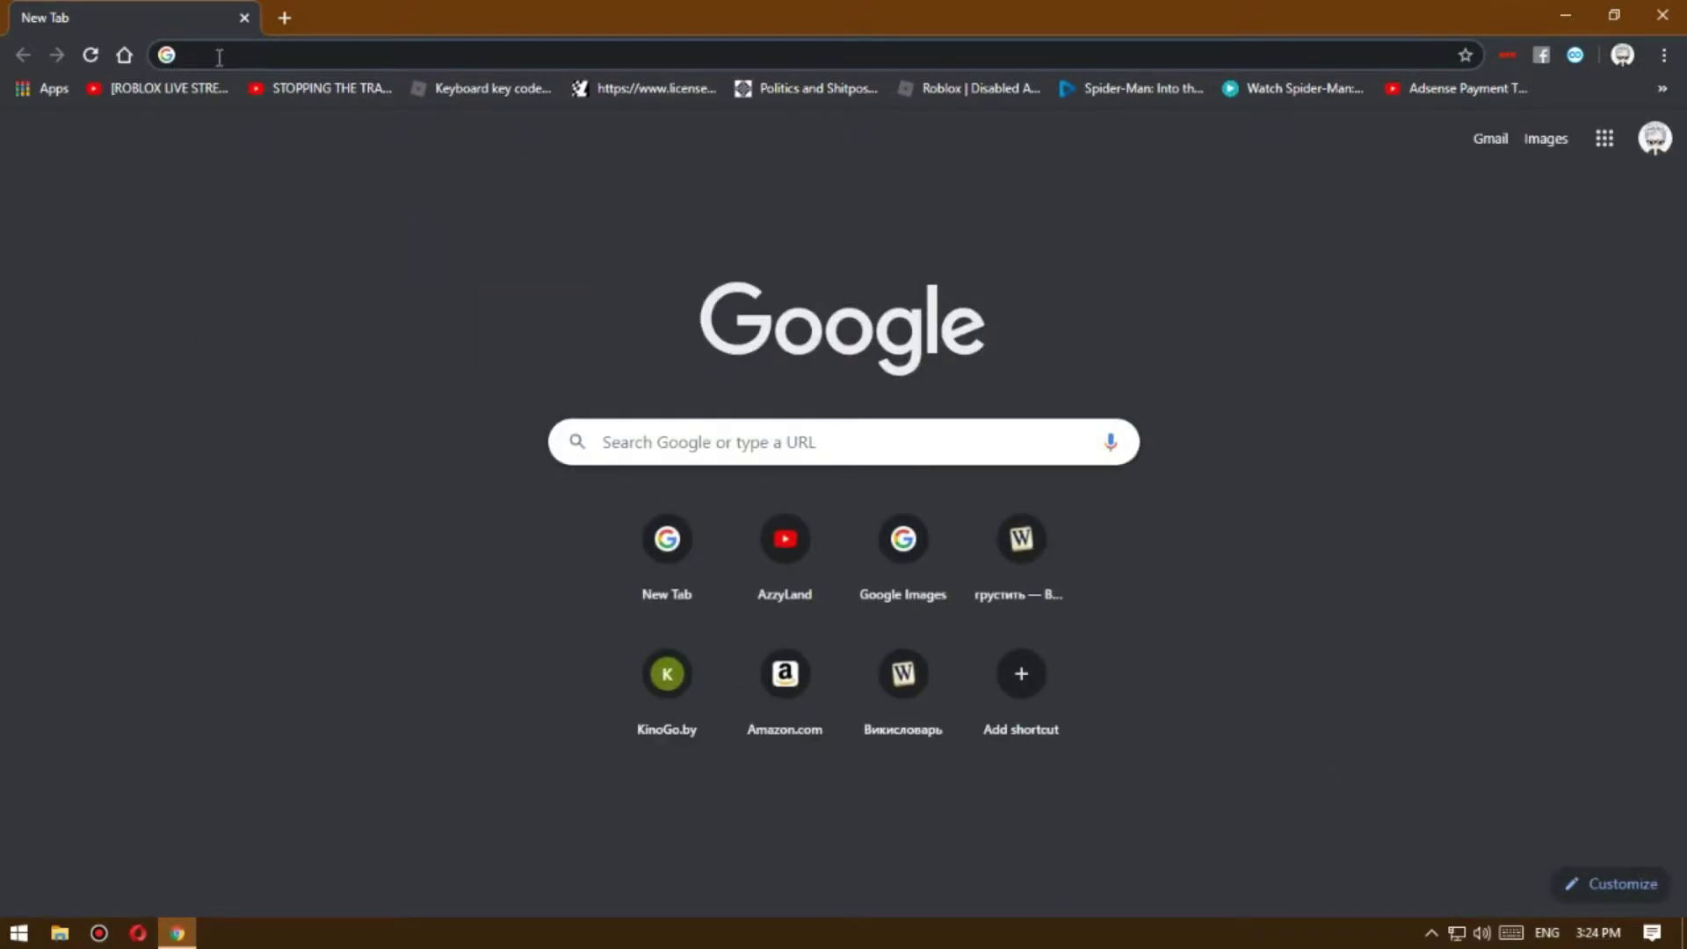
type("QuickCP")
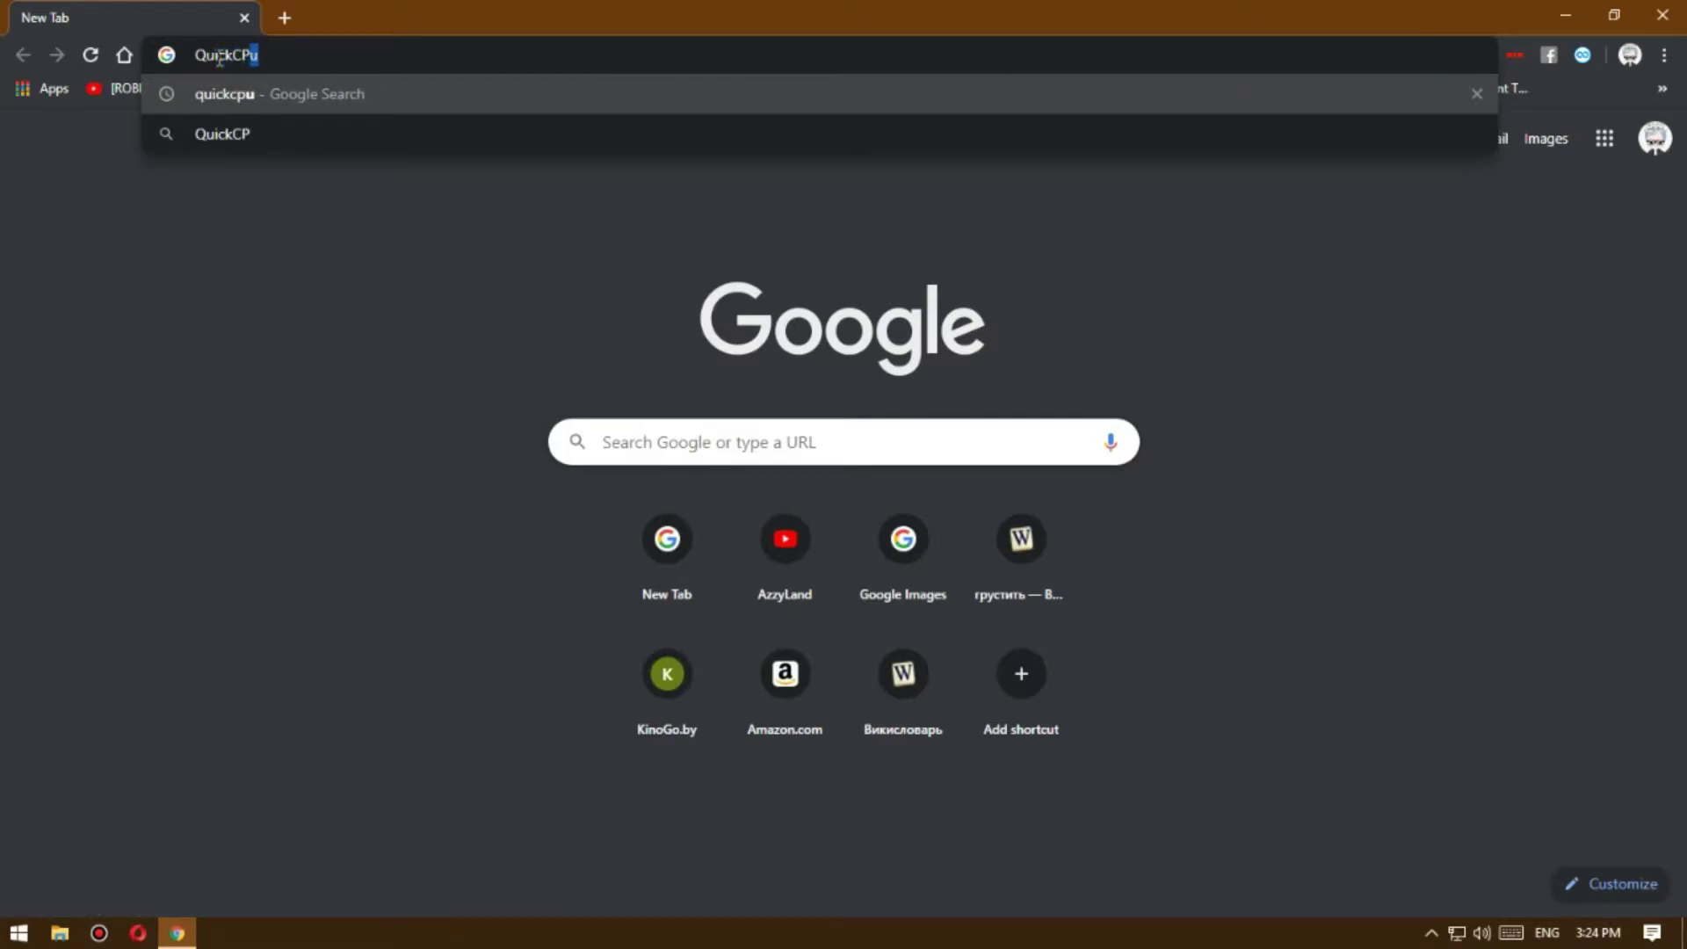
type("U")
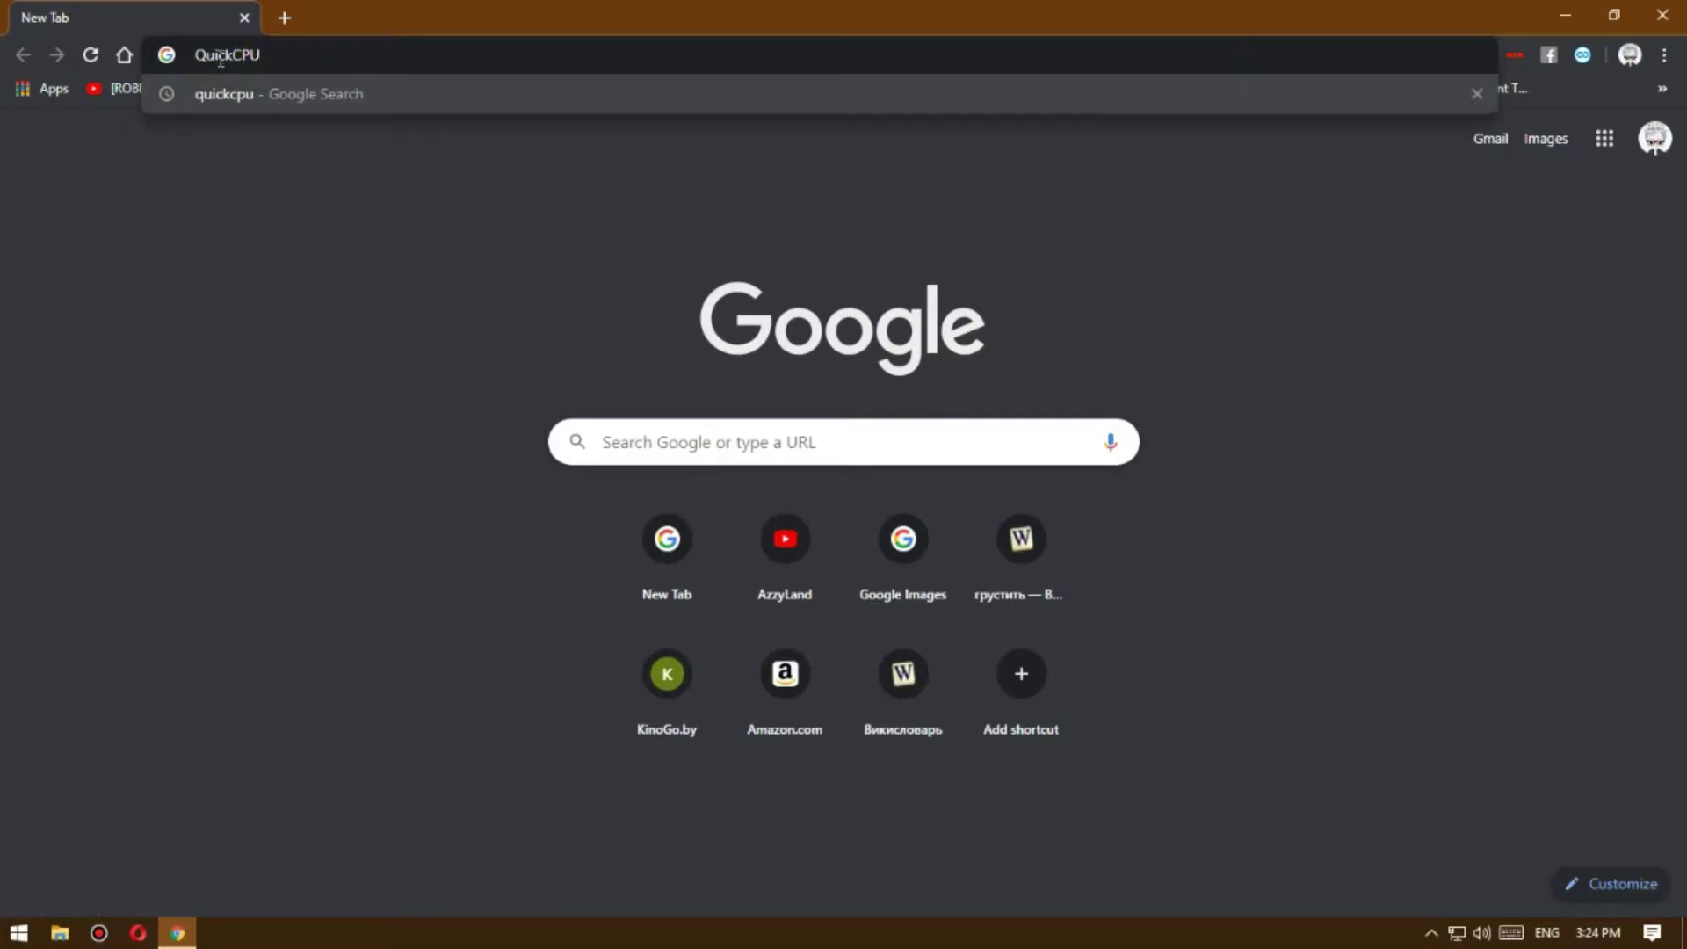
key("Return")
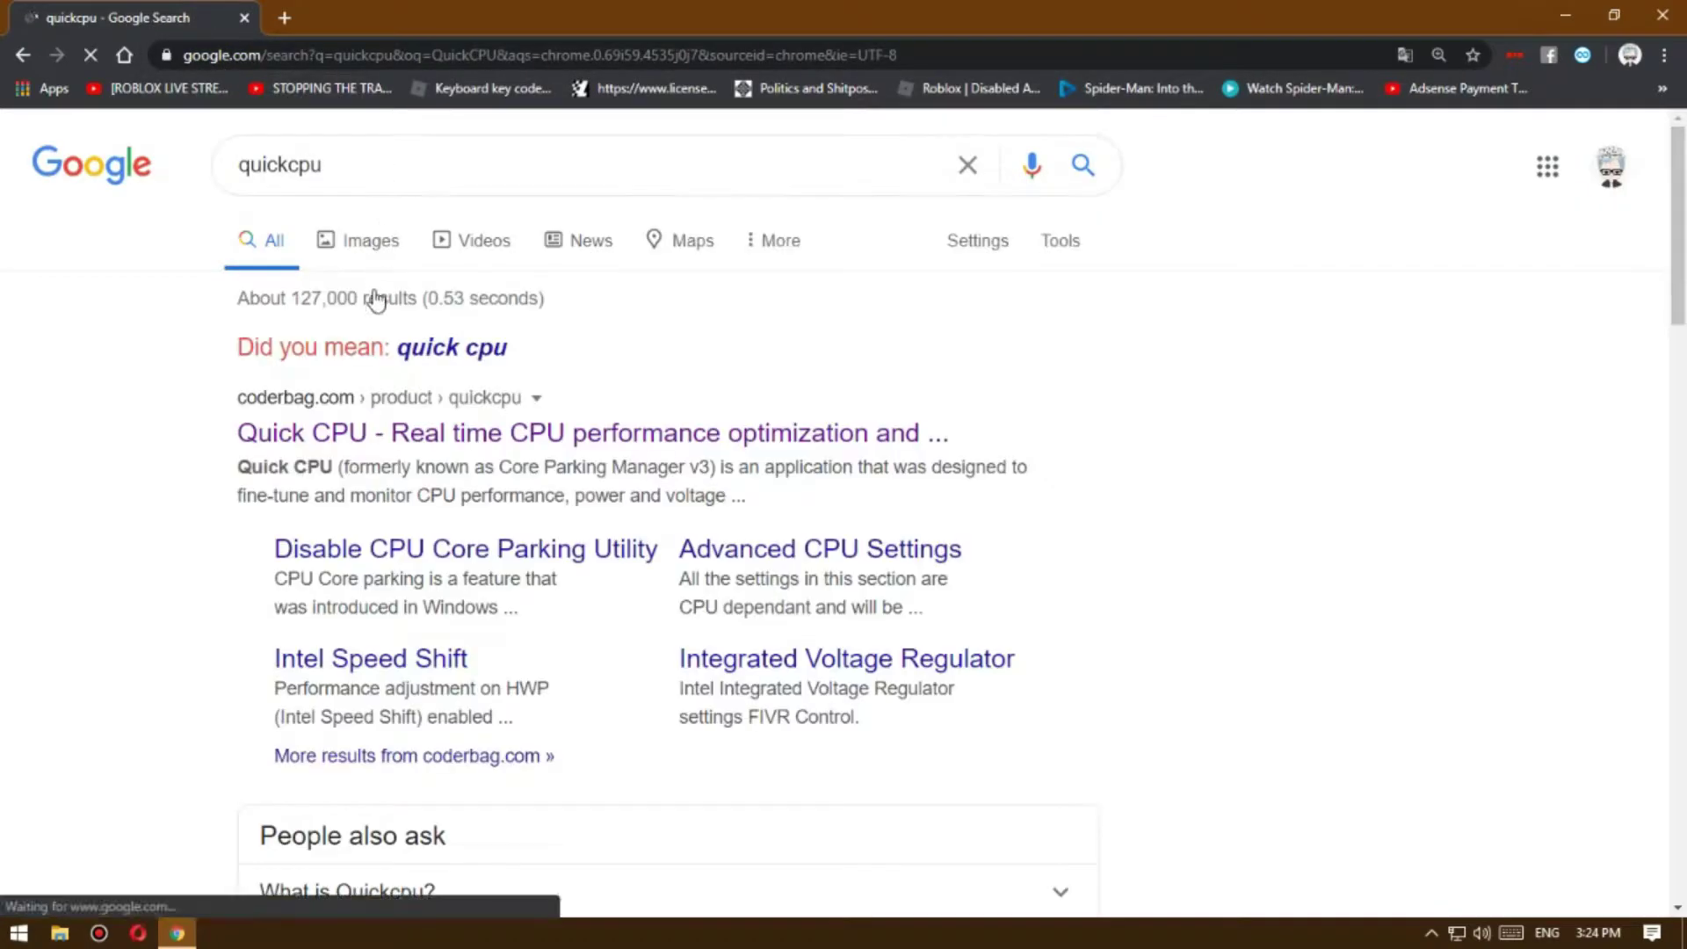
left_click(496, 440)
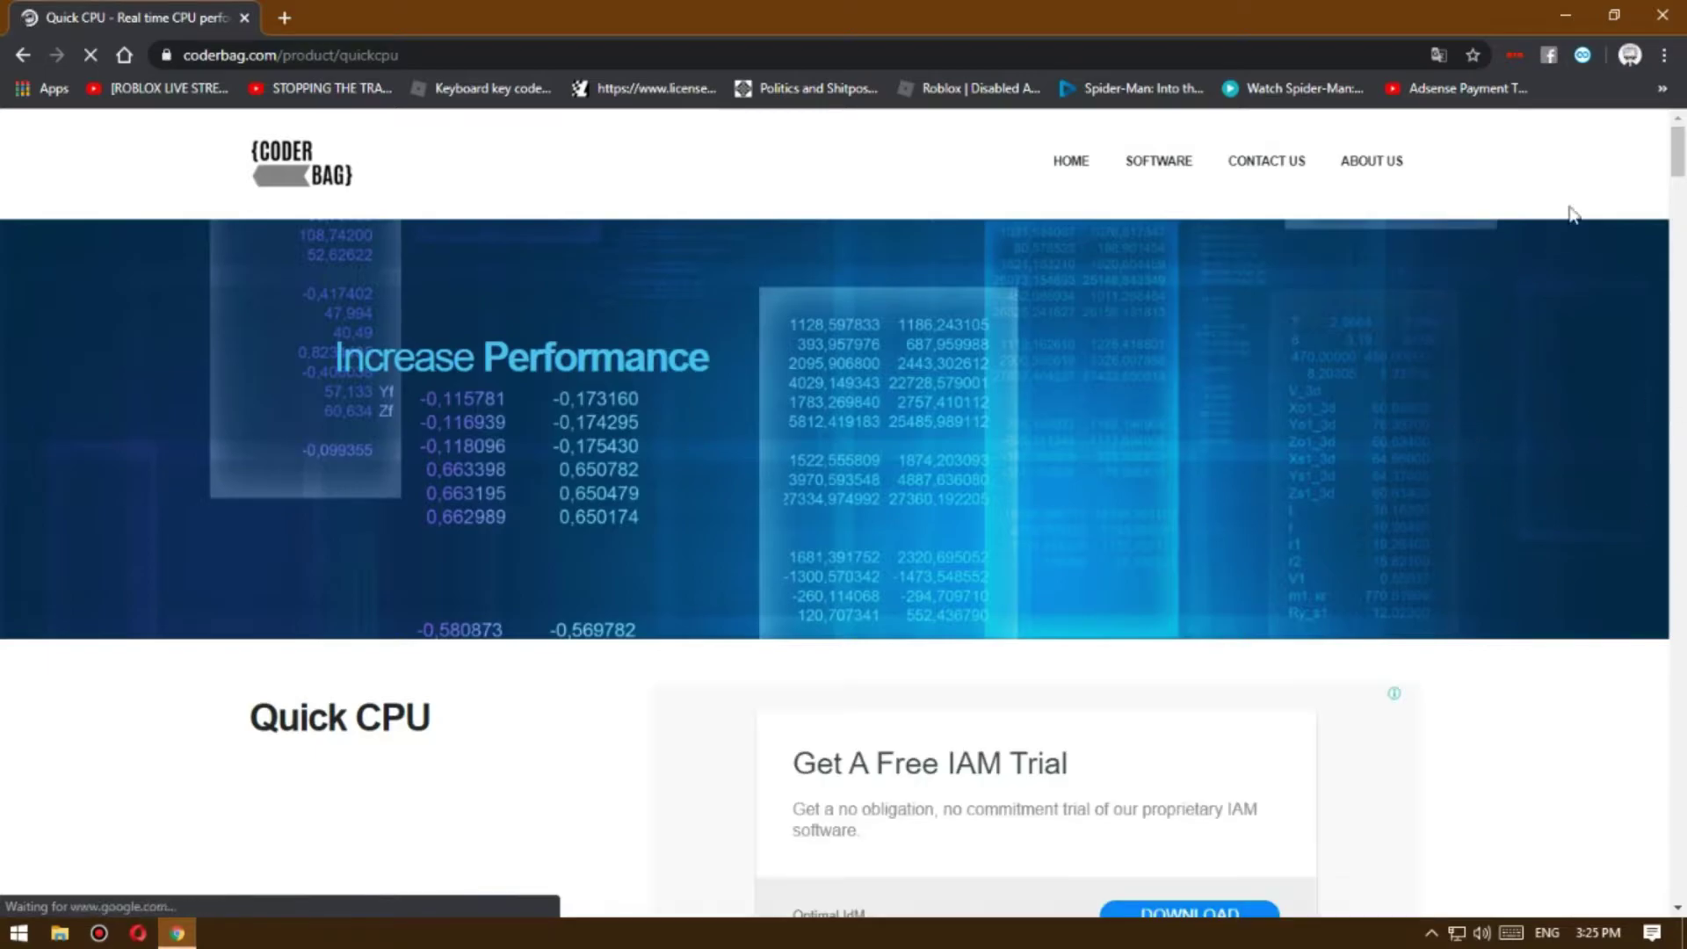
Step: Download Quick CPU from its product page and open the QuickCpuSetup (1).zip archive, dismissing the WinRAR purchase reminder
left_click_drag(1682, 151, 1671, 760)
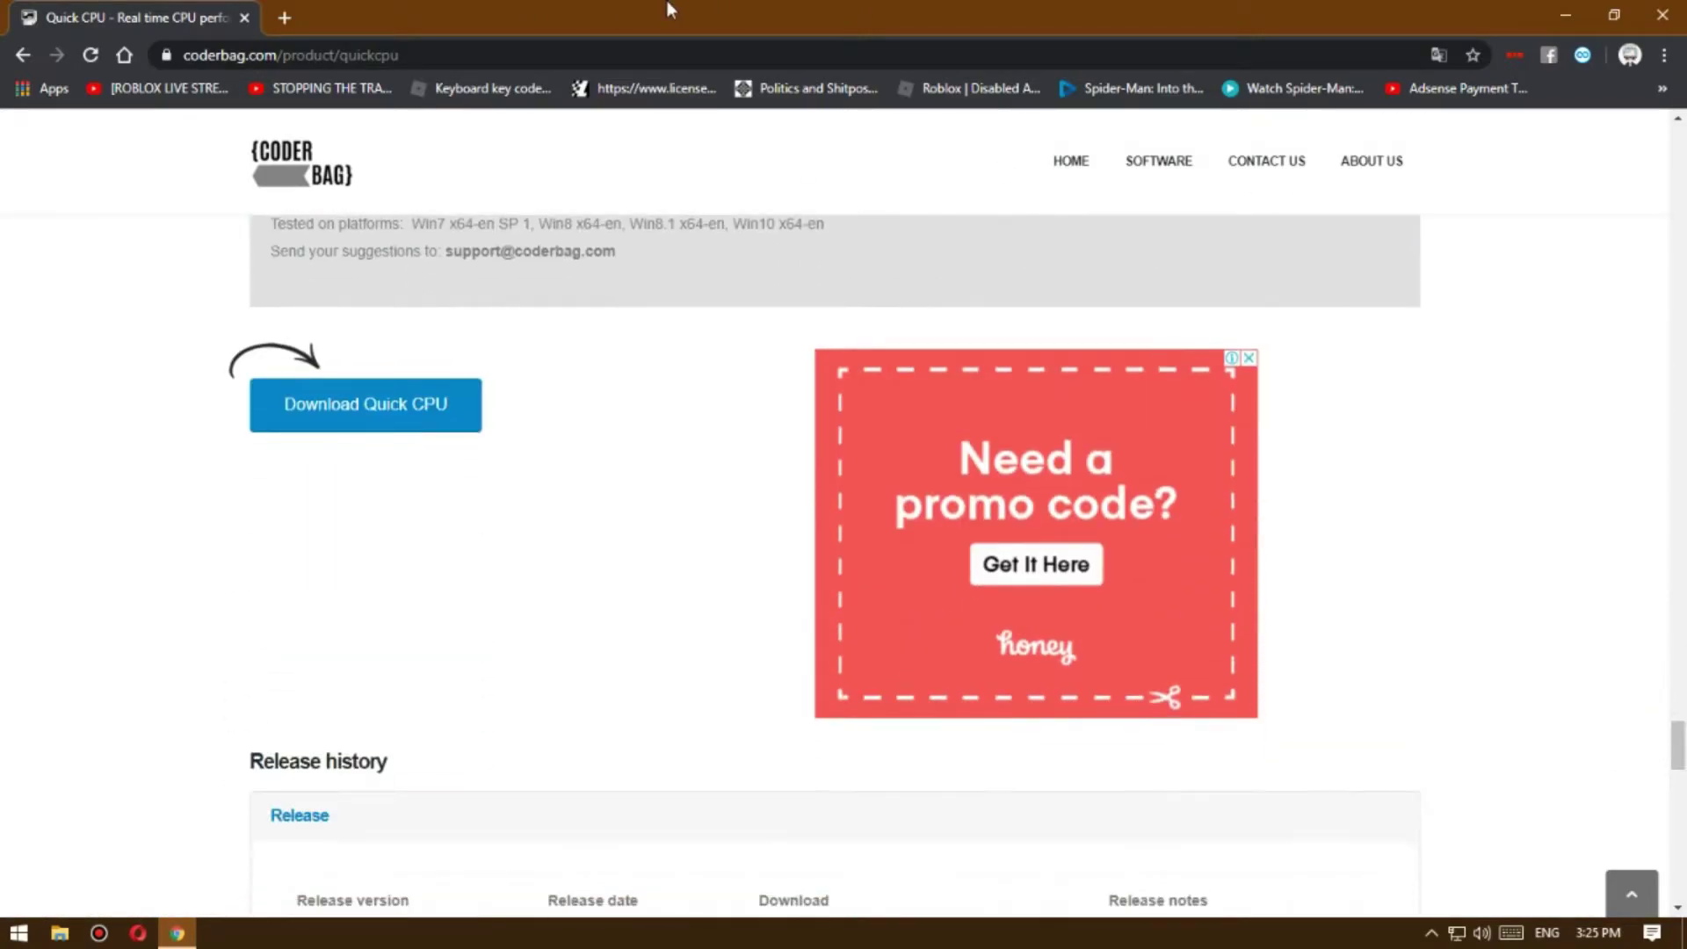
left_click(358, 429)
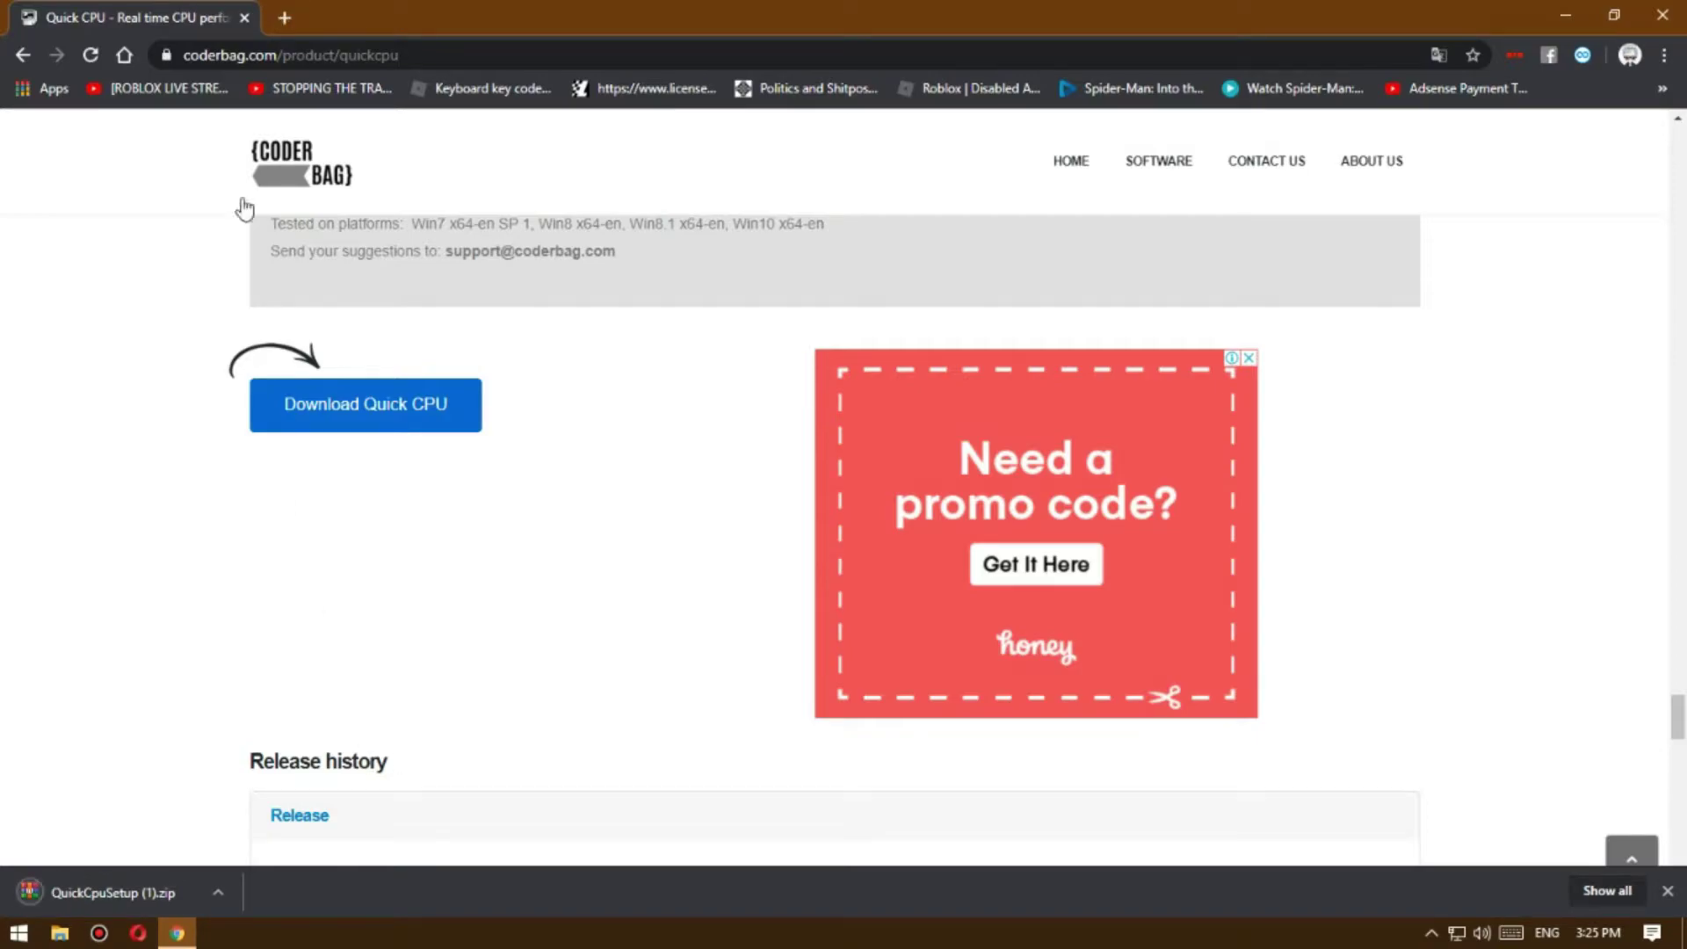
left_click(106, 891)
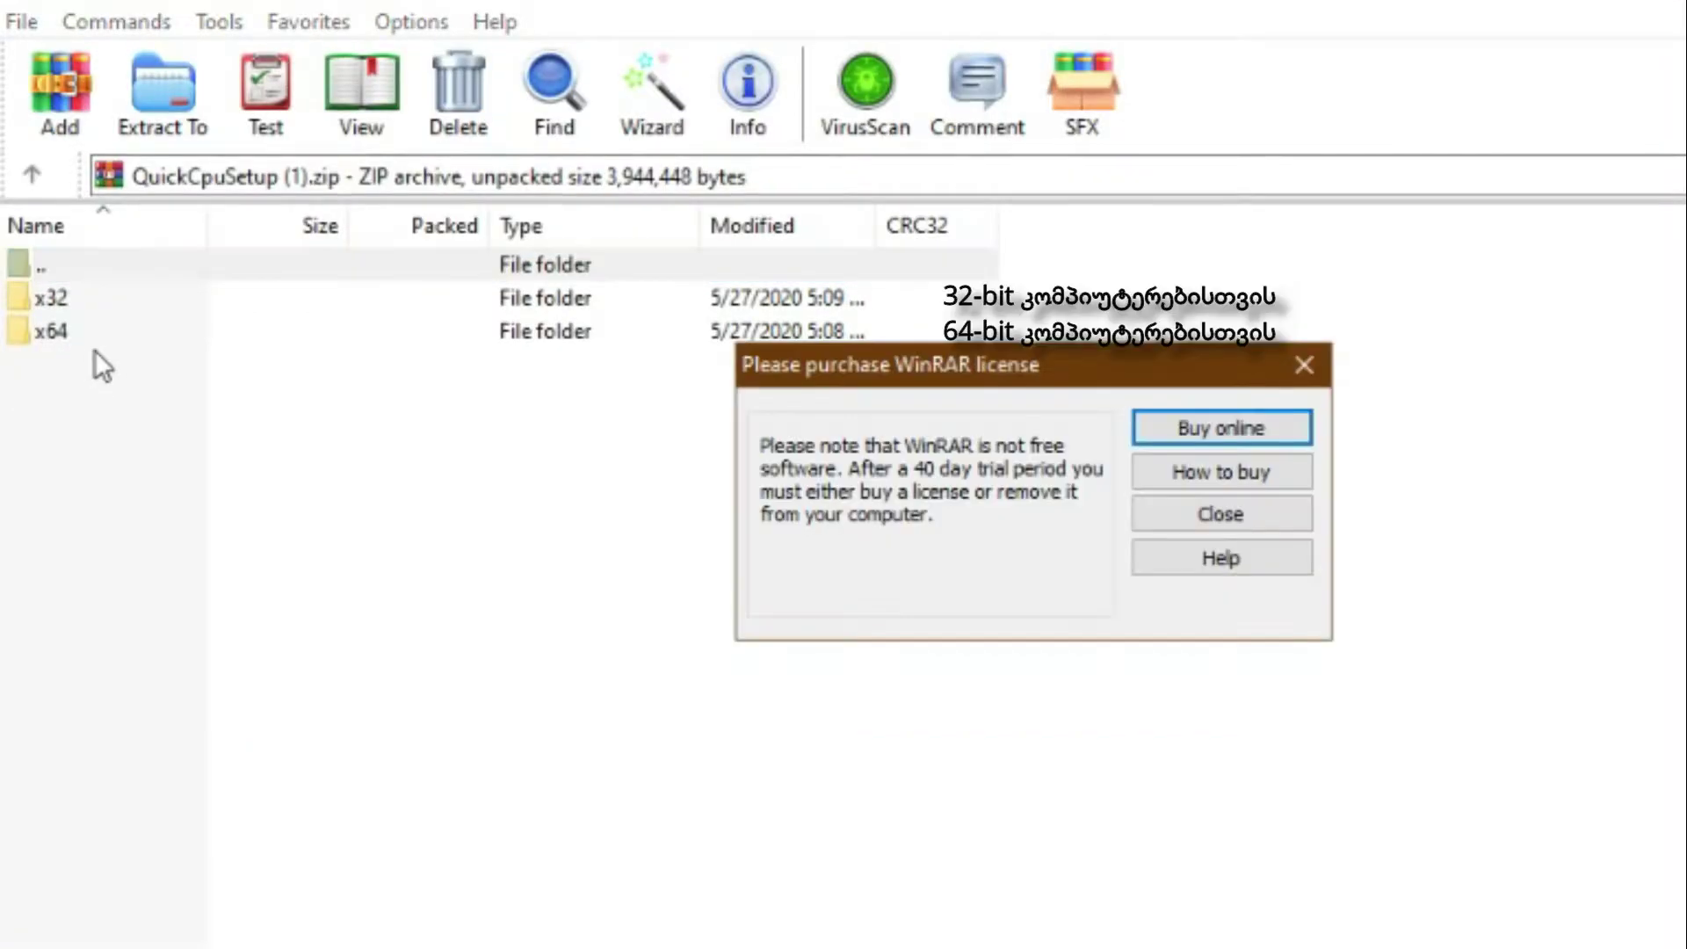
left_click(1153, 287)
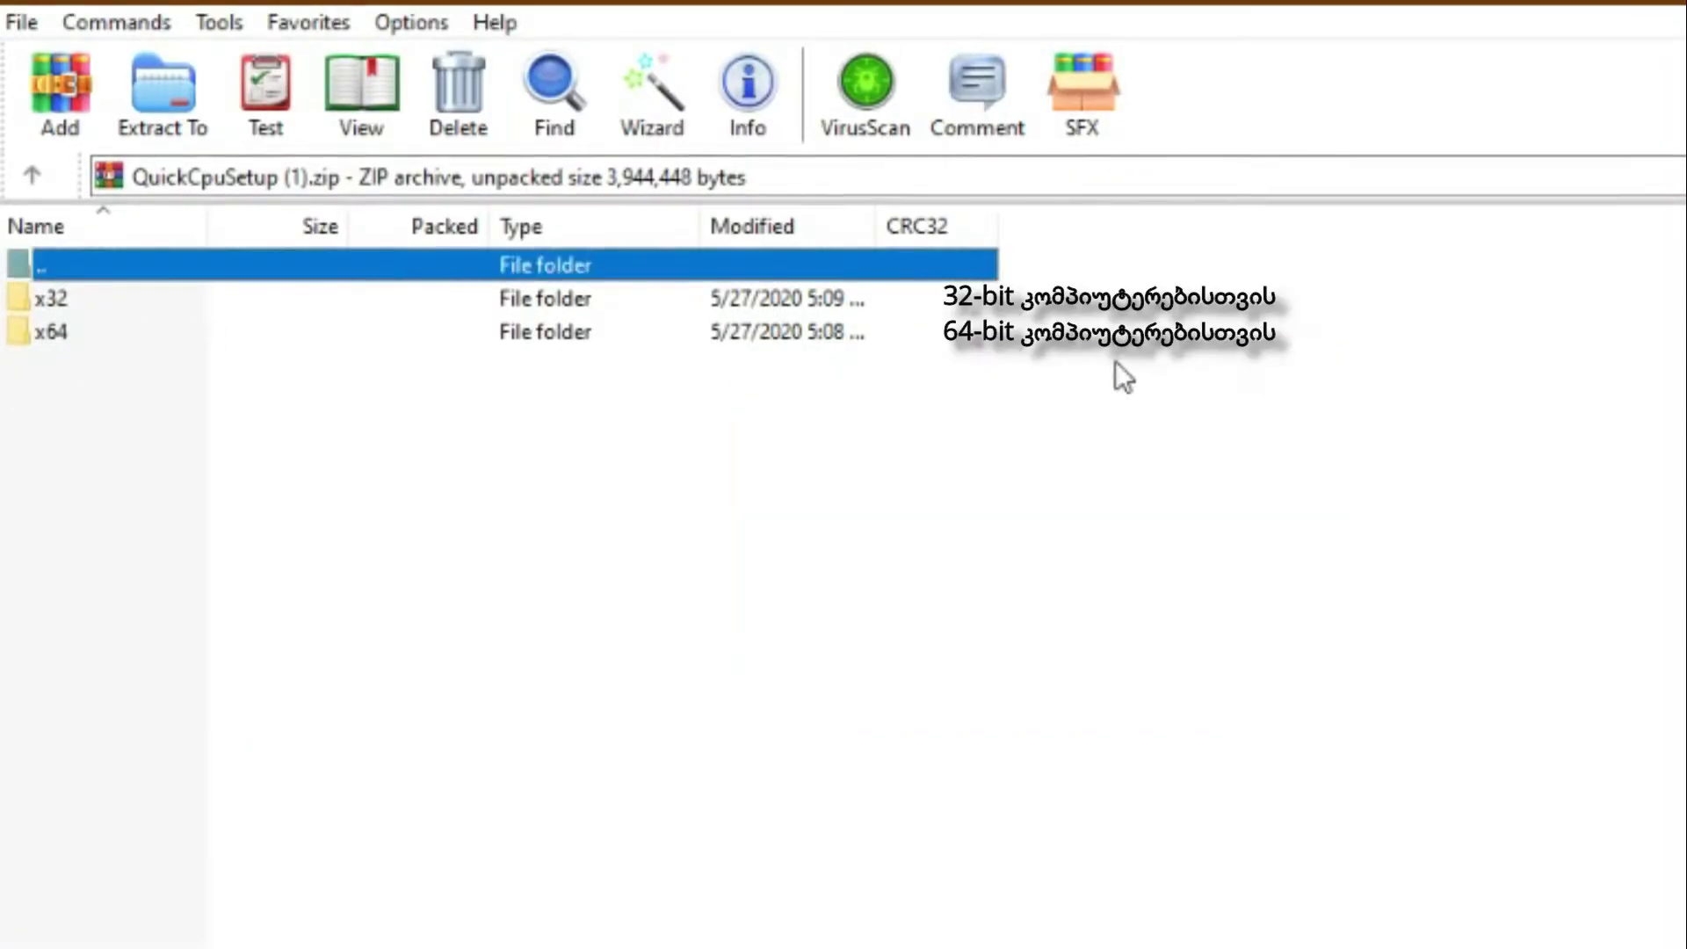
right_click(290, 334)
left_click(226, 388)
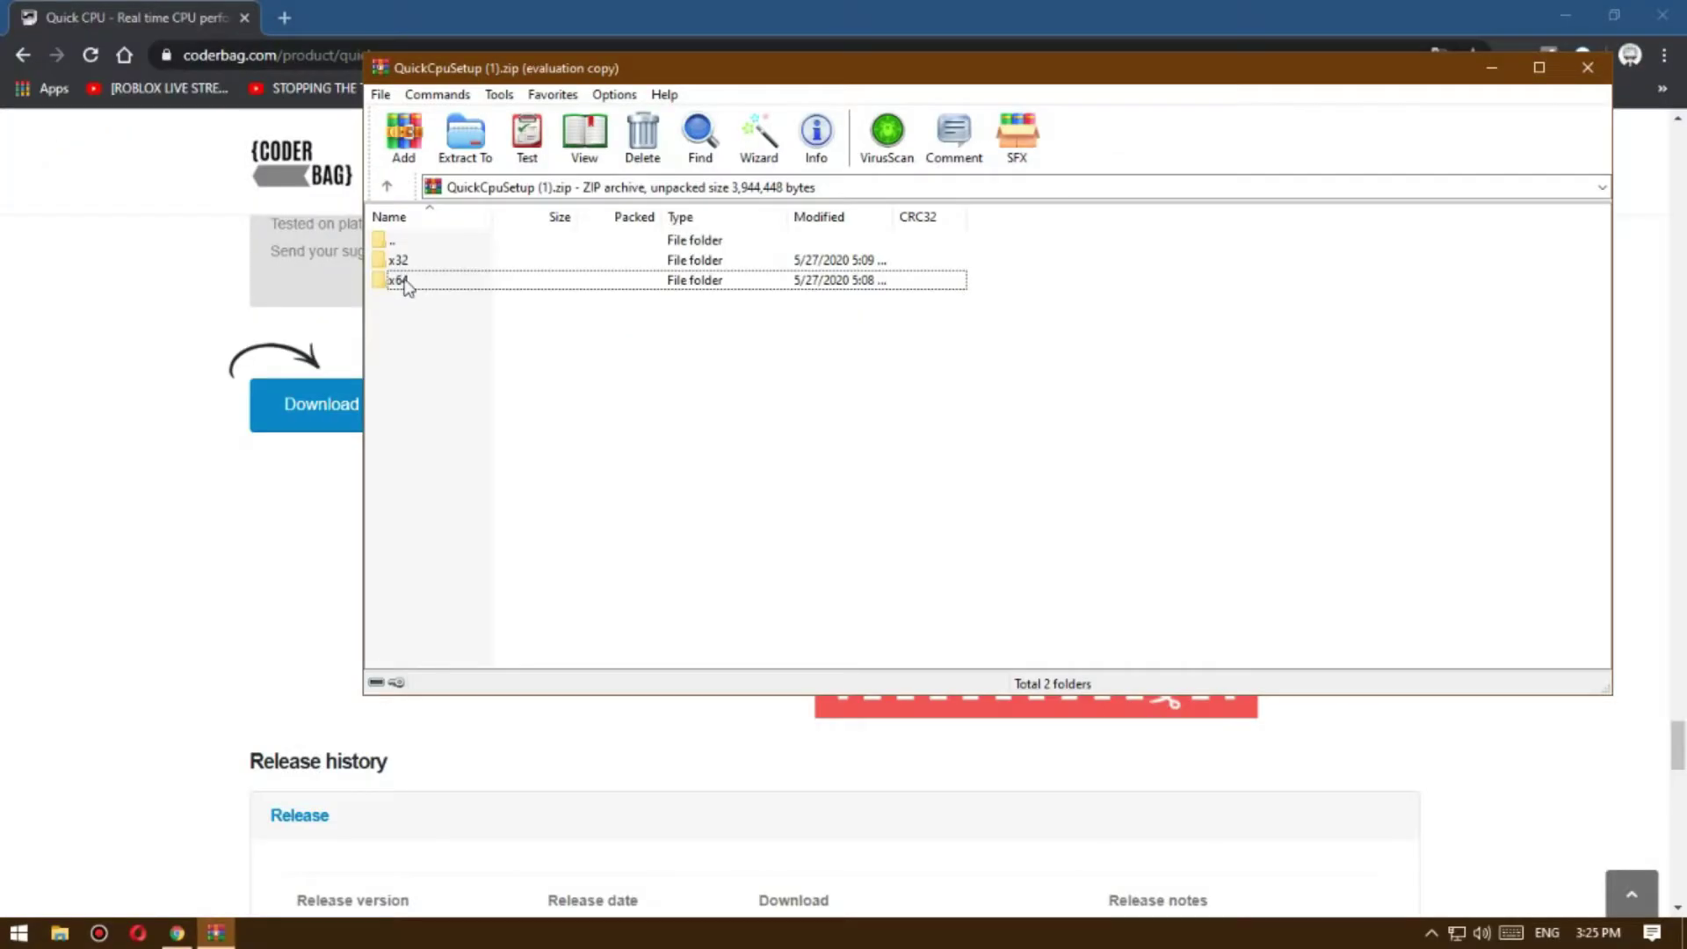
Step: Run the installer from the archive's x64 folder, repair the Quick CPU installation and close the archive
double_click(404, 281)
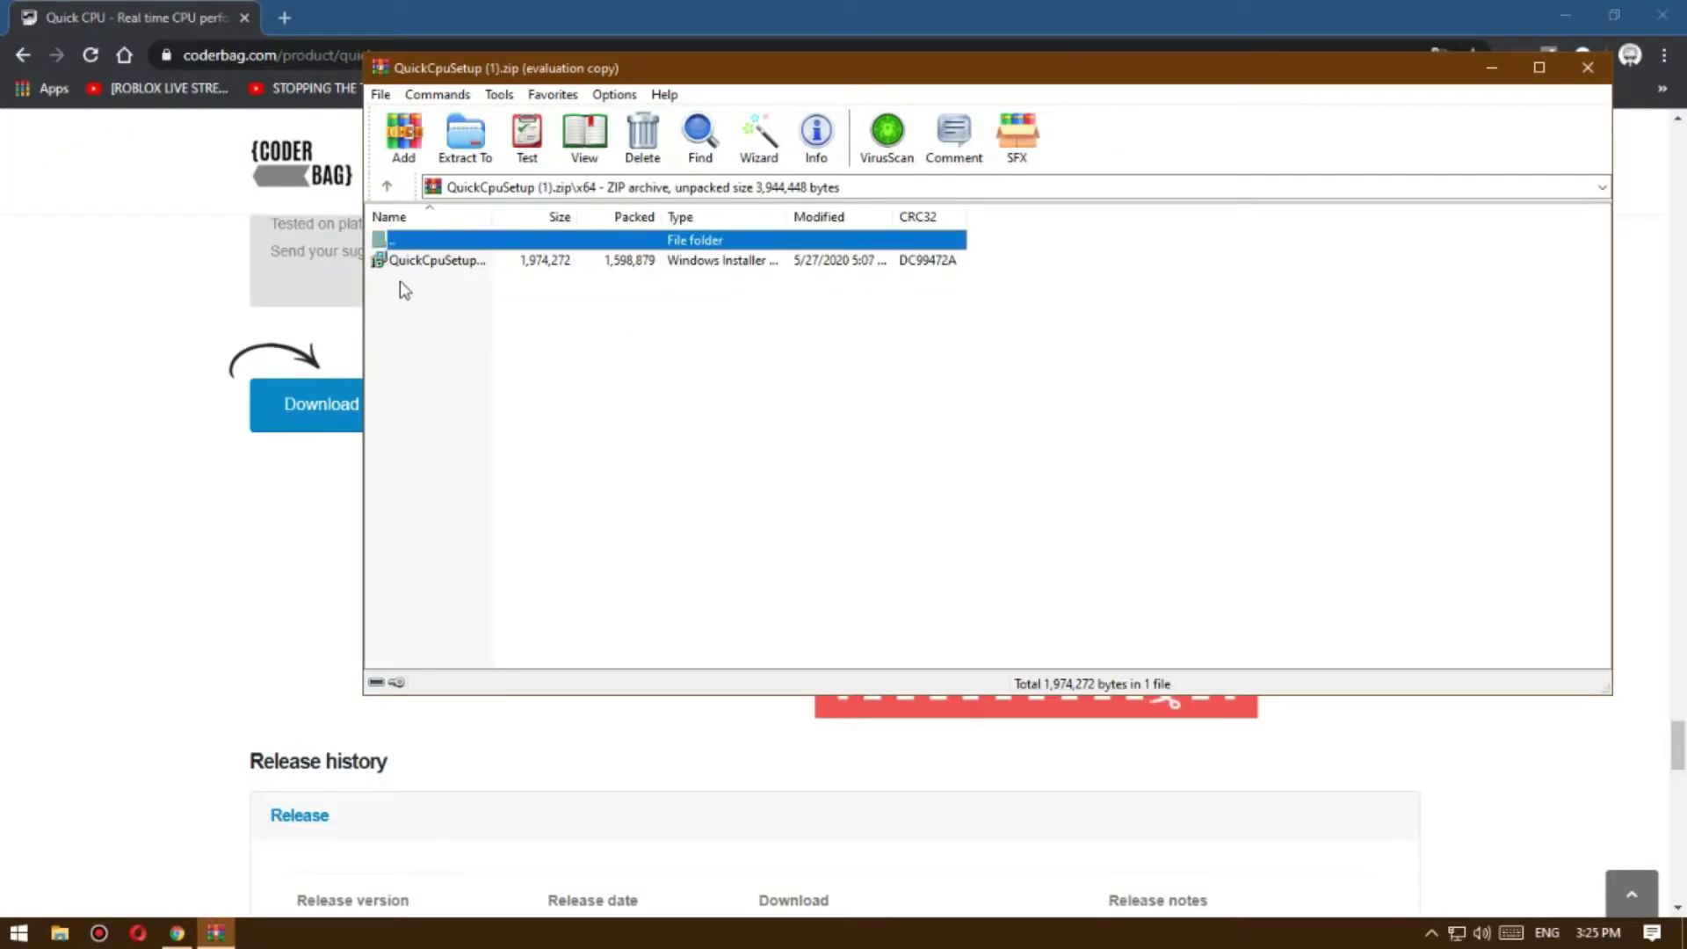
double_click(430, 264)
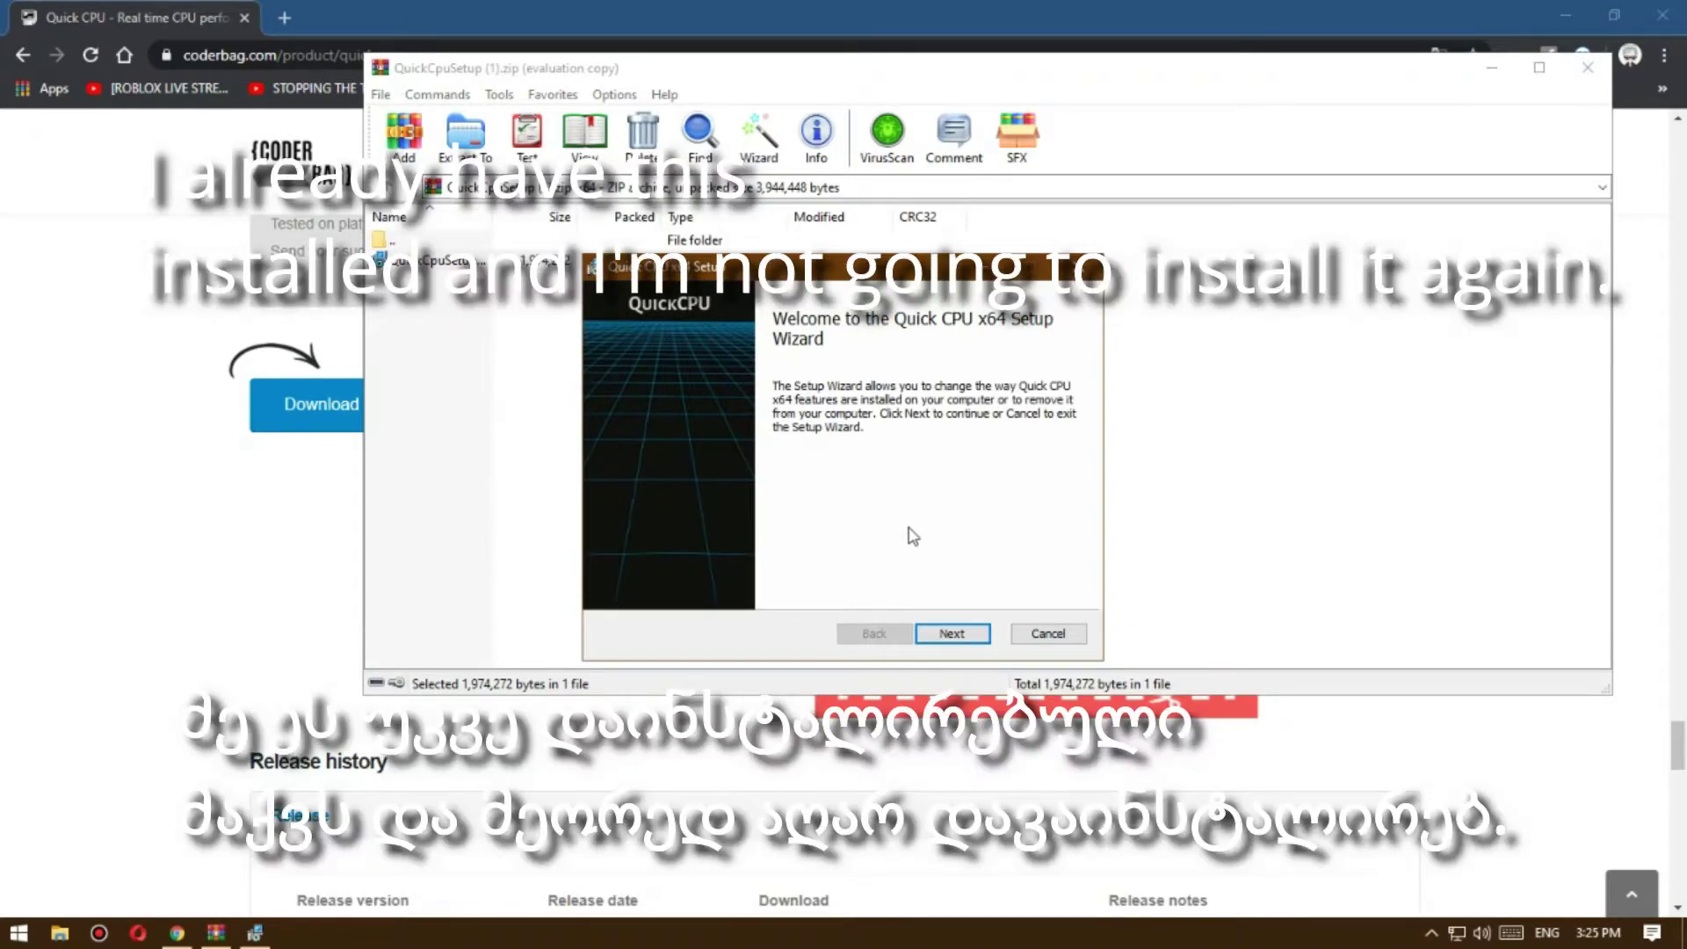
left_click(954, 633)
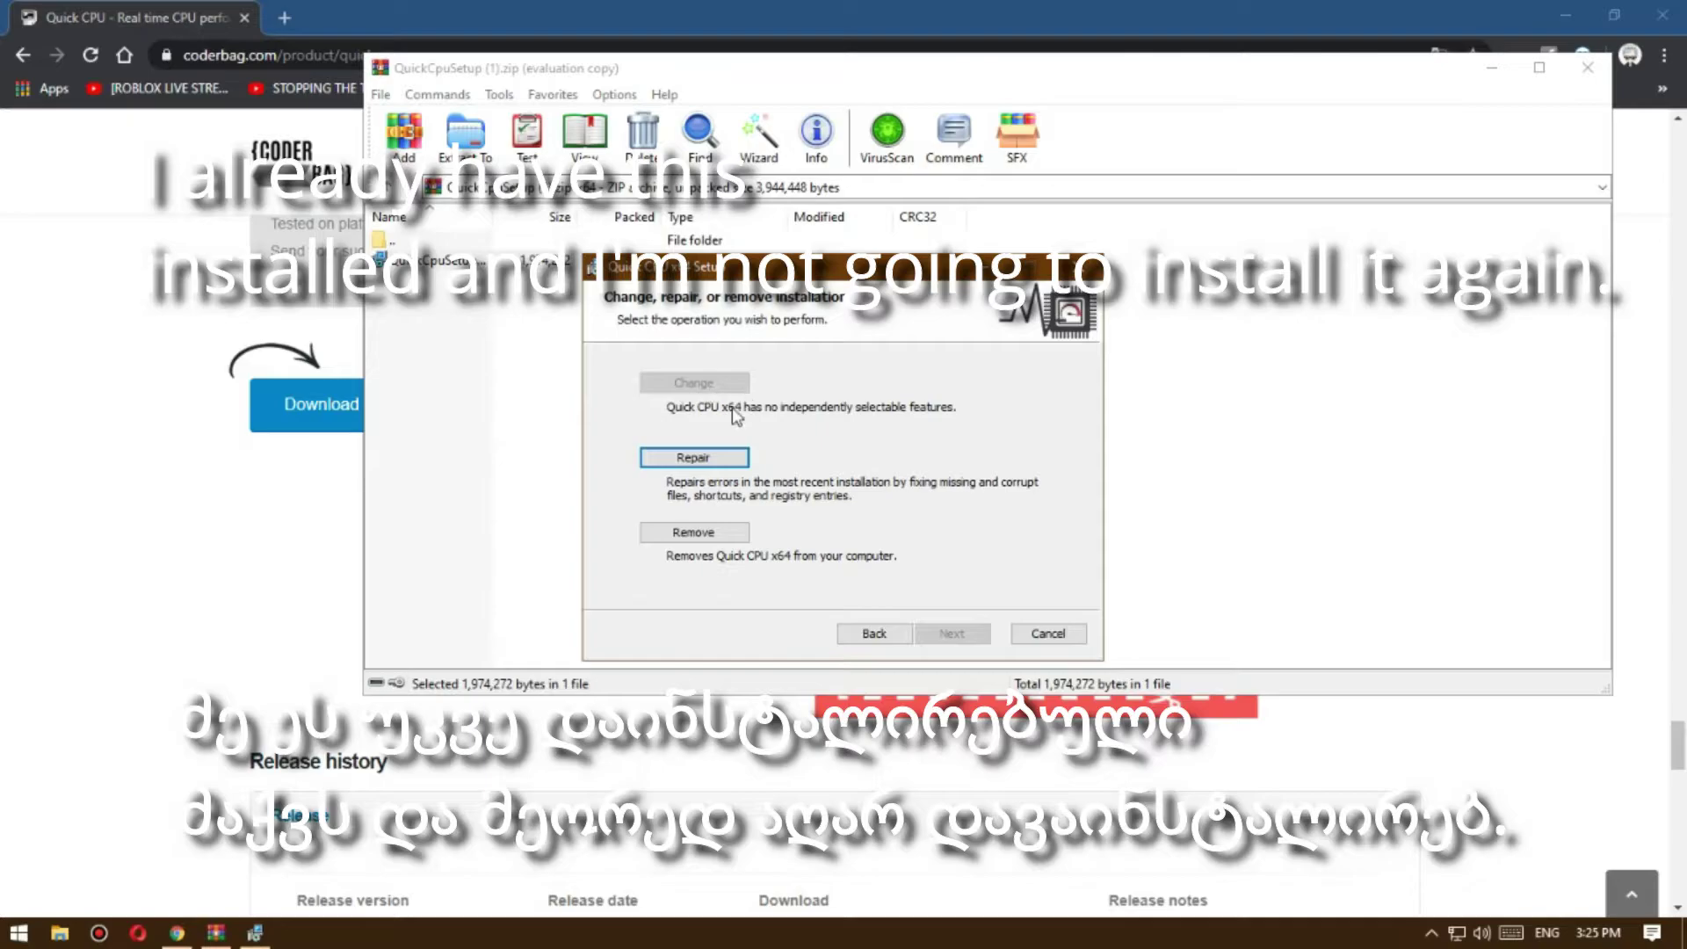
left_click(703, 458)
left_click(942, 626)
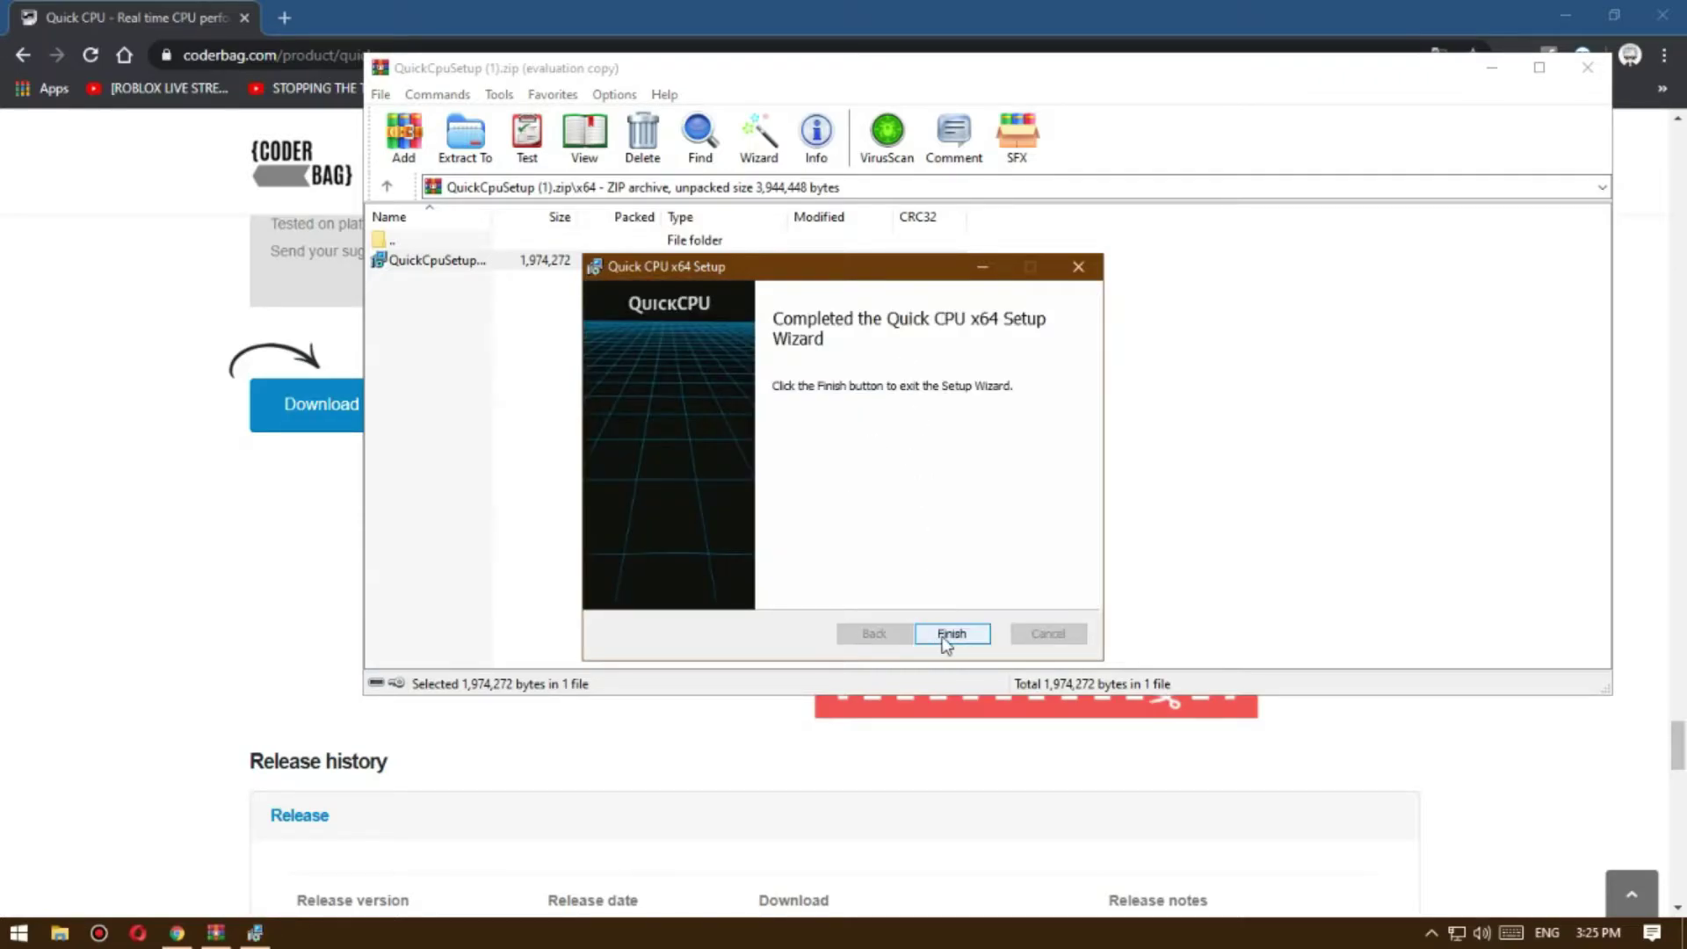
left_click(952, 633)
left_click(1587, 67)
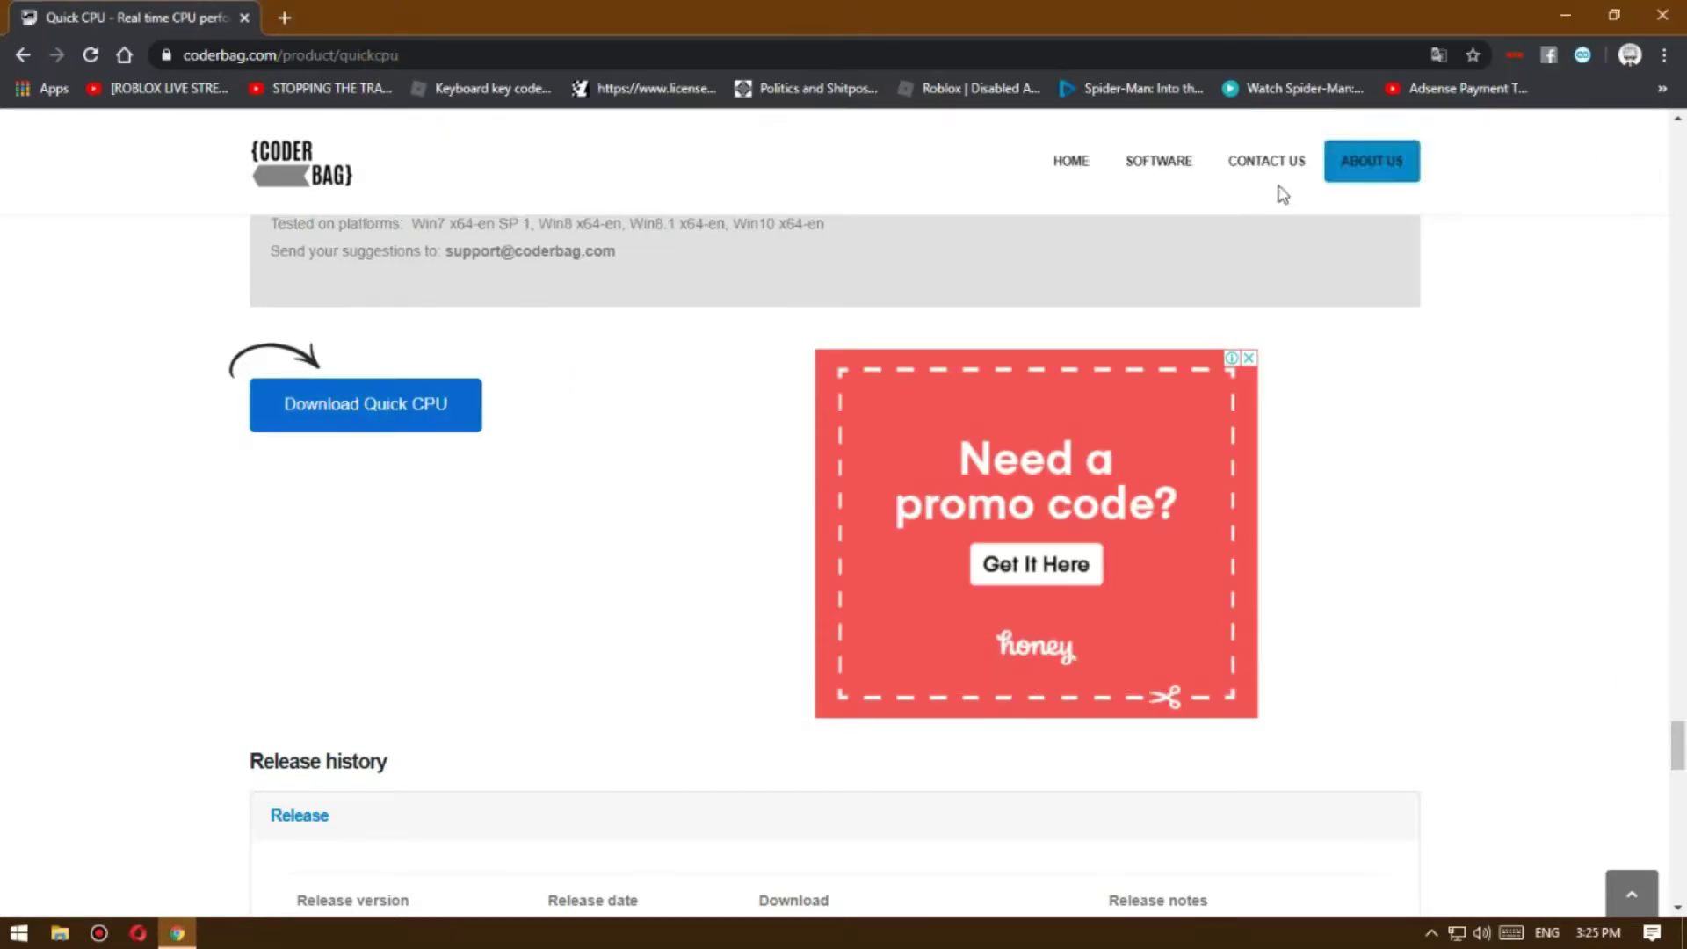
Step: Close the Quick CPU page and leave a single blank new tab open in the browser
left_click(284, 17)
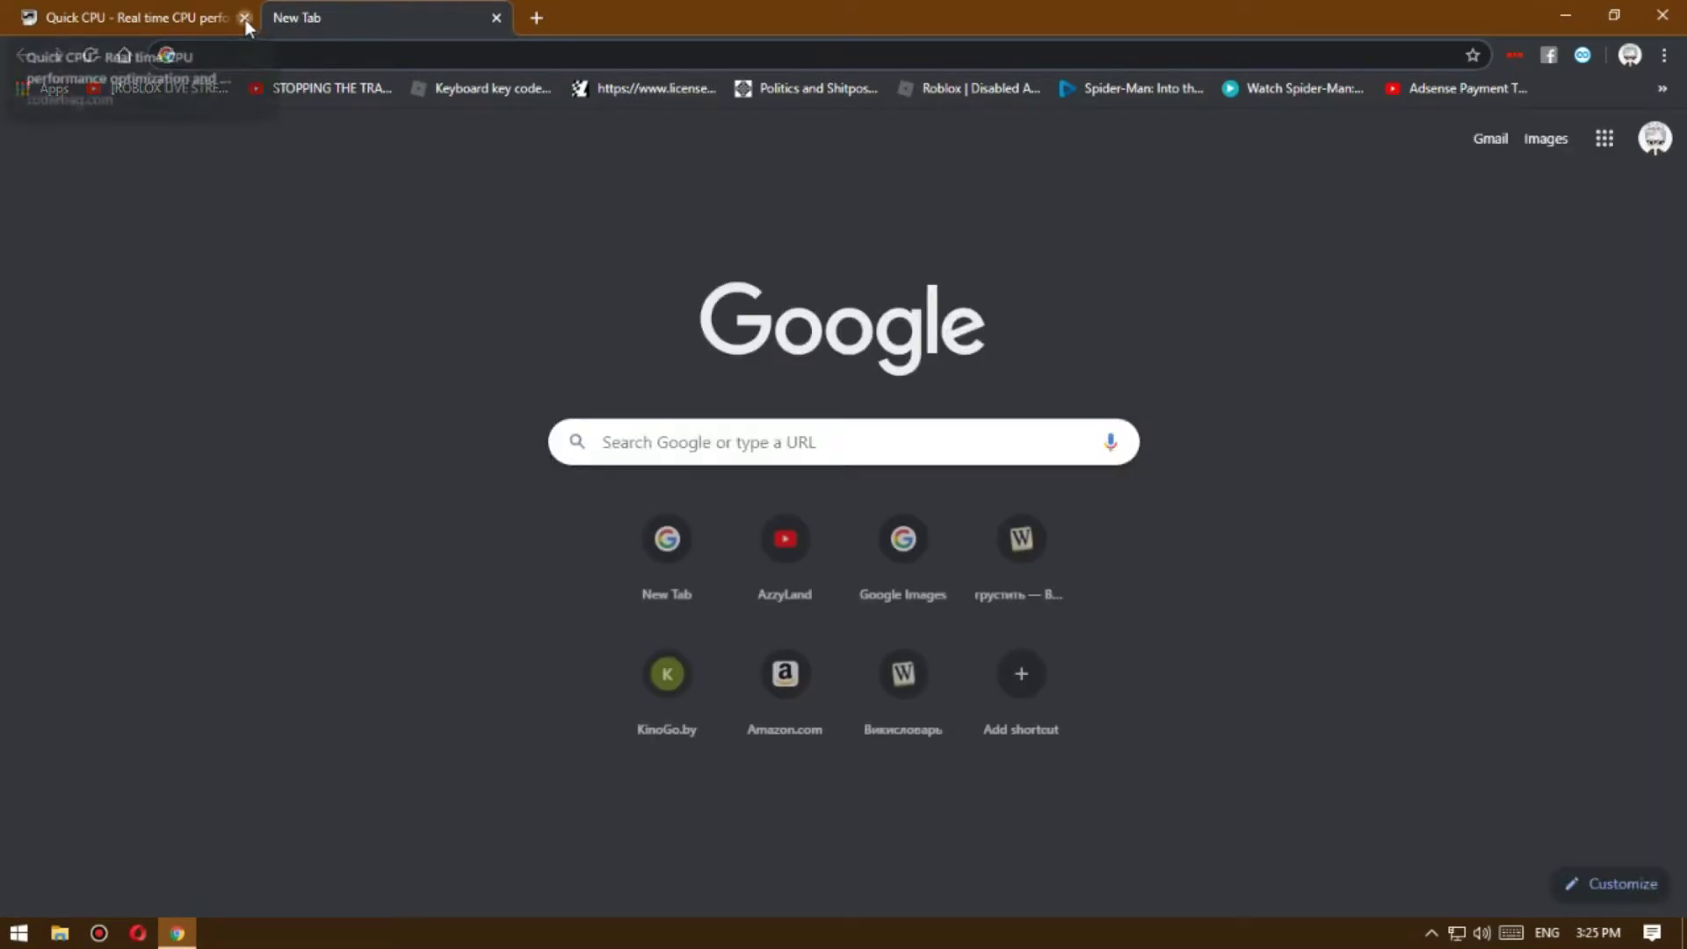
left_click(246, 18)
left_click(268, 54)
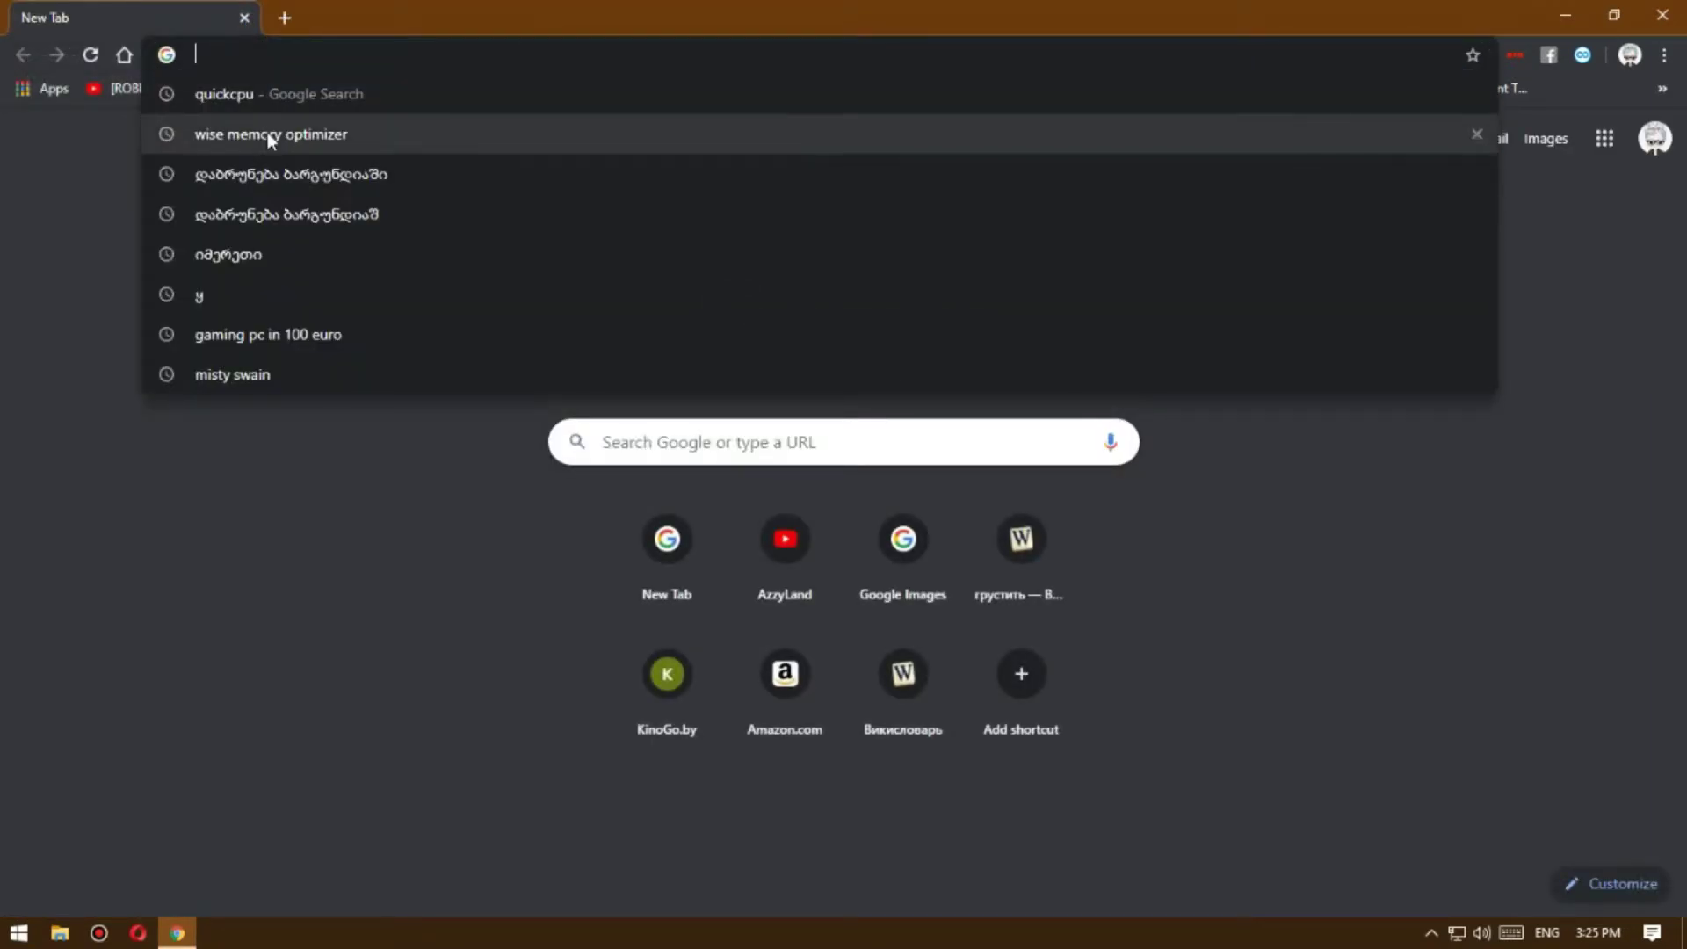
left_click(18, 245)
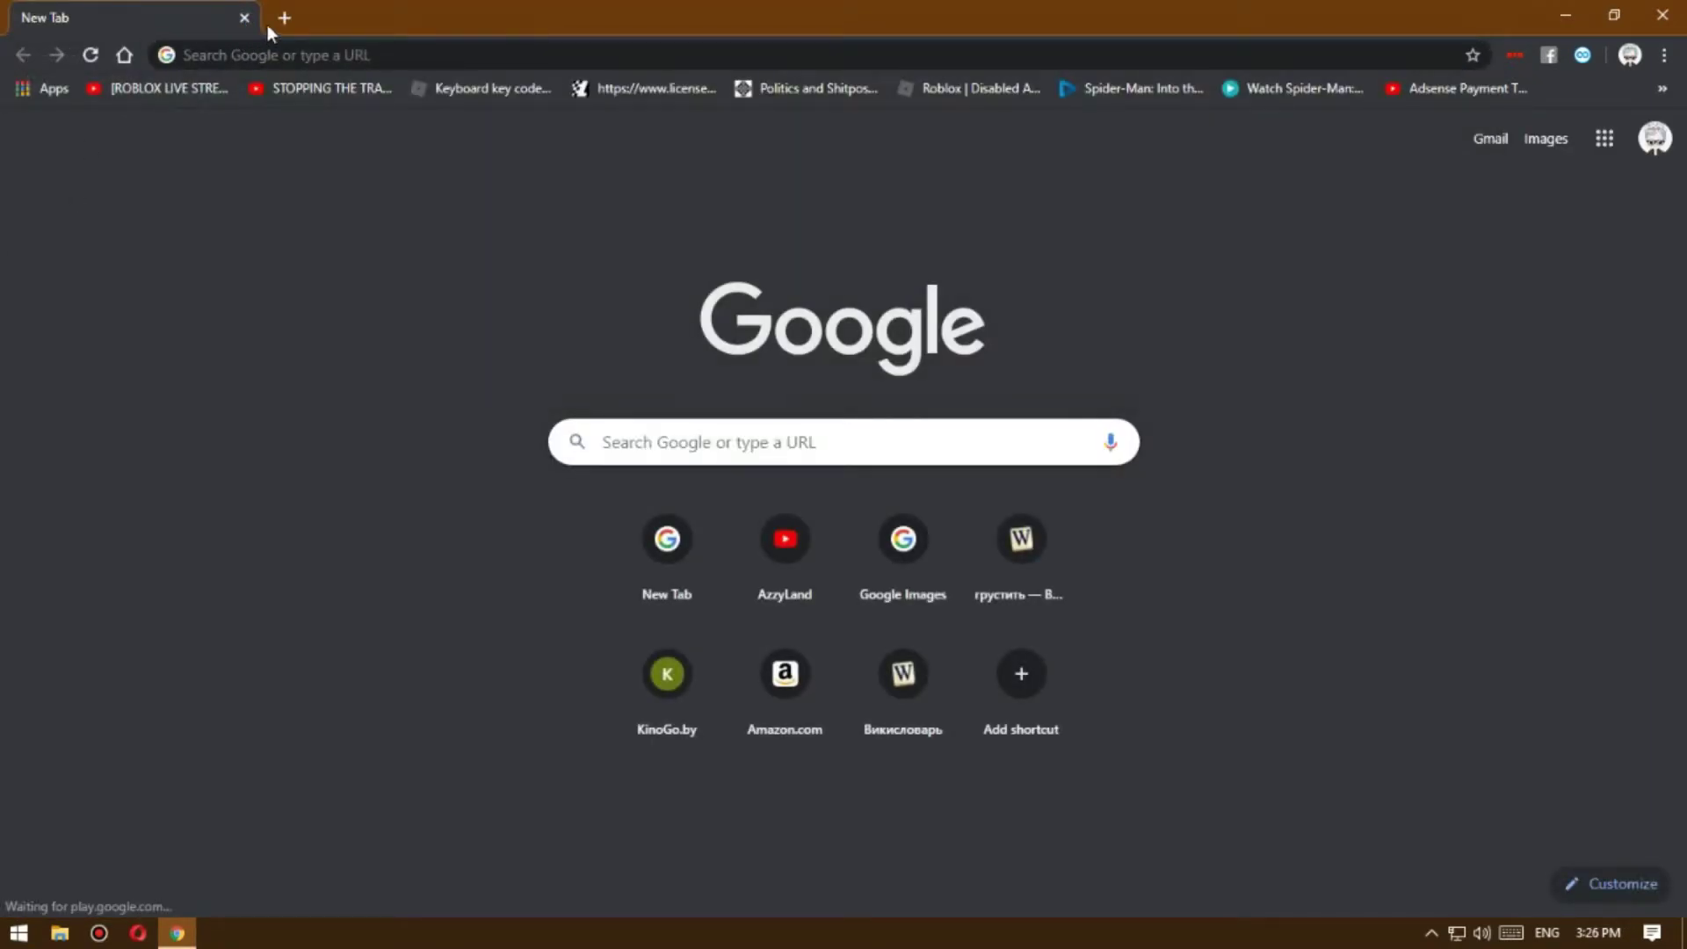
left_click(280, 19)
left_click(244, 18)
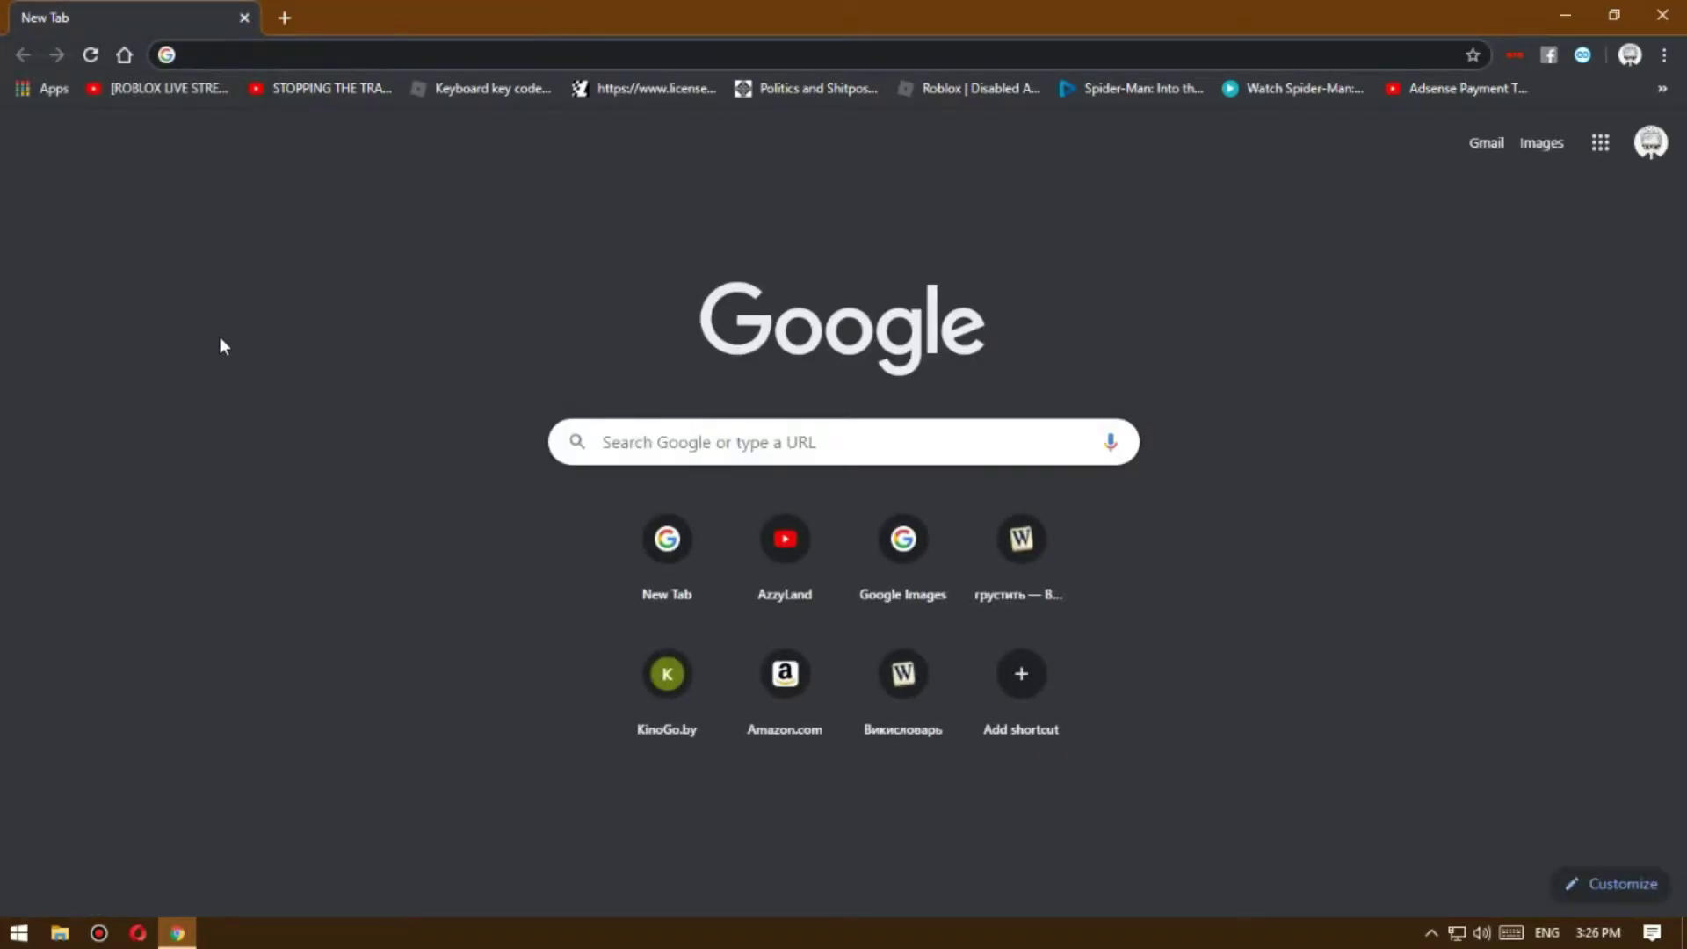
Step: Search the web for Wise Memory Optimizer and open its product page on wisecleaner.com
type("Wise Memory Op")
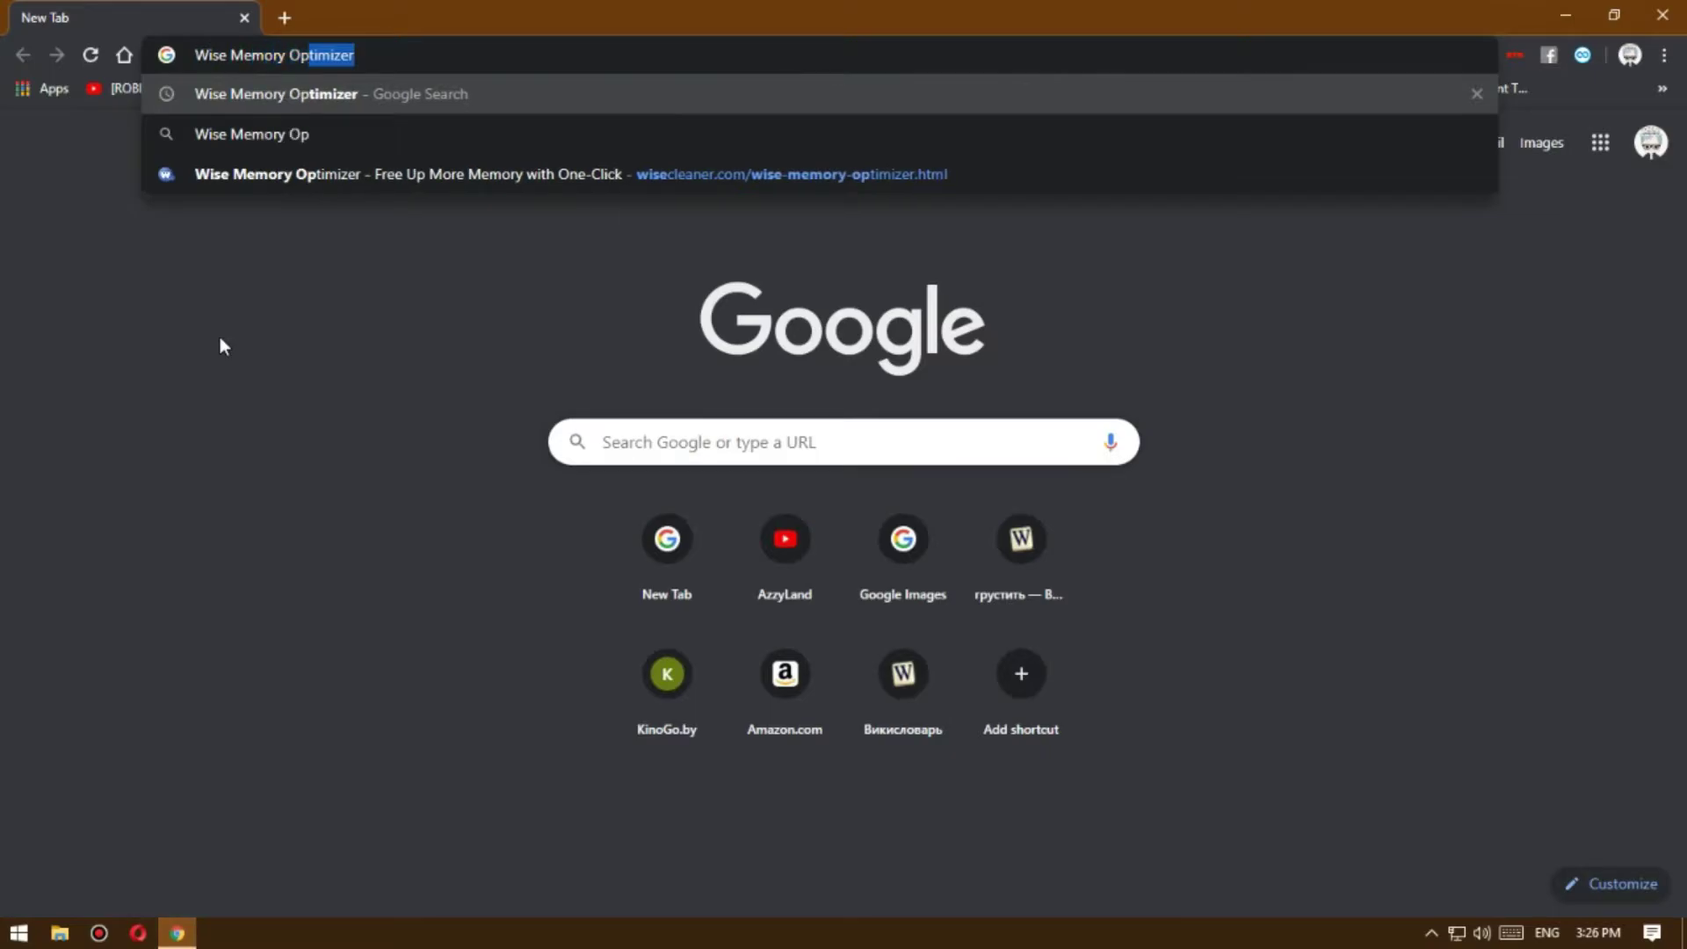
type("timizer")
left_click(323, 90)
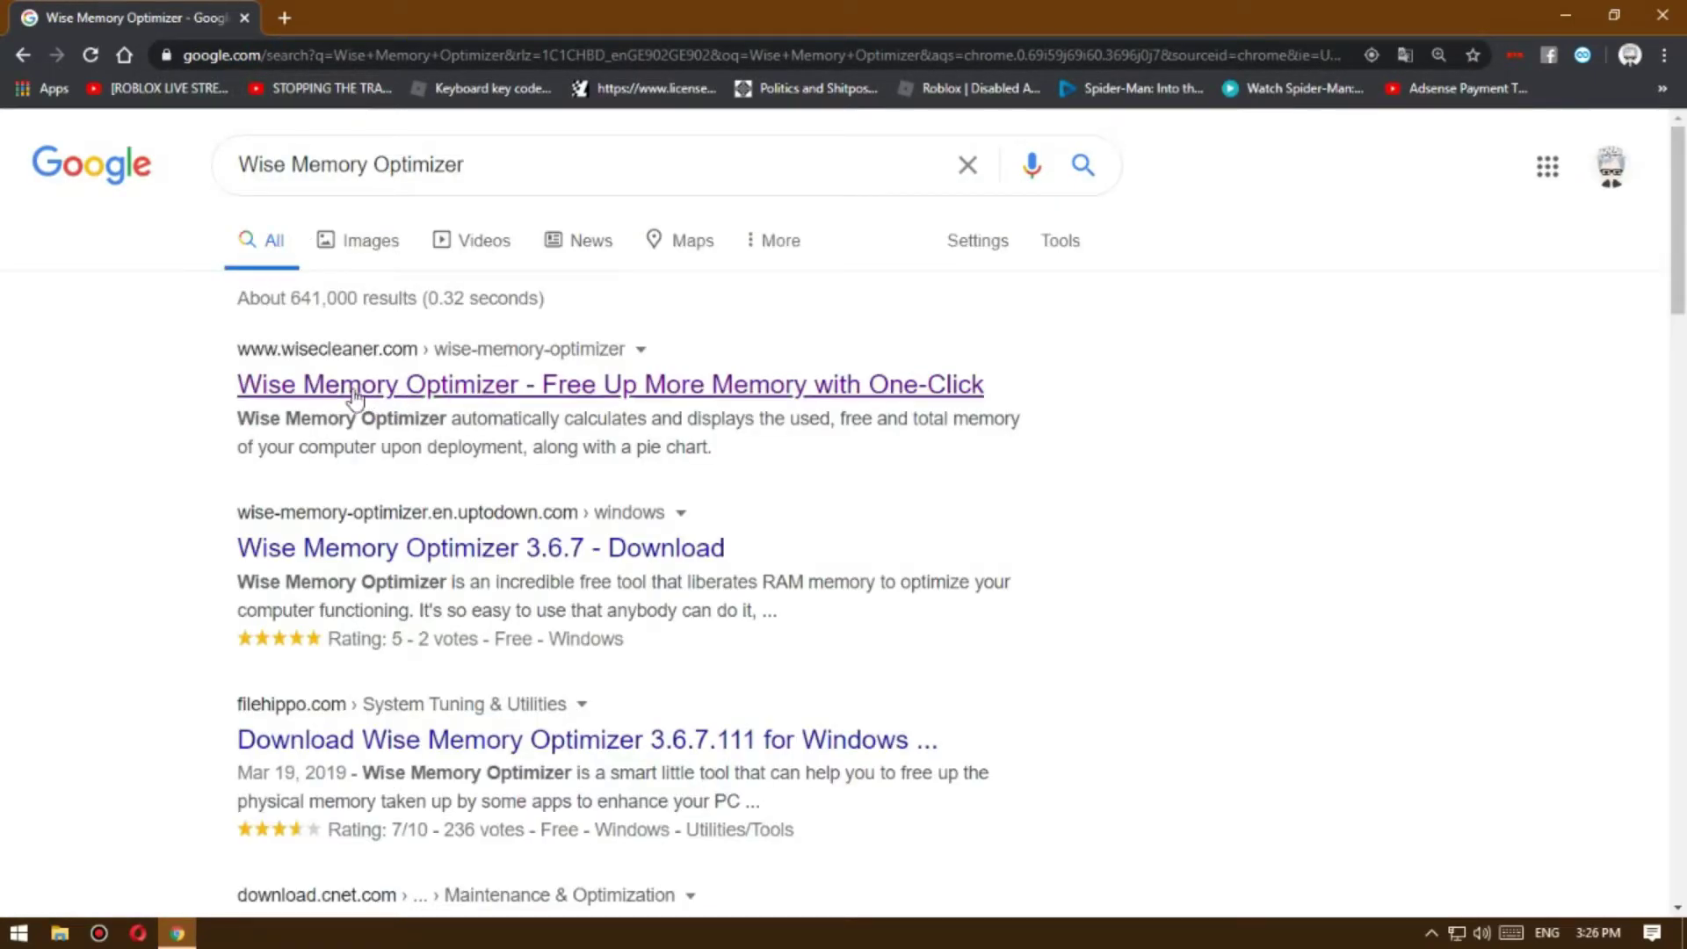
left_click(399, 403)
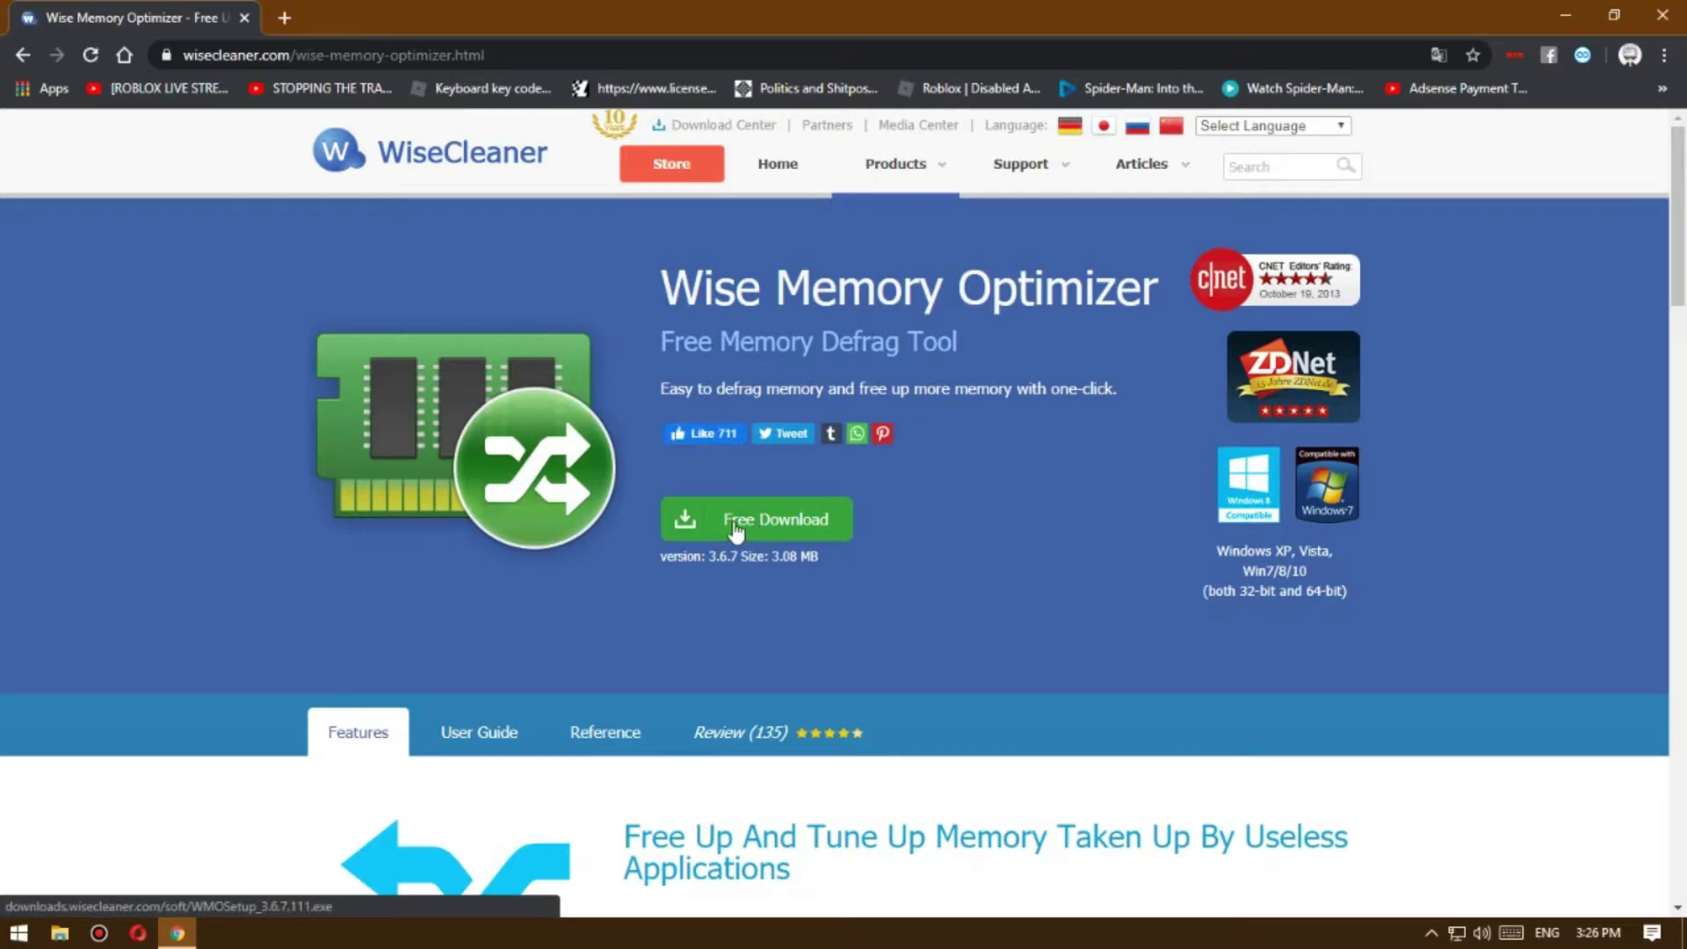
Step: Download the free Wise Memory Optimizer installer, run it and accept the license agreement
left_click(747, 522)
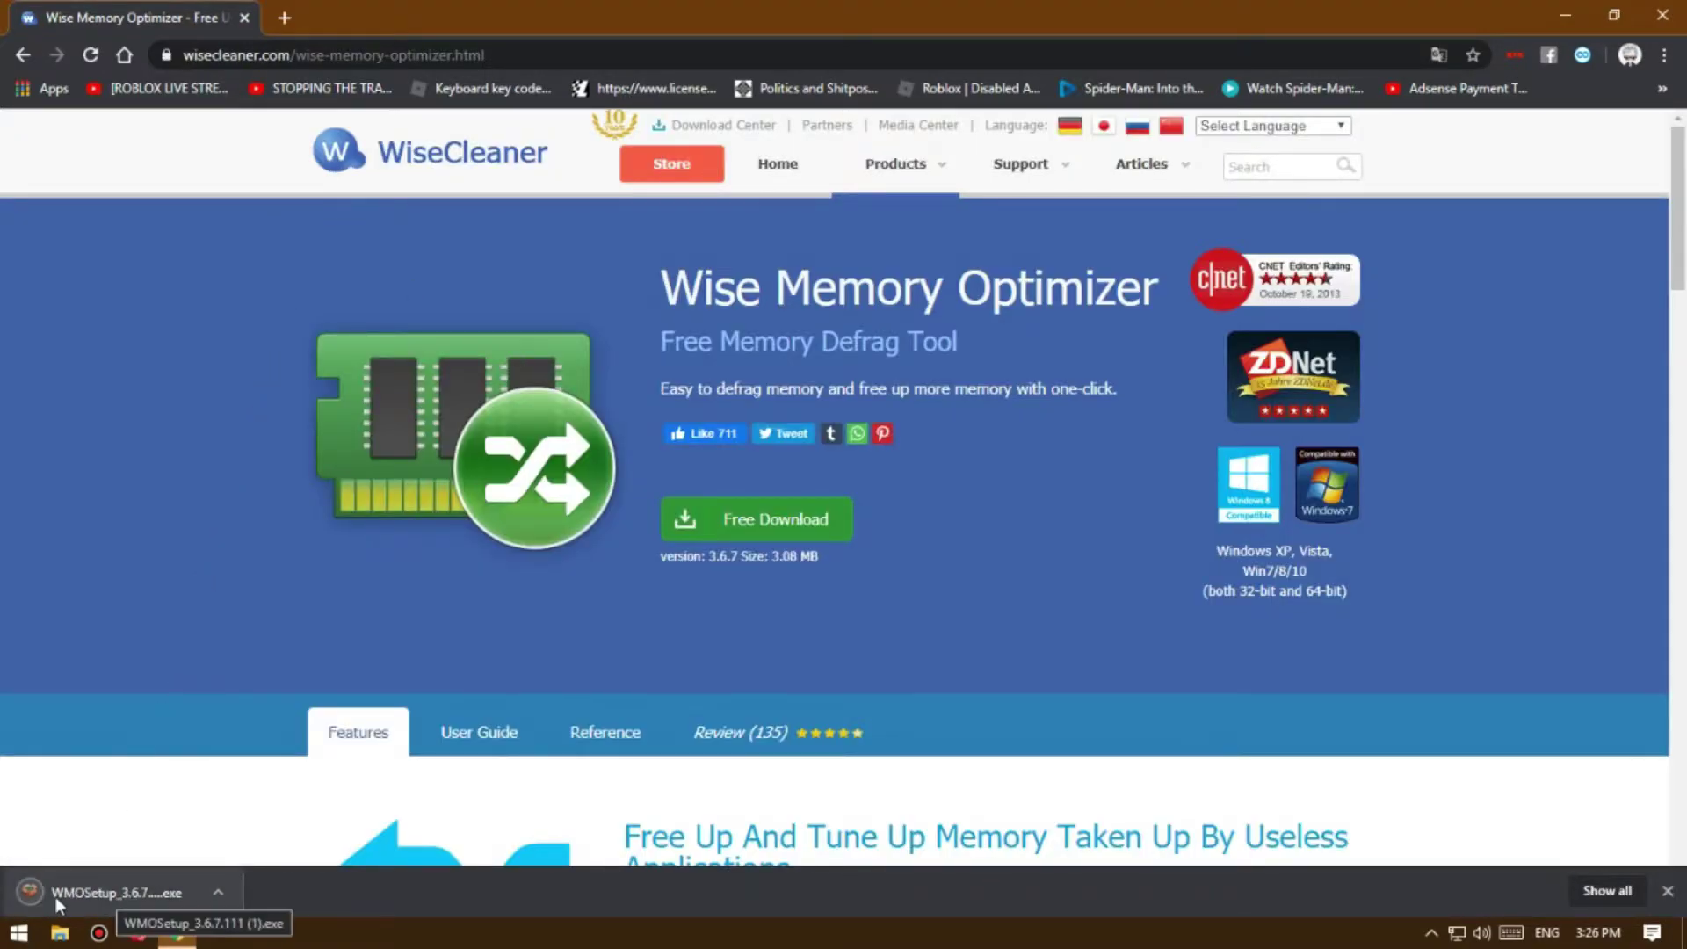
left_click(101, 902)
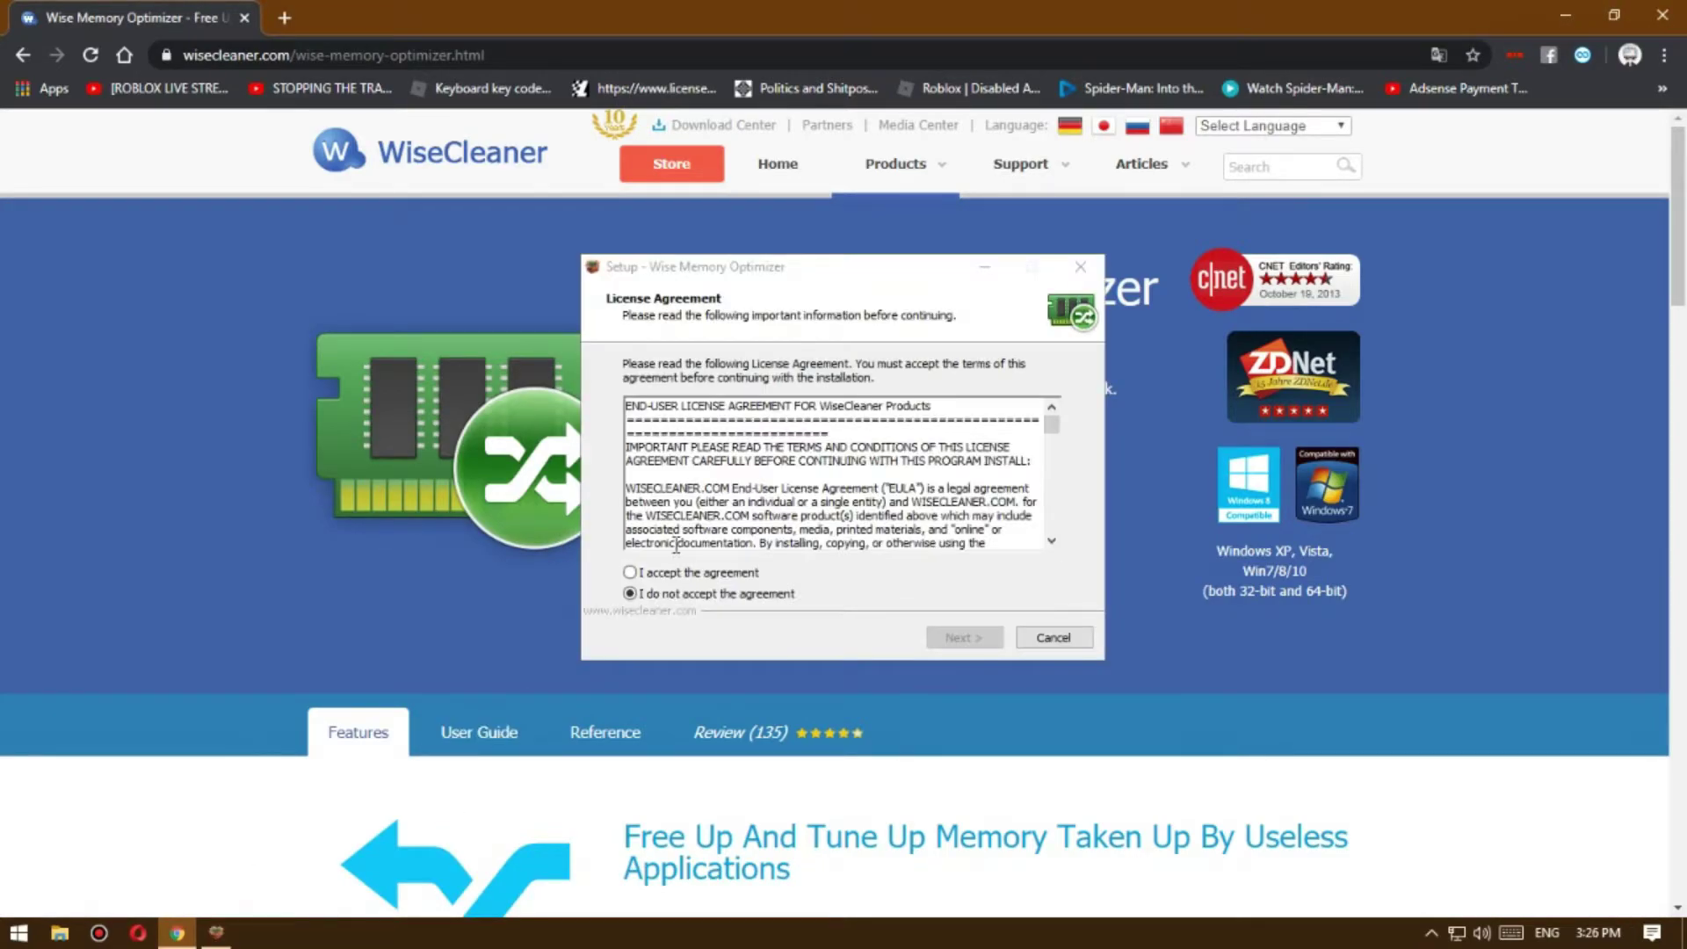
left_click(662, 575)
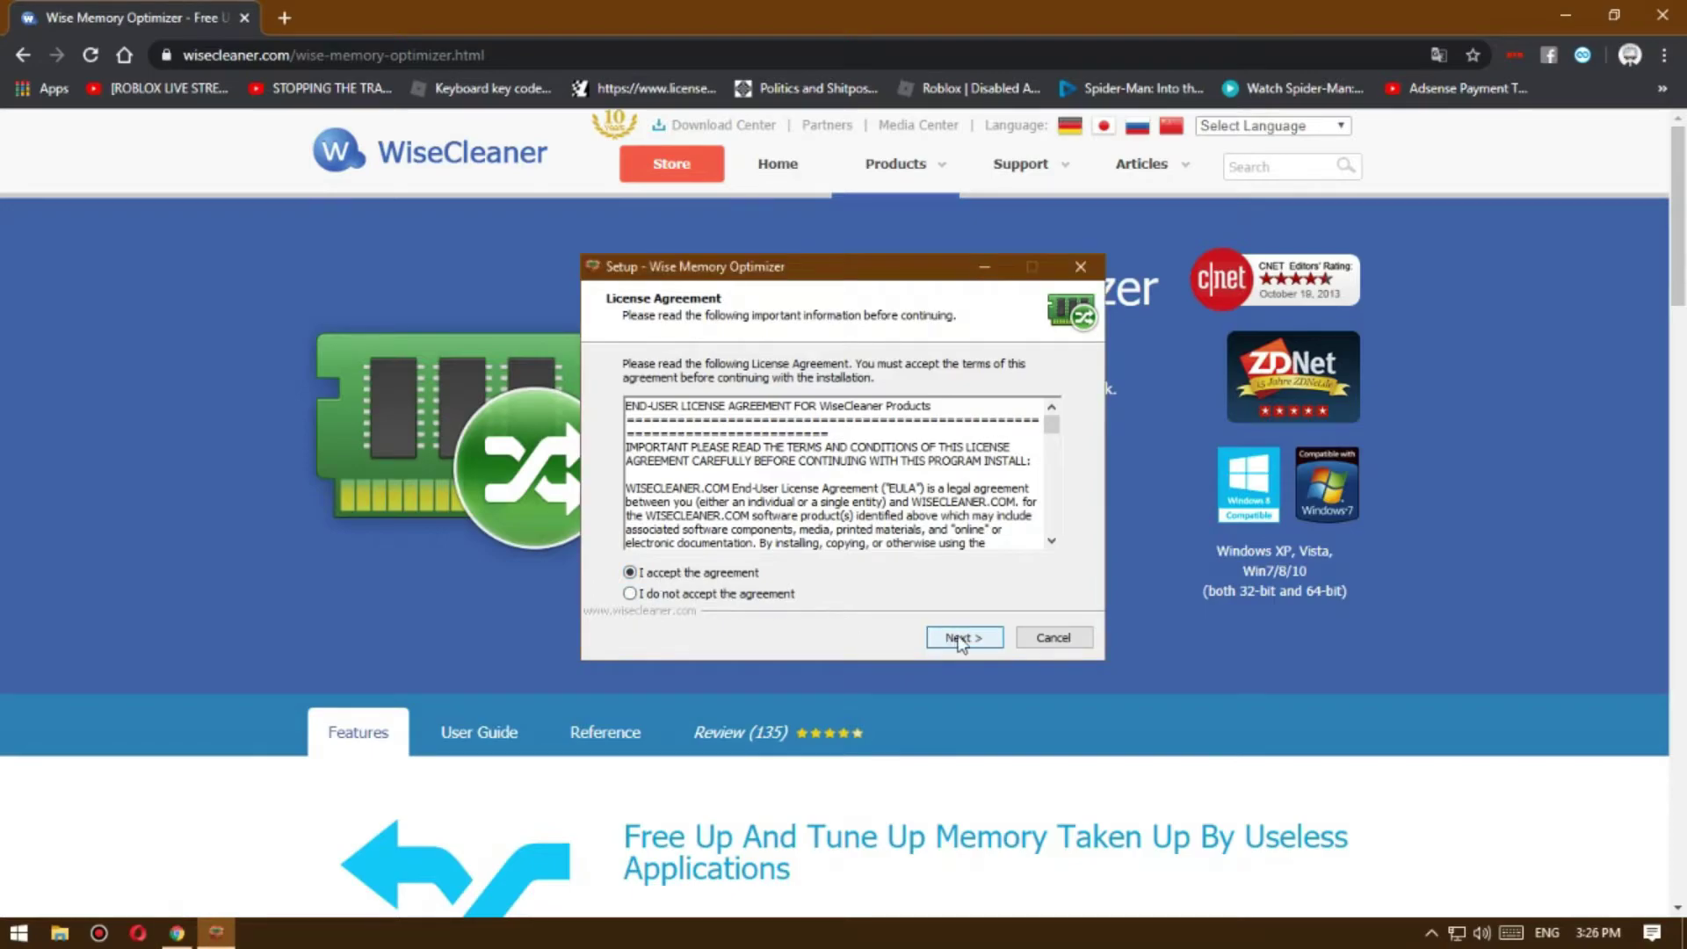
left_click(964, 639)
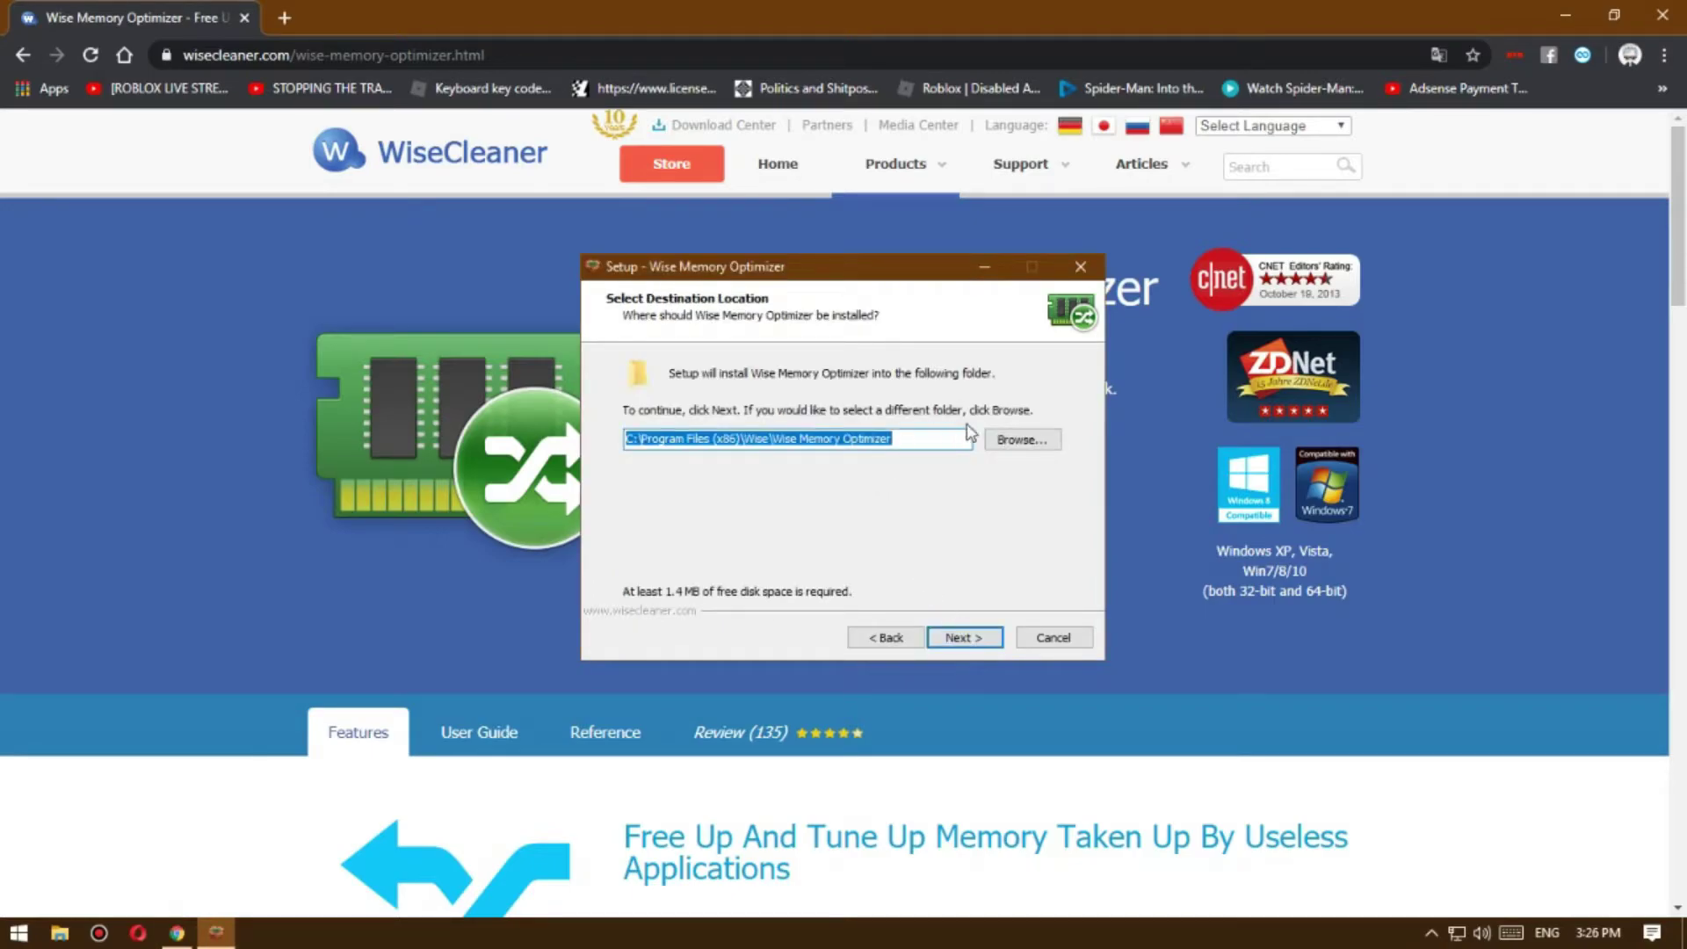
Step: Set the installation folder to D:\Wise Memory Optimizer and decline installing into the already existing folder
left_click(1020, 439)
left_click_drag(999, 527, 999, 400)
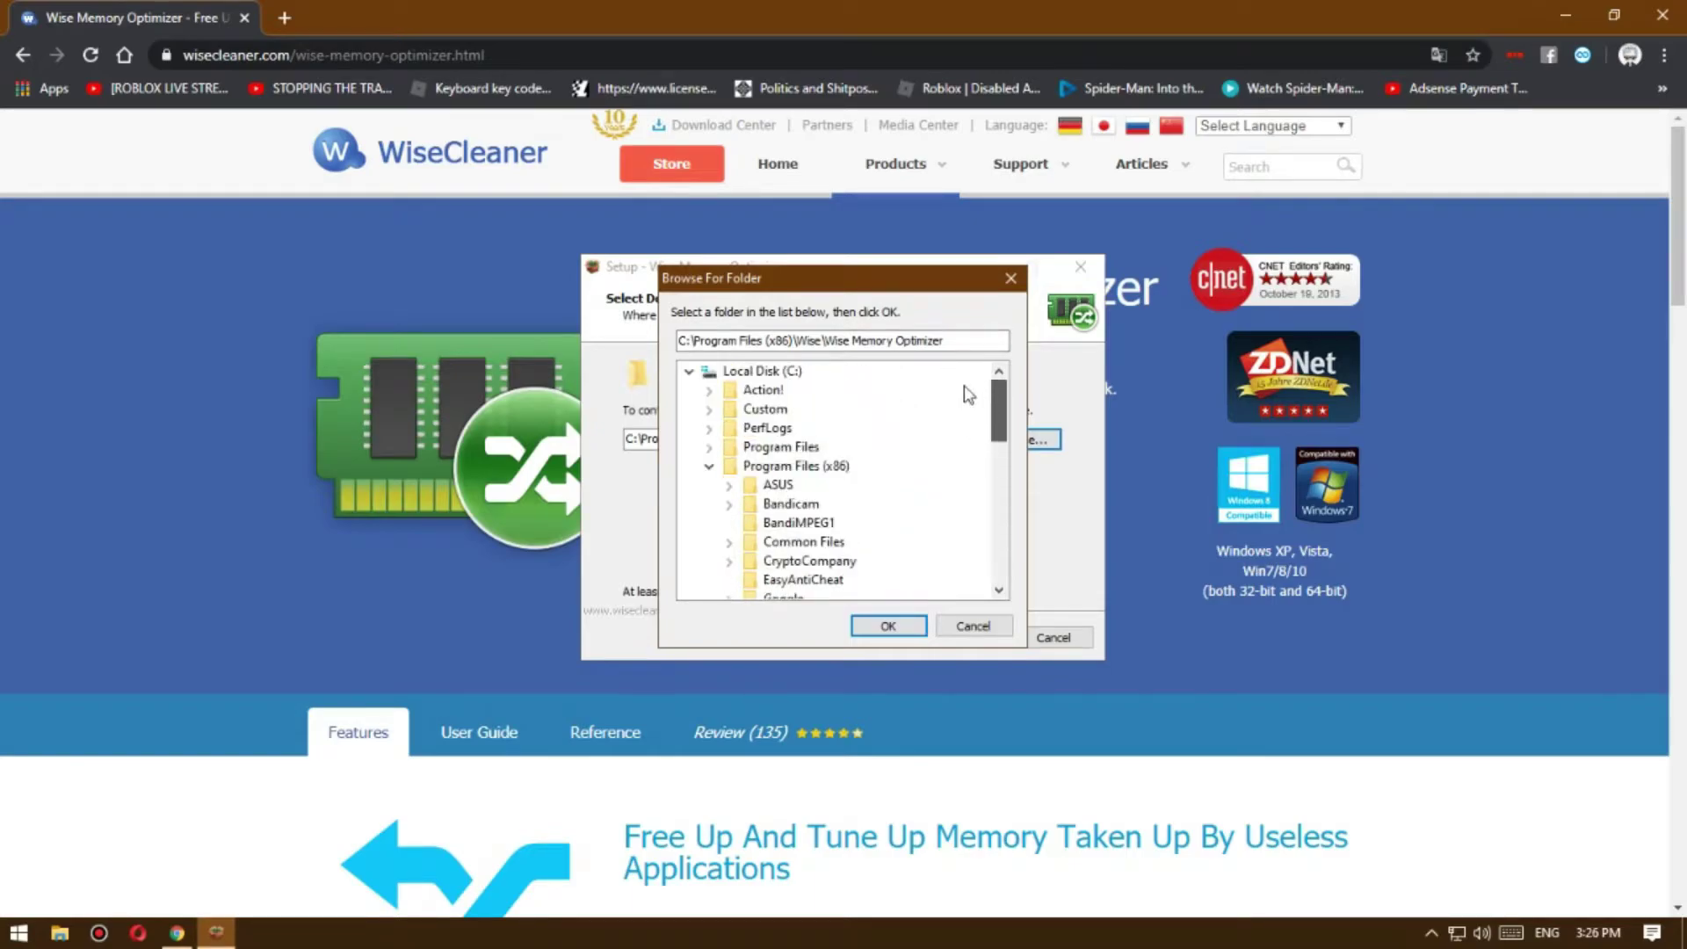
left_click(689, 370)
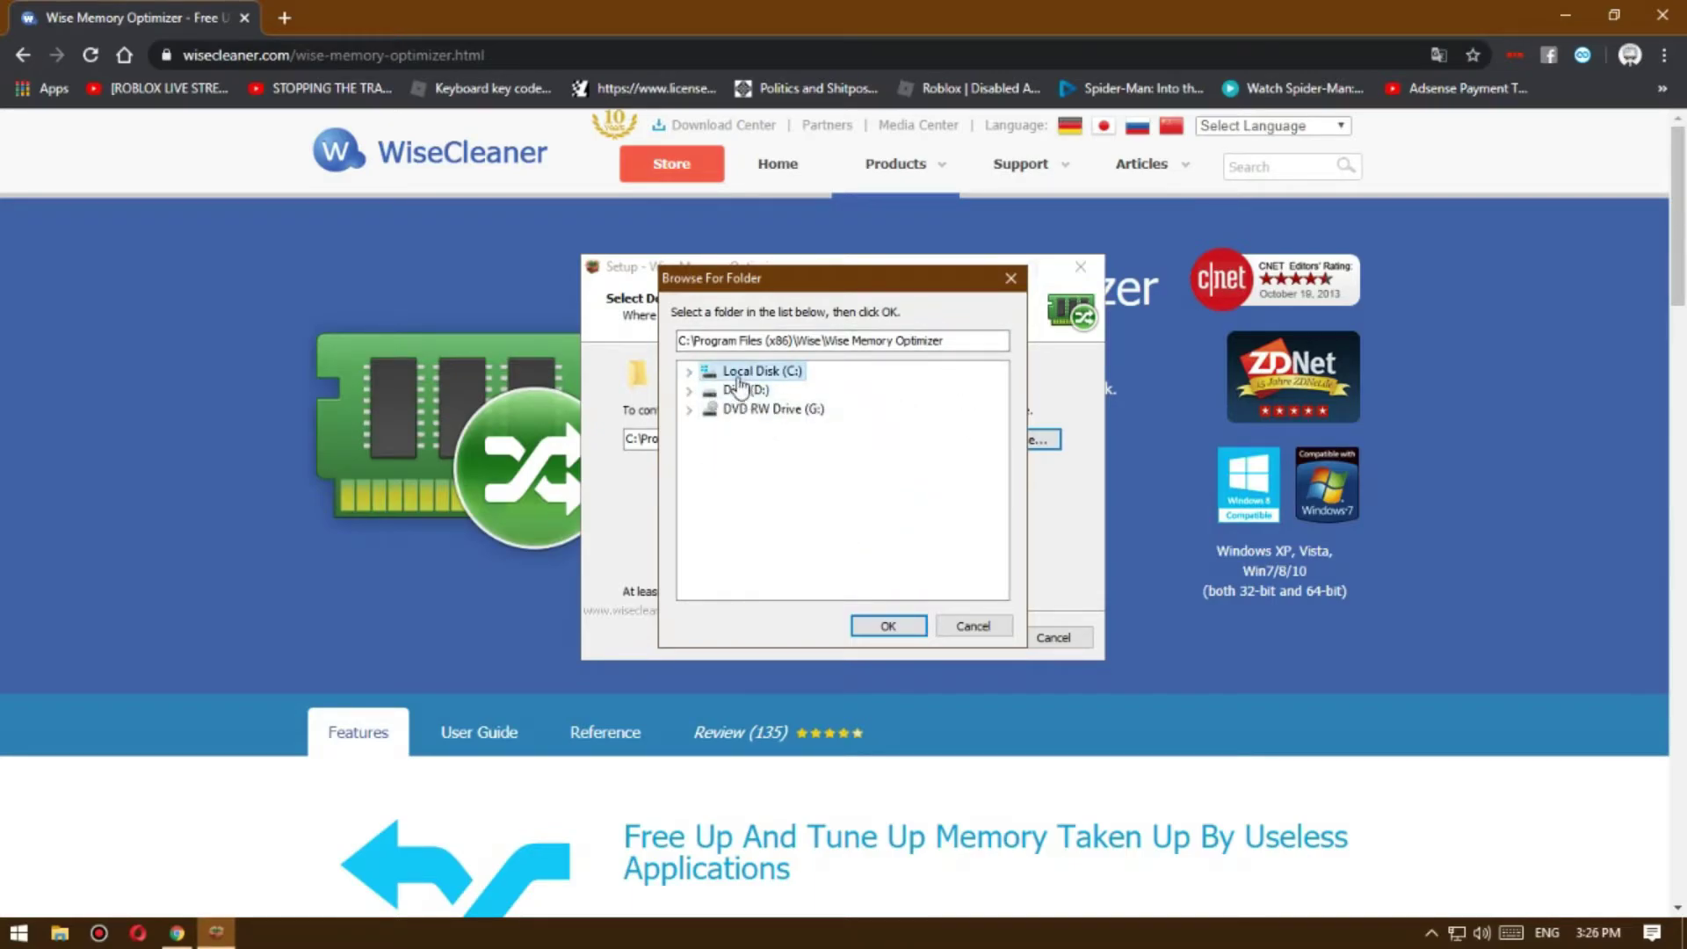
left_click(747, 393)
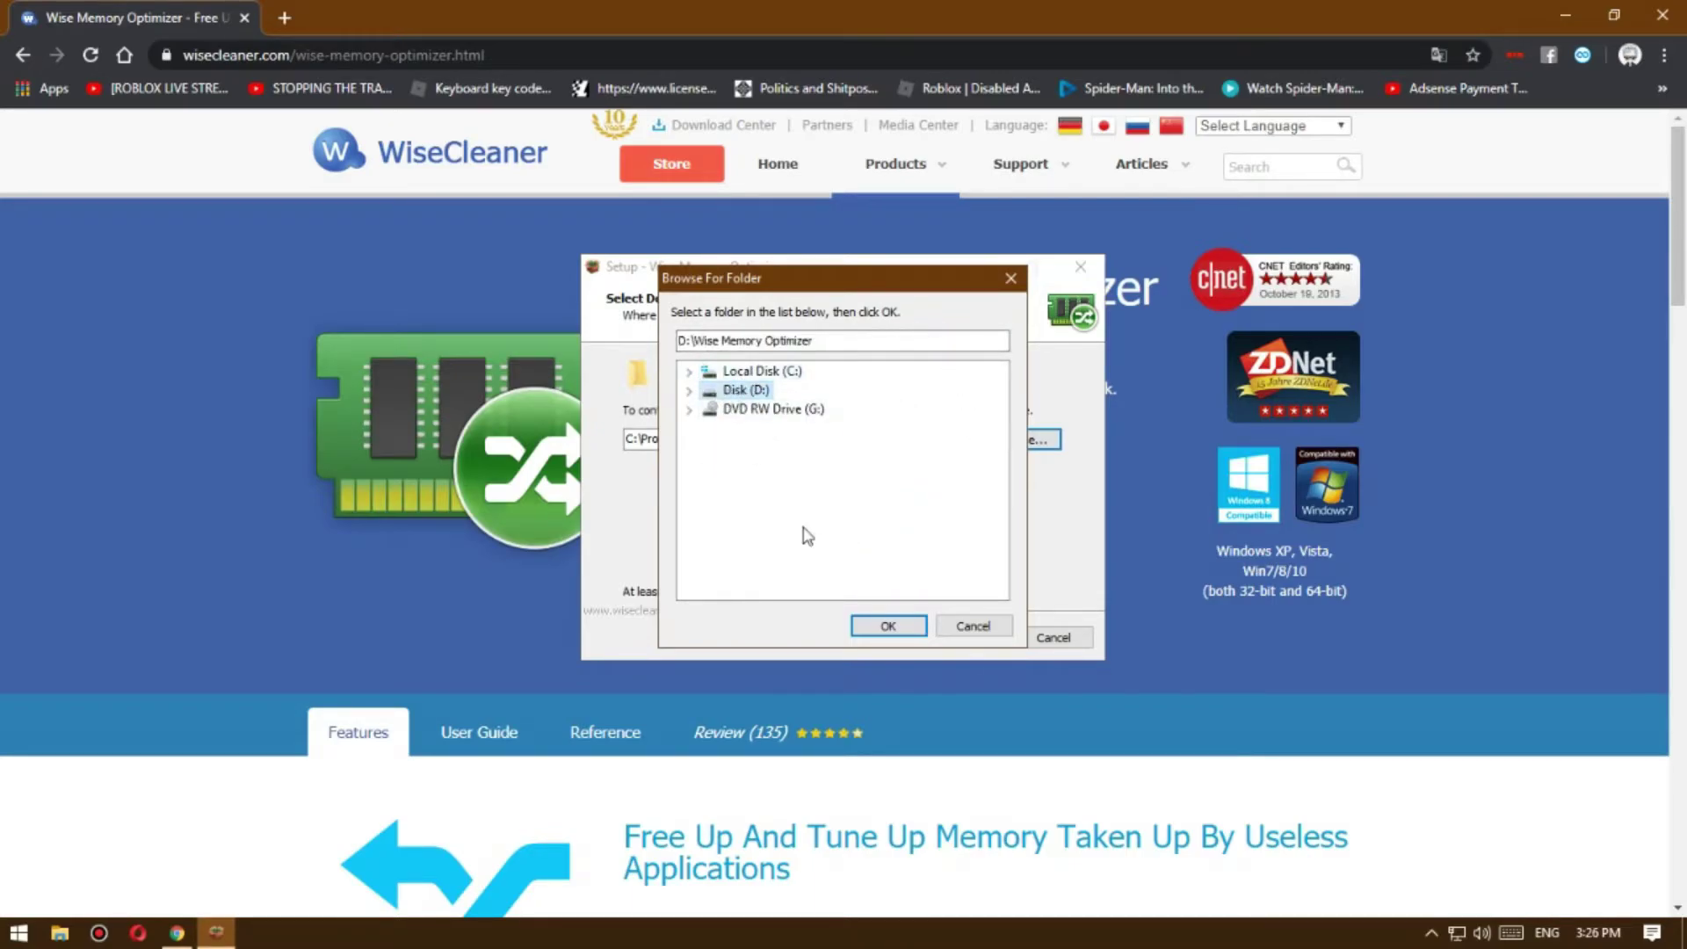
left_click(892, 625)
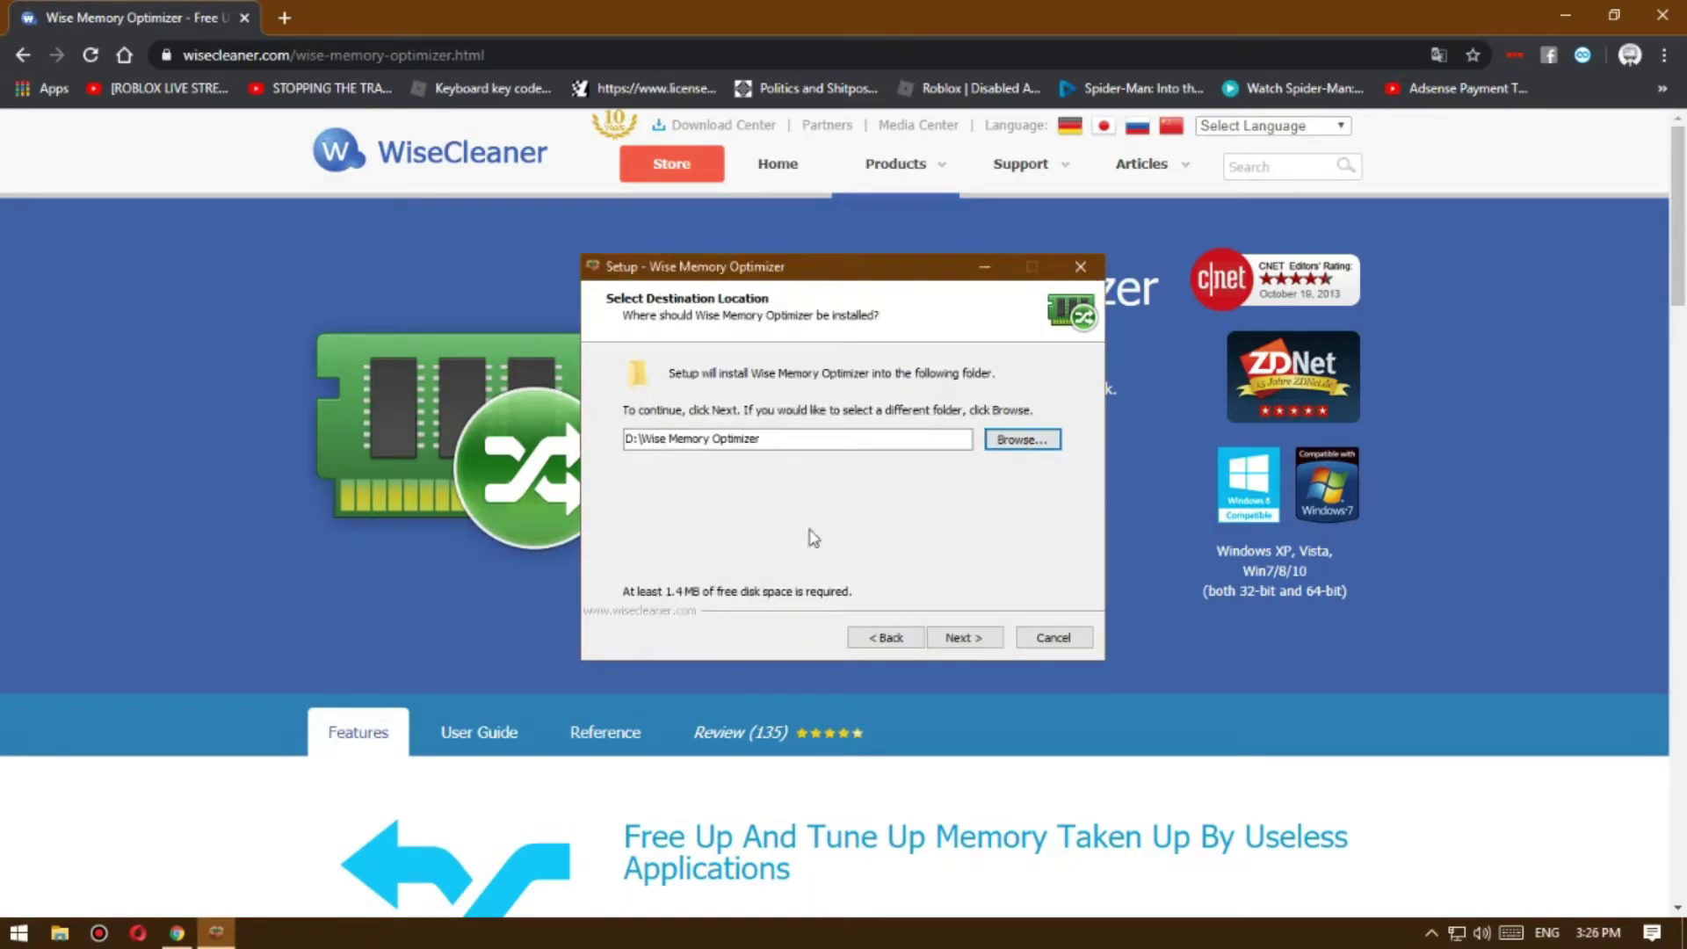
left_click(949, 641)
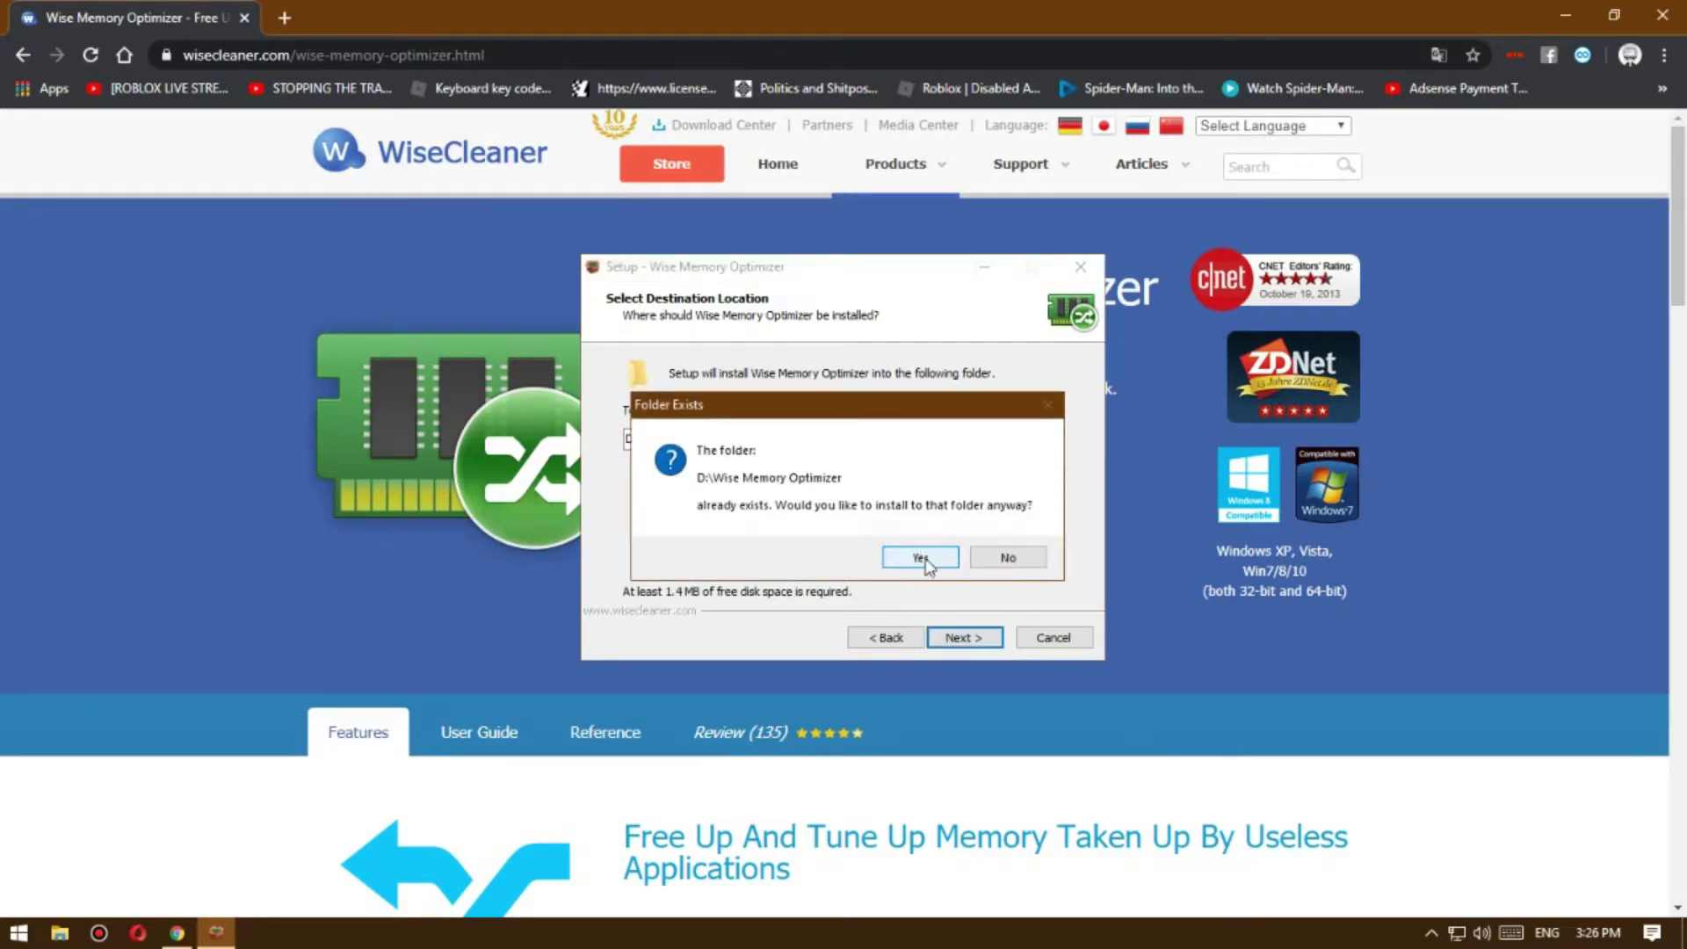
left_click(1019, 564)
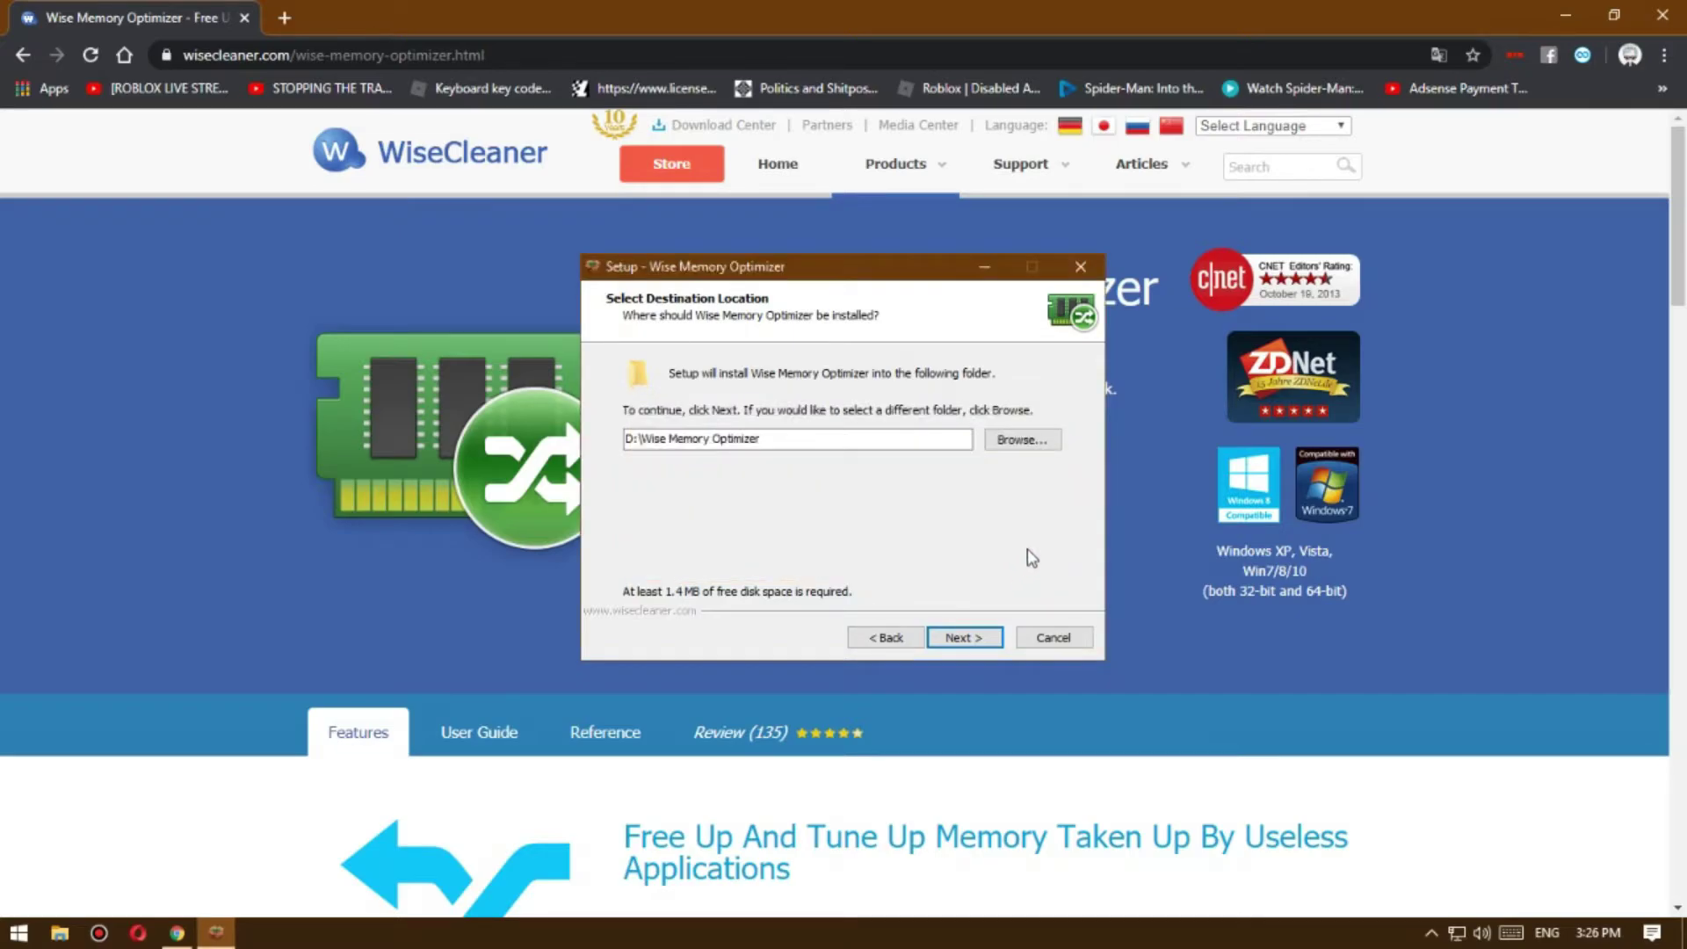
Step: Cancel the Wise Memory Optimizer setup and close the browser to return to the desktop
left_click(1054, 639)
left_click(914, 572)
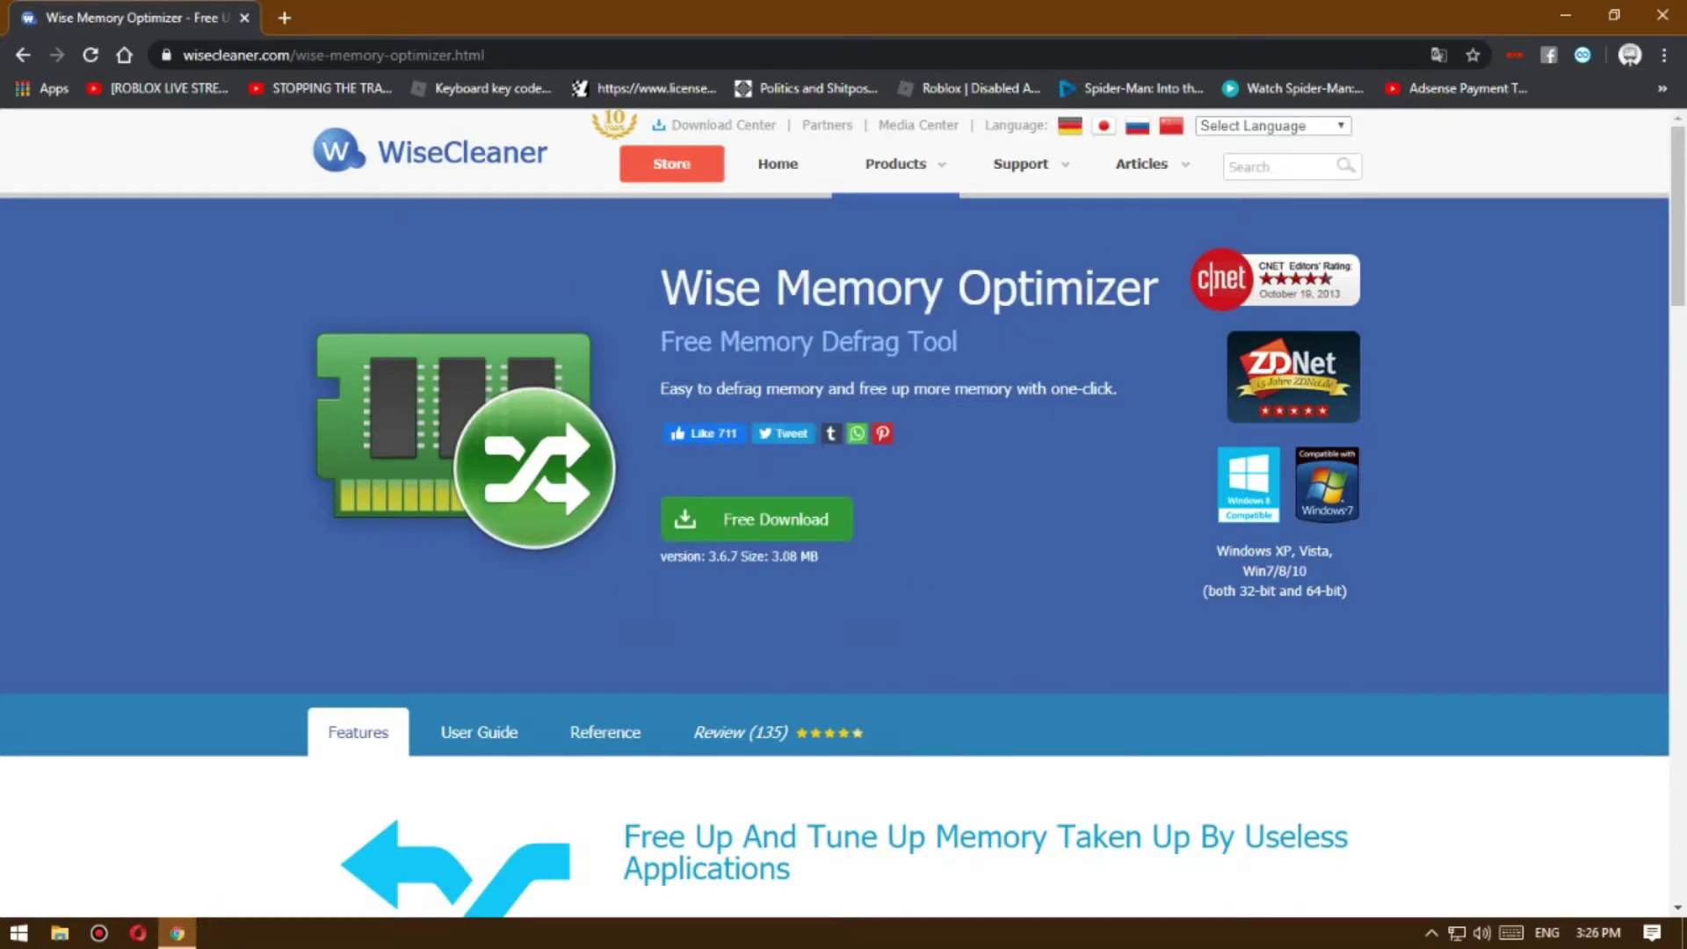
left_click(245, 18)
right_click(620, 262)
left_click(715, 323)
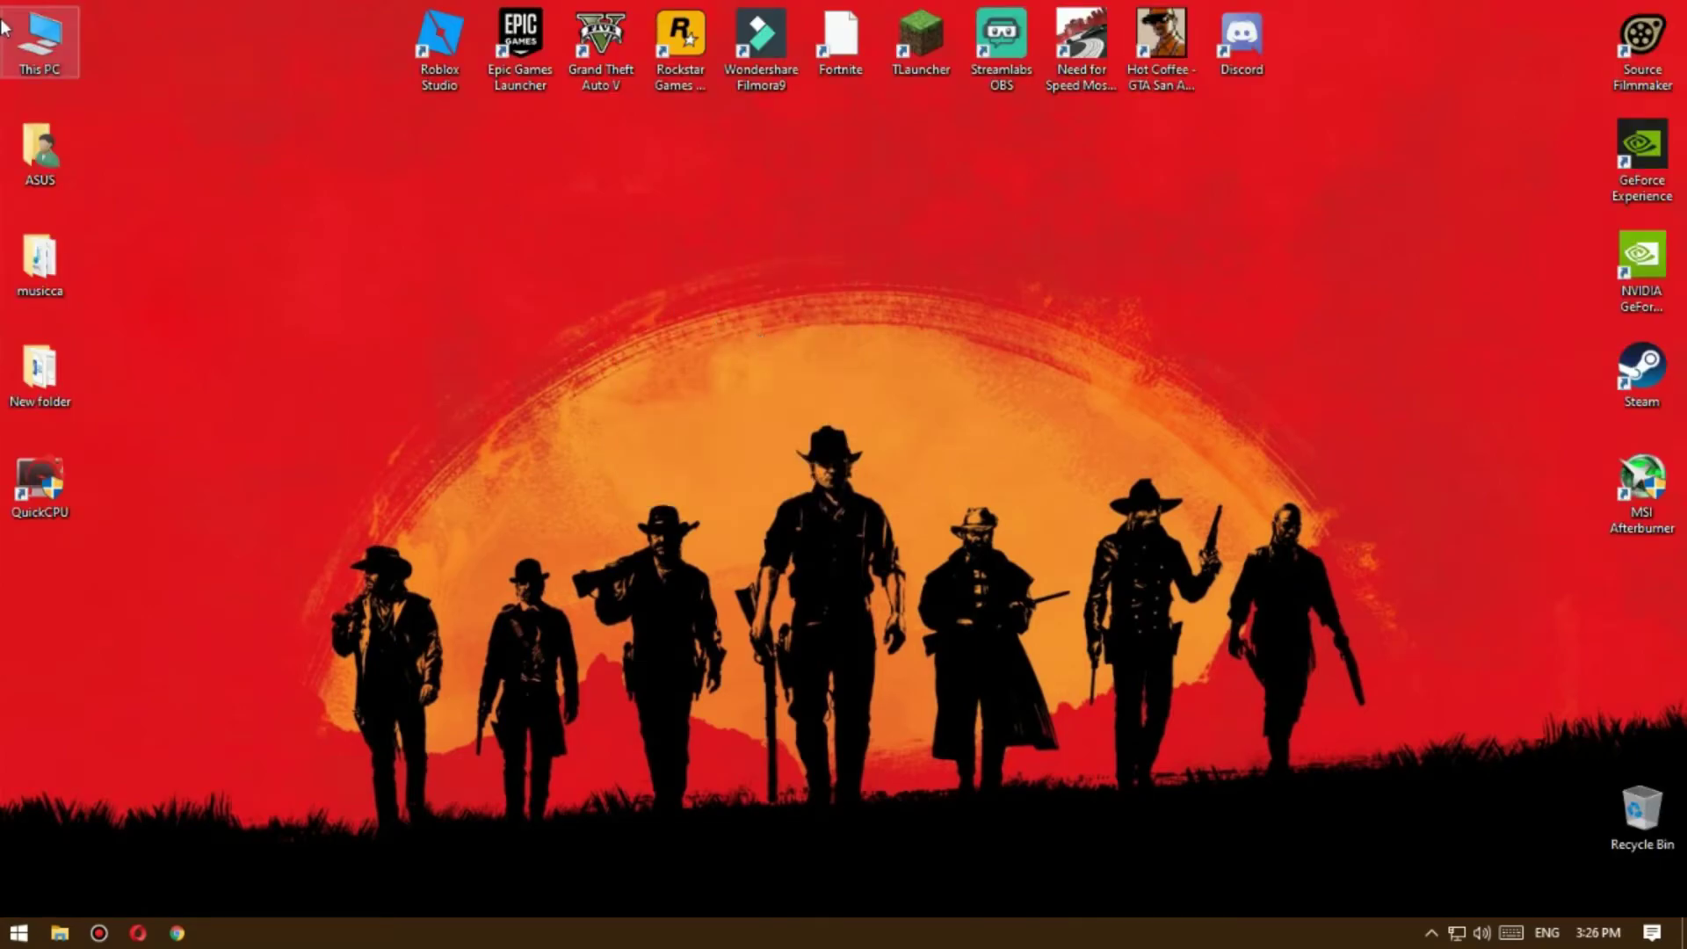
left_click(1430, 933)
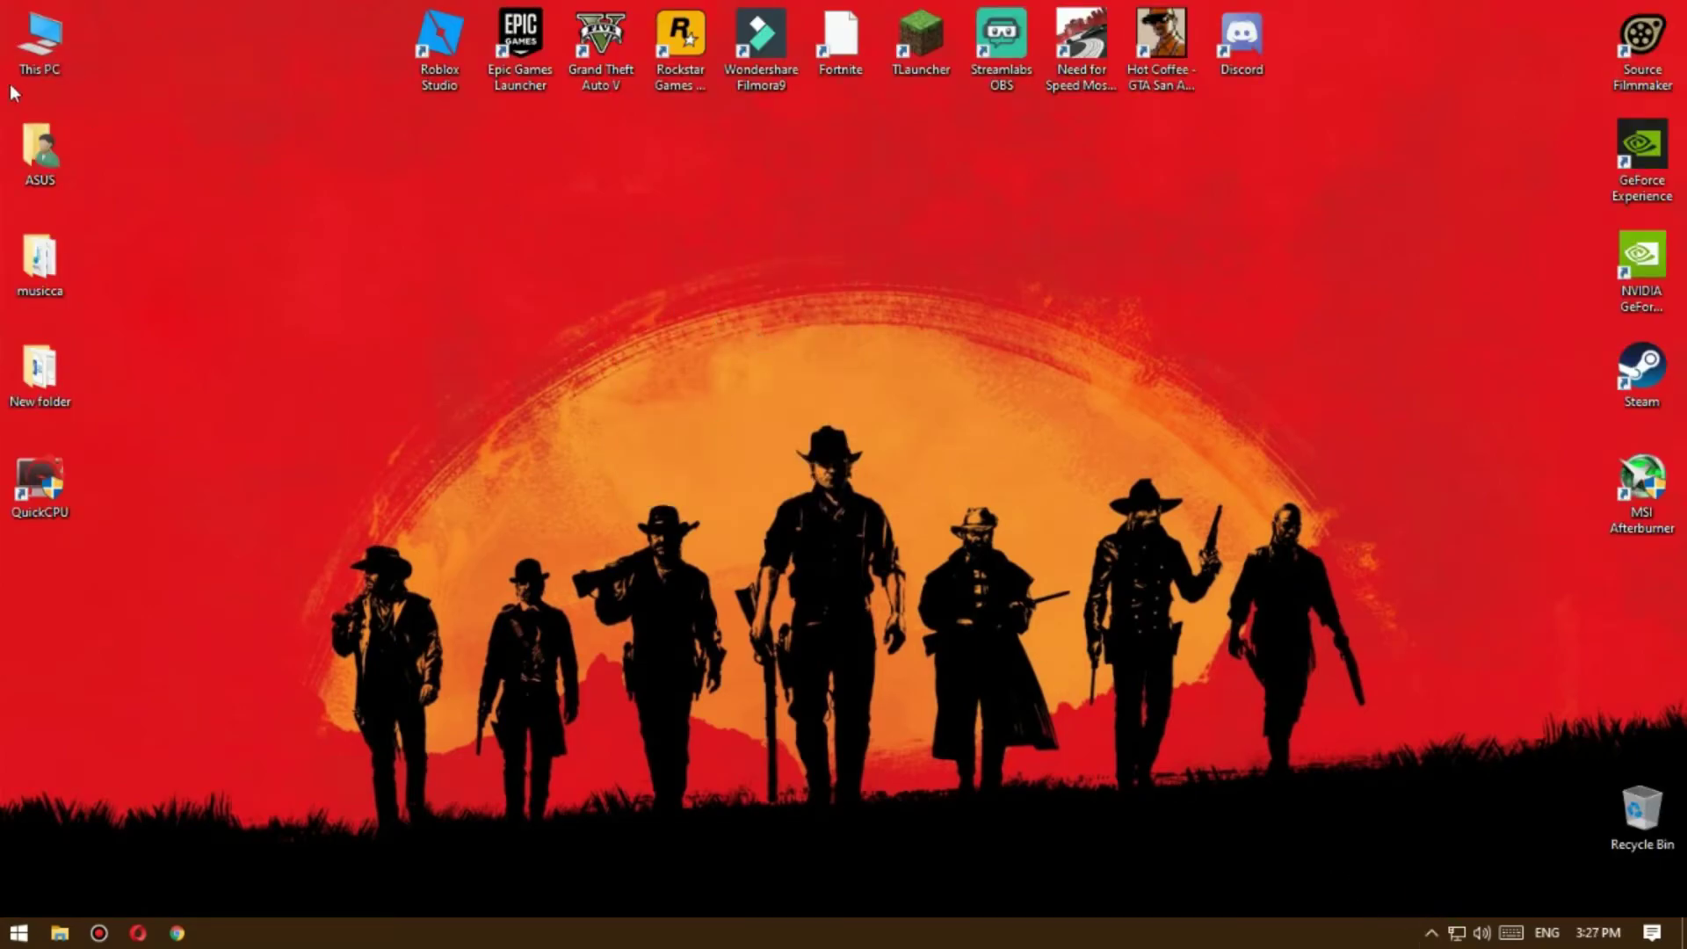
Step: Launch WiseMemoryOptimzer.exe from the D:\Wise Memory Optimizer folder and close the folder window
double_click(35, 40)
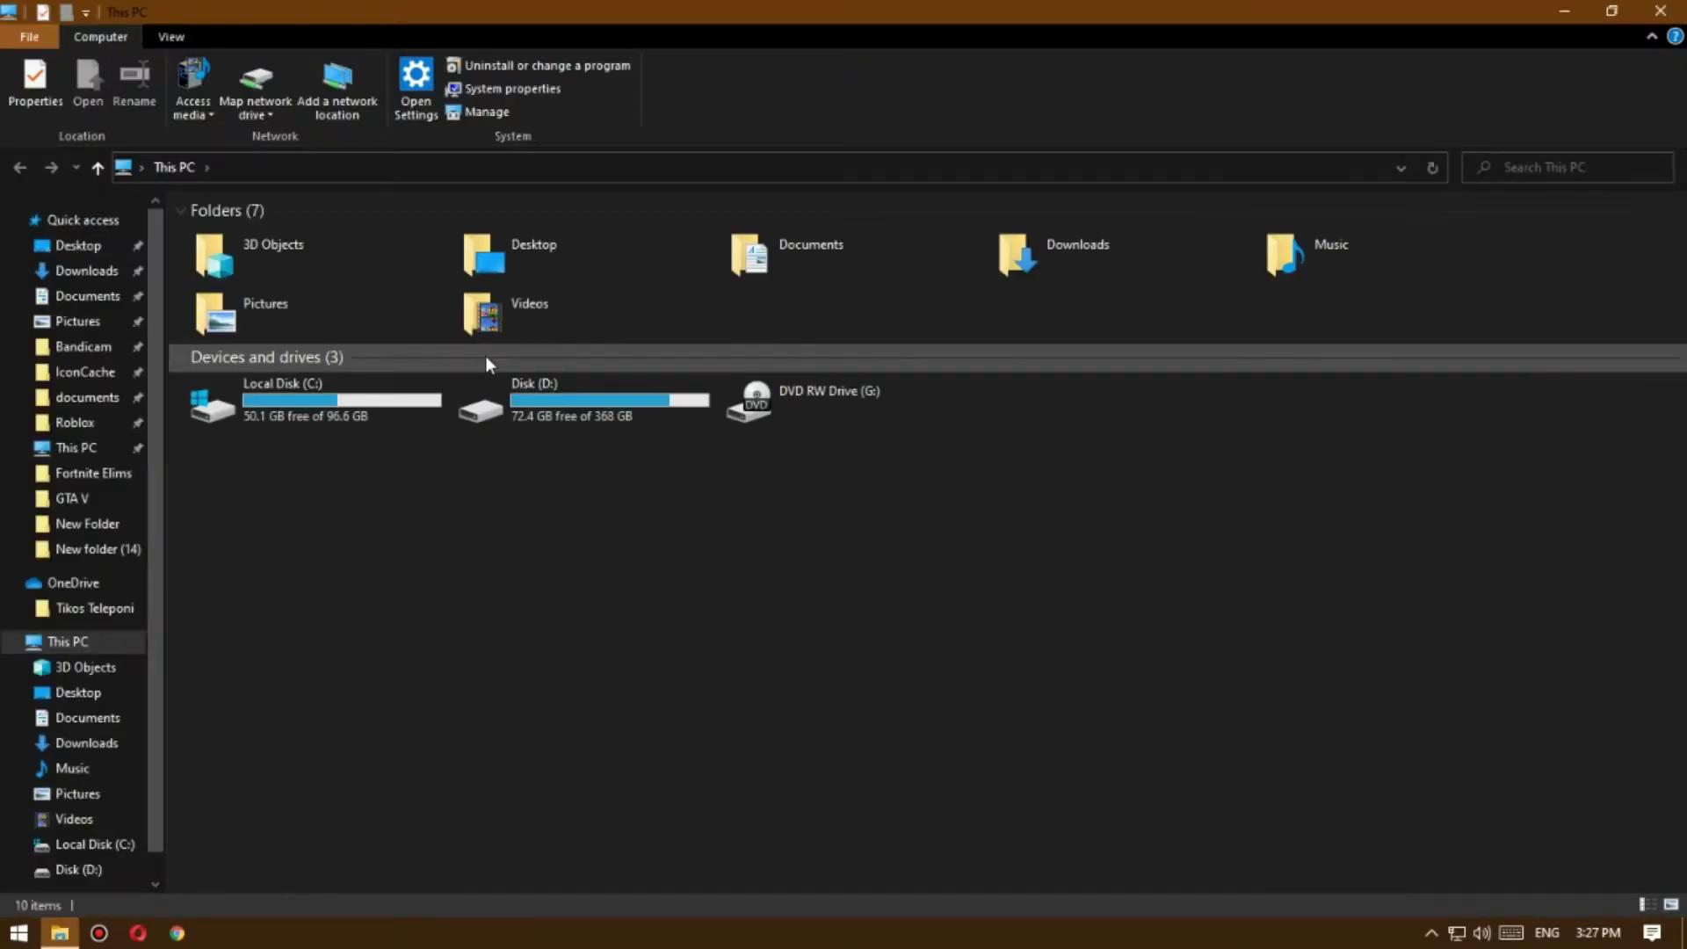
double_click(563, 424)
type("Gamez")
scroll(255, 786, "down", 4)
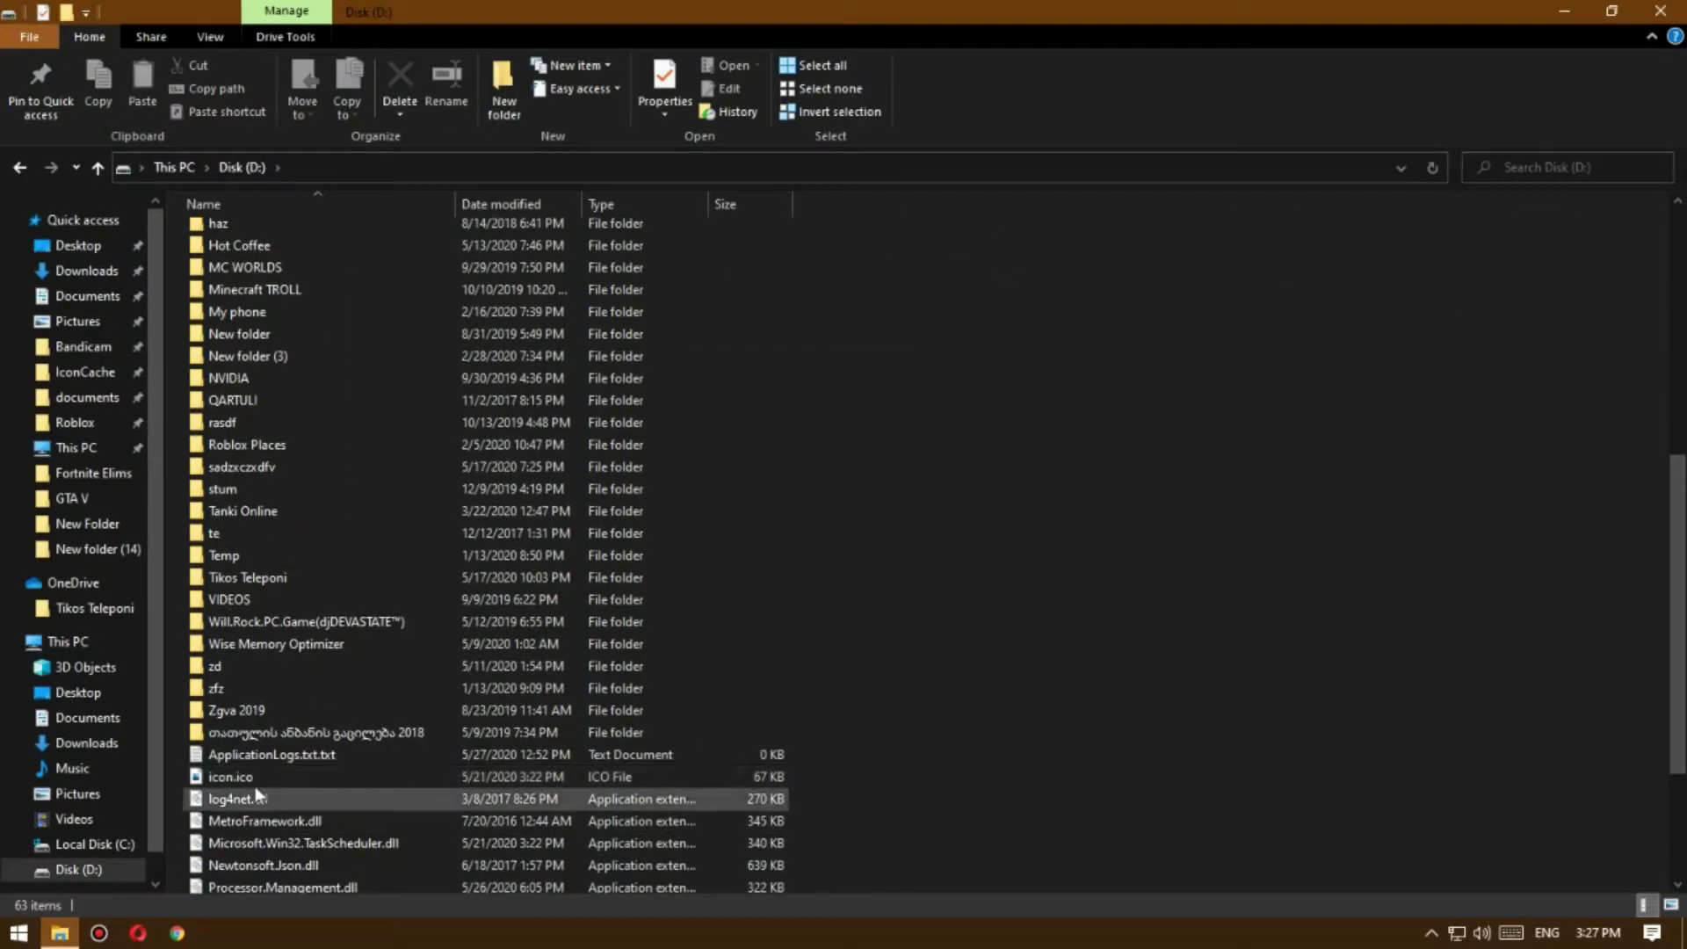
double_click(289, 646)
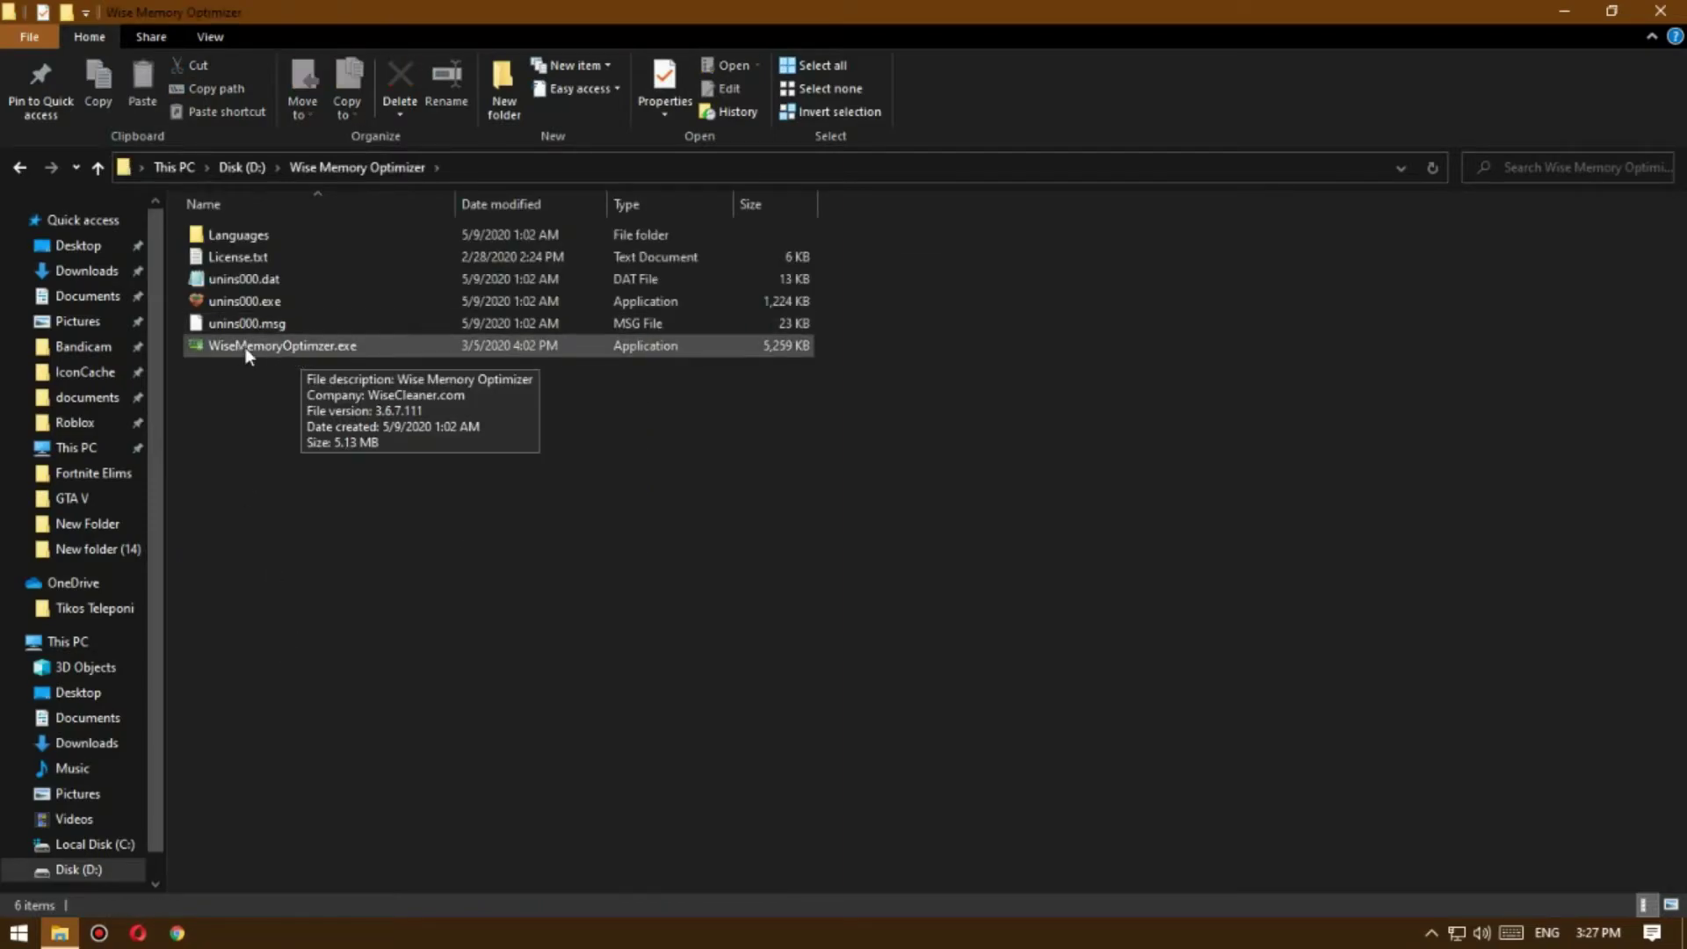
double_click(285, 347)
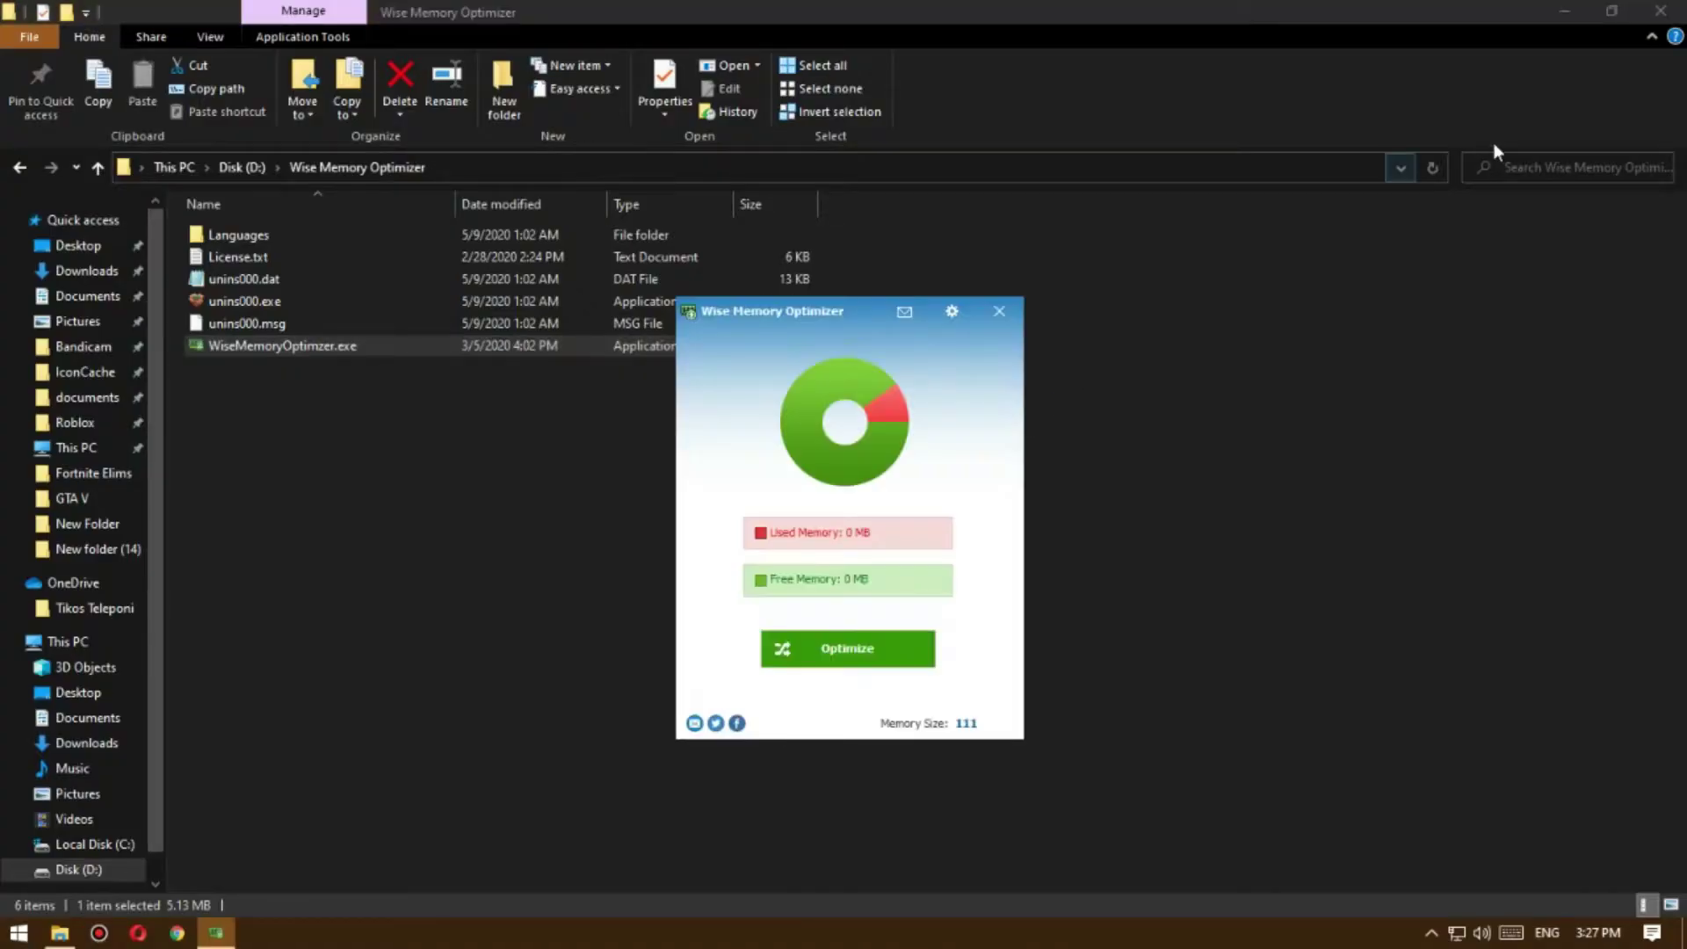
left_click(1663, 11)
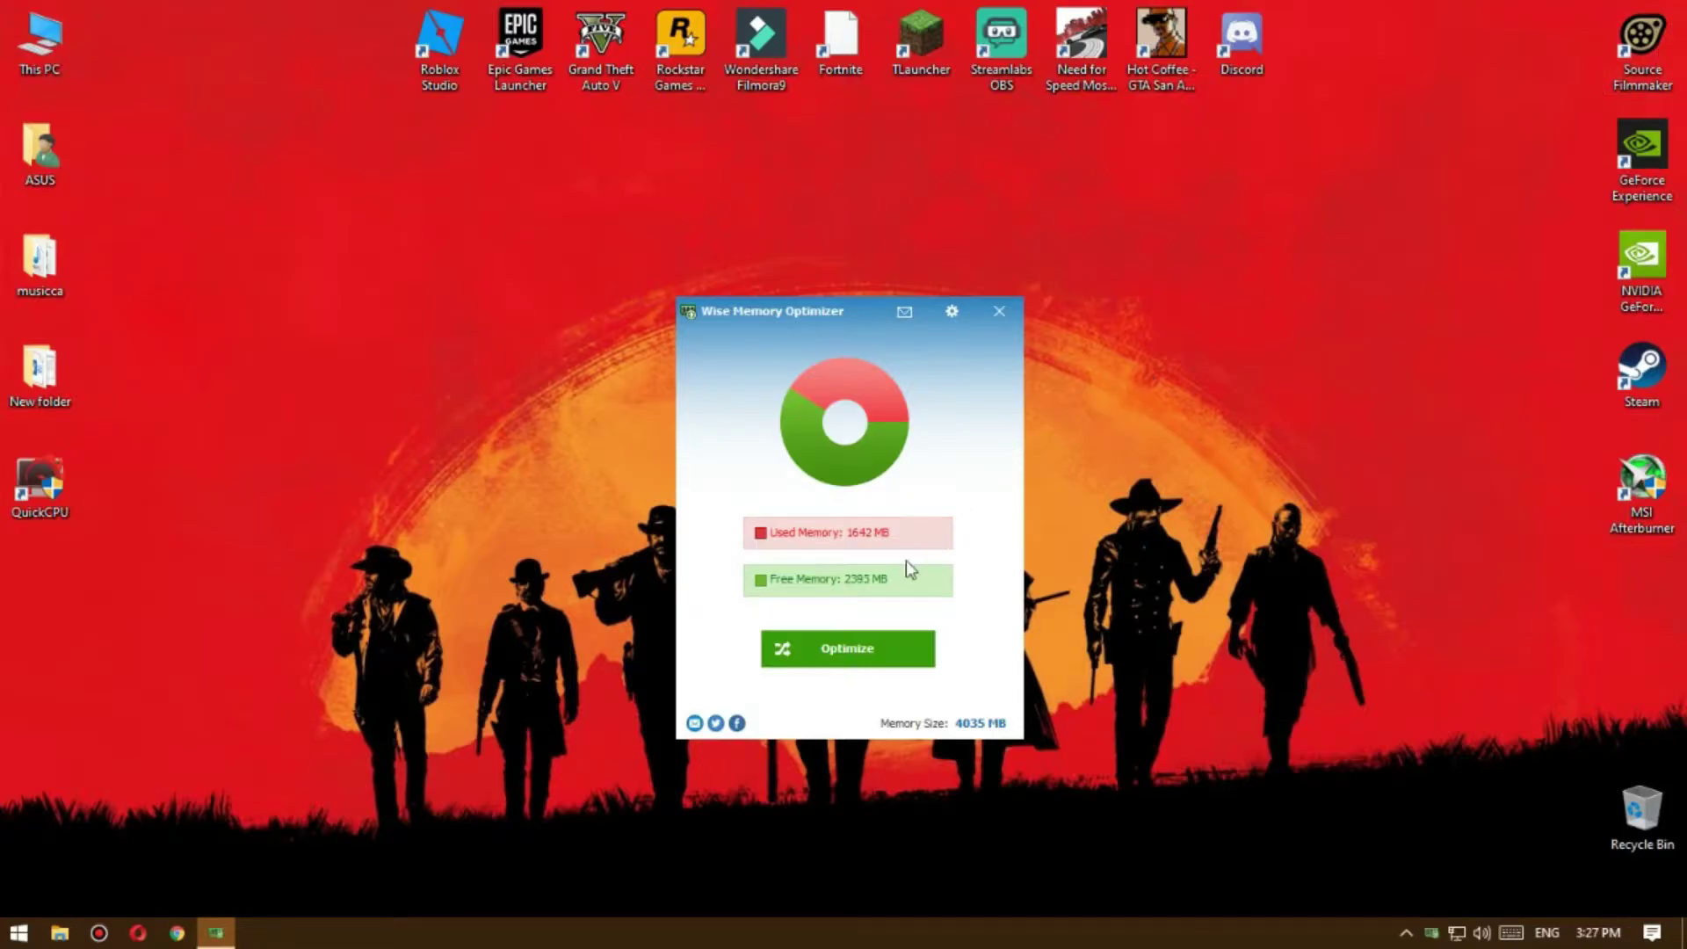
Step: Toggle the Run it when Windows starts option in the Wise Memory Optimizer settings and collapse the settings
left_click(955, 313)
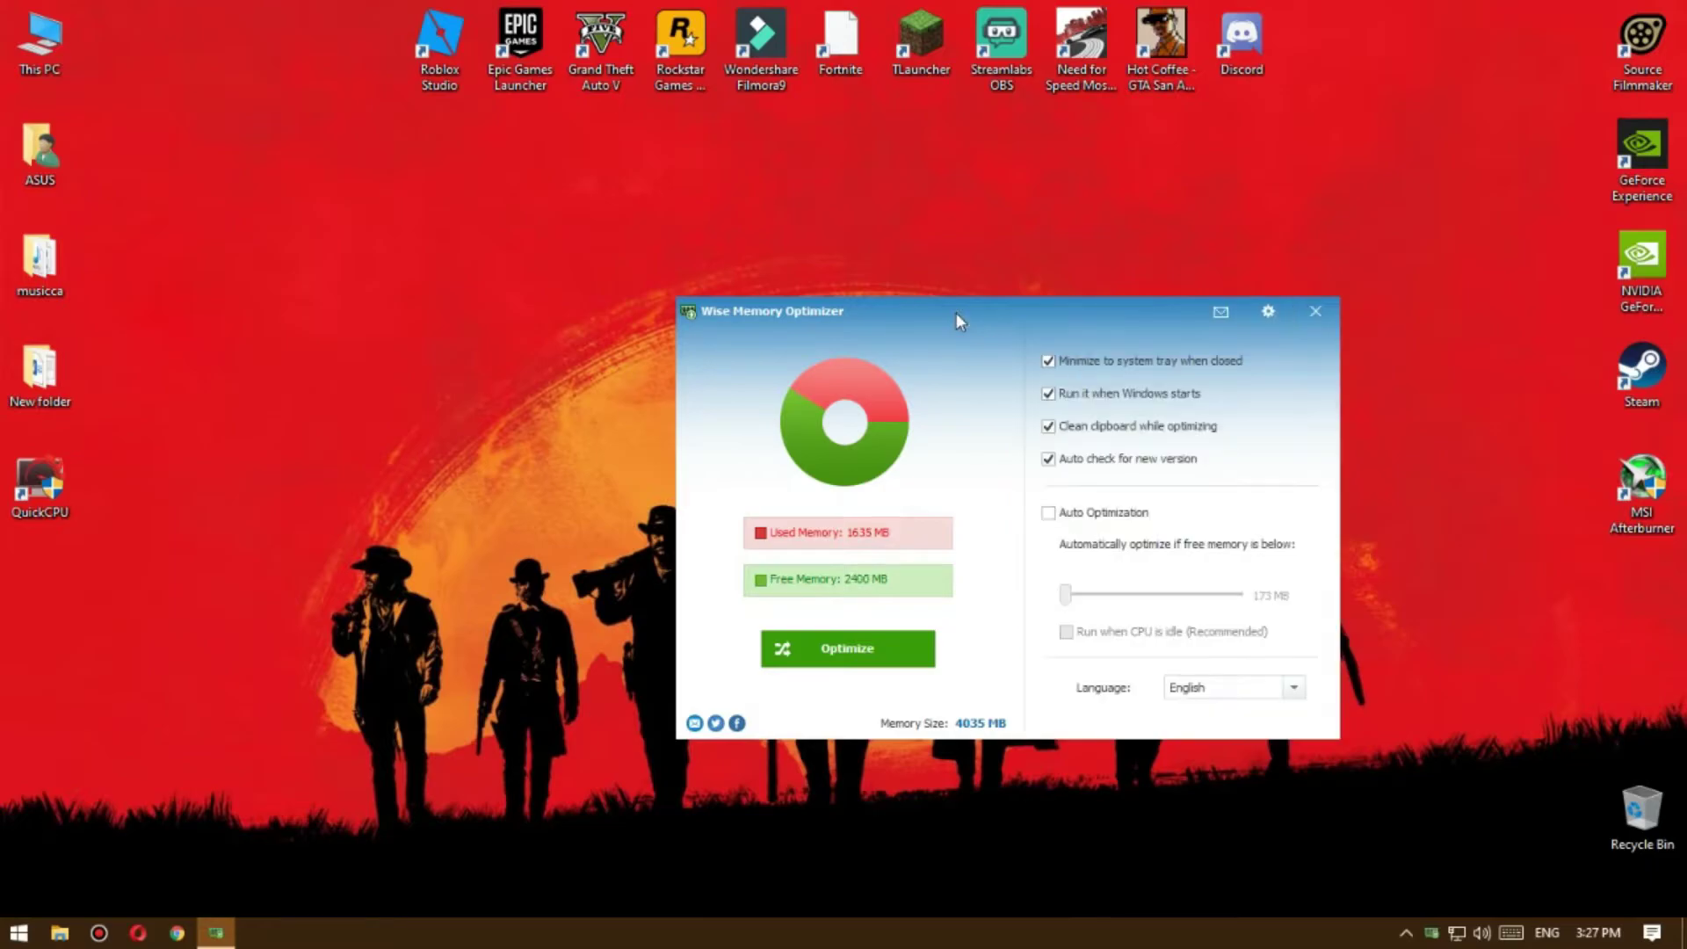
left_click(1077, 396)
left_click(1268, 312)
Step: Optimize the memory twice in Wise Memory Optimizer and close its window
left_click(896, 634)
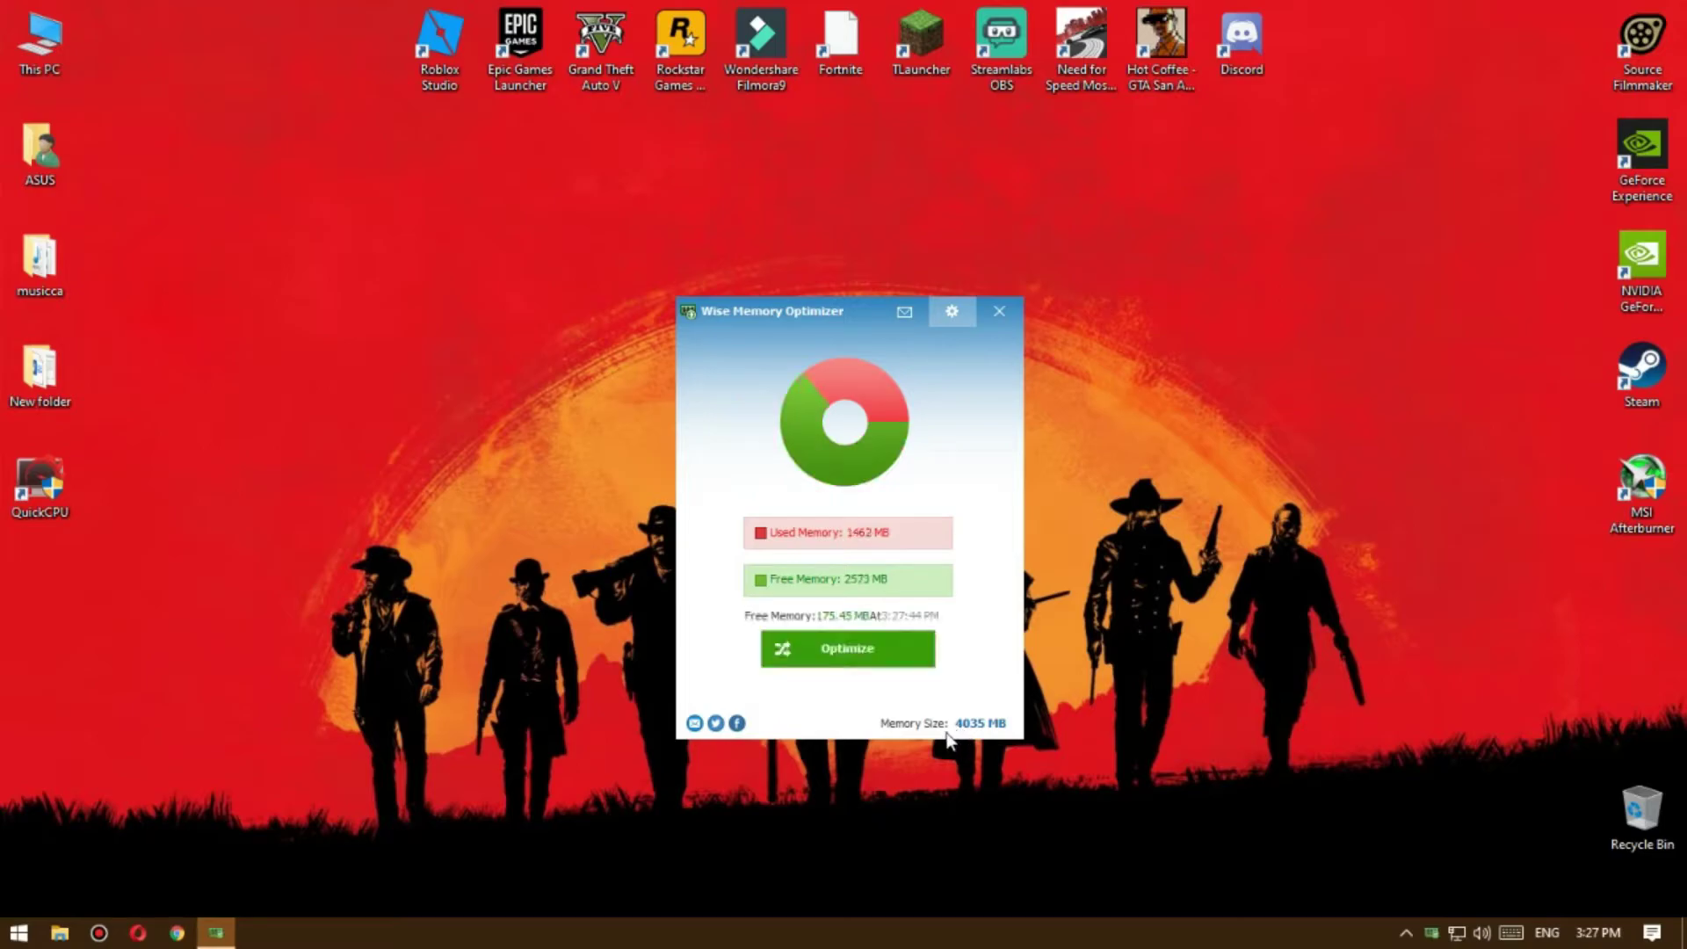
left_click(890, 663)
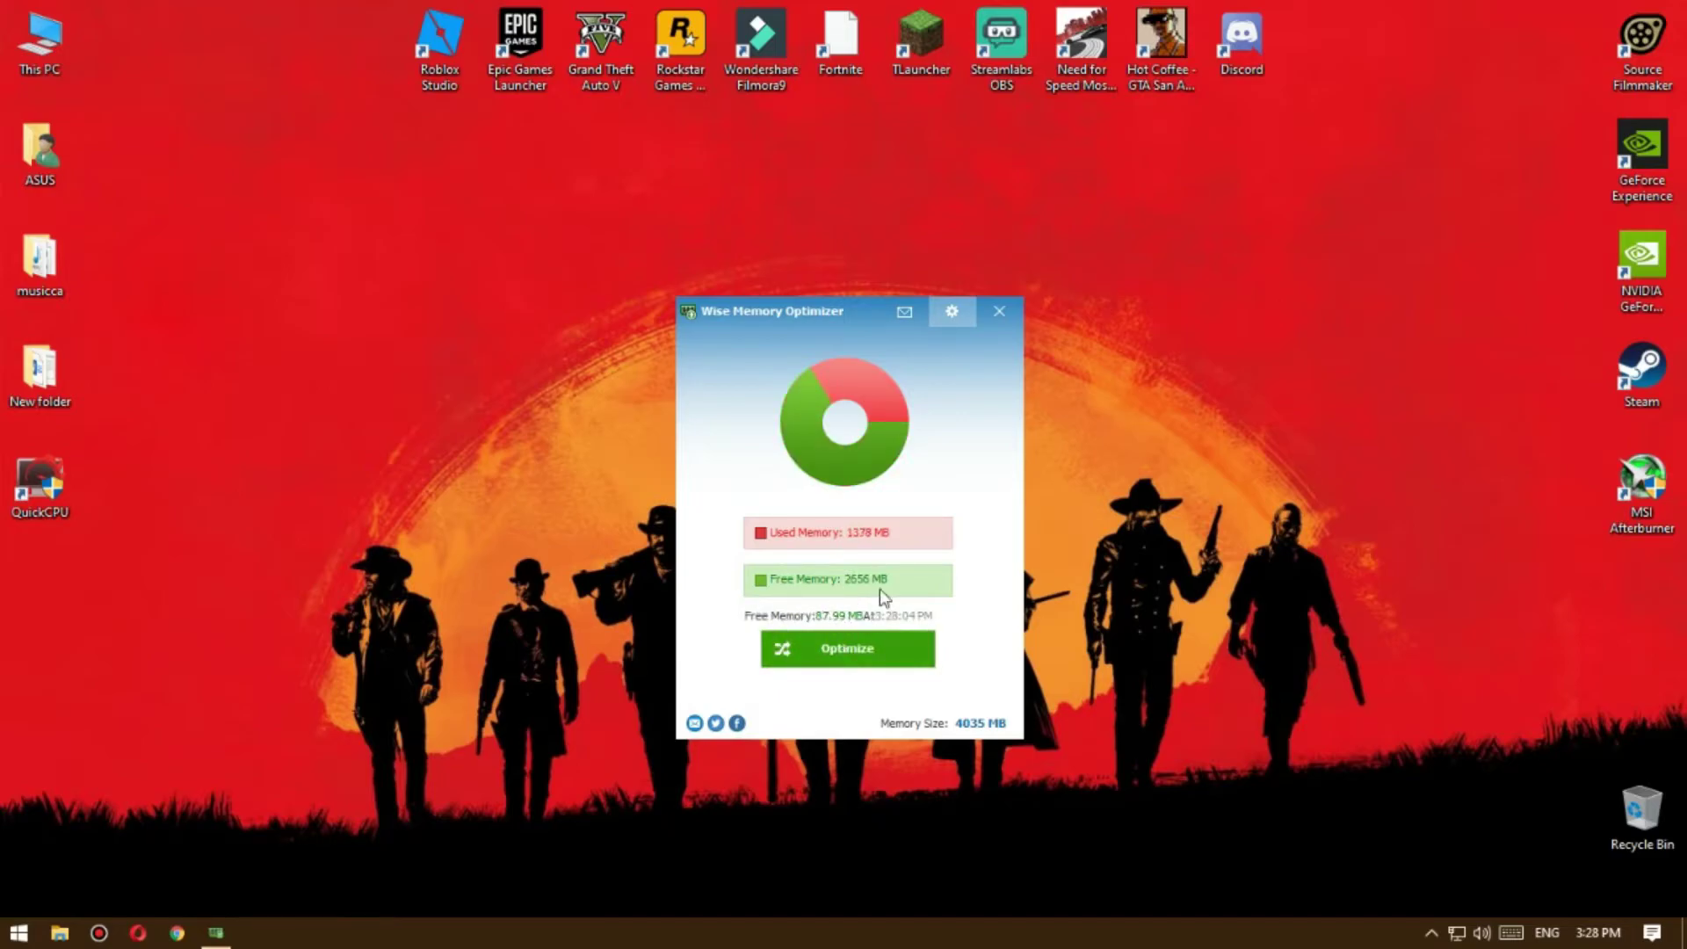
left_click(999, 311)
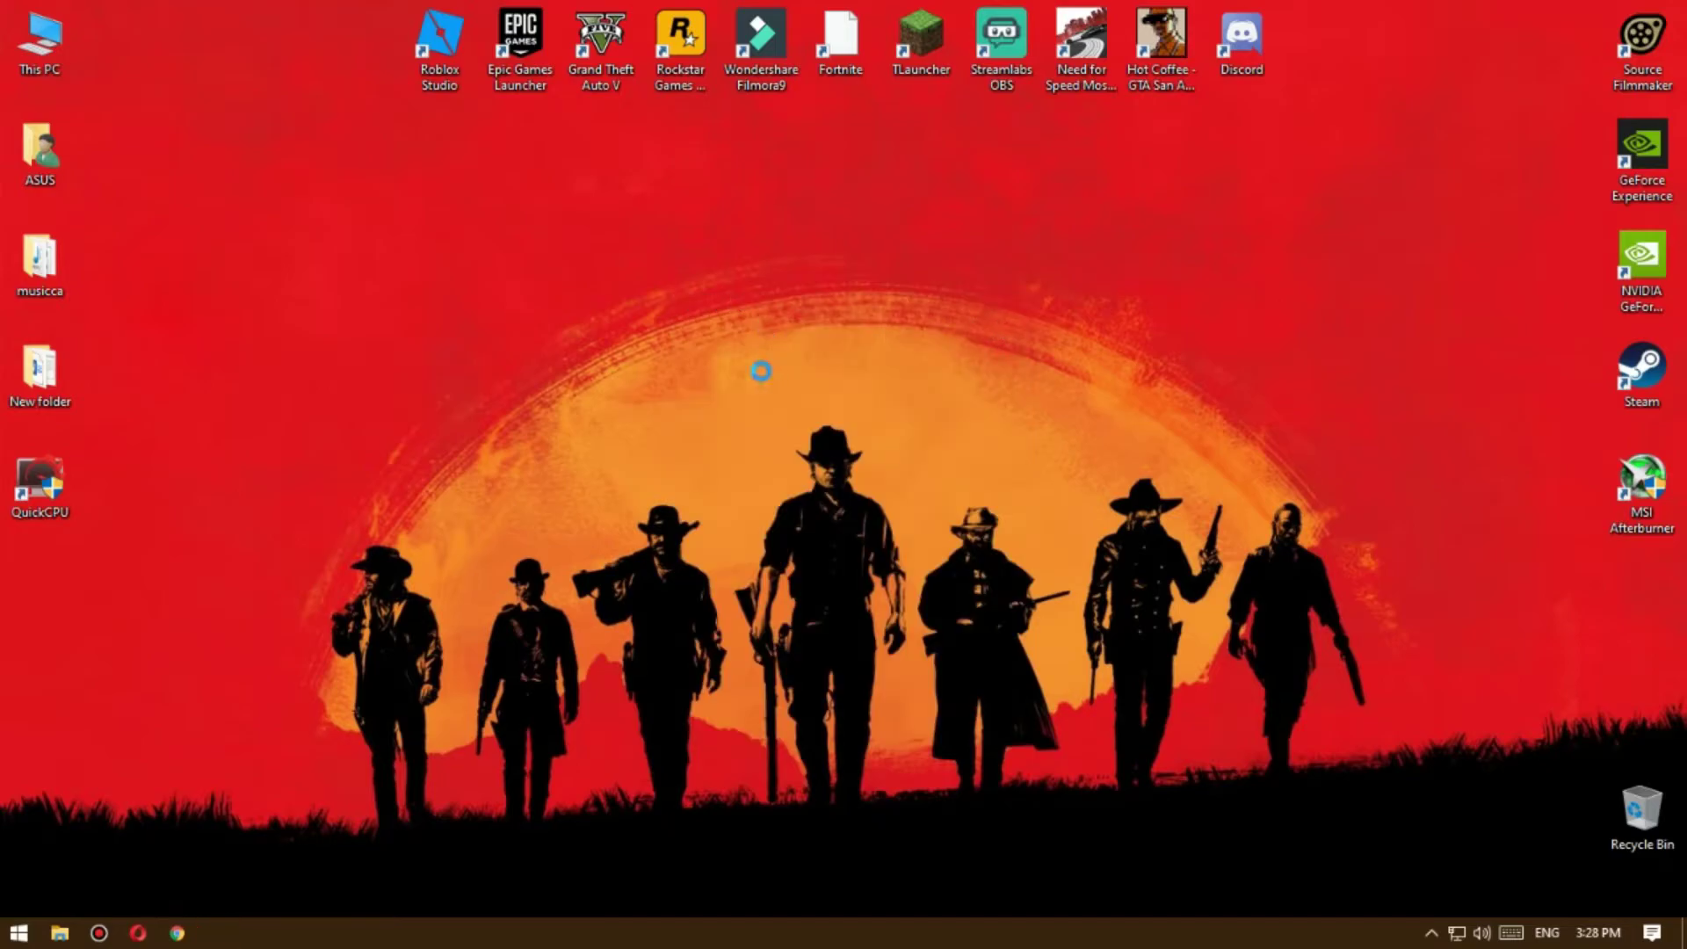
right_click(664, 298)
left_click(755, 362)
right_click(744, 367)
left_click(782, 431)
right_click(468, 308)
left_click(524, 370)
Step: Launch Quick CPU and apply 100% for the core parking, turbo boost and frequency scaling indexes
double_click(44, 504)
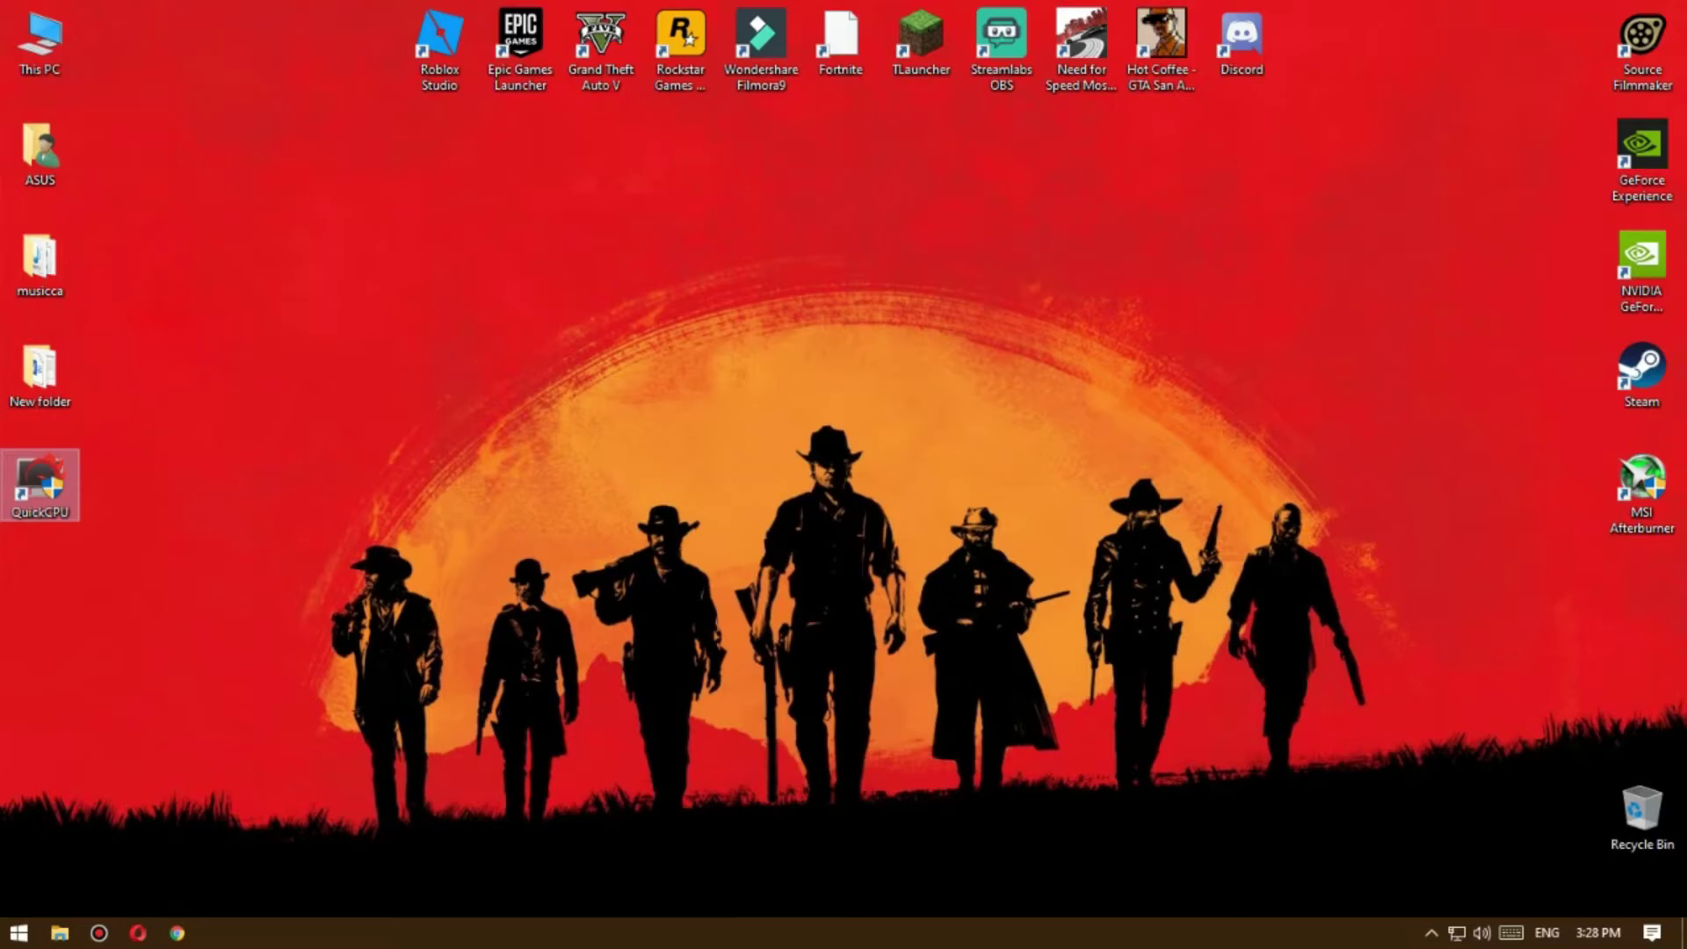
left_click(747, 615)
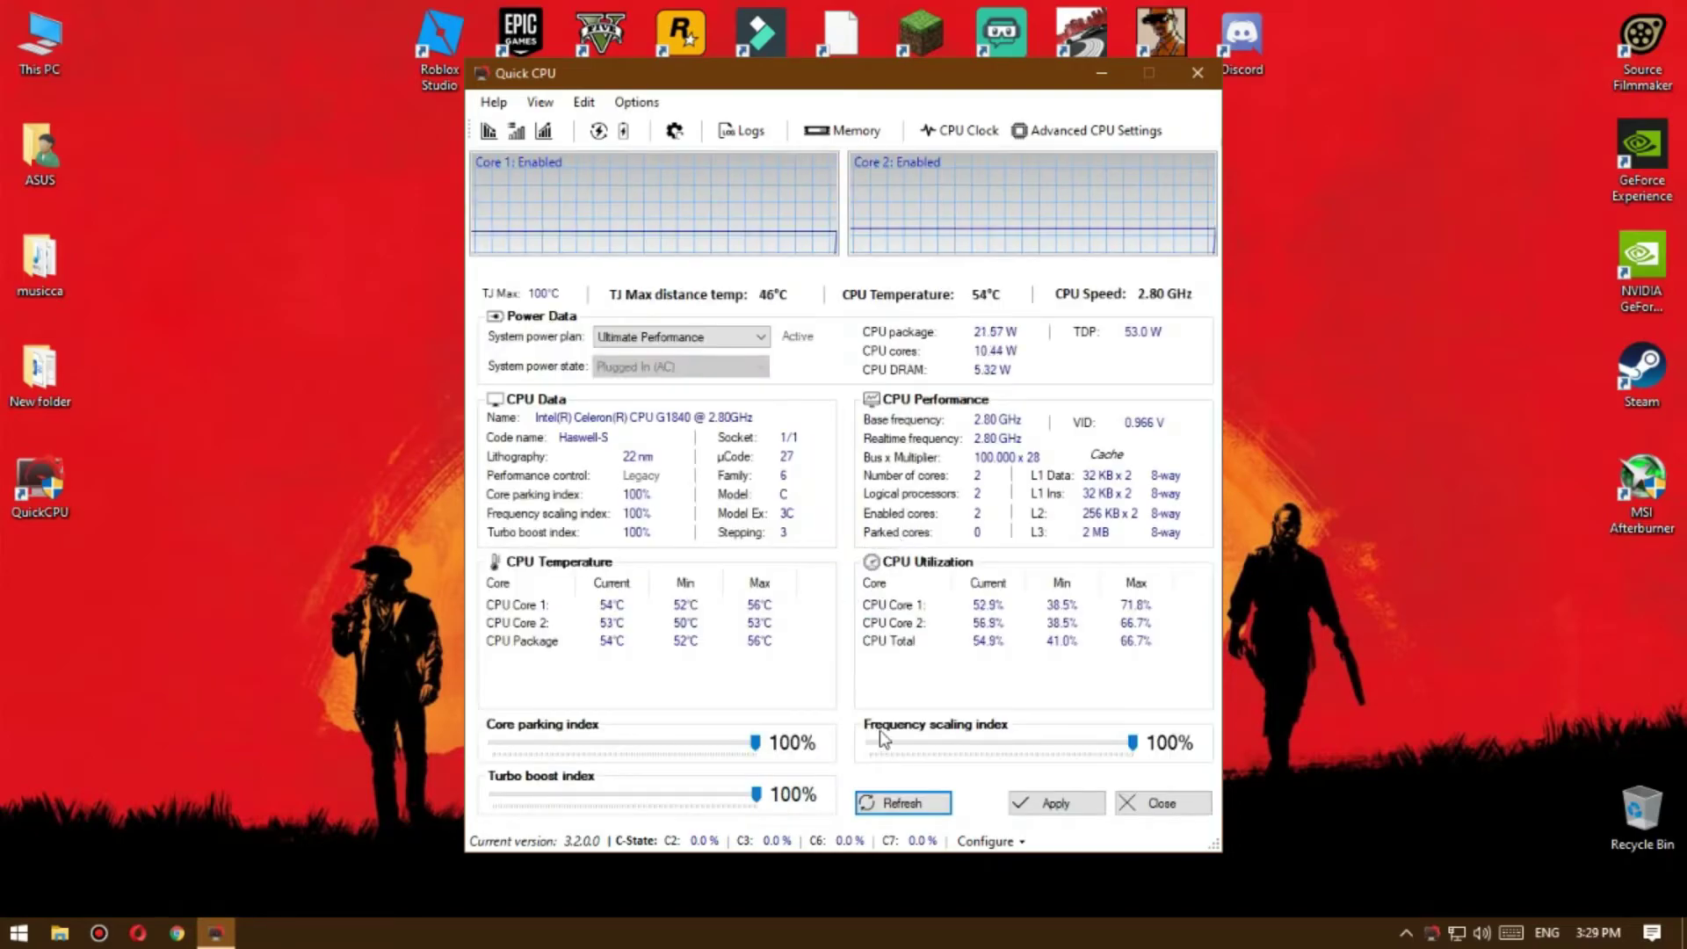
left_click_drag(748, 748, 788, 798)
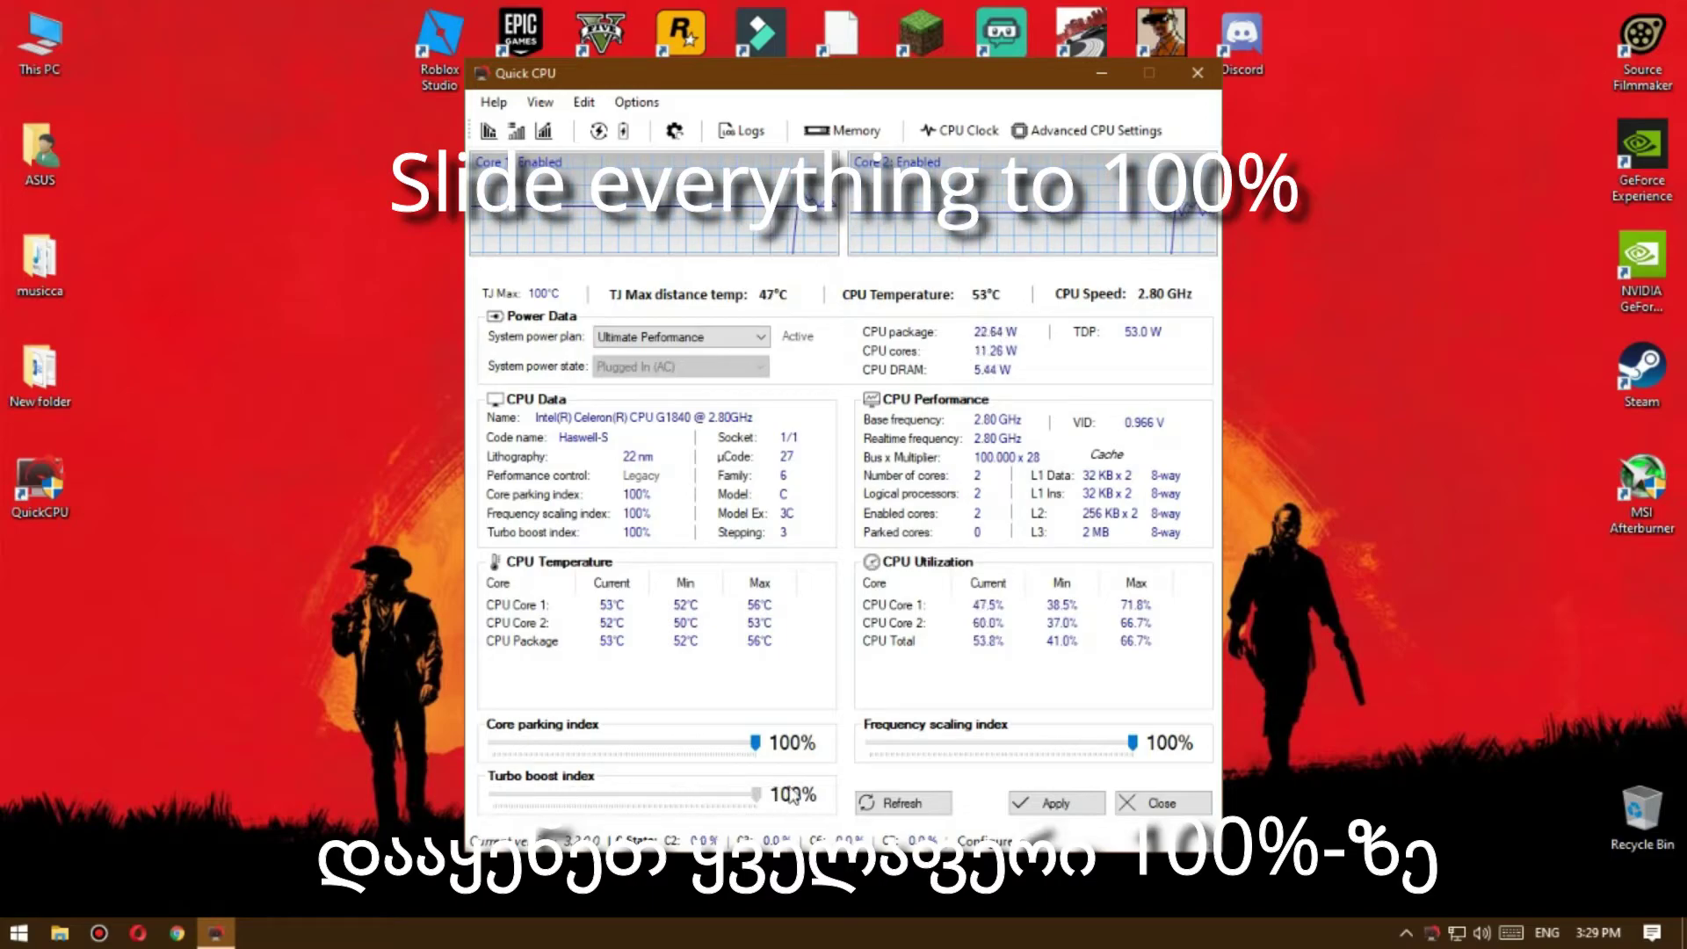
mouse_move(1137, 749)
left_mouse_down()
mouse_move(947, 747)
mouse_move(1134, 747)
left_mouse_up()
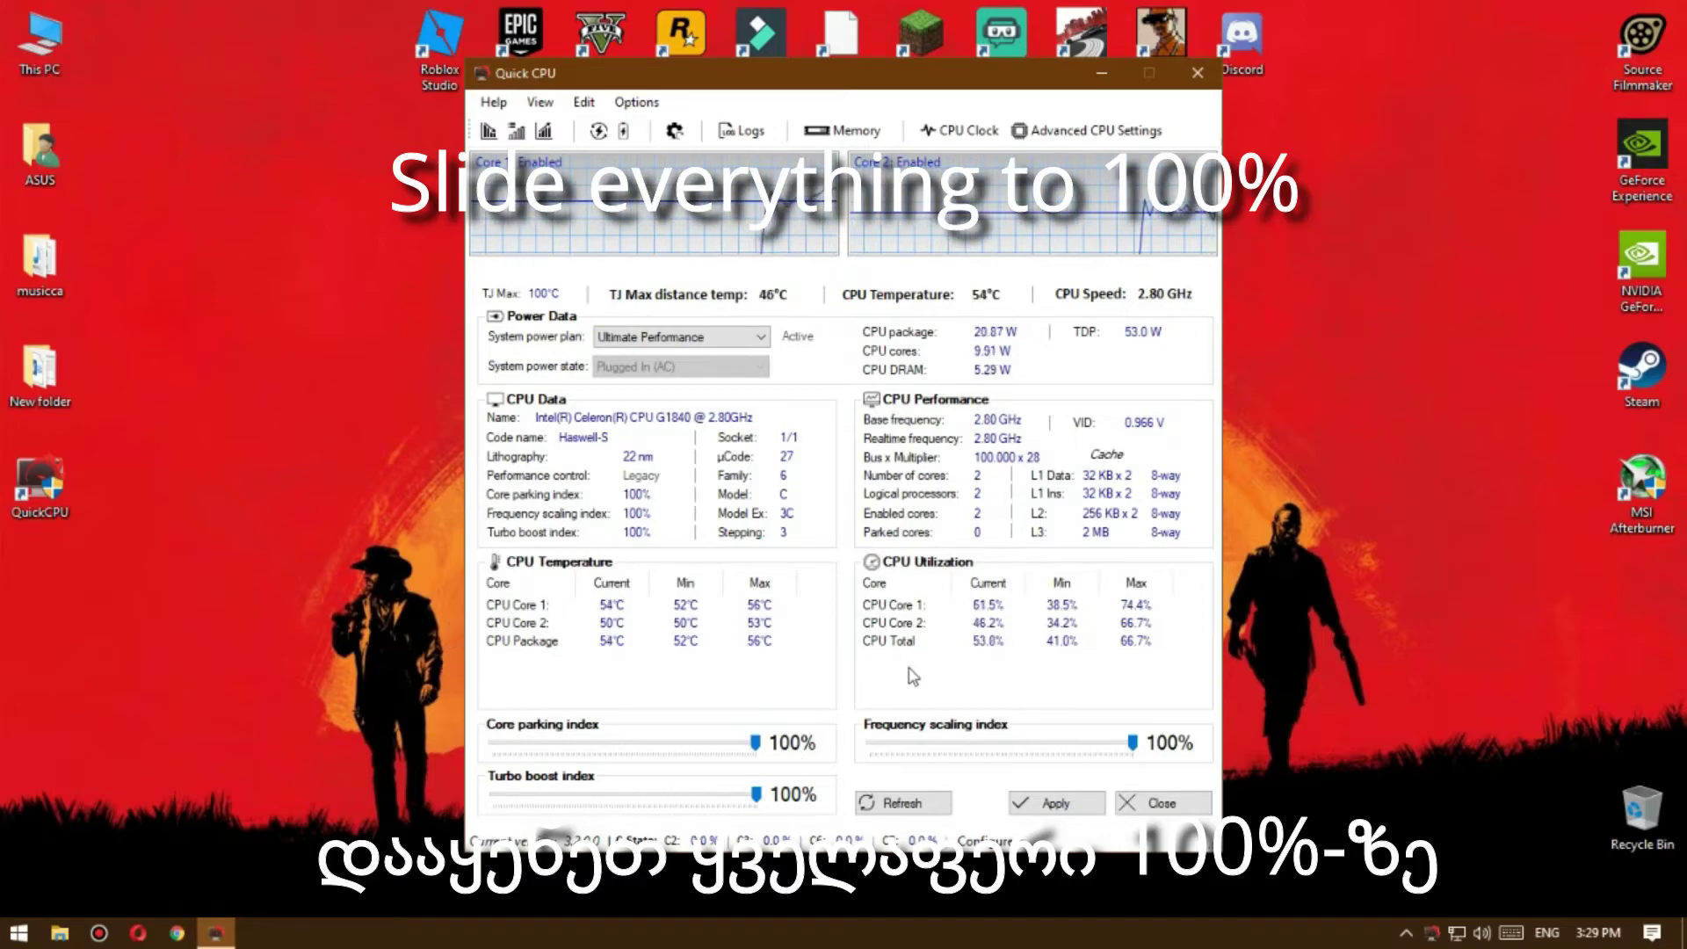
left_click(1059, 811)
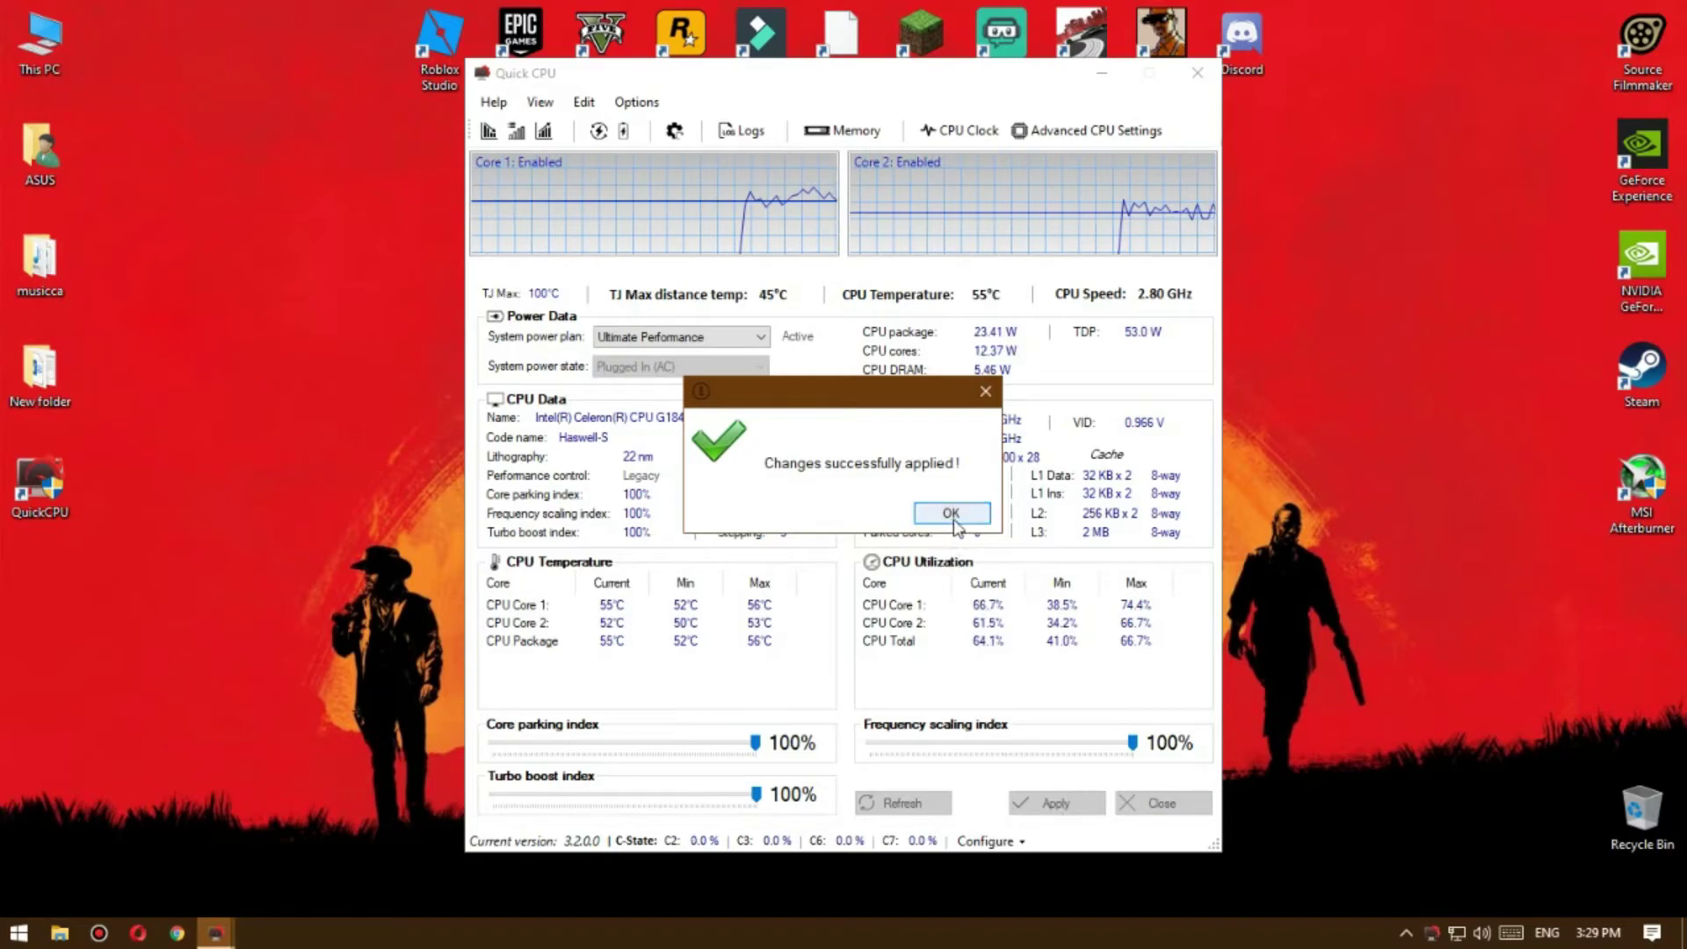
left_click(957, 514)
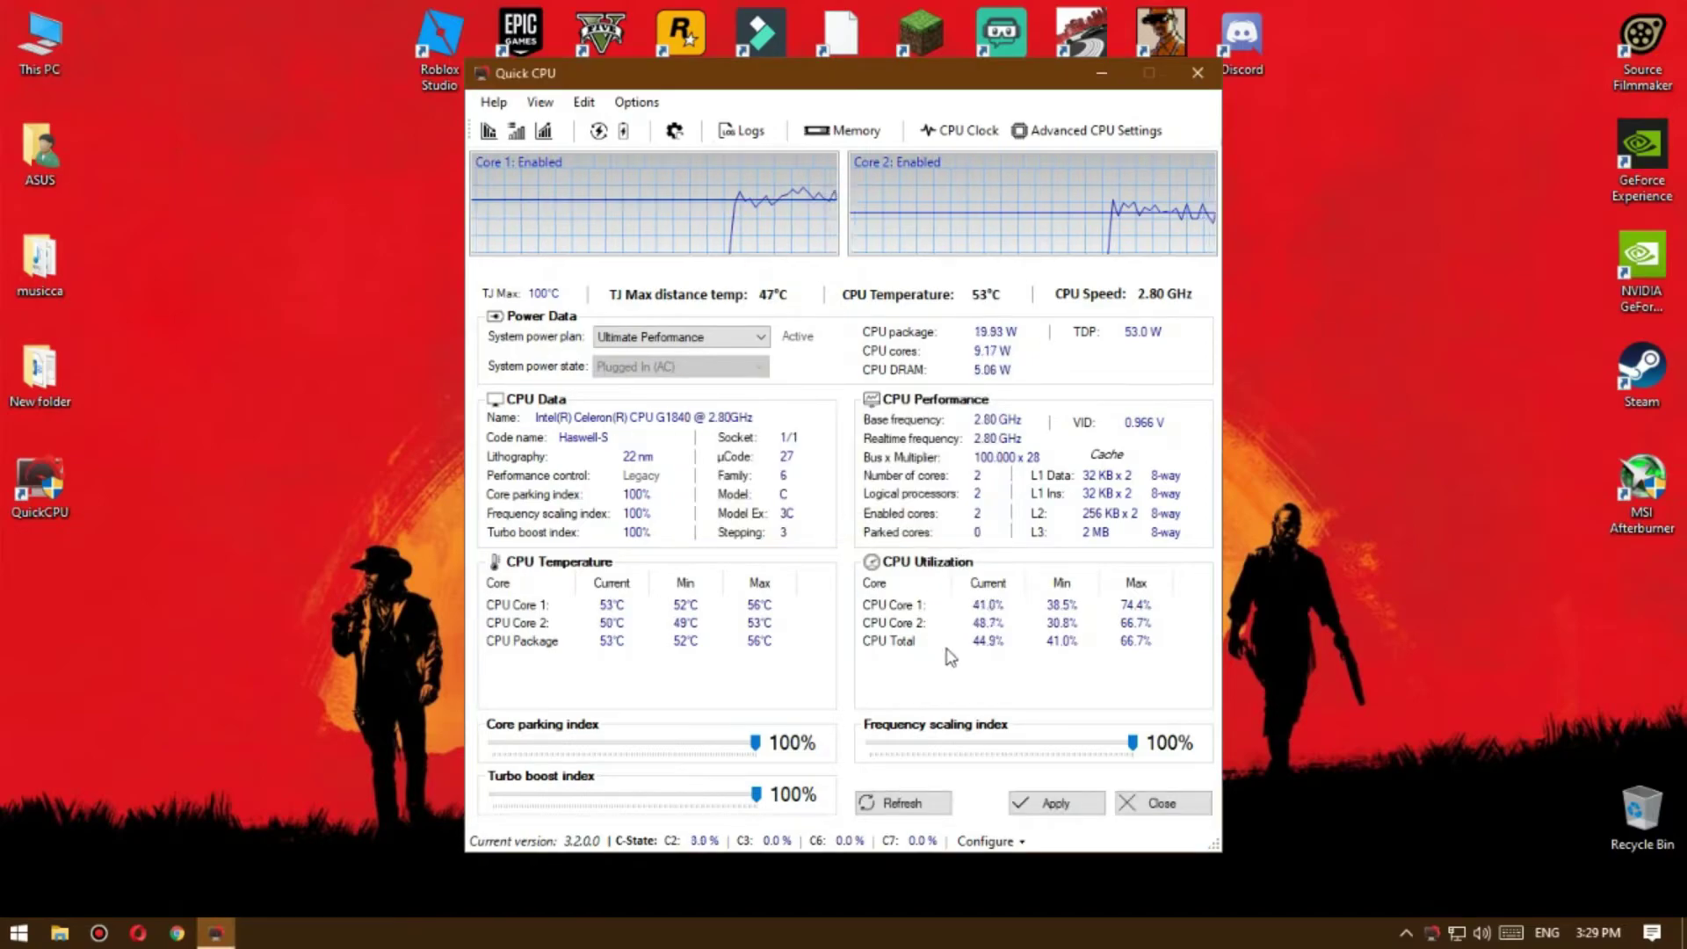
Step: Select High performance as the system power plan in Quick CPU and apply the changes
left_click(735, 339)
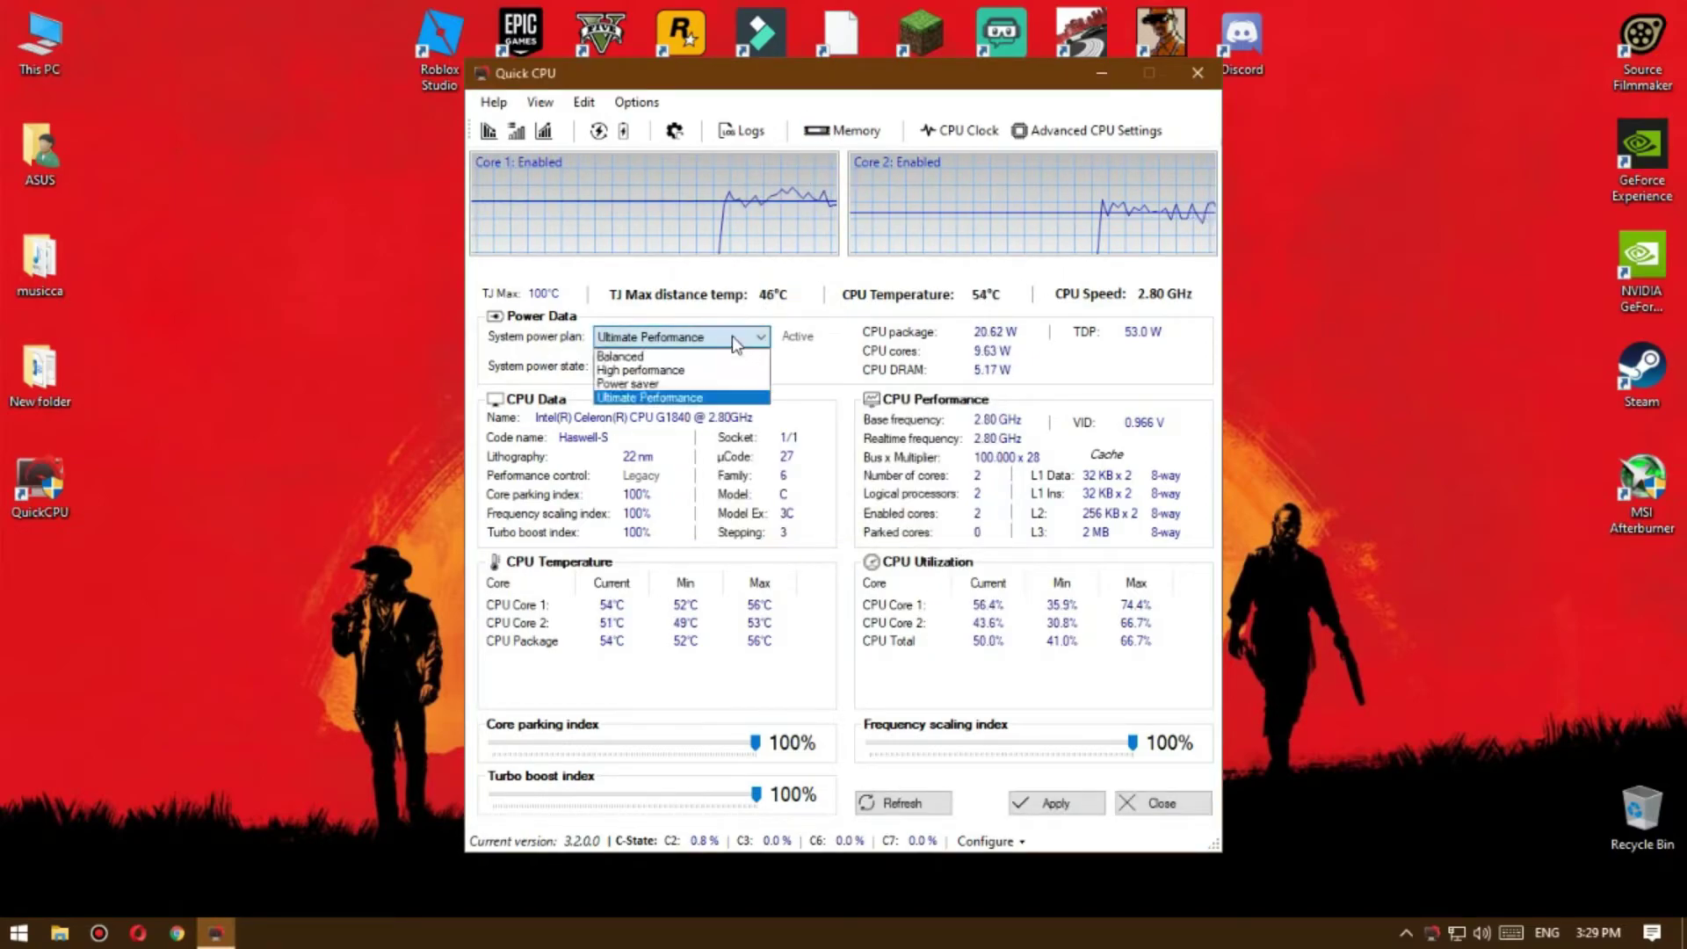
left_click(655, 370)
left_click(632, 337)
left_click(640, 356)
left_click(625, 338)
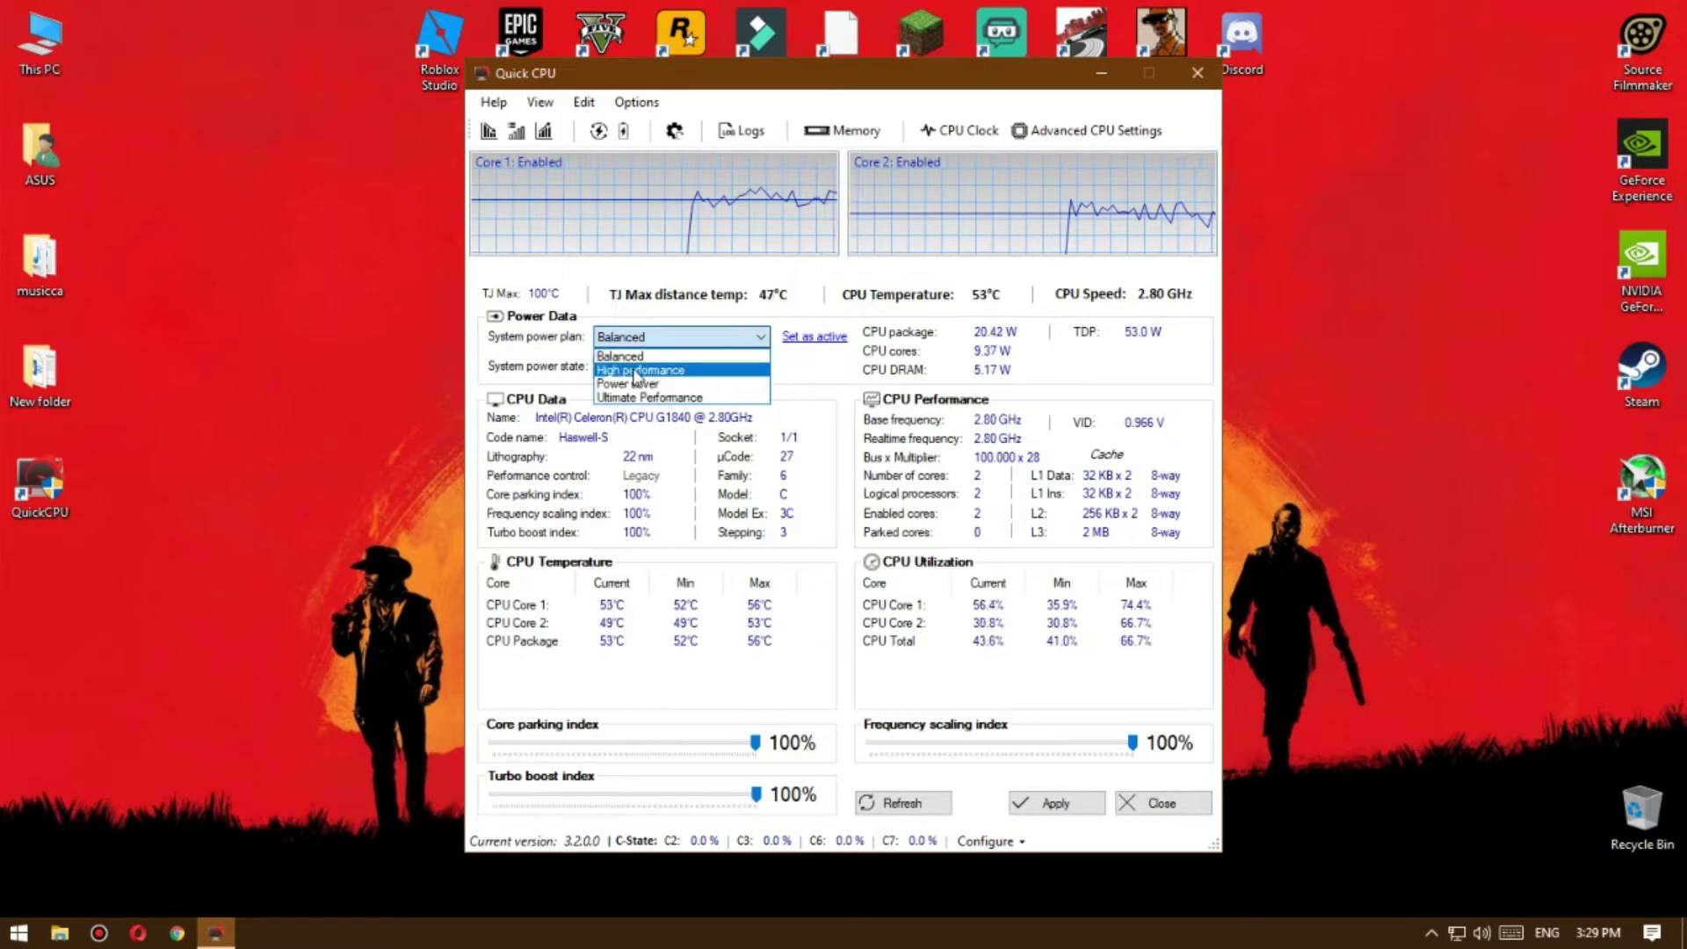
left_click(637, 372)
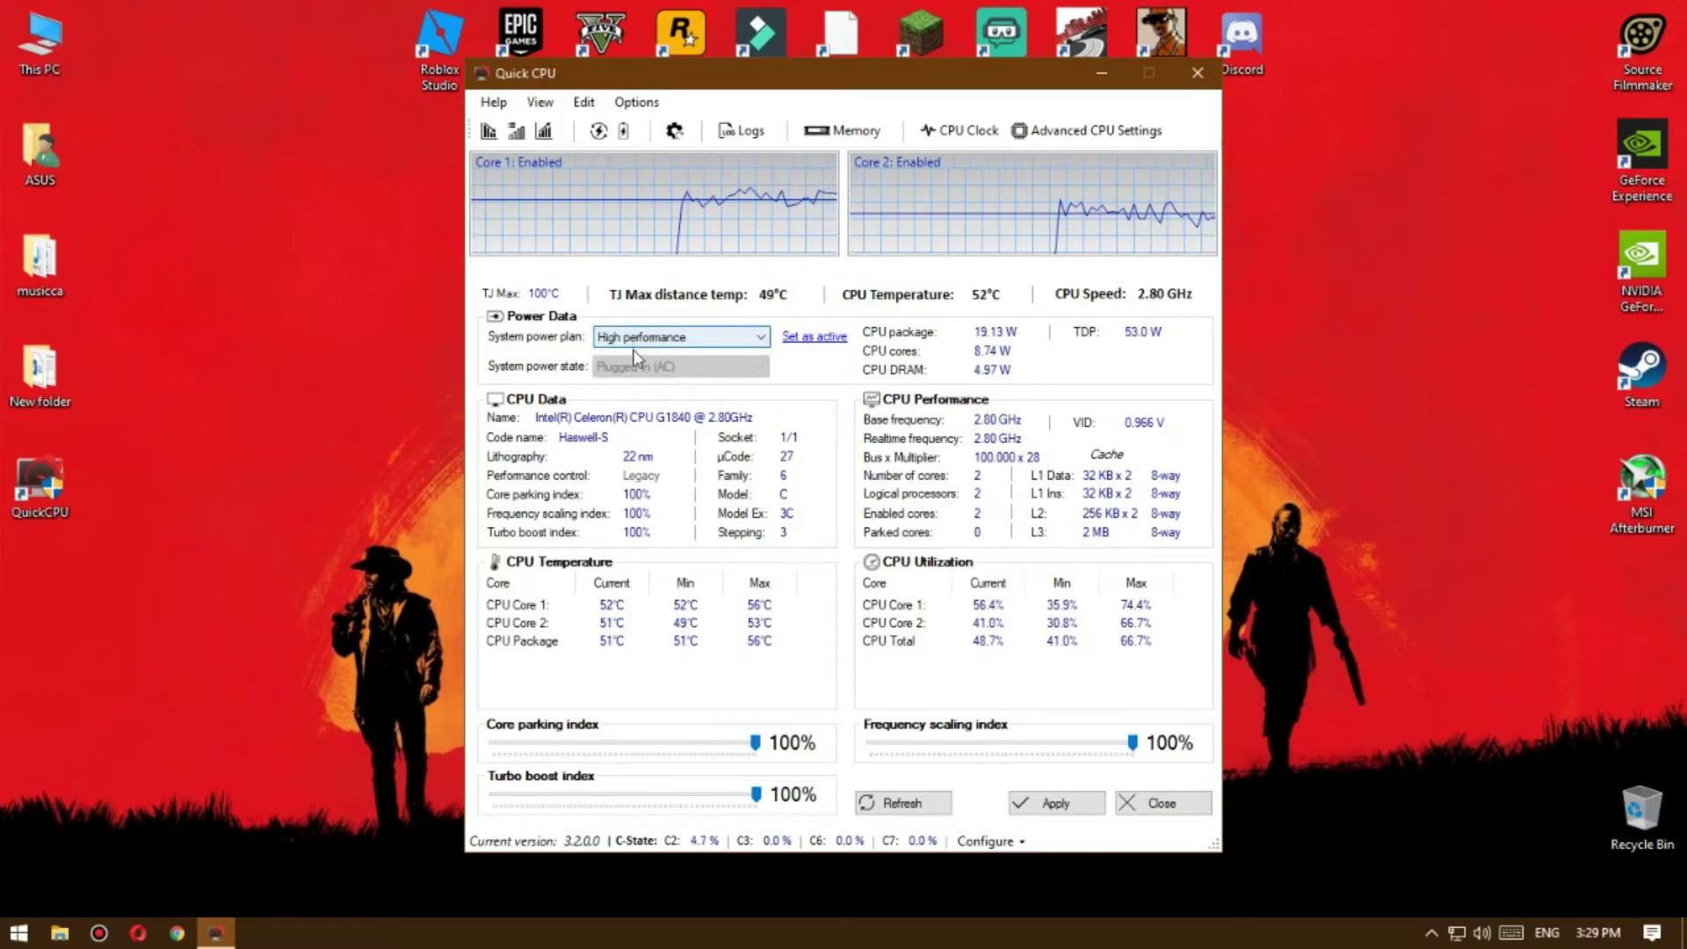
left_click(1055, 802)
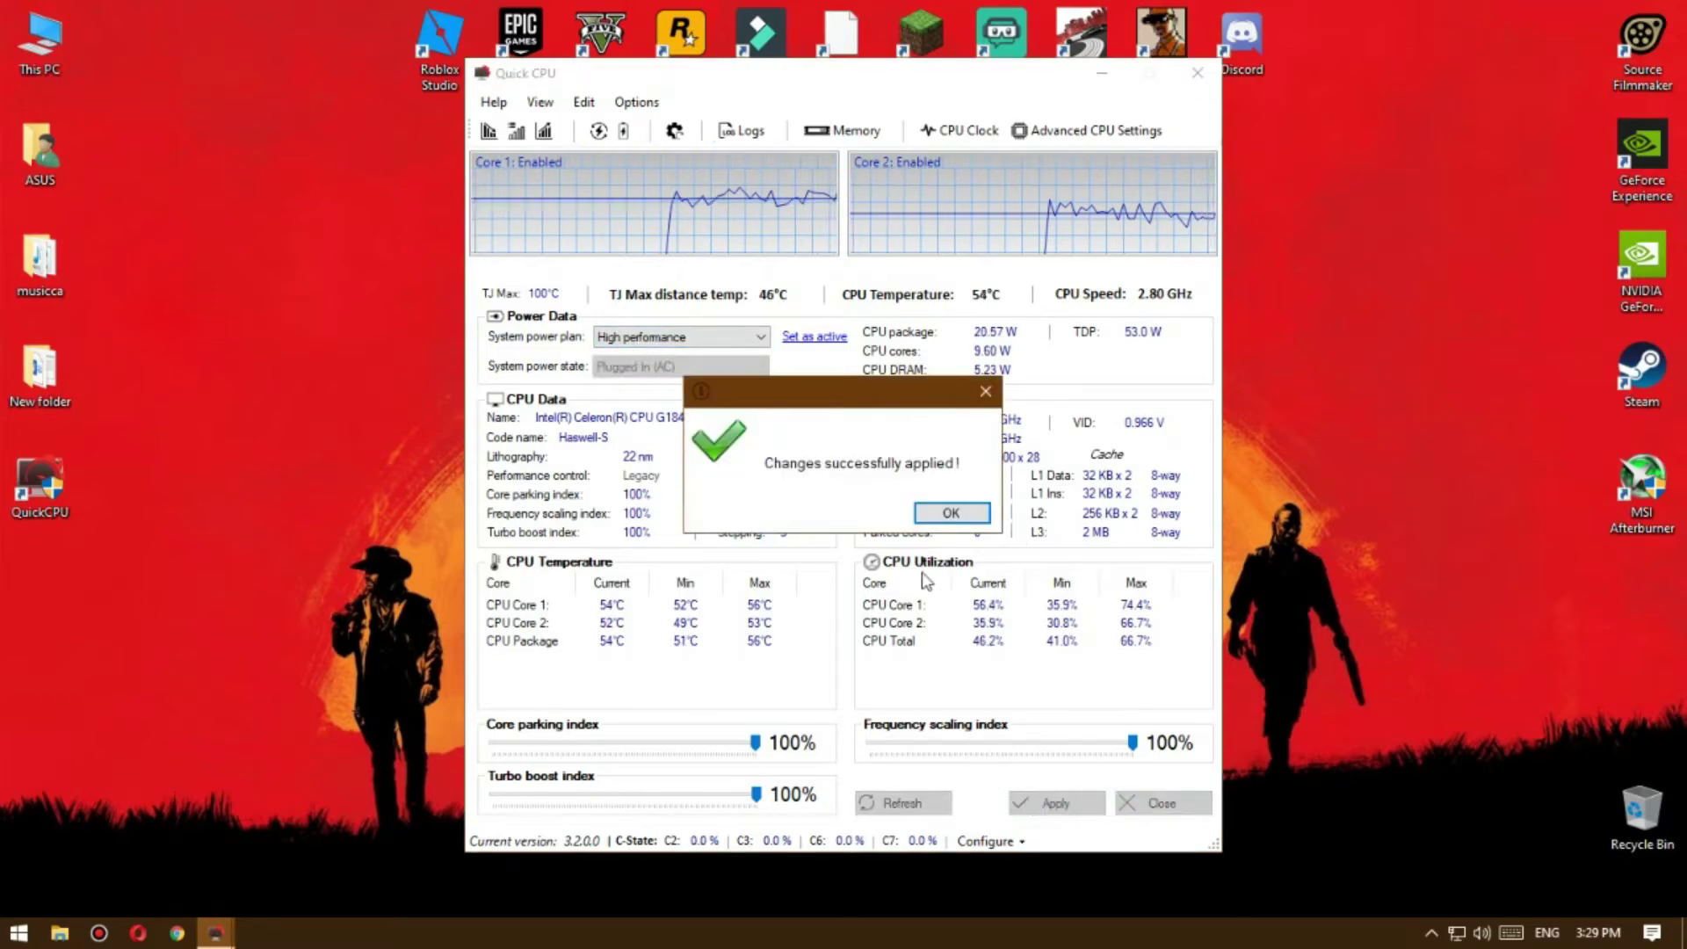
left_click(934, 521)
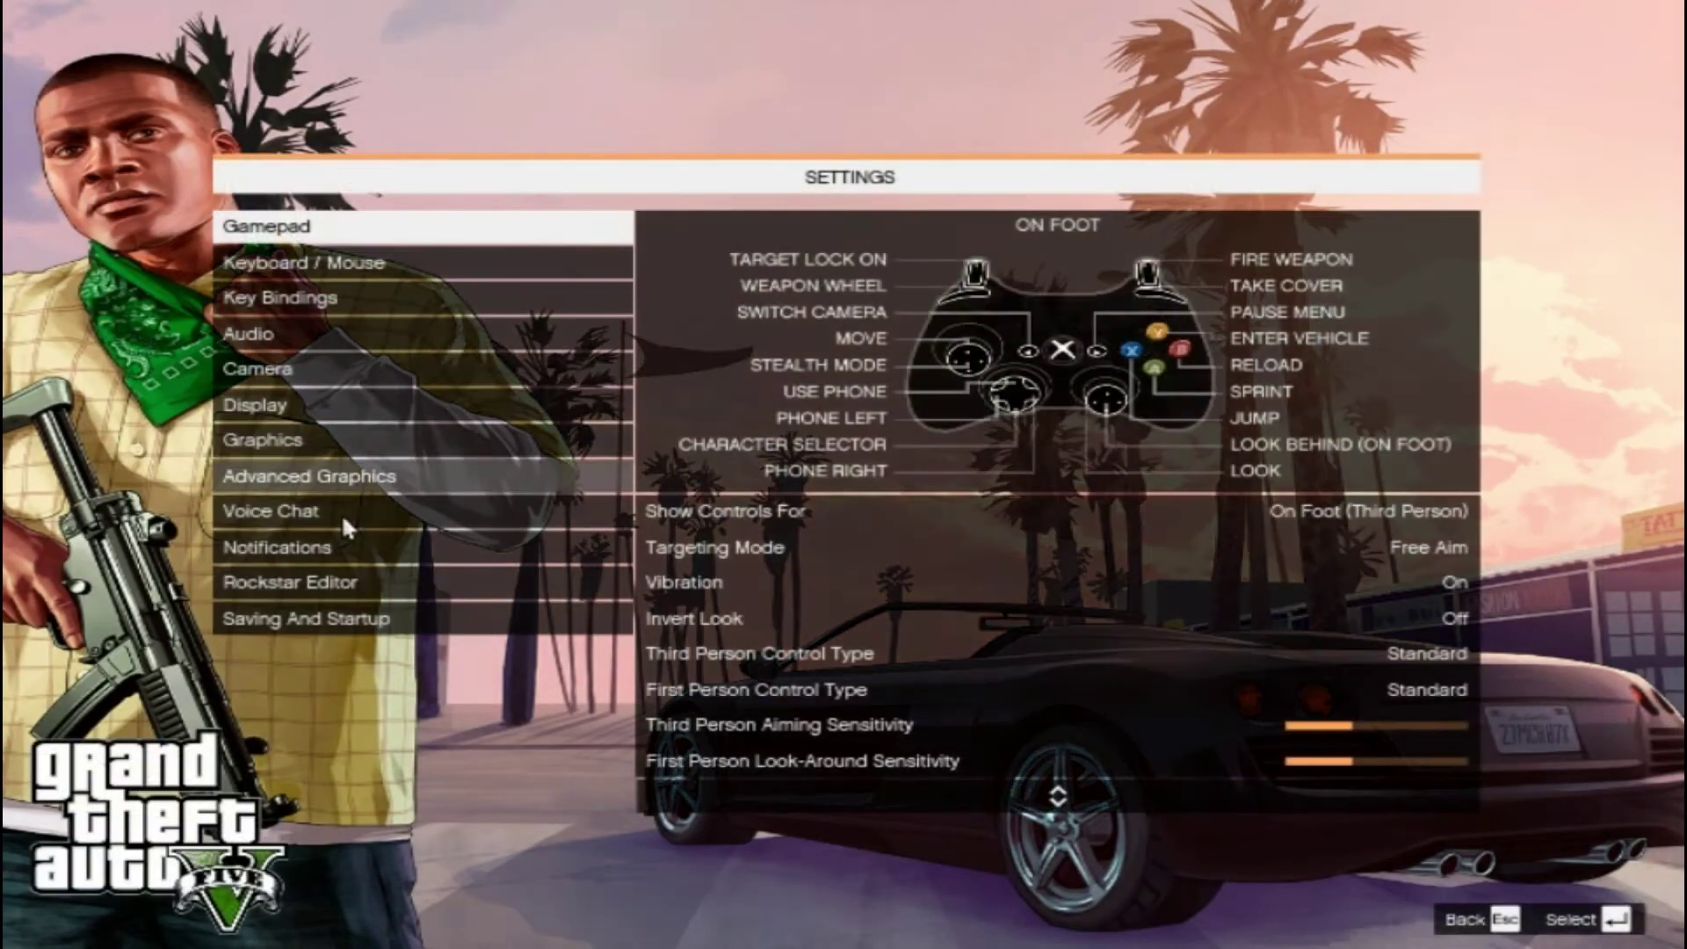
Step: Examine the GTA V graphics settings, from the 800 x 600 resolution through texture, shader and shadow quality to Post FX
left_click(314, 453)
scroll(1327, 355, "down", 9)
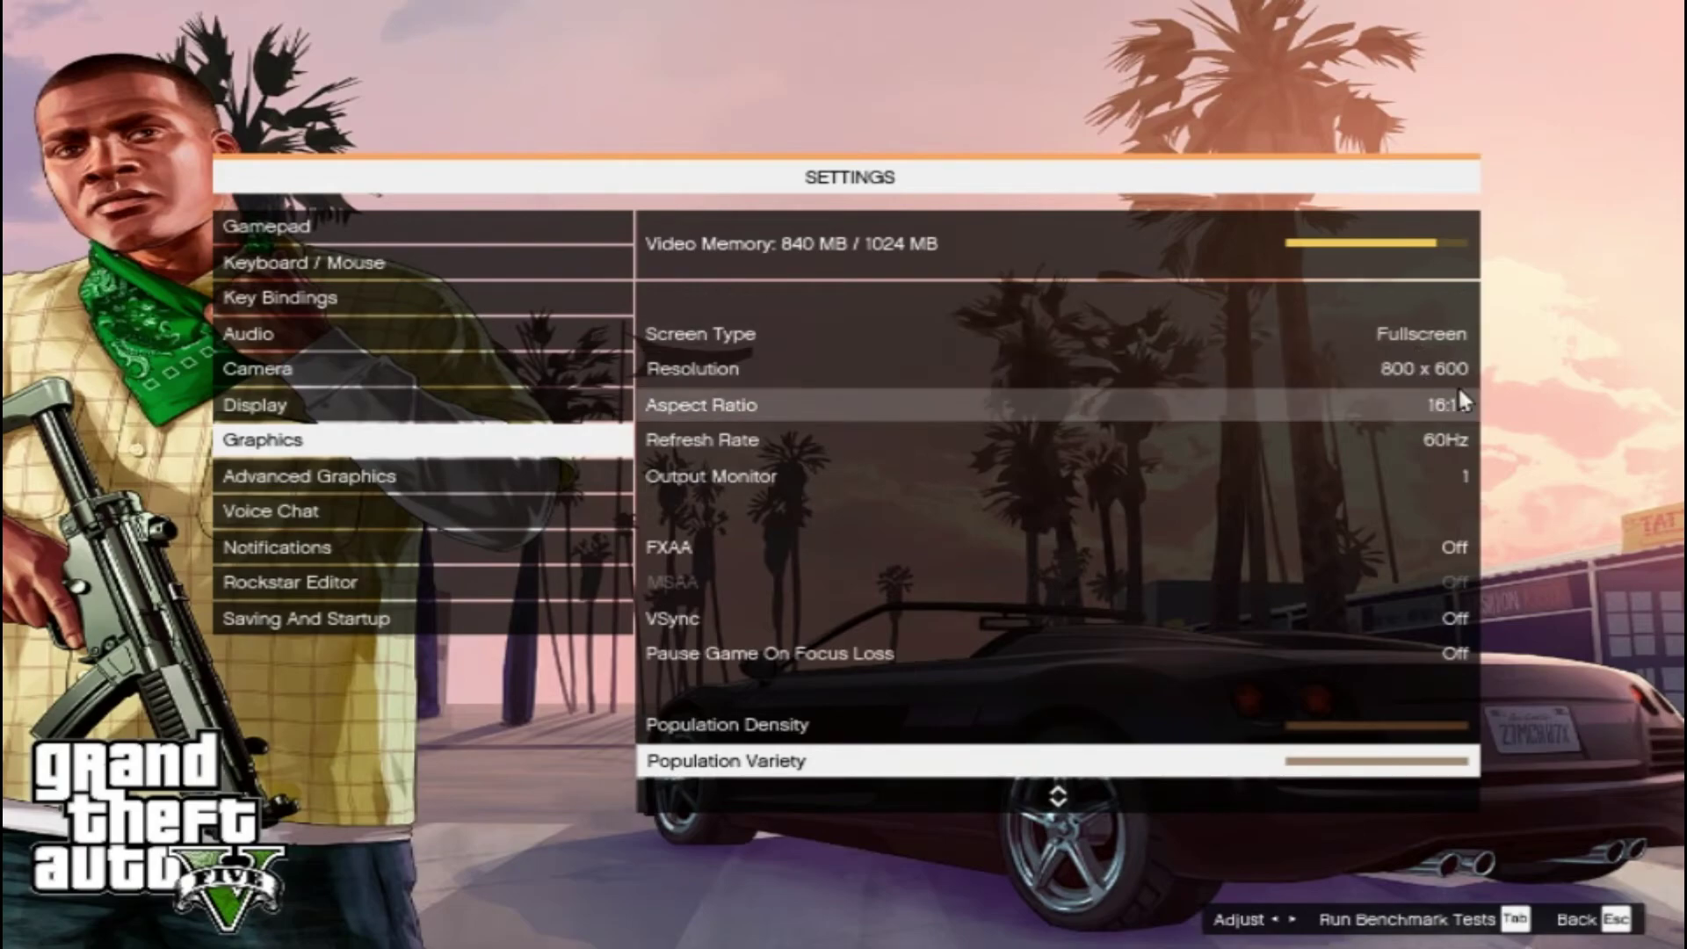
left_click(1425, 371)
key("Right")
key("Left")
scroll(1431, 387, "down", 9)
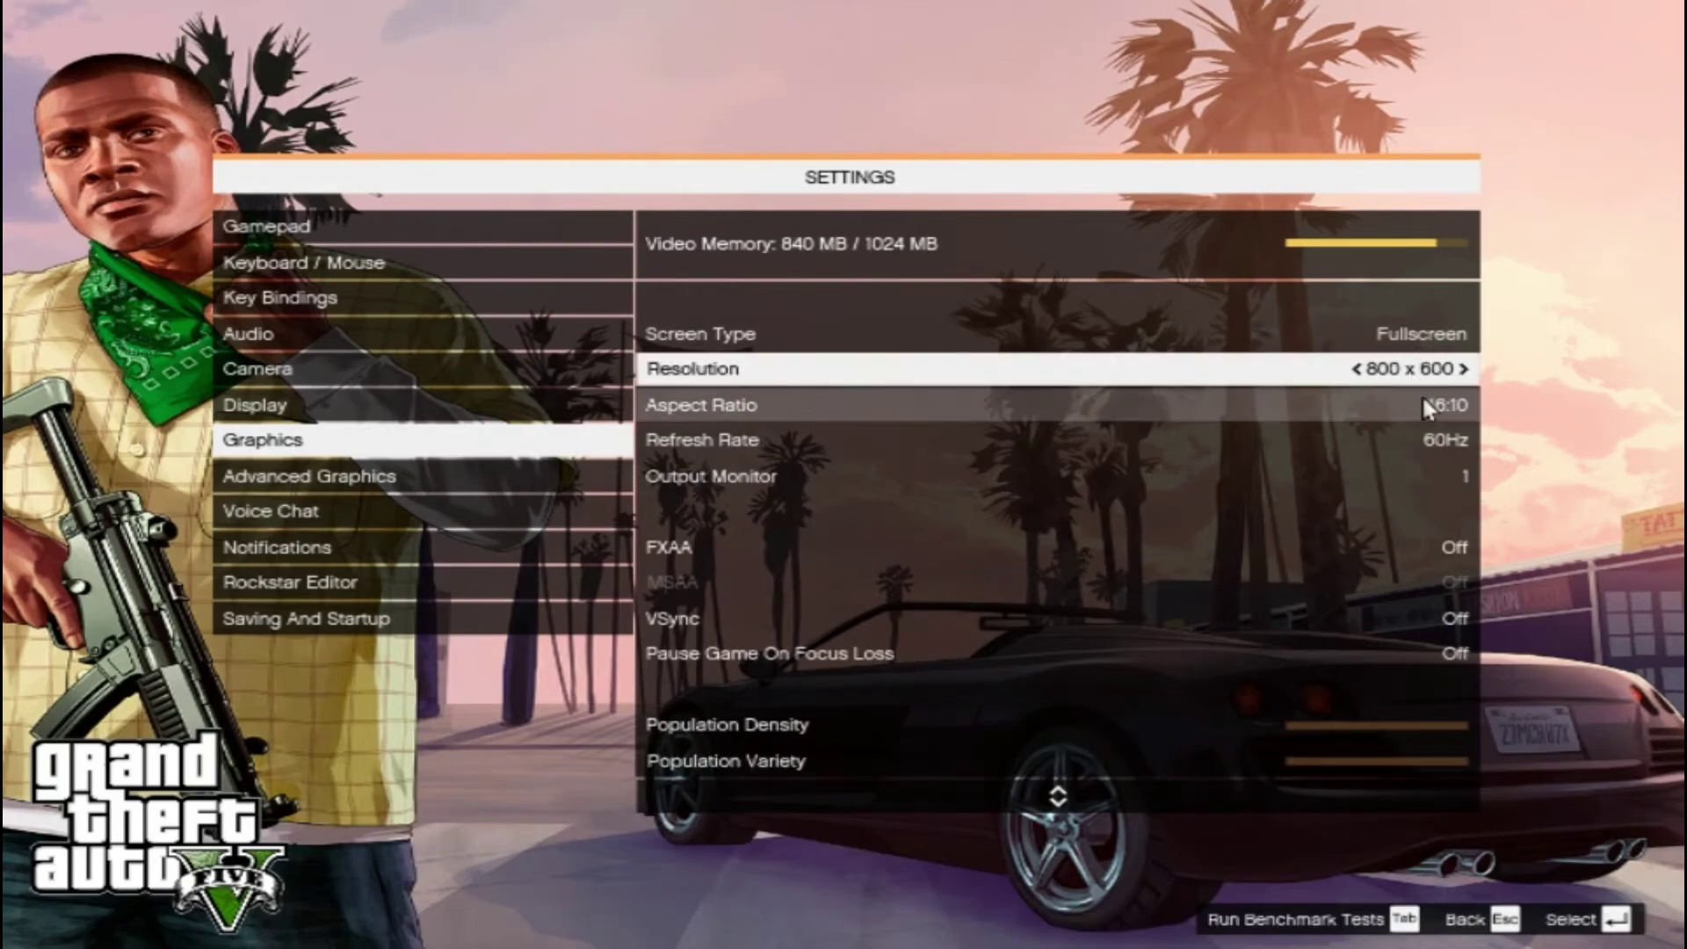
scroll(1432, 654, "down", 6)
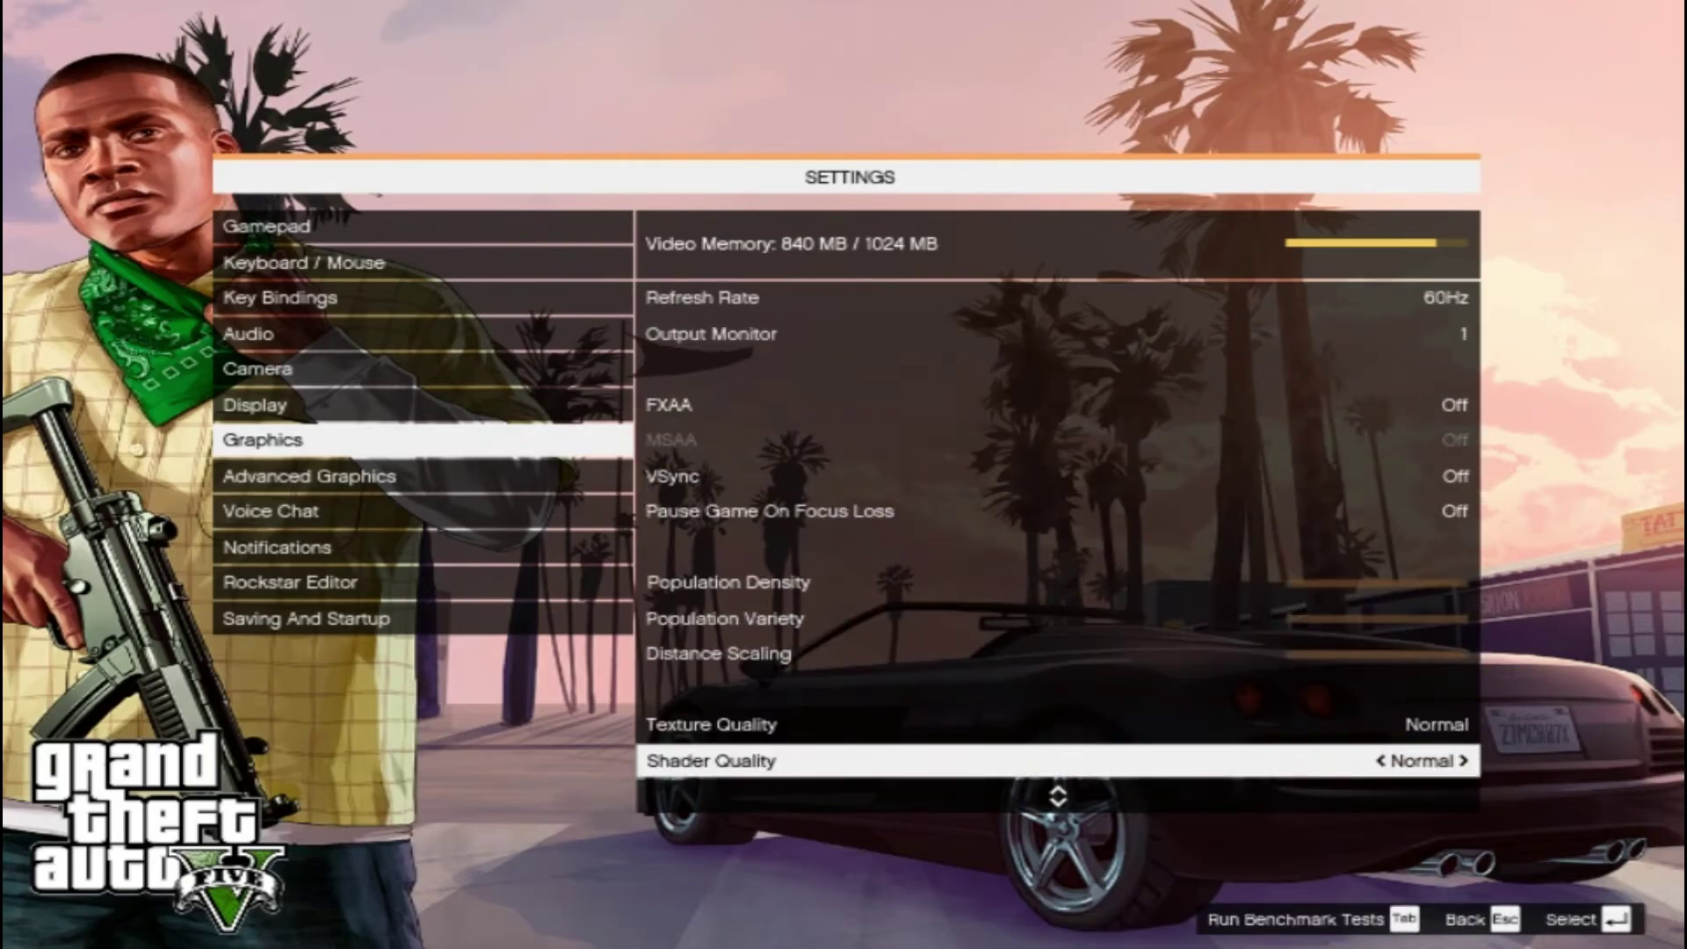
scroll(1415, 677, "down", 2)
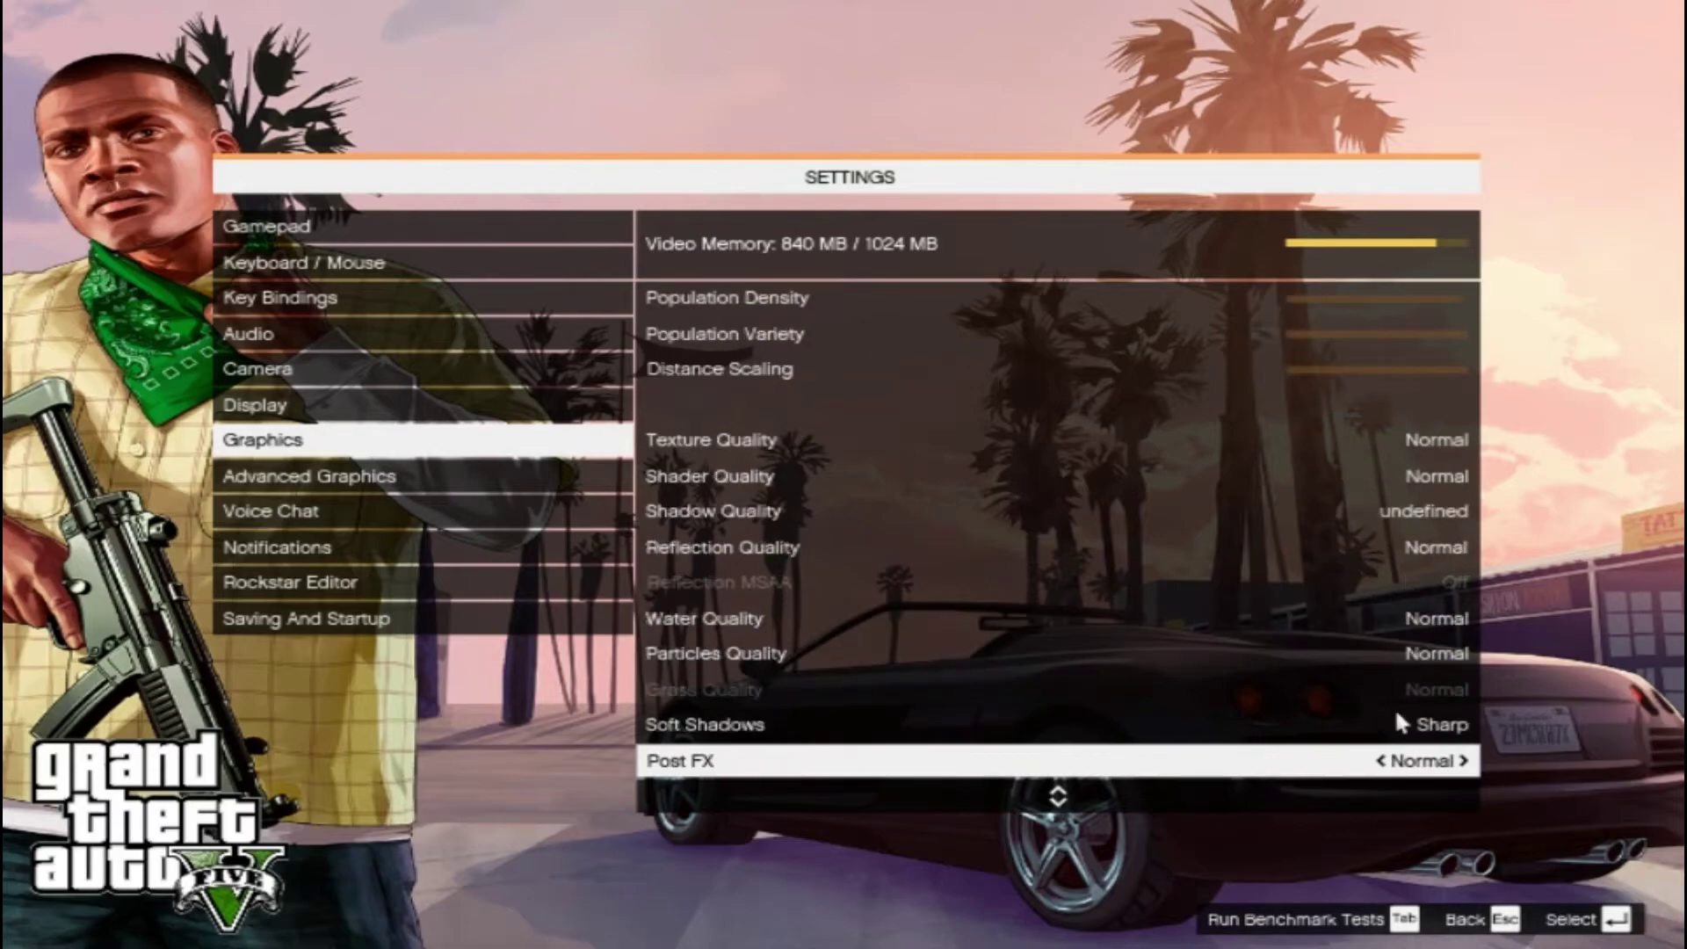